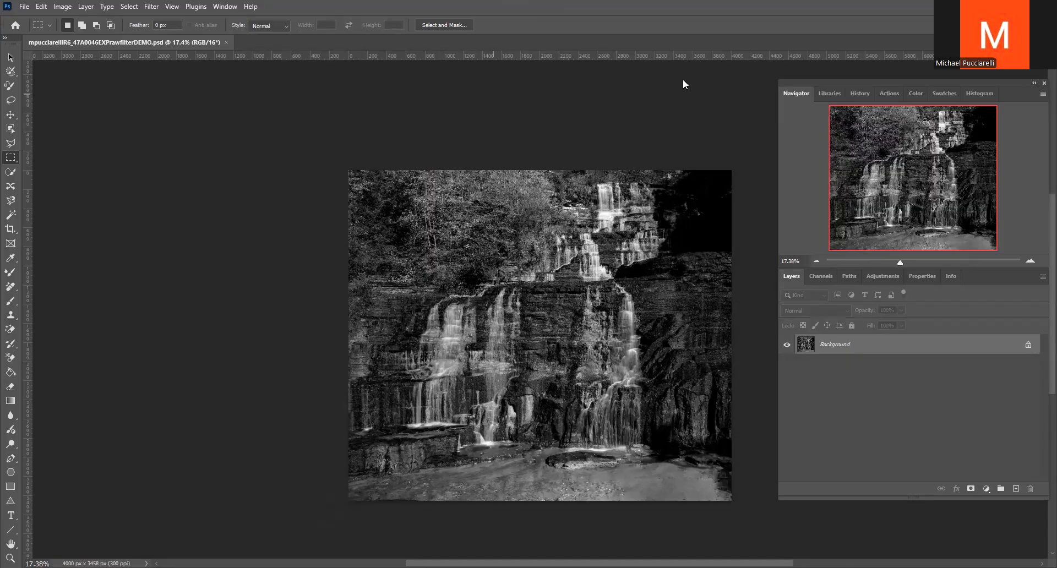
Move the floating panel group closer to the image, show the actions list and expand the Default Actions set
drag(813, 80, 683, 81)
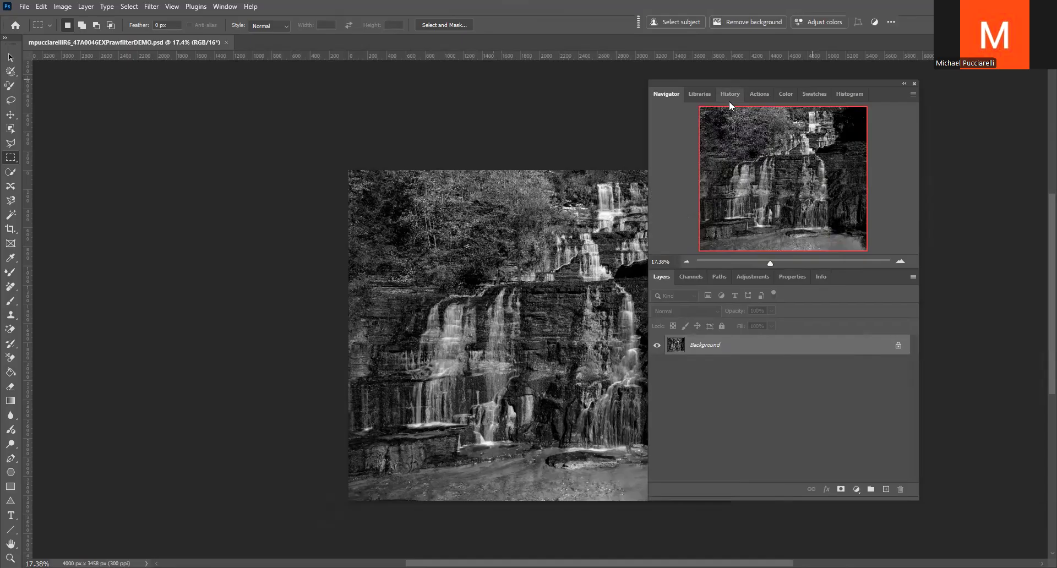
click(758, 94)
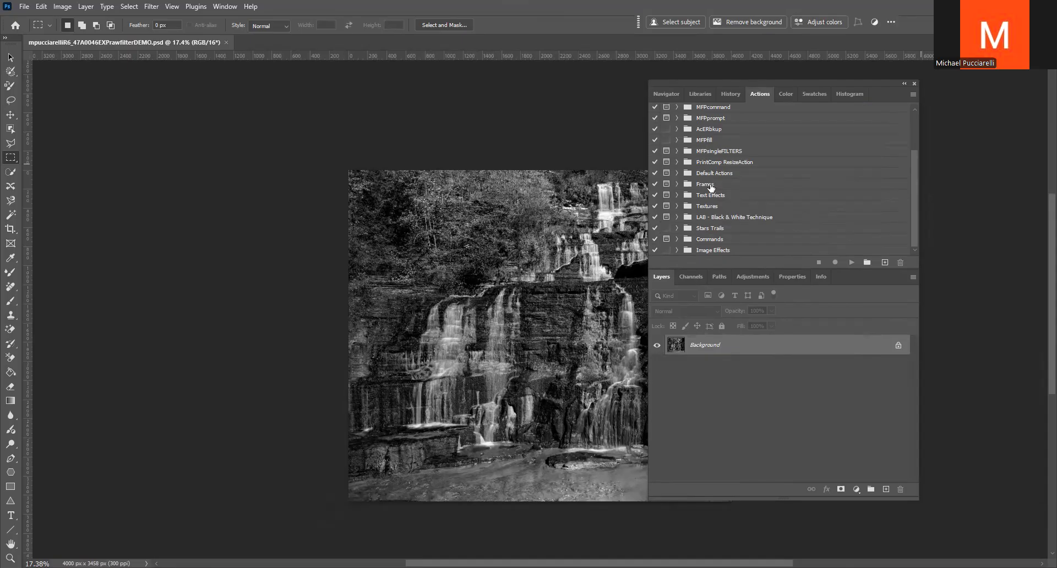
click(913, 95)
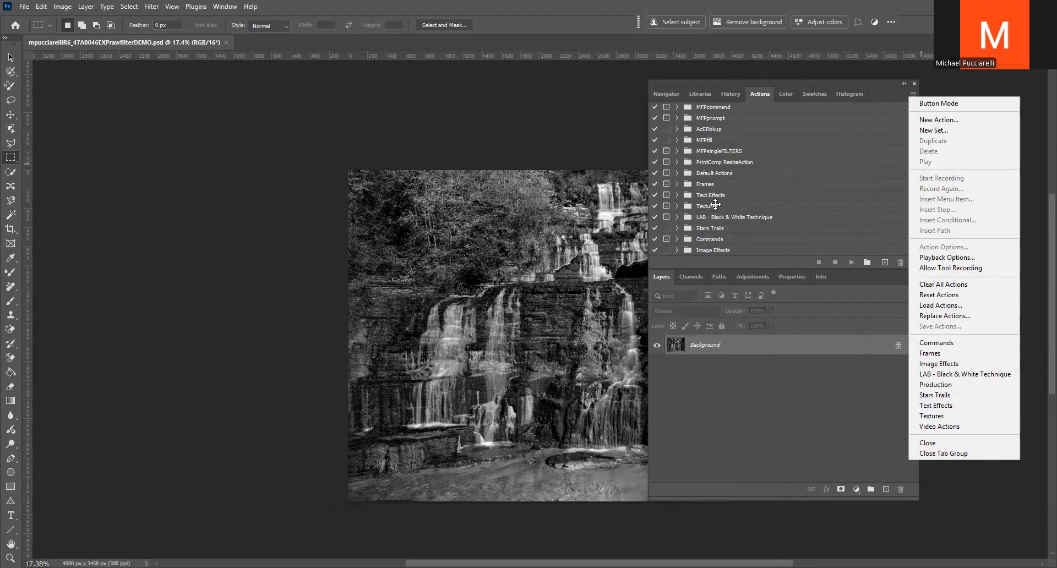
click(812, 87)
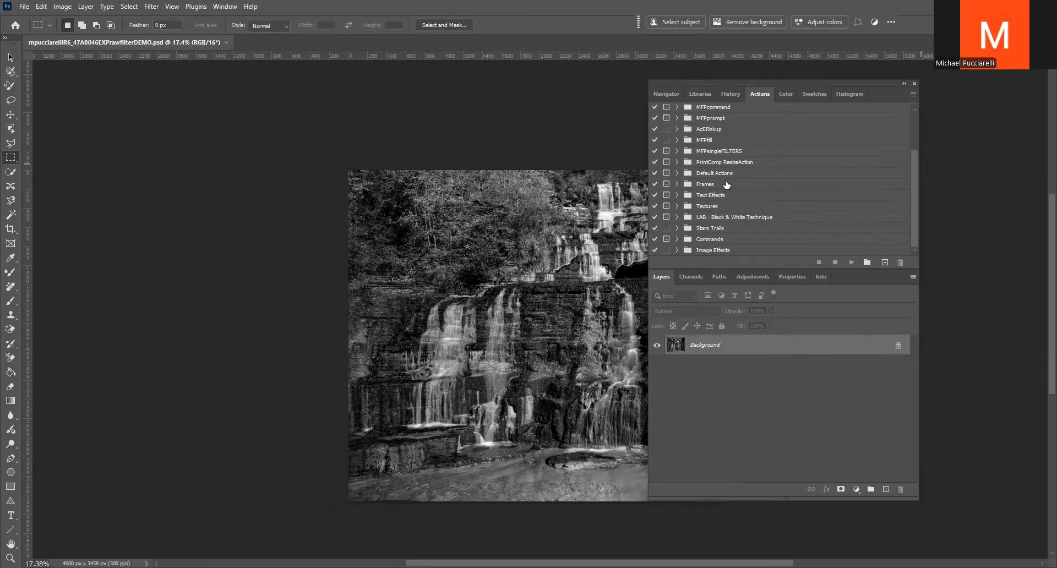
click(677, 173)
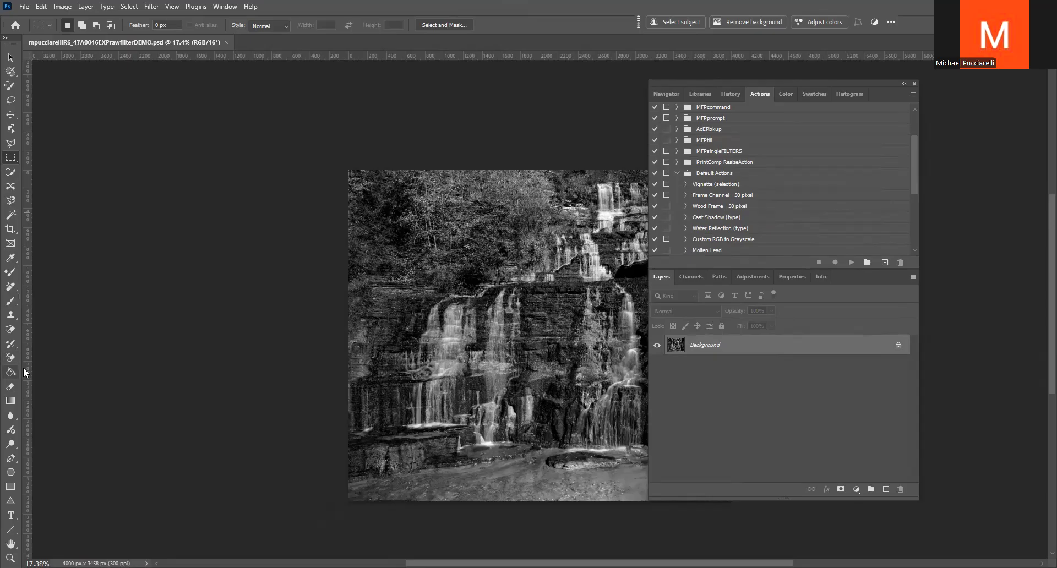
Add a text layer with the photographer's full name in Segoe Script across the upper part of the waterfall photo
click(11, 515)
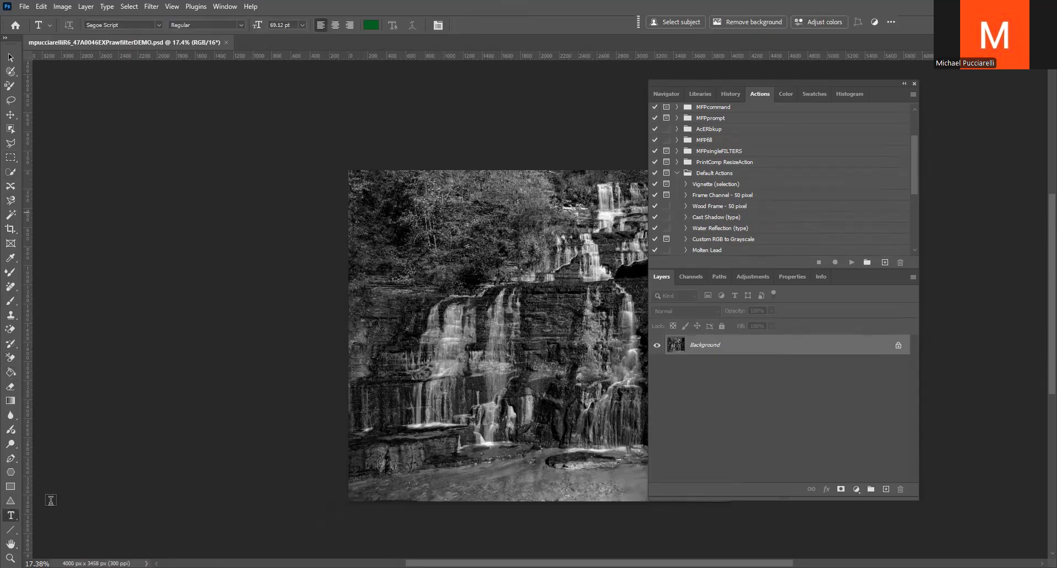
click(398, 268)
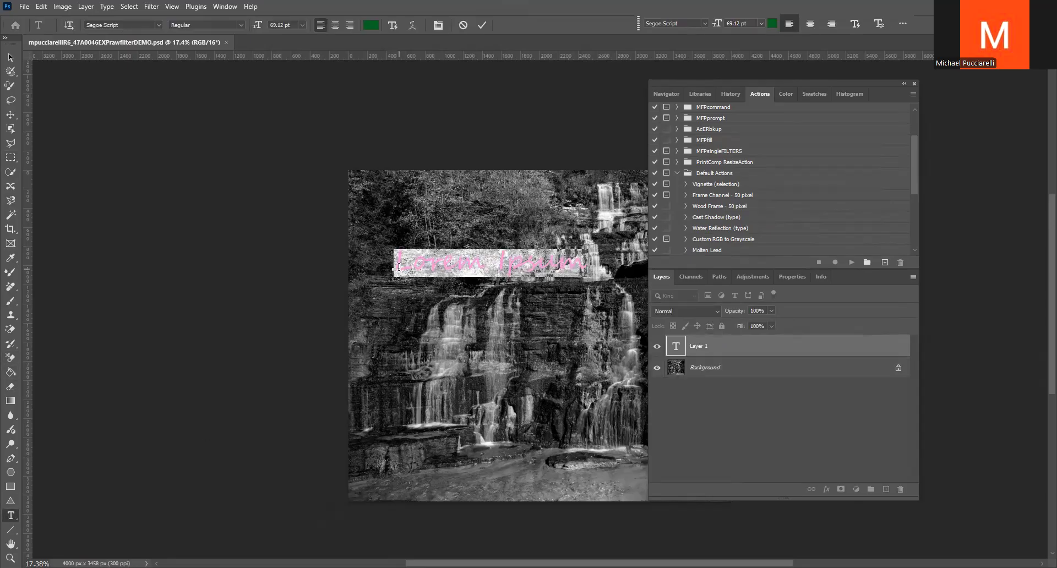
key(BackSpace)
text(Michael PUcciar)
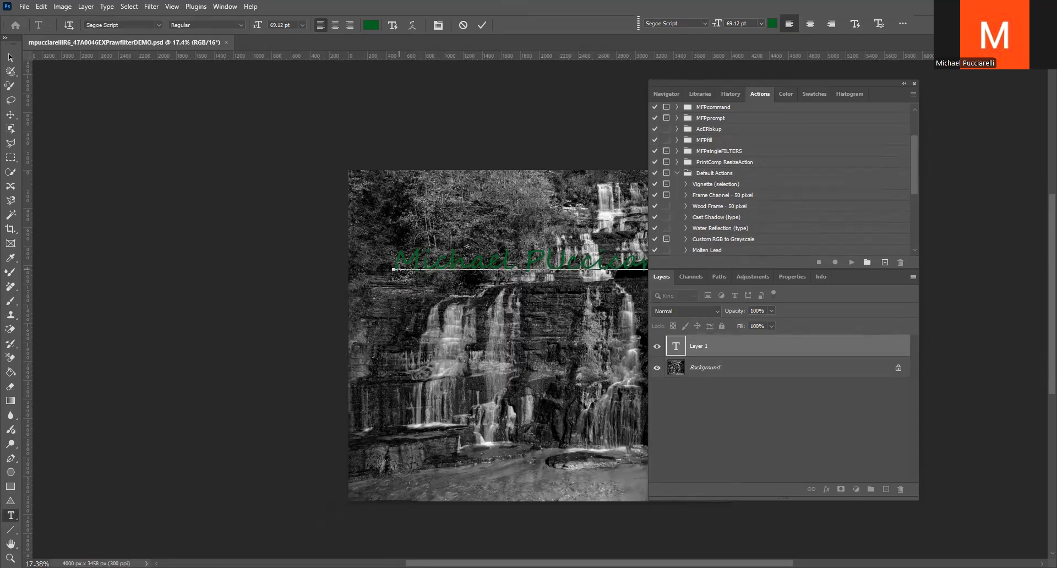
click(482, 25)
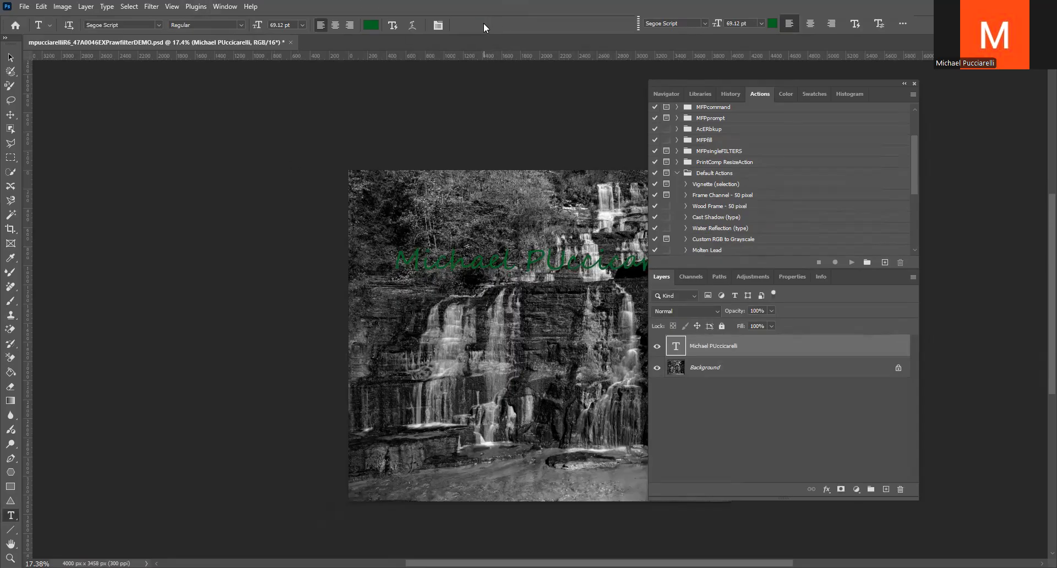
Recolor the whole name text to a light blue with a hue of 210°
double_click(421, 260)
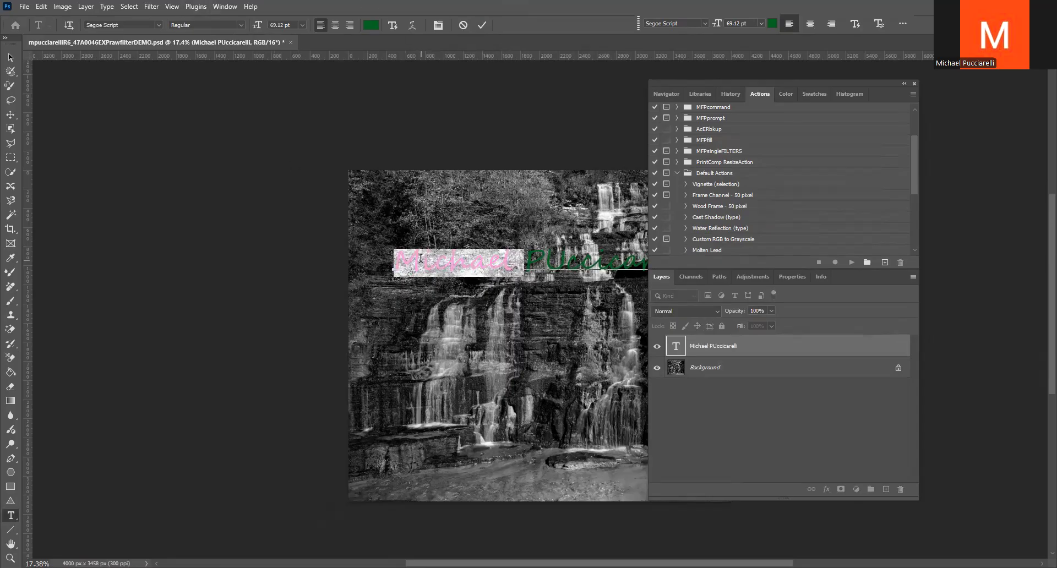
key(shift+Right)
key(shift+Right)
key(shift+Right)
key(shift+Right)
key(shift+Right)
key(shift+Right)
key(shift+Right)
key(shift+Right)
key(shift+Right)
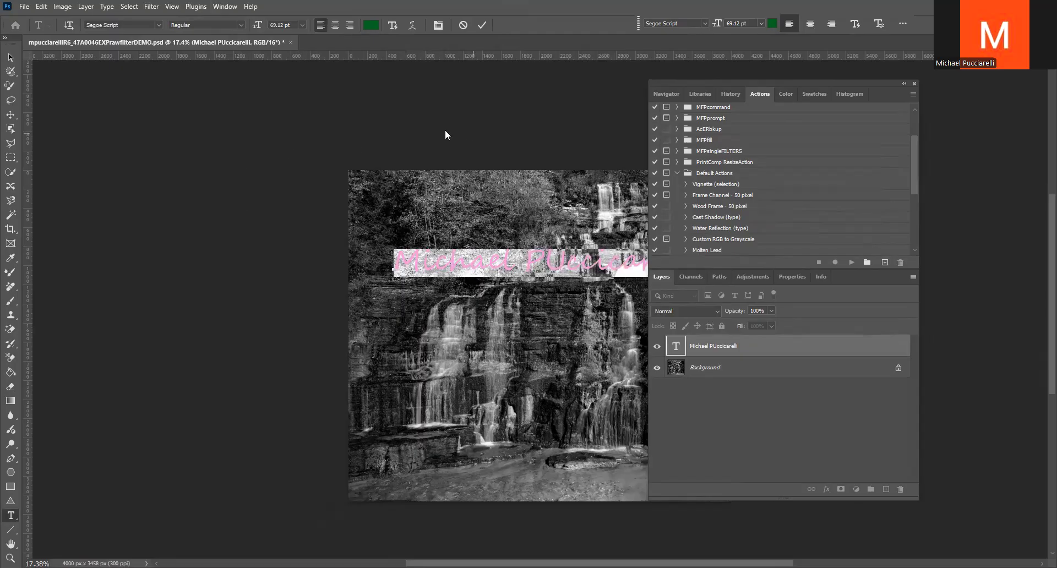
click(370, 25)
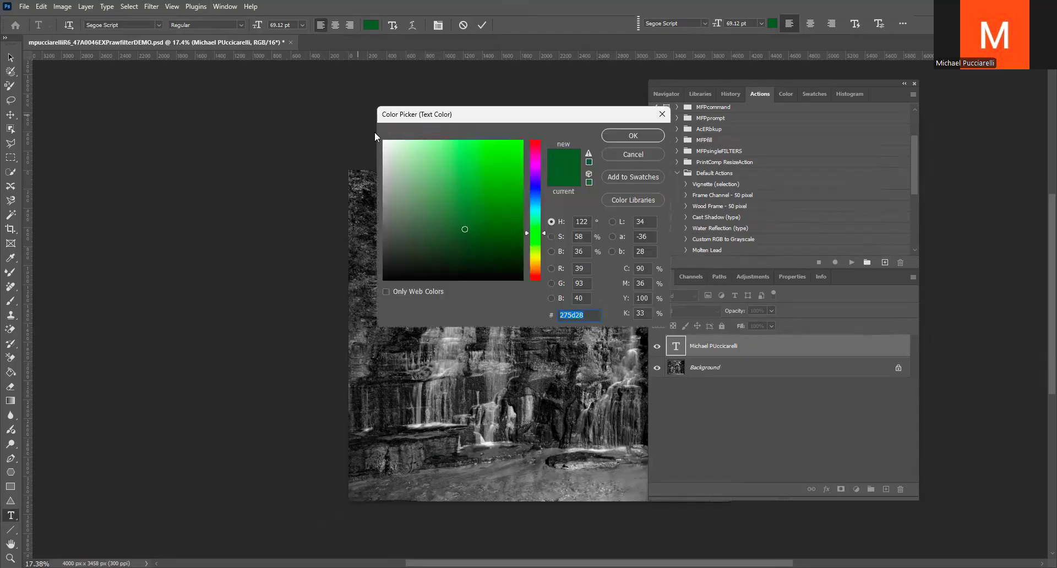
drag(534, 186, 534, 198)
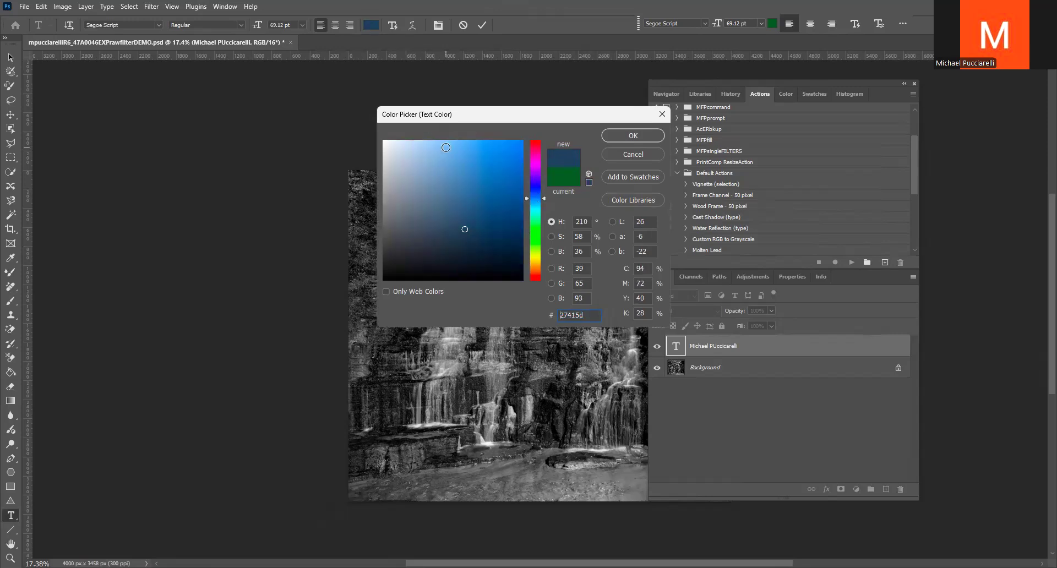
click(445, 147)
click(632, 135)
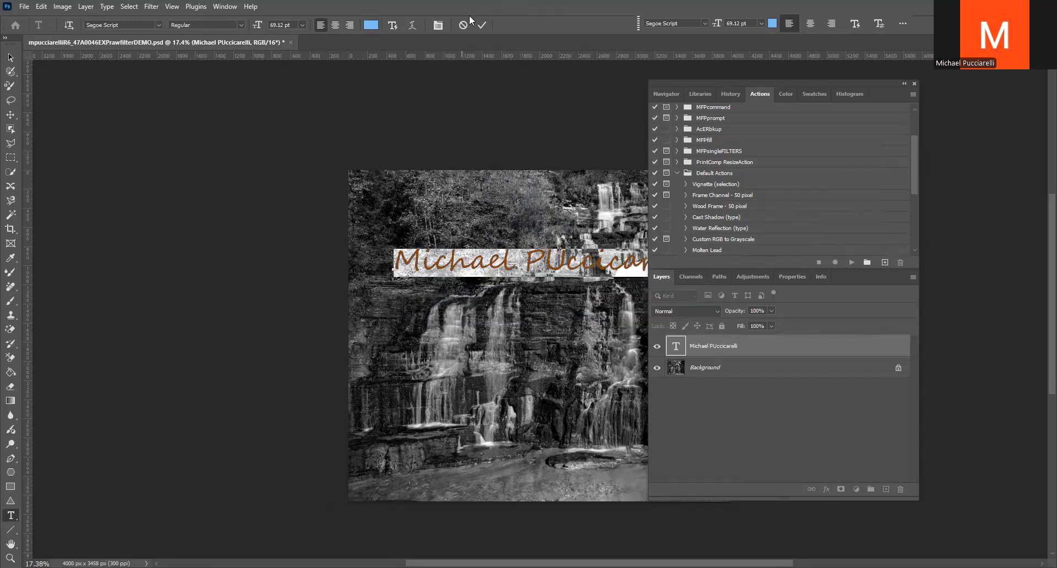
click(482, 25)
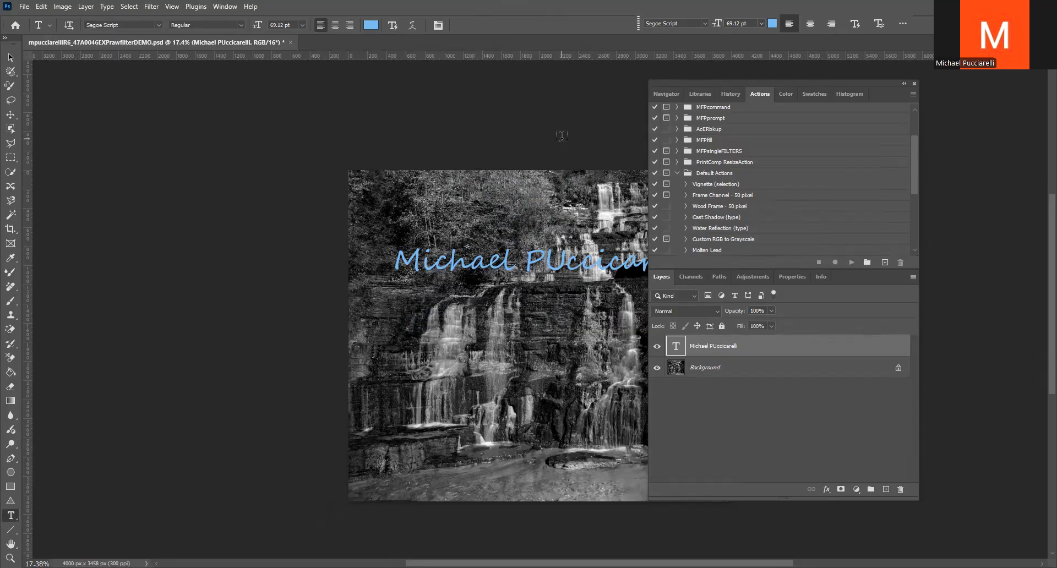
Duplicate the name text layer five times
key(ctrl+j)
key(ctrl+j)
key(ctrl+j)
key(ctrl+j)
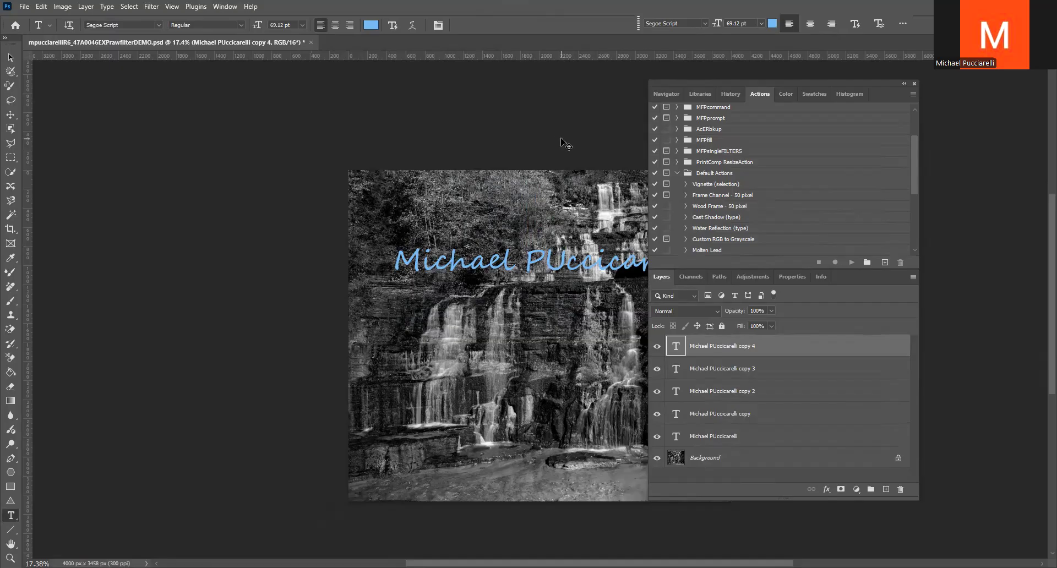
key(j)
key(ctrl+j)
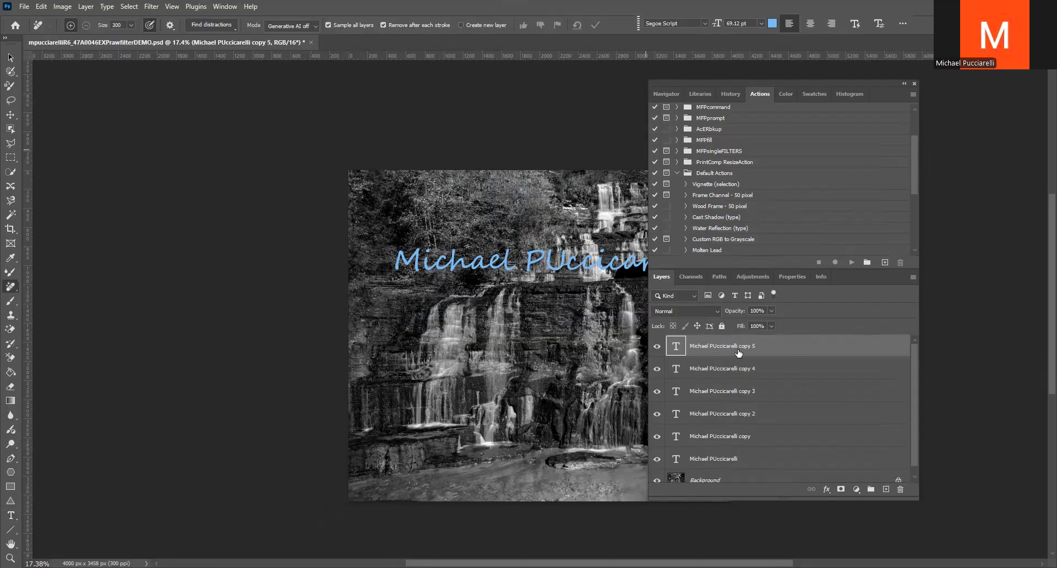
Hide all five copies of the text layer, leaving only the original text and the Background visible
click(657, 346)
click(656, 369)
click(657, 391)
click(657, 413)
click(656, 436)
scroll(657, 441, down, 1)
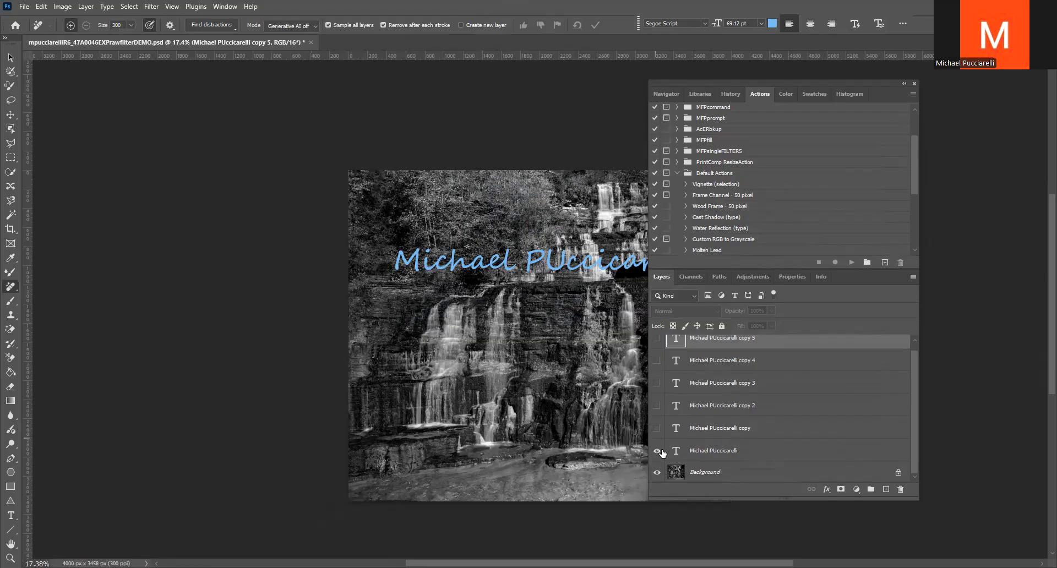
Run the Cast Shadow (type) action on the original text layer
click(702, 450)
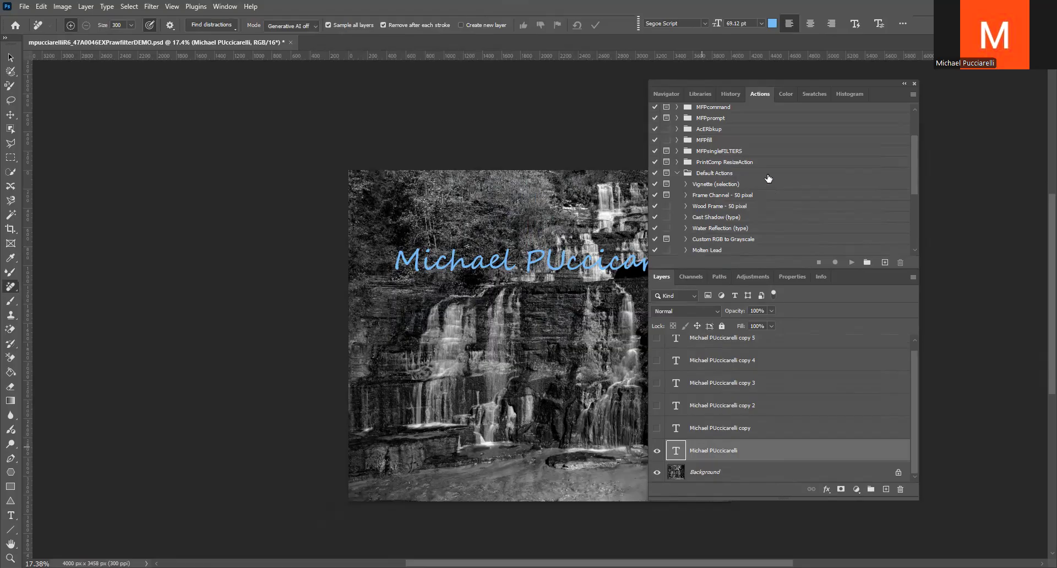
click(719, 218)
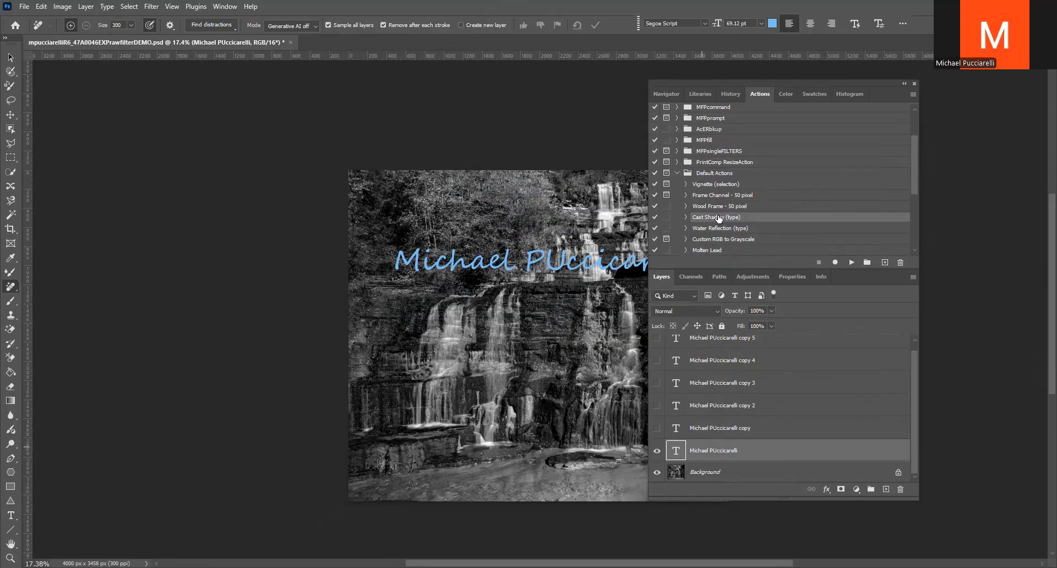
click(851, 263)
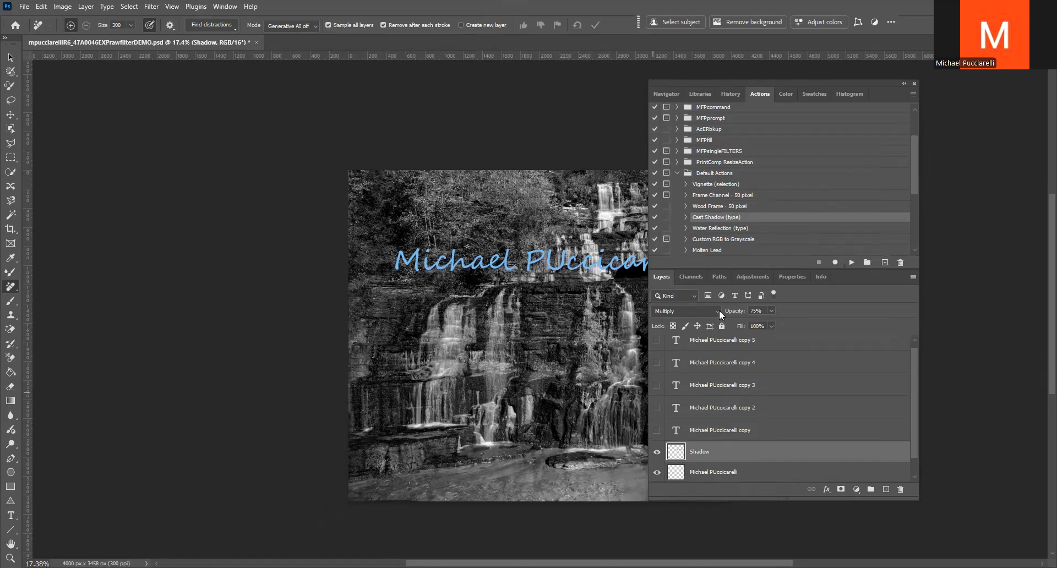
click(771, 312)
Hide the Shadow layer, then show the first text copy and run the Water Reflection (type) action on it
click(656, 453)
click(656, 430)
click(696, 432)
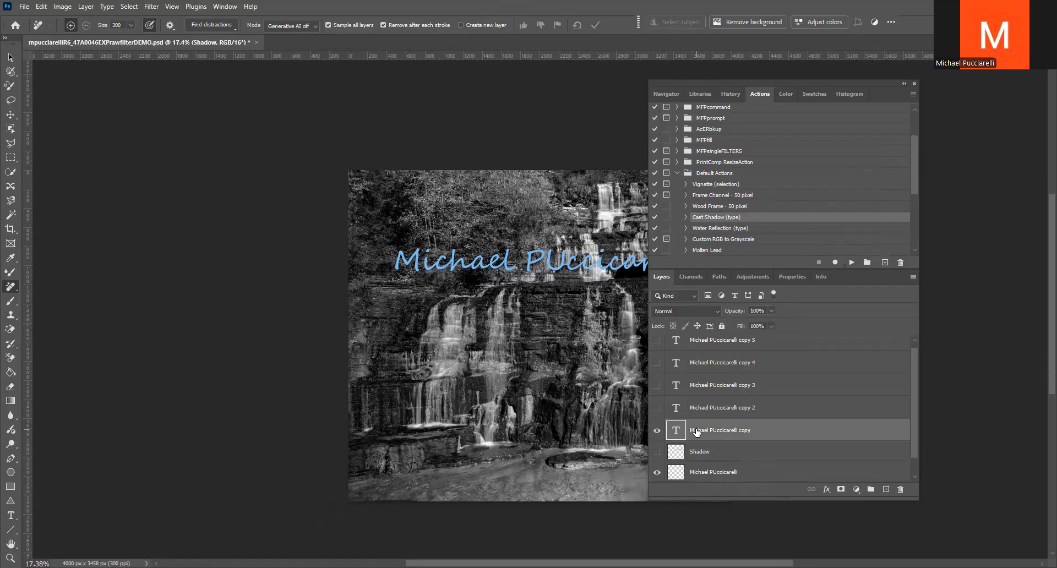
click(718, 228)
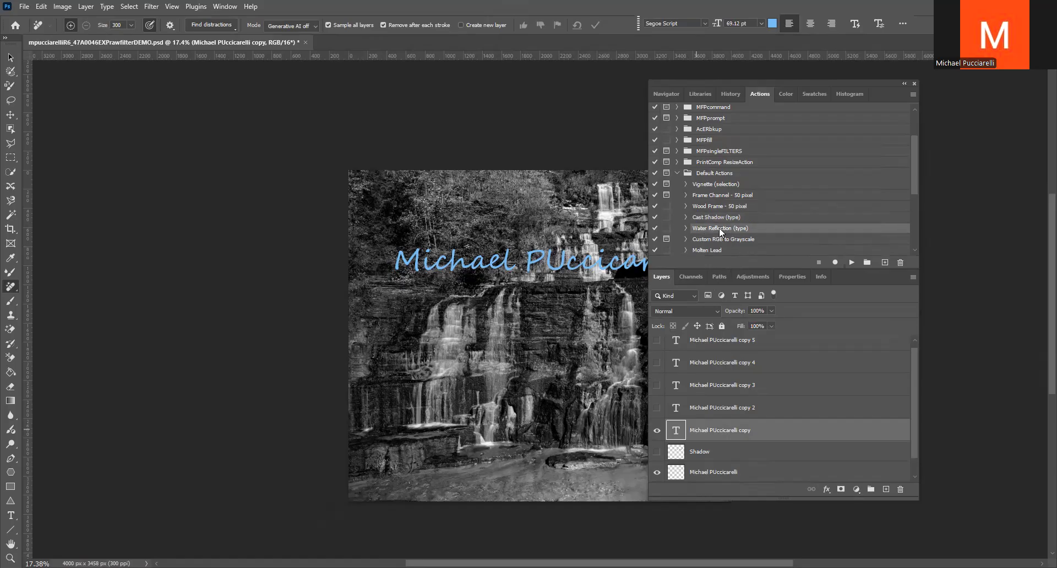
click(853, 261)
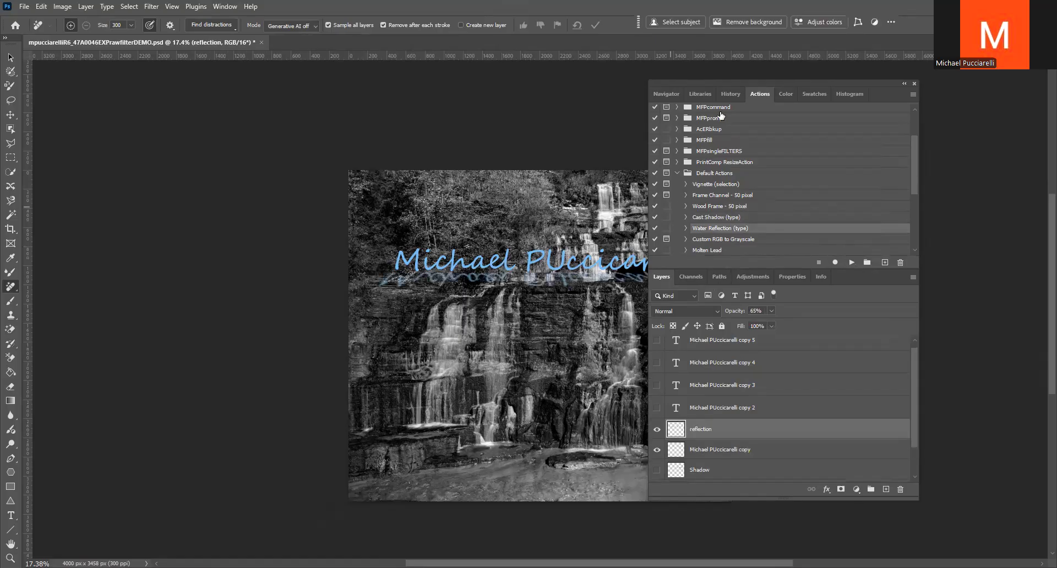
Set the reflection layer's opacity to 100% and its blend mode to Lighten
drag(716, 81, 765, 75)
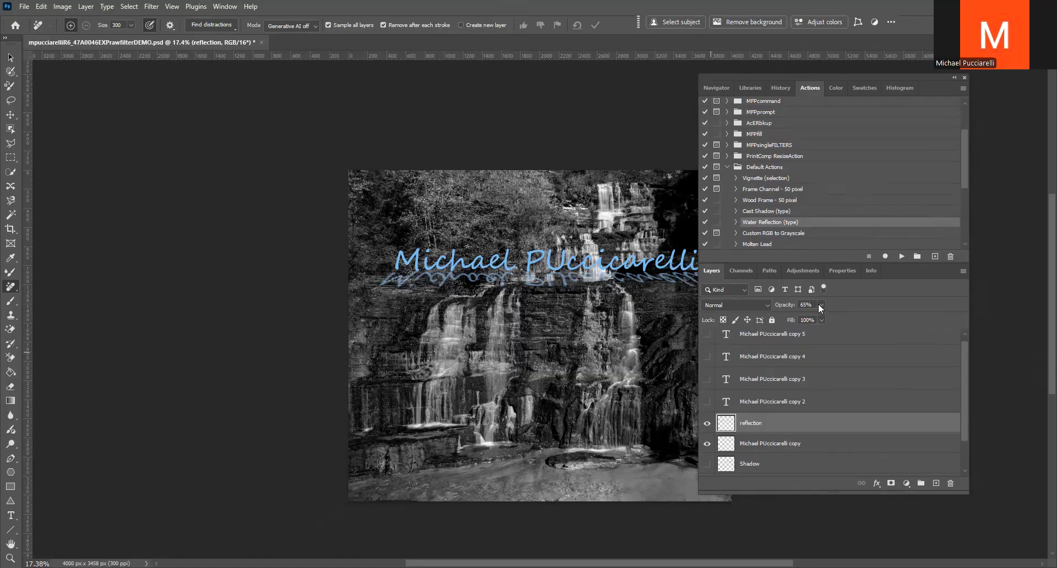
drag(825, 317, 861, 311)
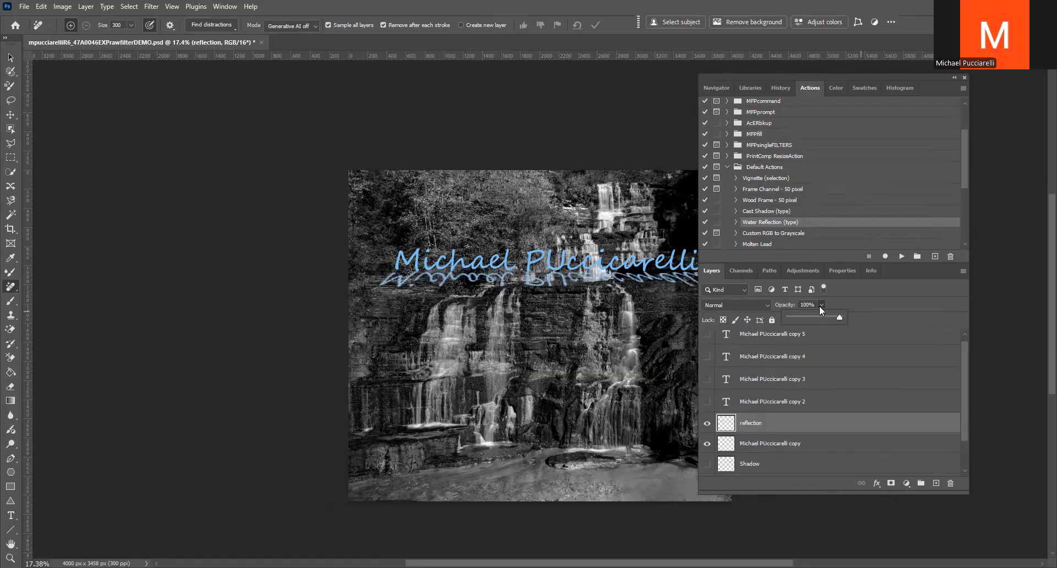
click(768, 305)
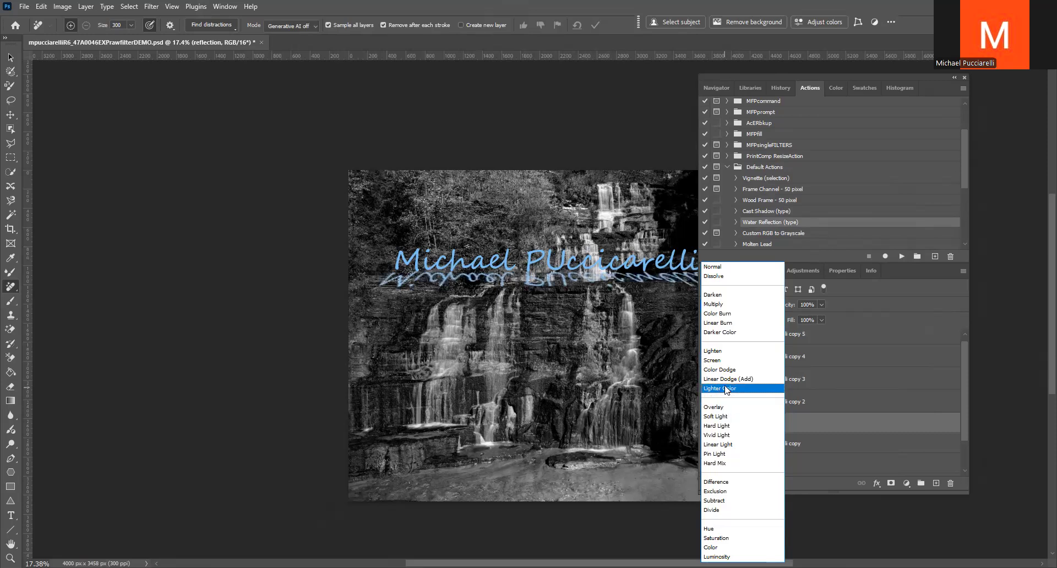
click(722, 352)
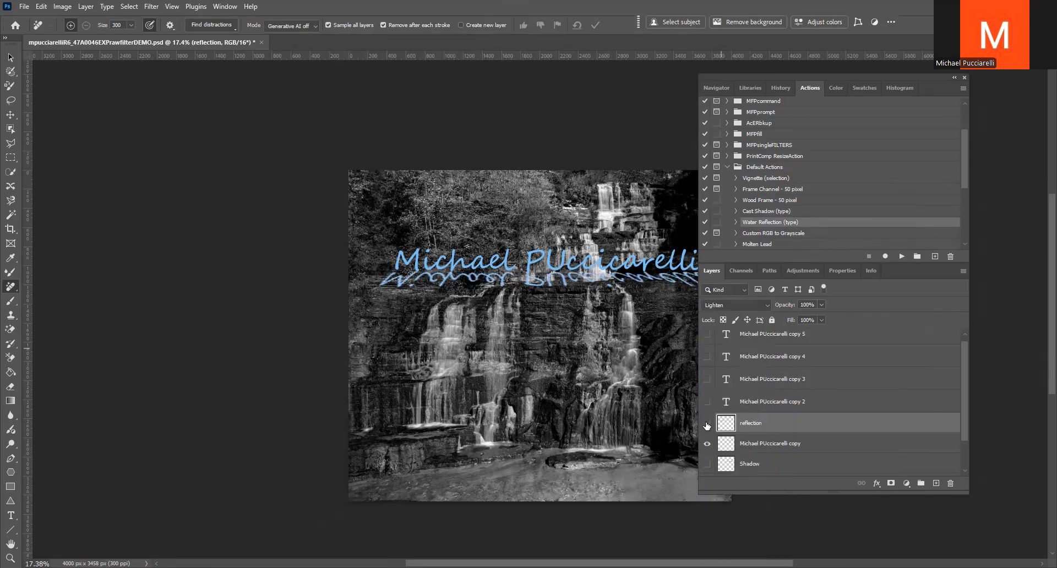
Hide the reflection layer and its text copy, and make the second text copy visible and active
click(708, 444)
click(706, 401)
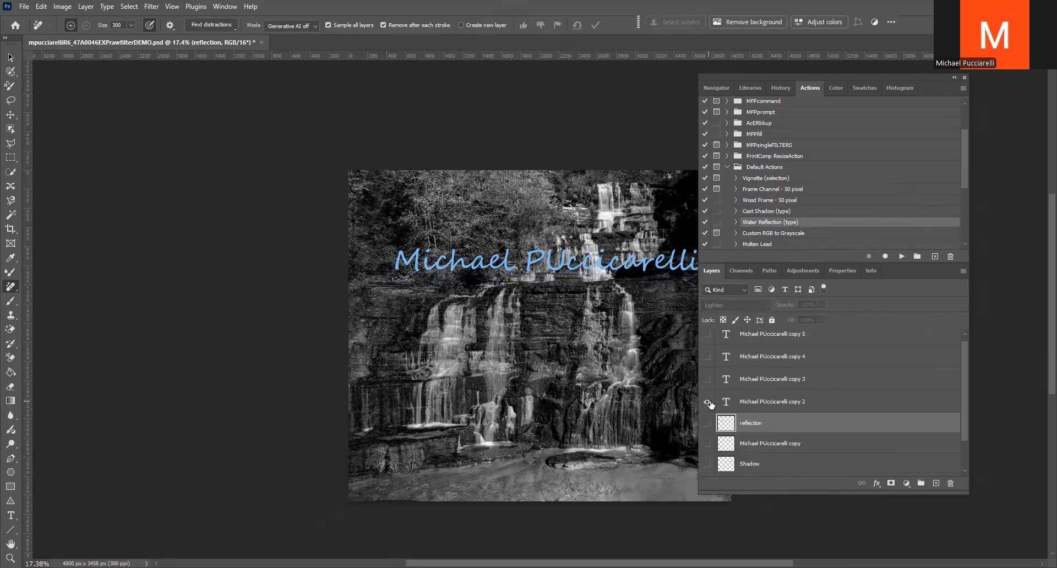
click(748, 402)
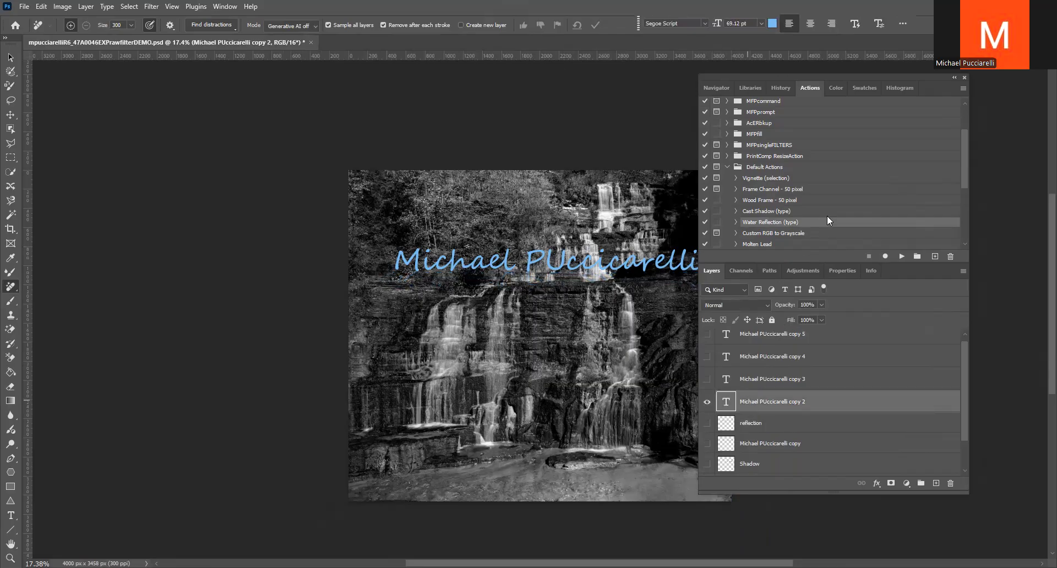
Look through the other actions in the Default Actions set
scroll(828, 216, down, 2)
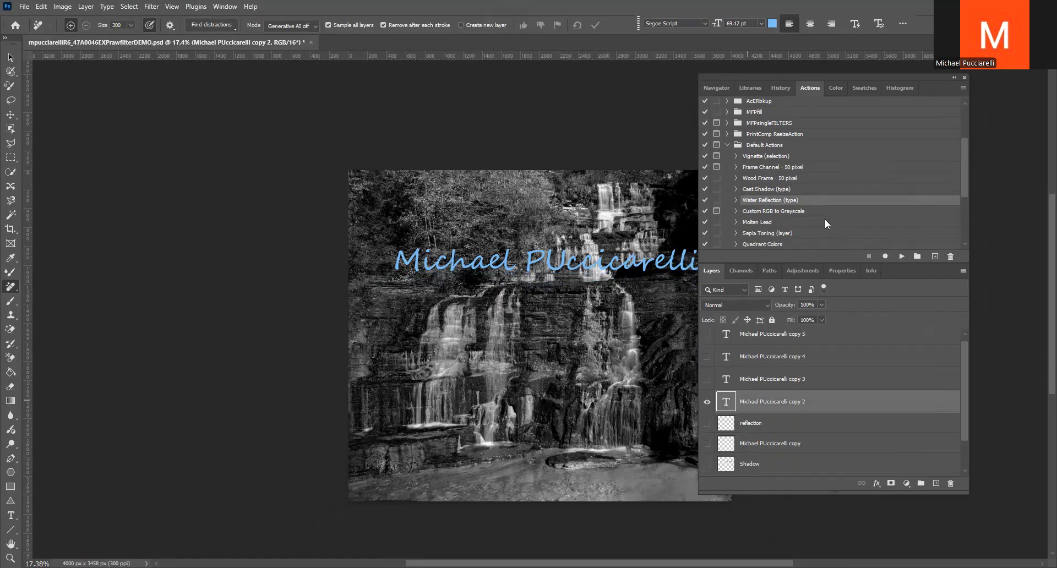
scroll(825, 219, down, 3)
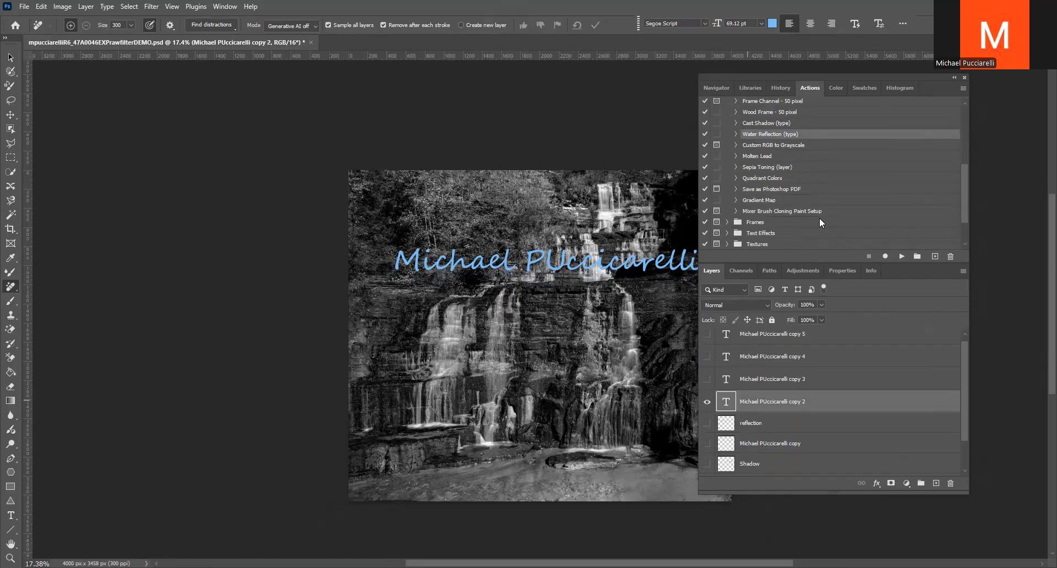
scroll(818, 222, up, 2)
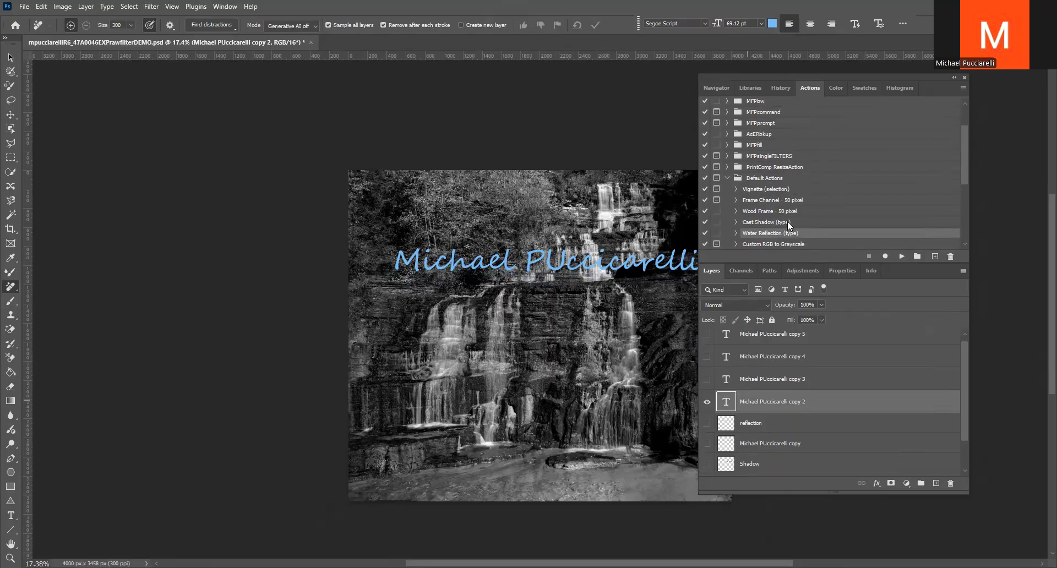
scroll(786, 217, up, 1)
scroll(792, 208, down, 5)
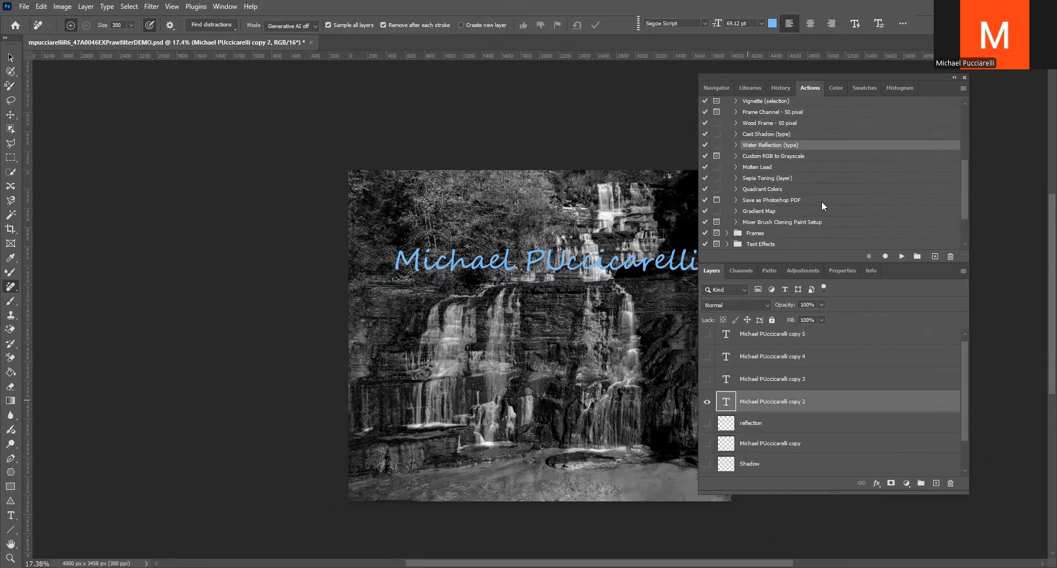
scroll(792, 153, up, 2)
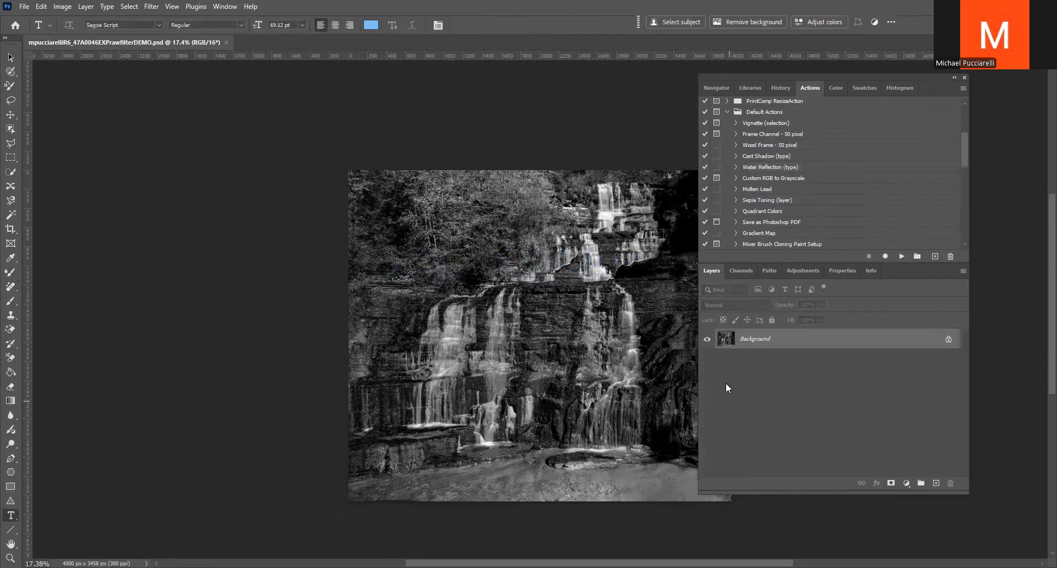
Try the Vignette (selection) action on a duplicate of the Background layer and revert the document to its saved state
key(ctrl+j)
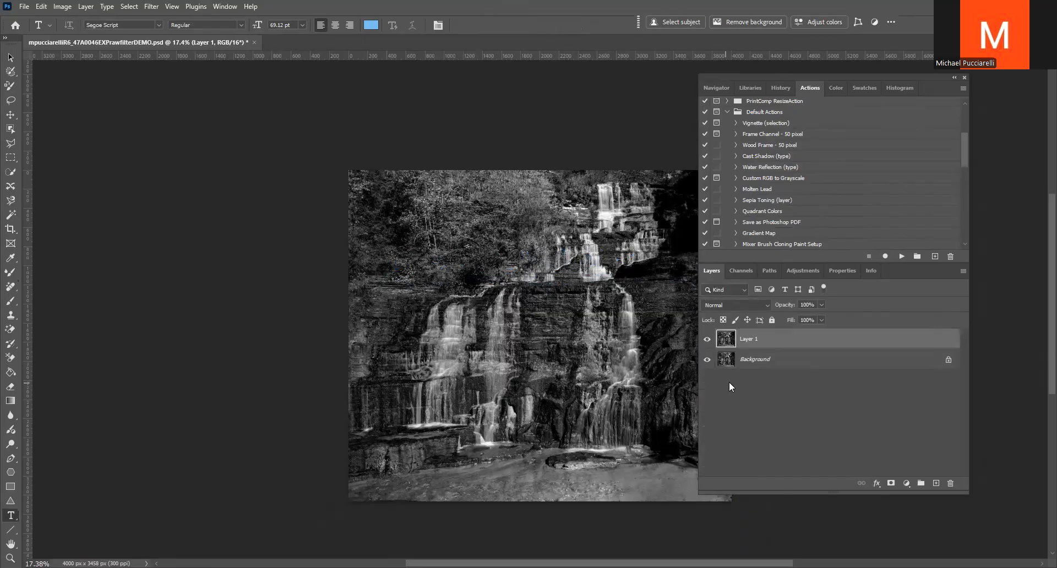
click(766, 126)
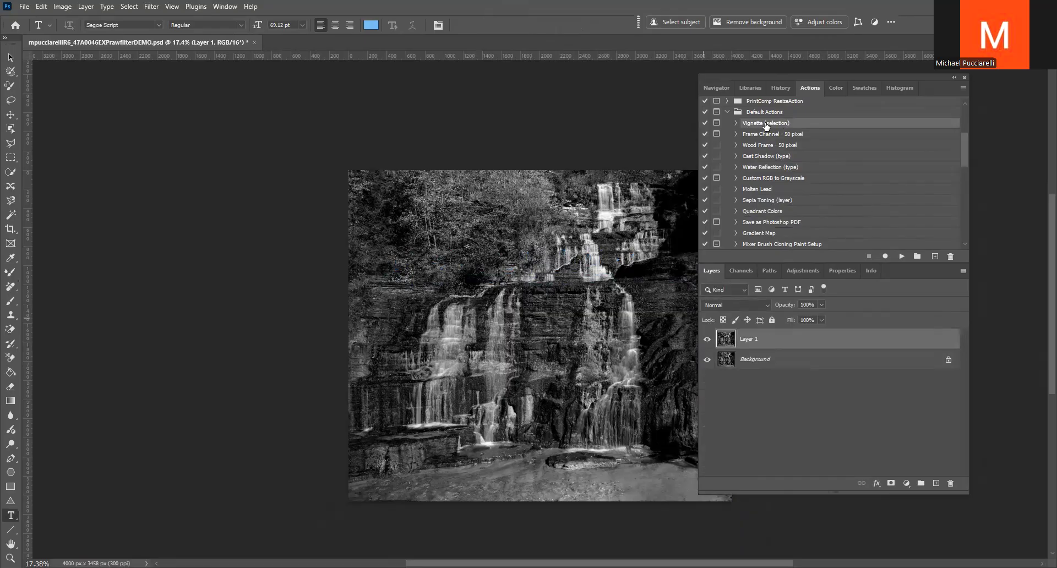
click(900, 254)
click(489, 218)
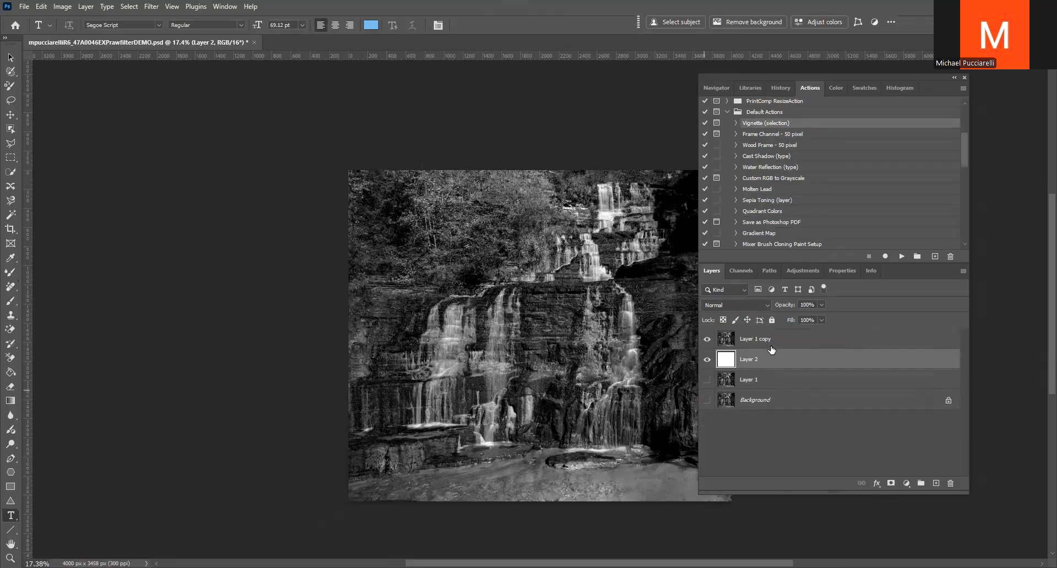
key(F12)
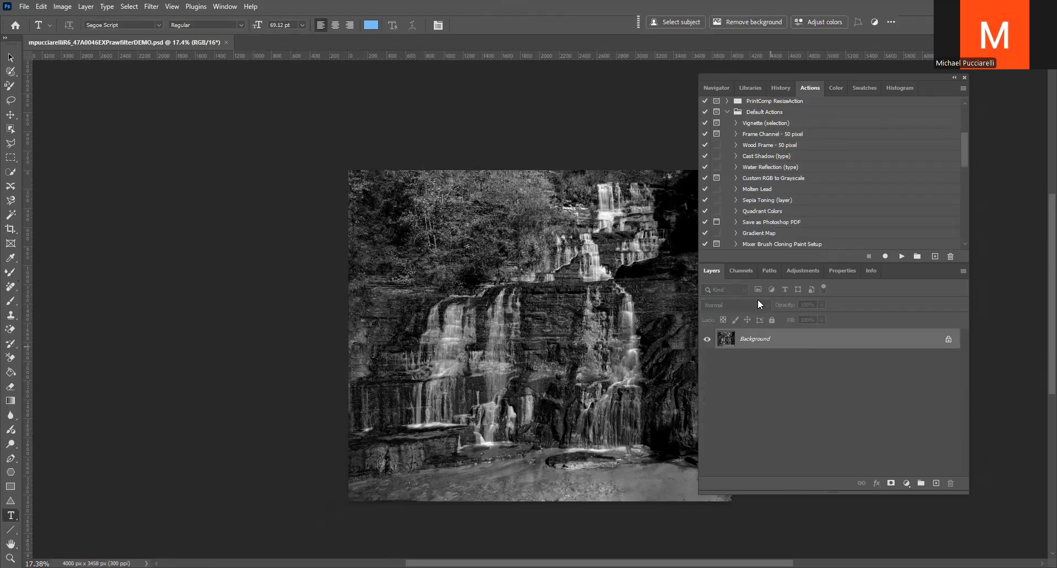
Run Custom RGB to Grayscale on a duplicate of the Background layer with Gray 33 and Constant 12, cancelling the mode change
key(ctrl+j)
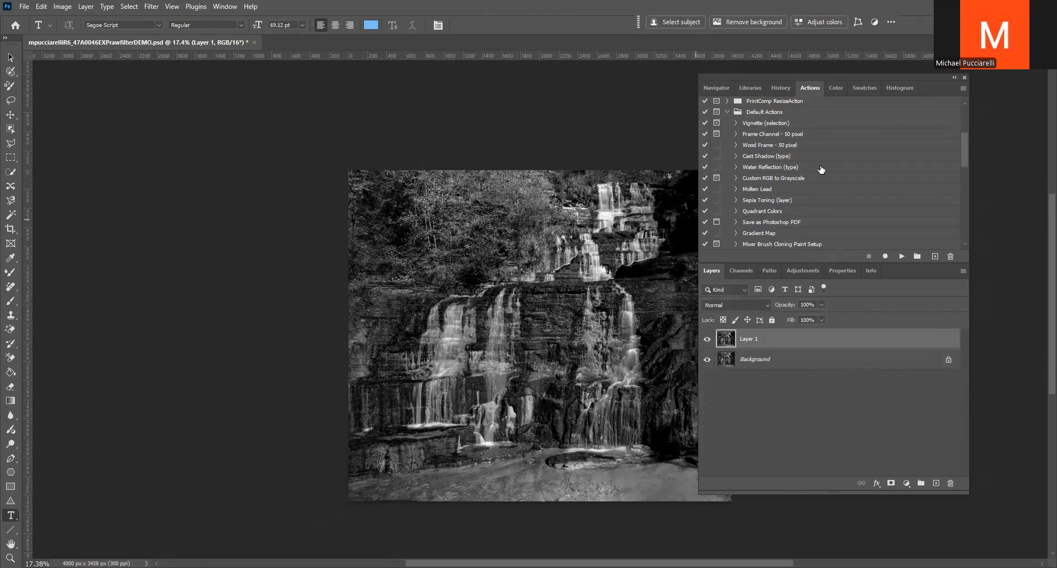
click(778, 180)
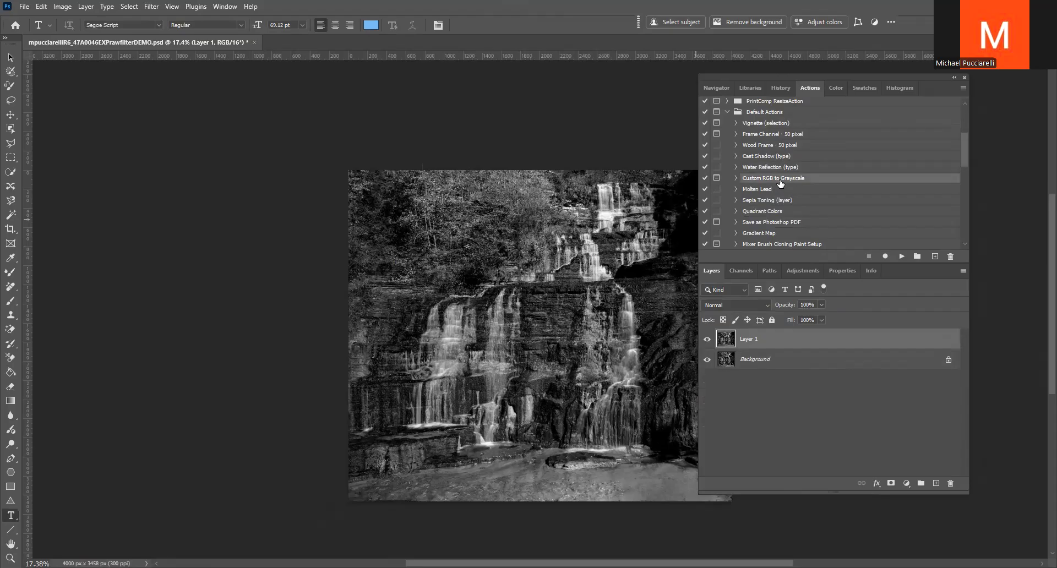
click(900, 257)
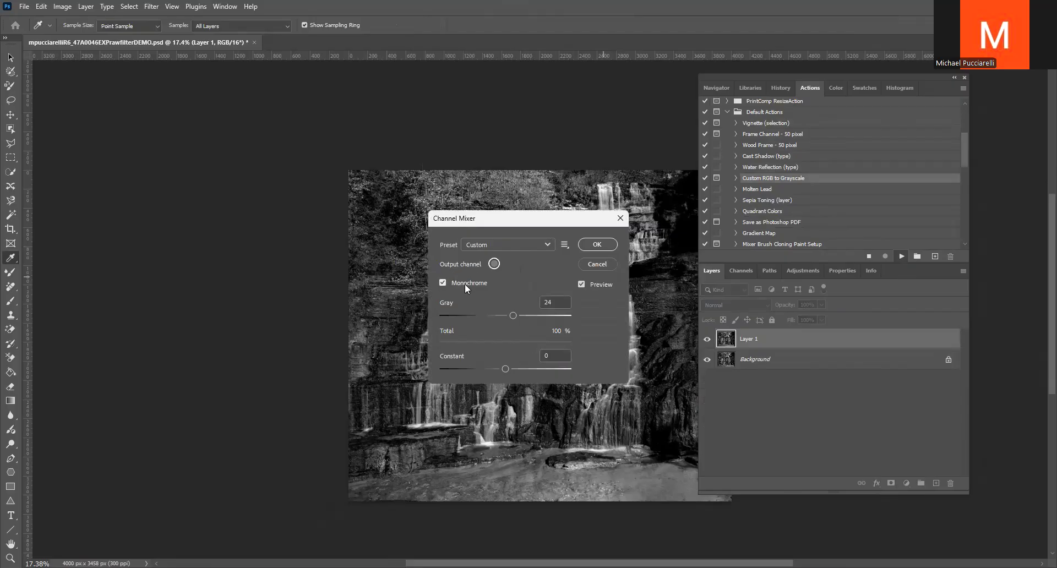
drag(511, 315, 516, 315)
drag(505, 369, 511, 371)
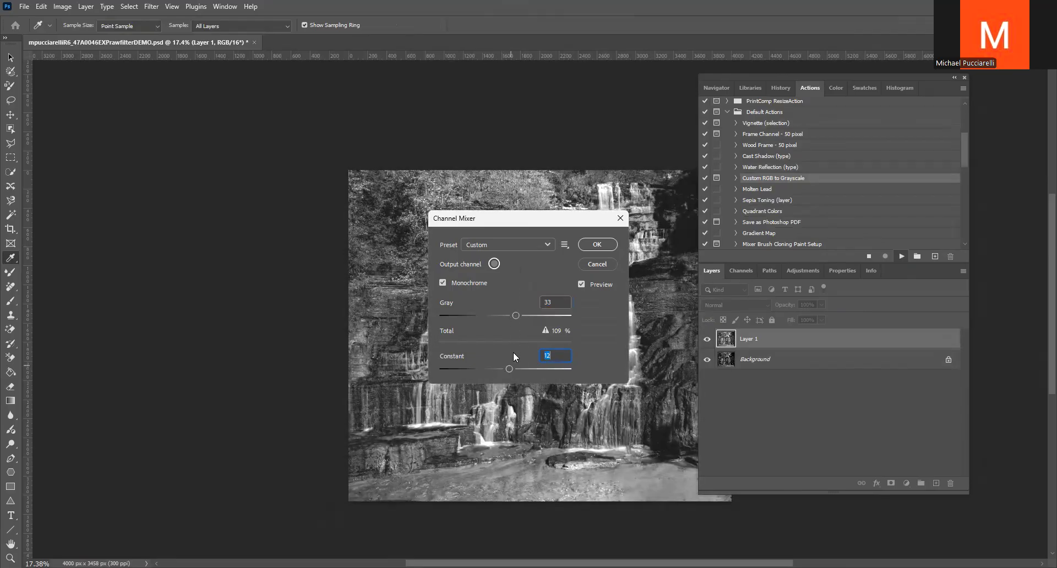
click(594, 247)
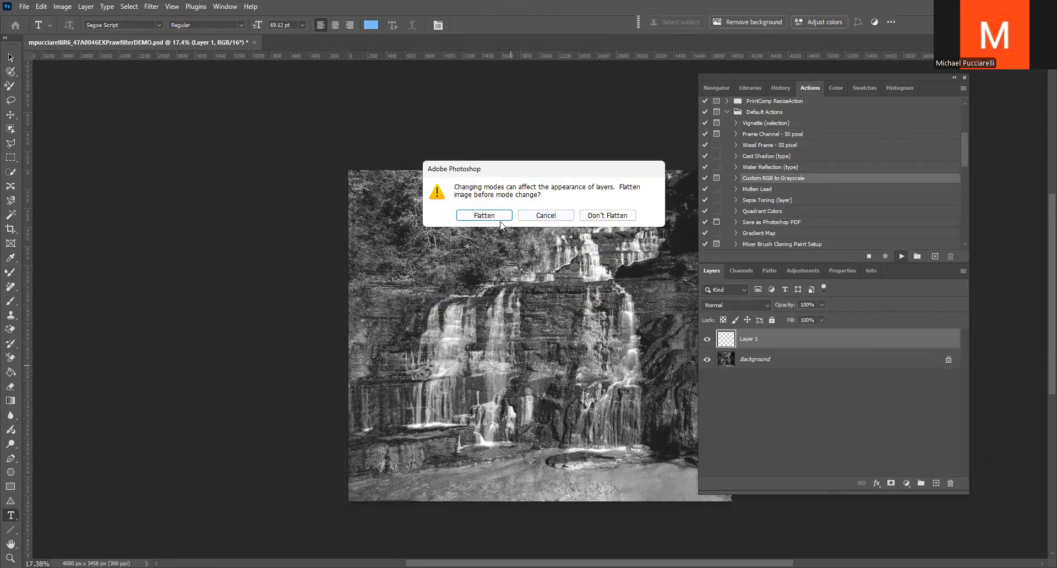
click(546, 219)
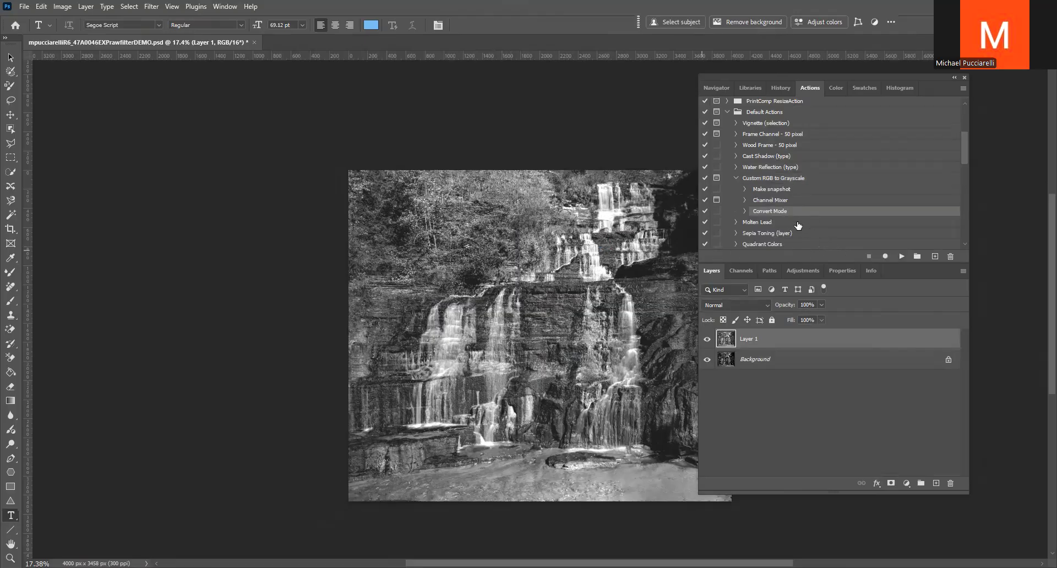
Run the Molten Lead default action above the waterfall layers, continuing past the Plaster command
scroll(776, 227, down, 1)
click(760, 212)
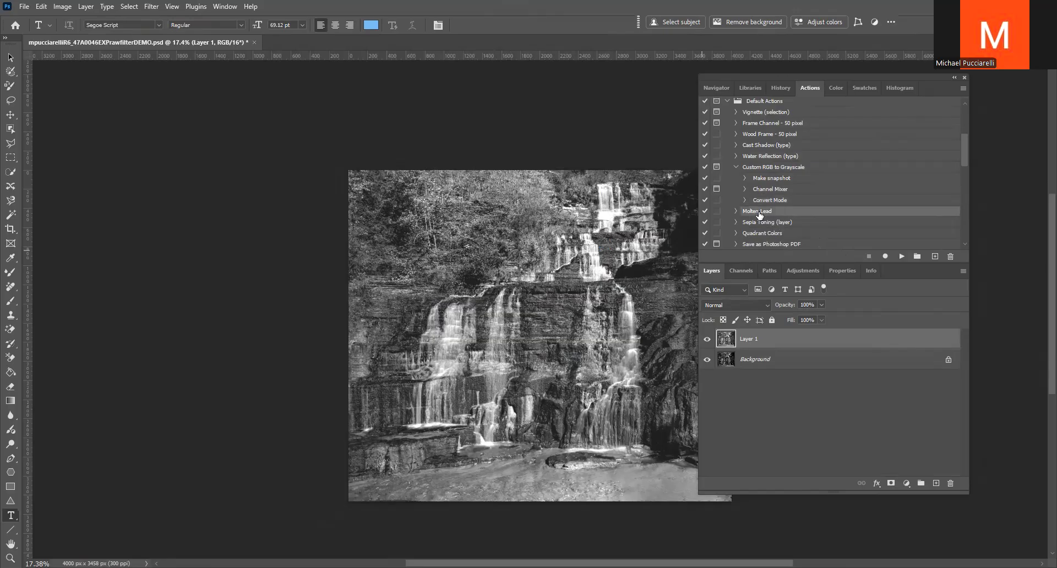
click(902, 256)
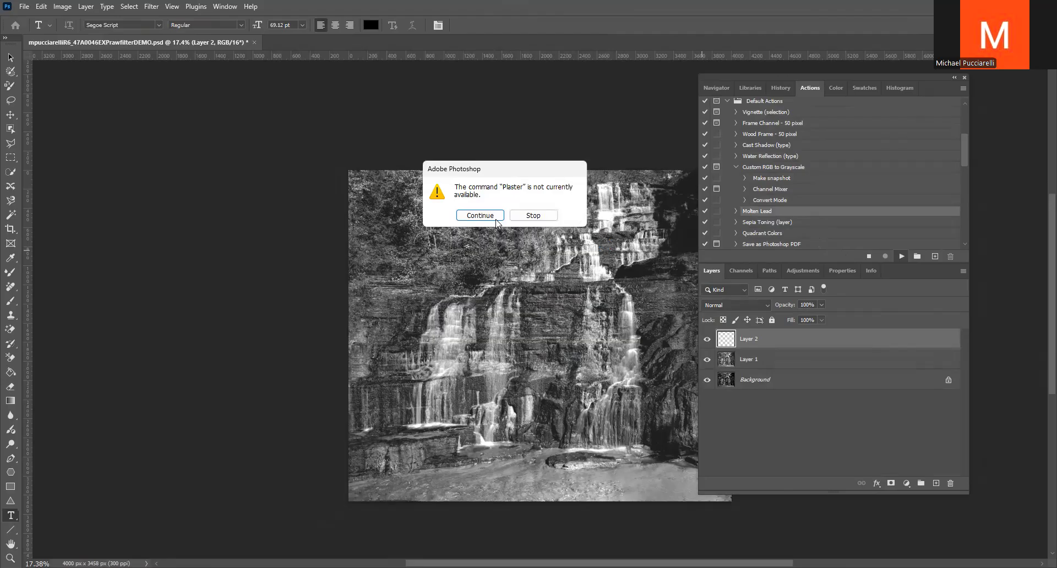
click(492, 218)
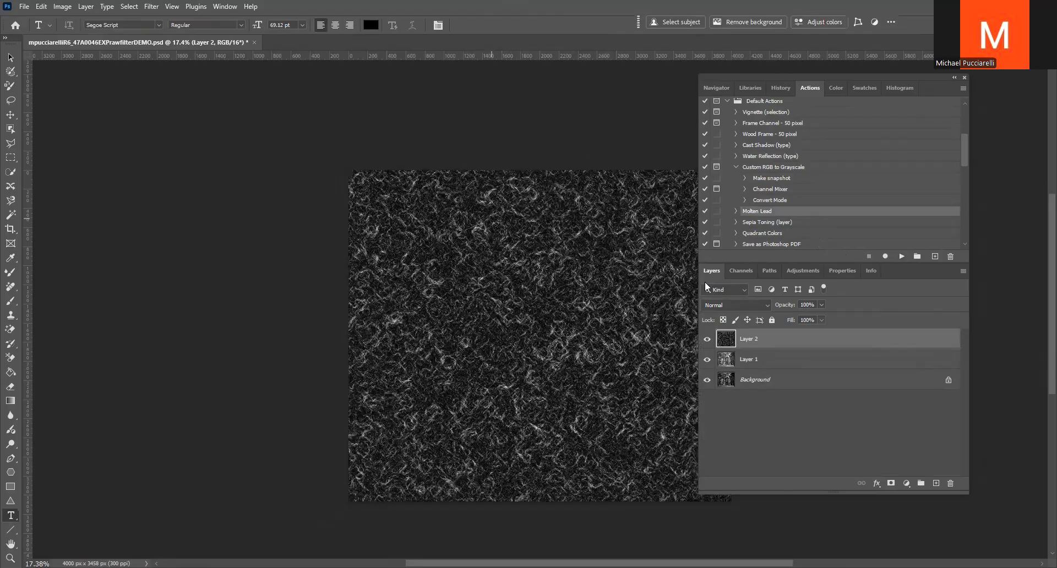
Set the Molten Lead texture layer's blend mode to Overlay and revert the document to its saved state
click(769, 305)
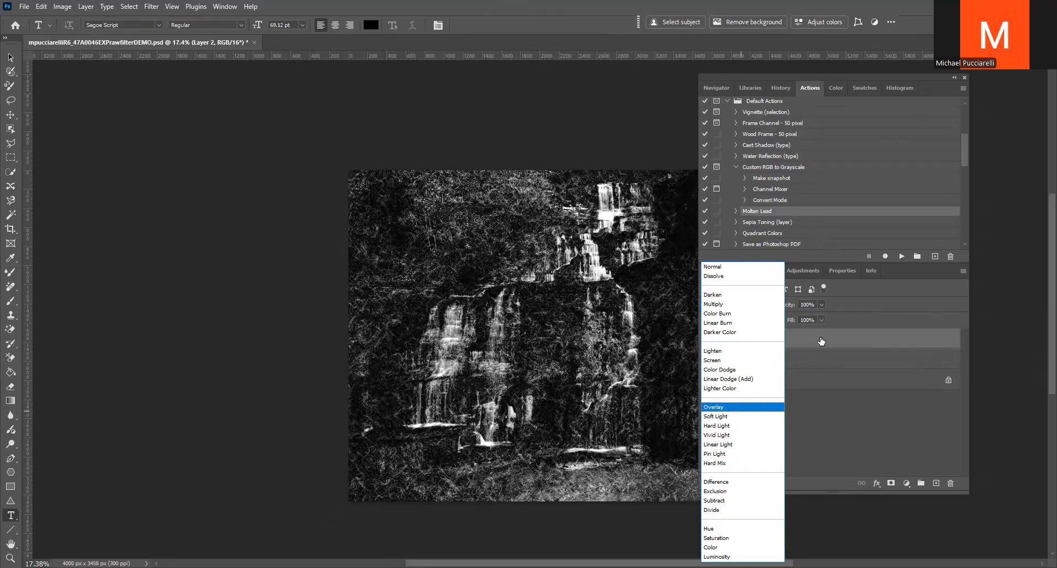
click(741, 407)
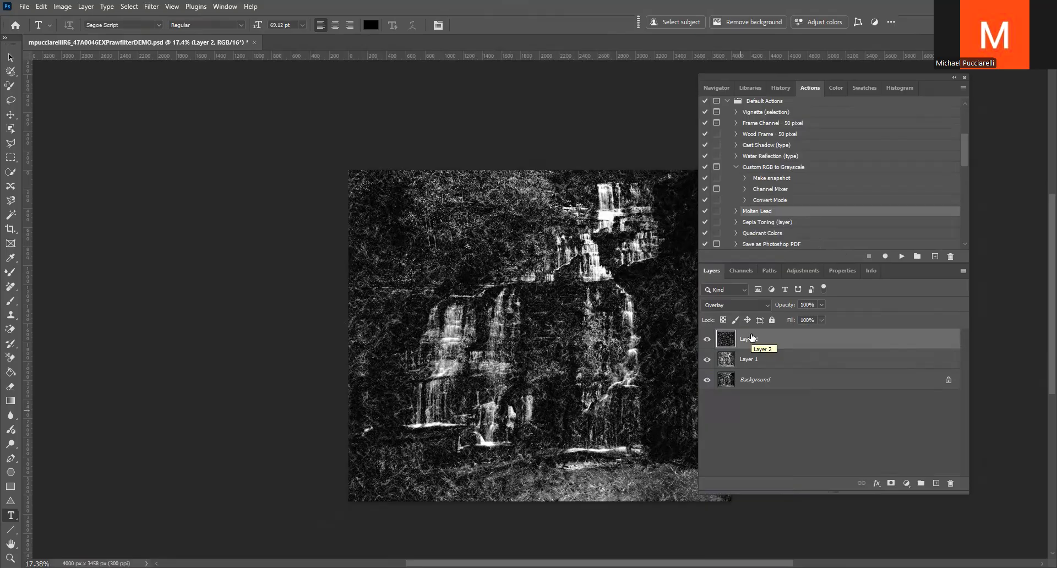
key(F12)
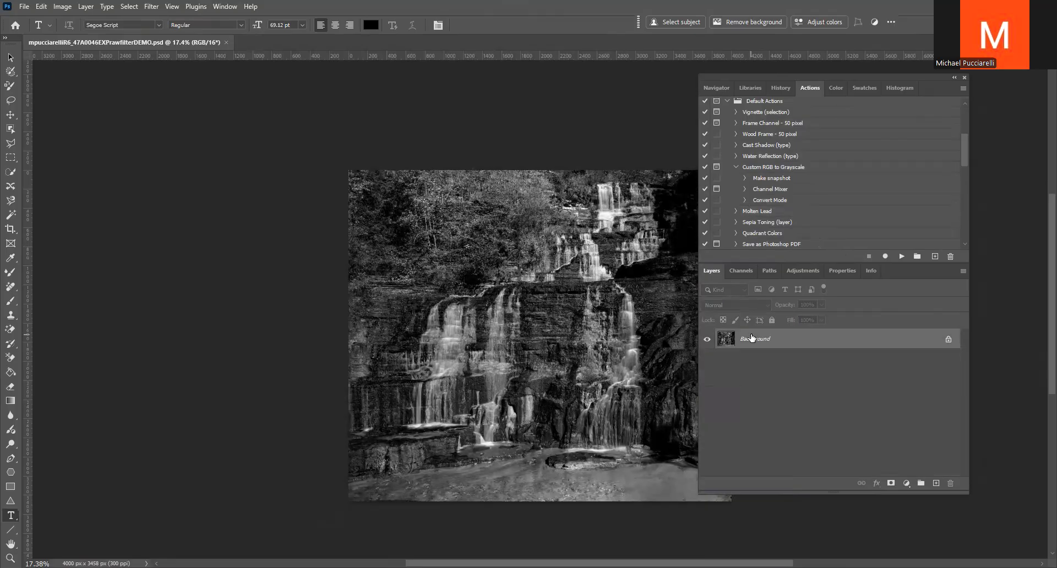
Run the Sepia Toning (layer) action on a duplicate of the Background layer and revert the document to its saved state
key(ctrl+j)
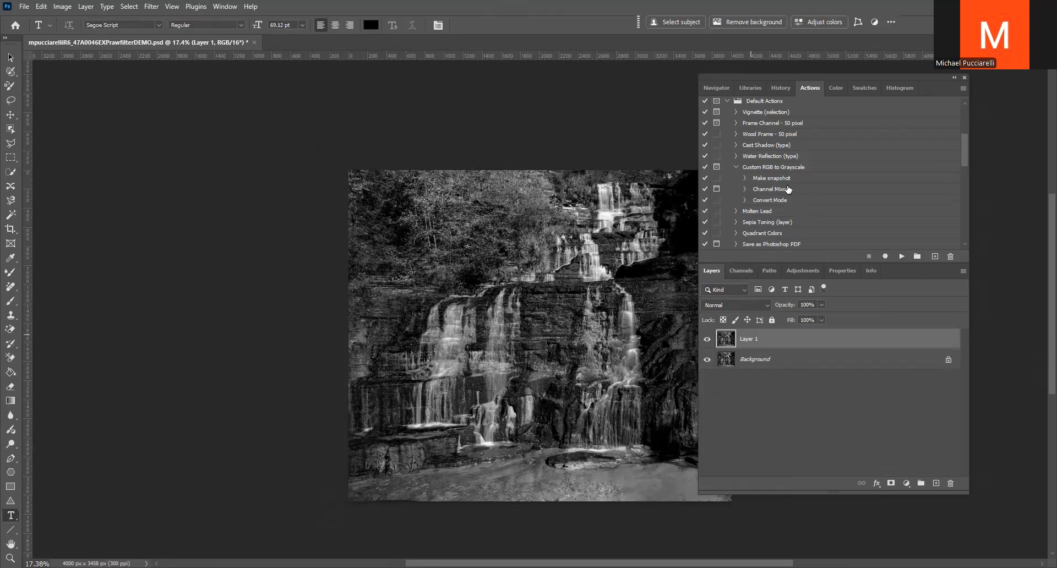
scroll(802, 188, down, 2)
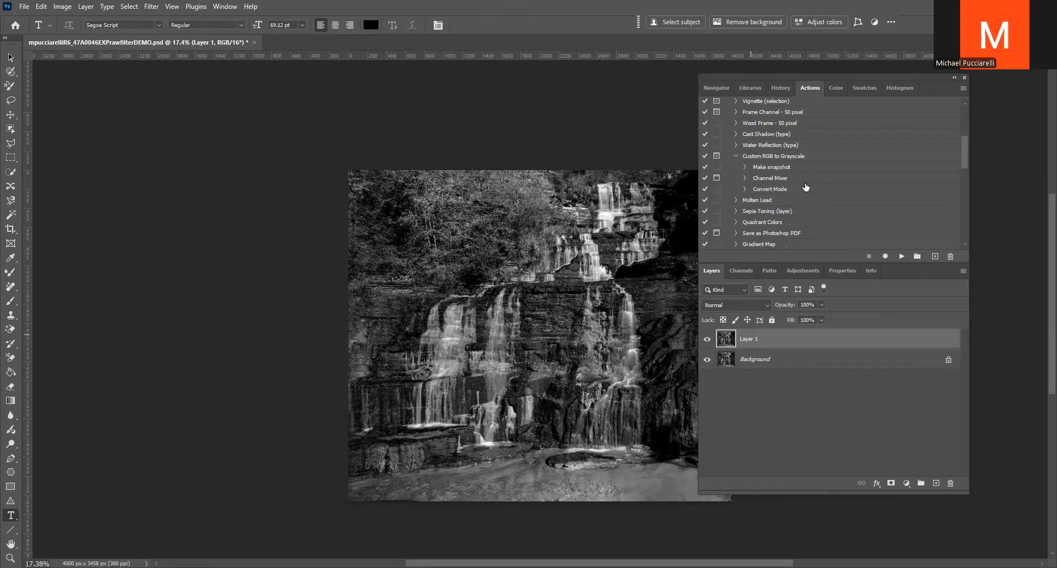
scroll(802, 188, down, 1)
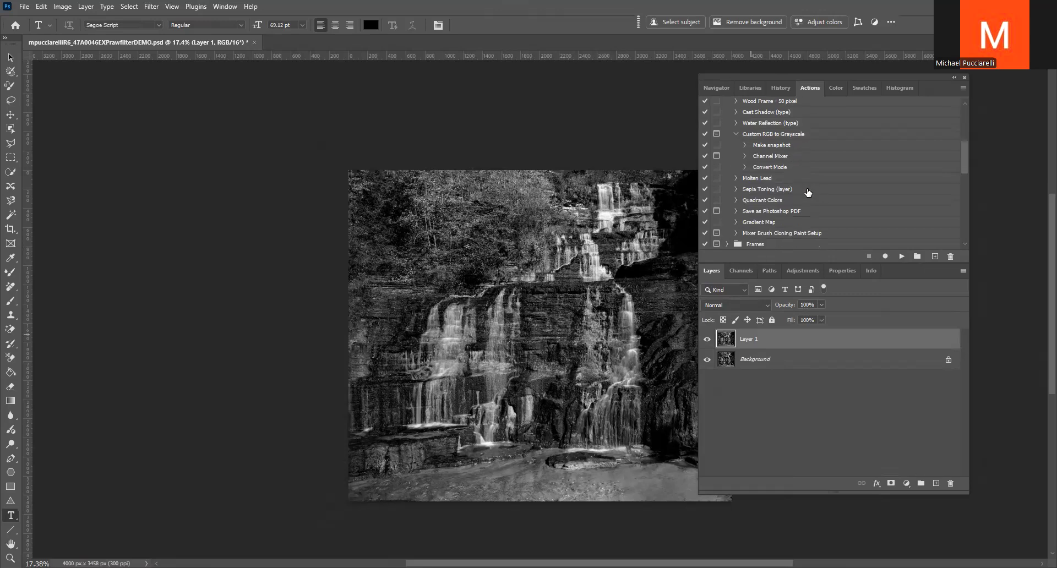
click(757, 190)
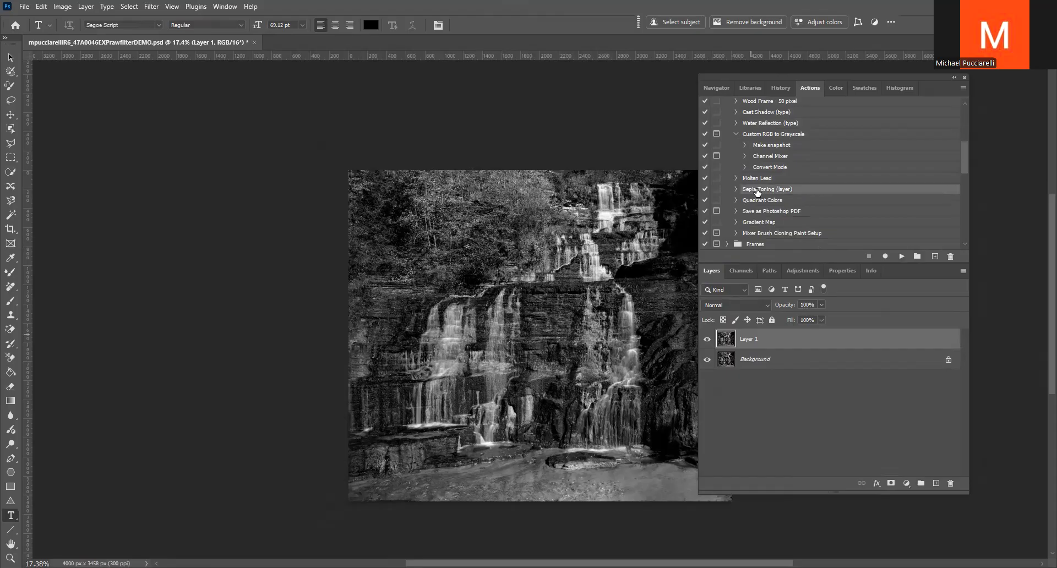
click(901, 257)
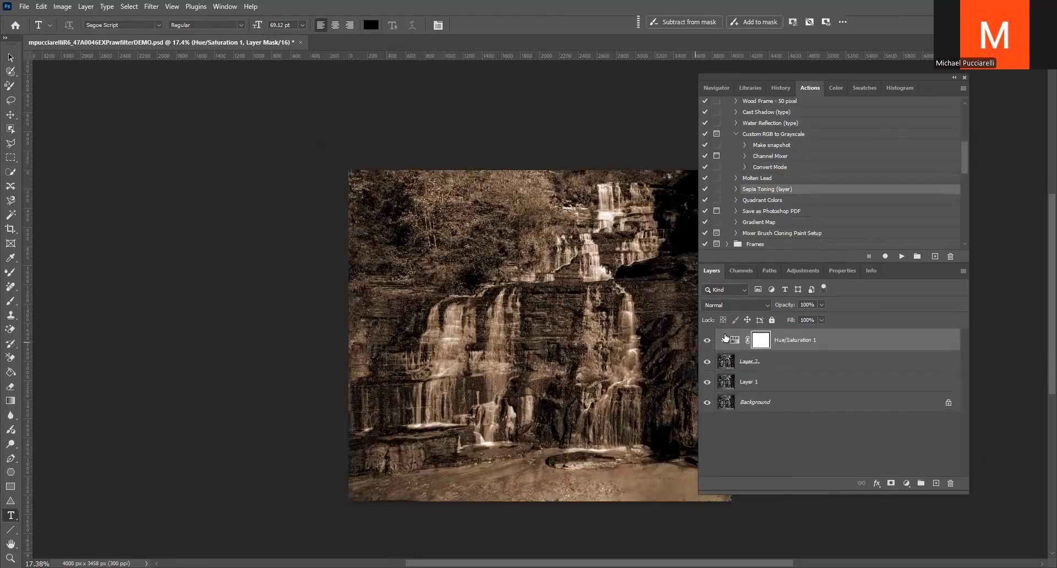
key(F12)
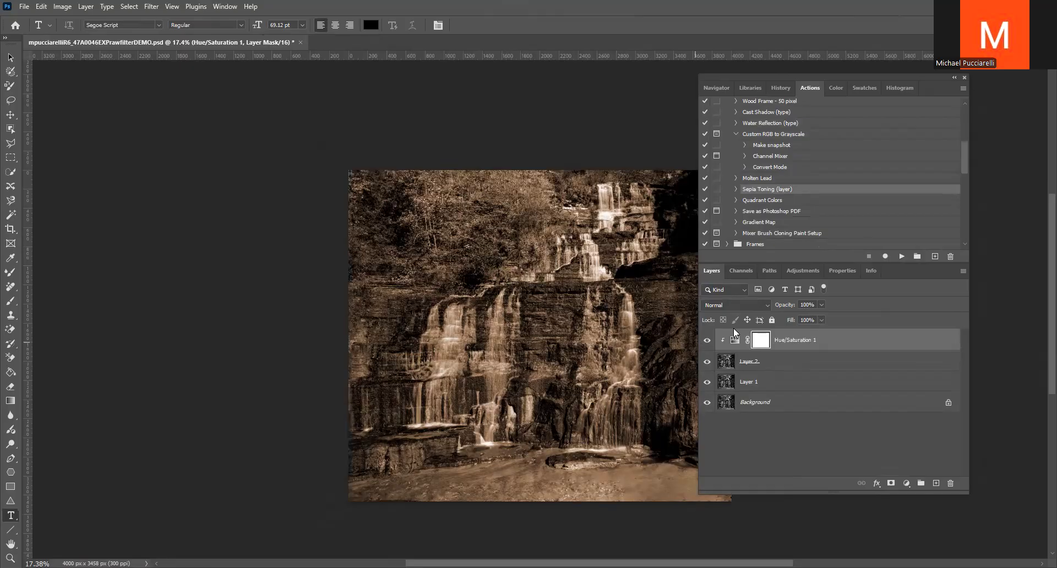
Run the Gradient Map action on a duplicate of the Background layer and set the gradient map layer's blend mode to Soft Light
key(ctrl+j)
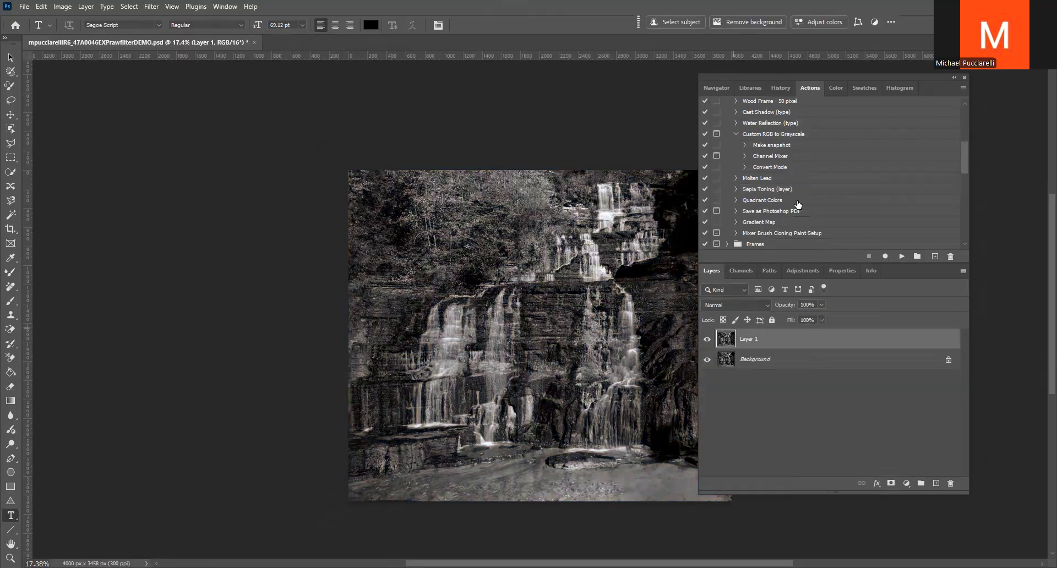
click(770, 223)
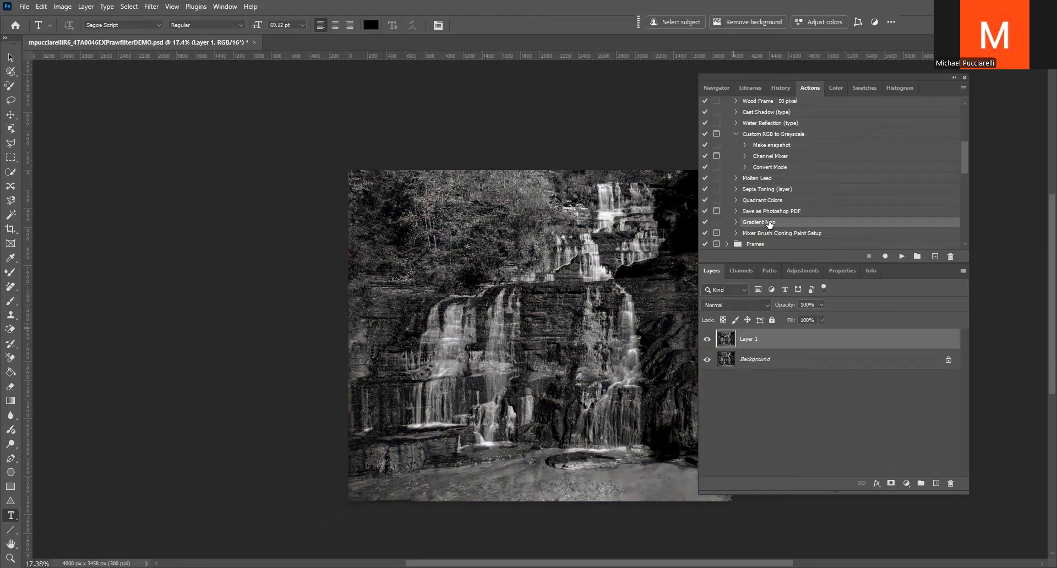
click(901, 257)
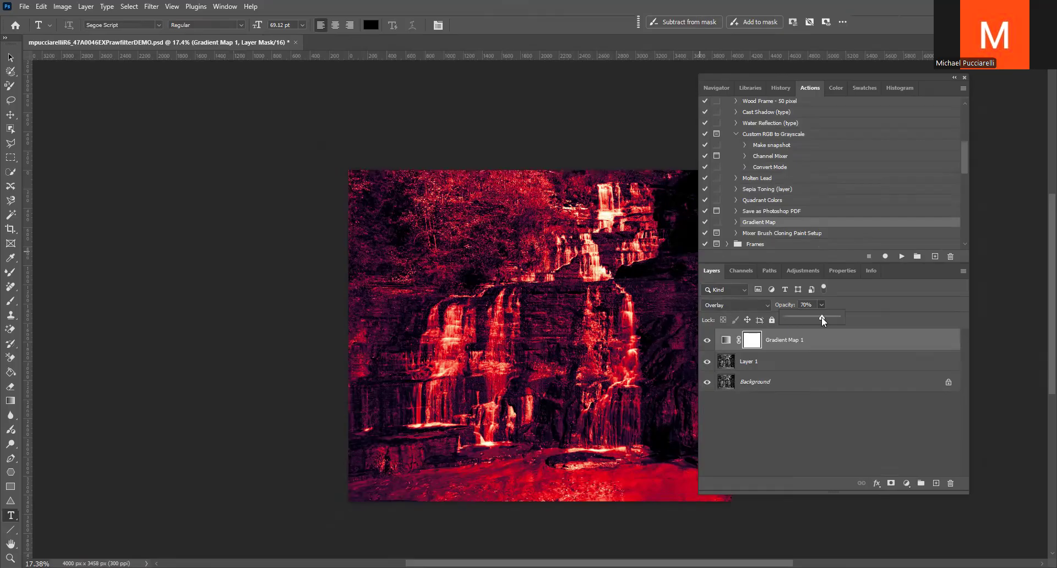
click(769, 305)
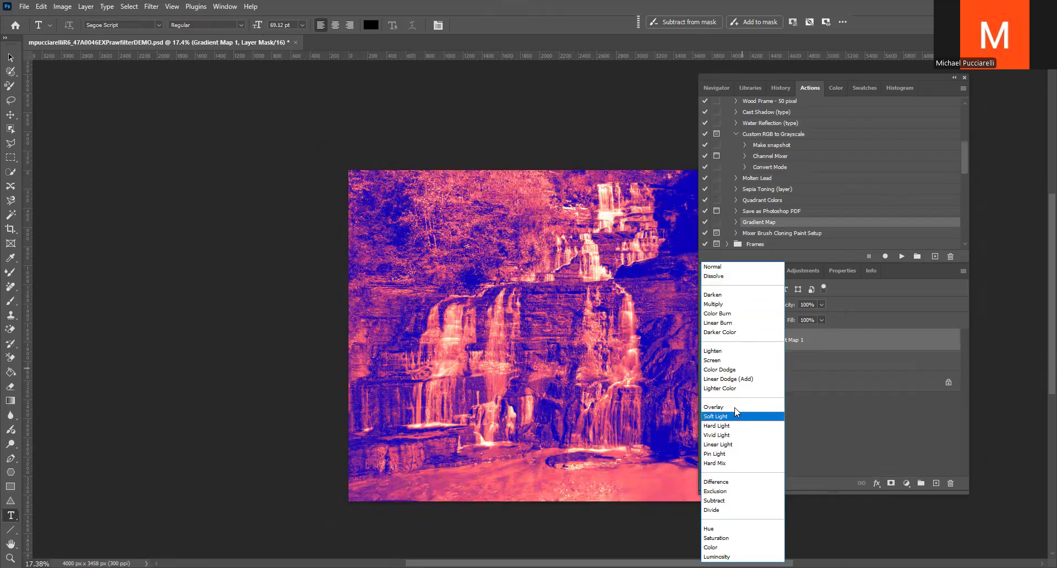
click(731, 418)
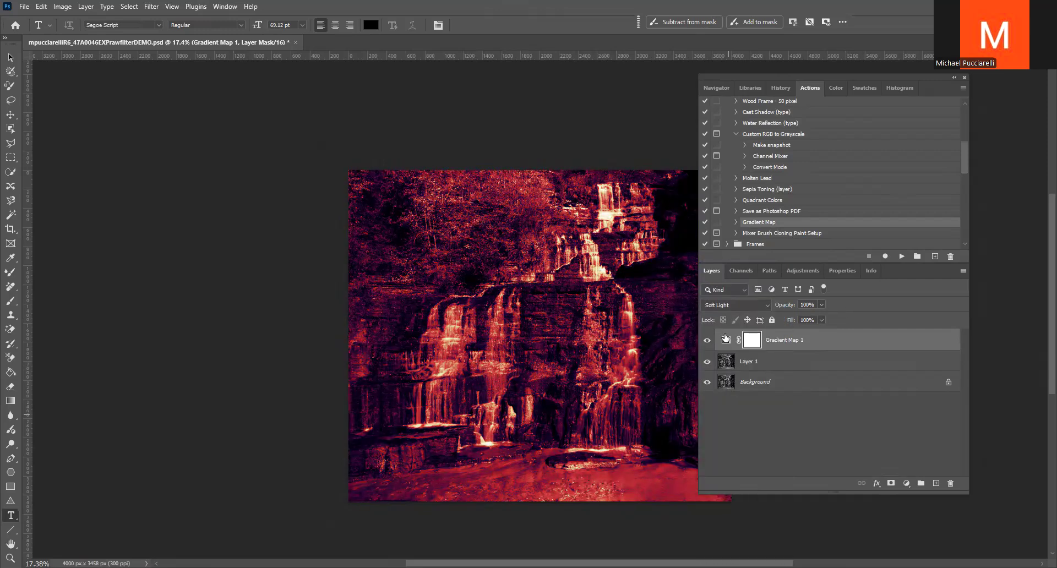
Change the gradient map to the black-to-white gradient from the Basics group and revert the document to its saved state
double_click(725, 341)
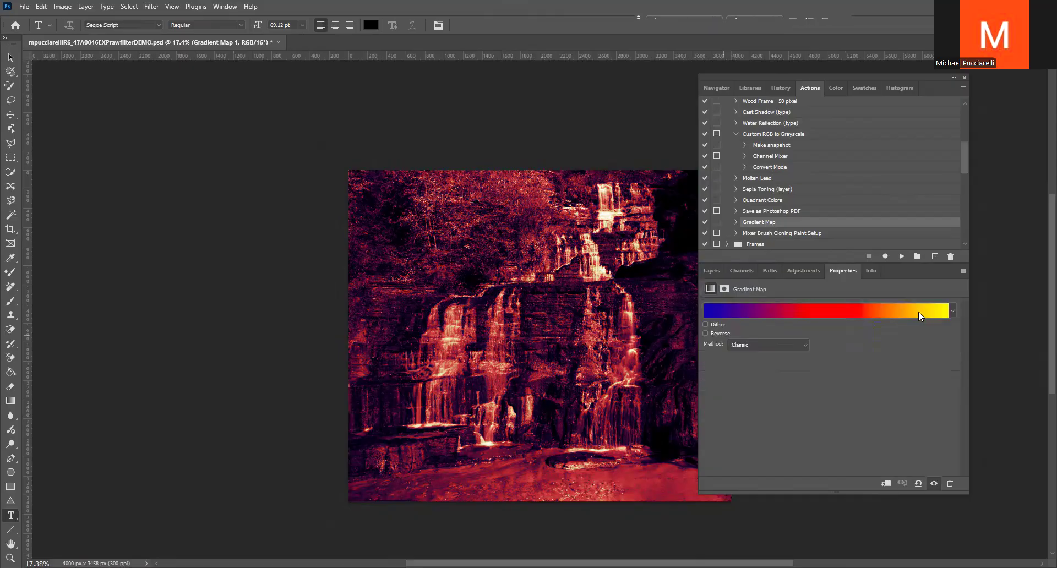
click(954, 309)
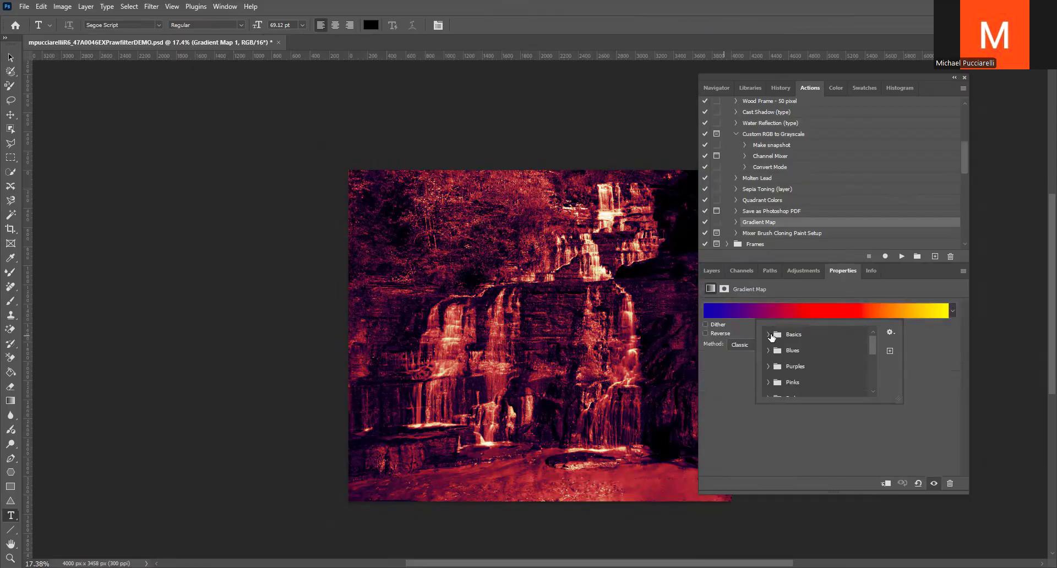
click(768, 334)
click(781, 350)
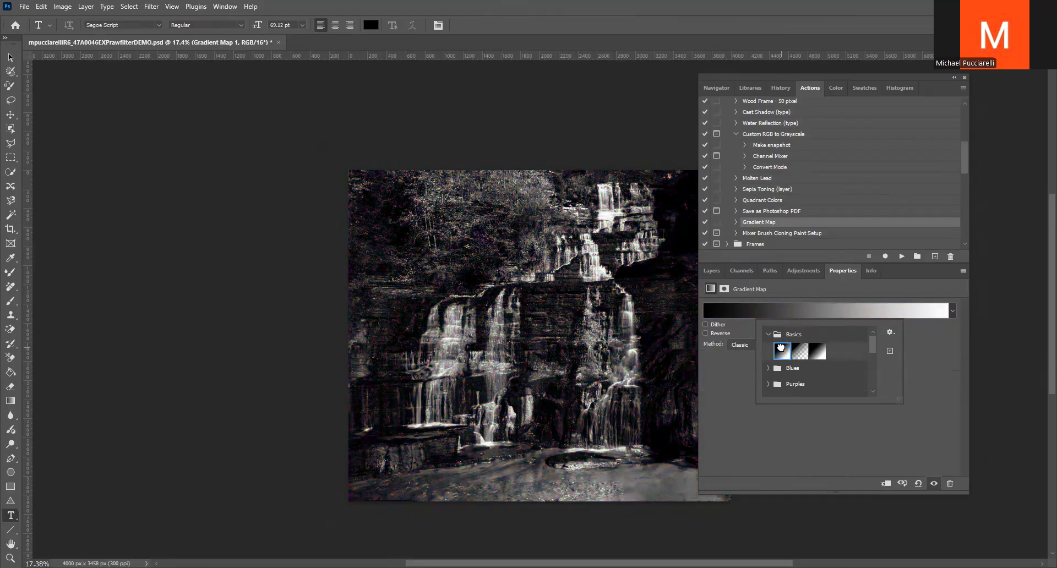
click(712, 271)
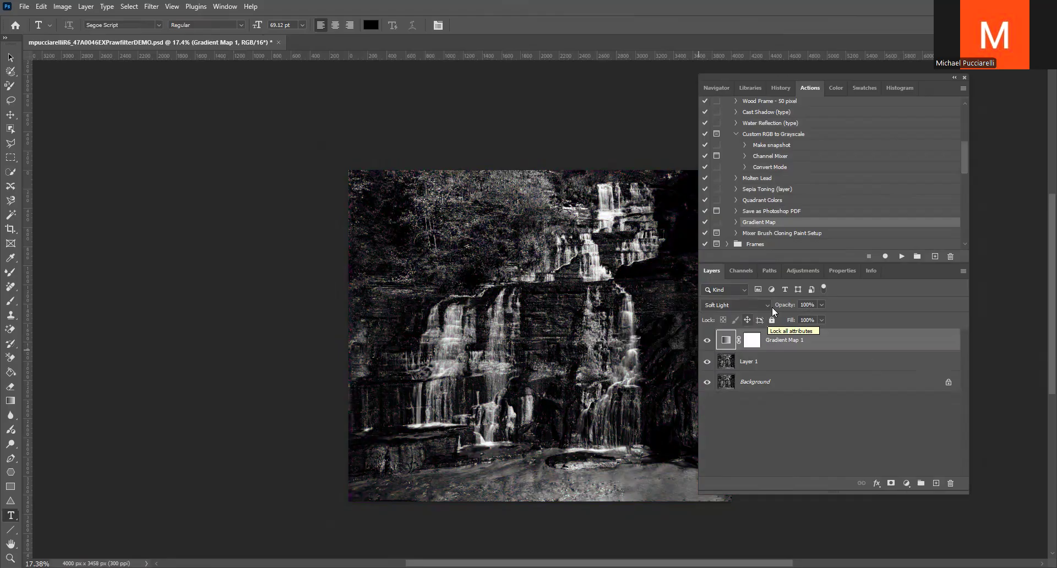
key(F12)
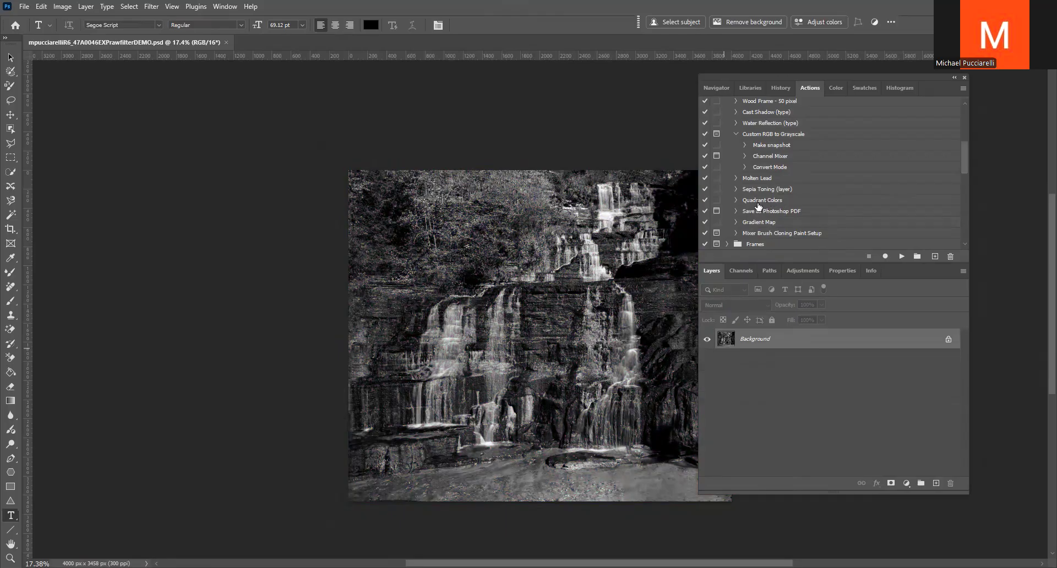
Duplicate the Background layer and run the Quadrant Colors action on the copy
key(ctrl+j)
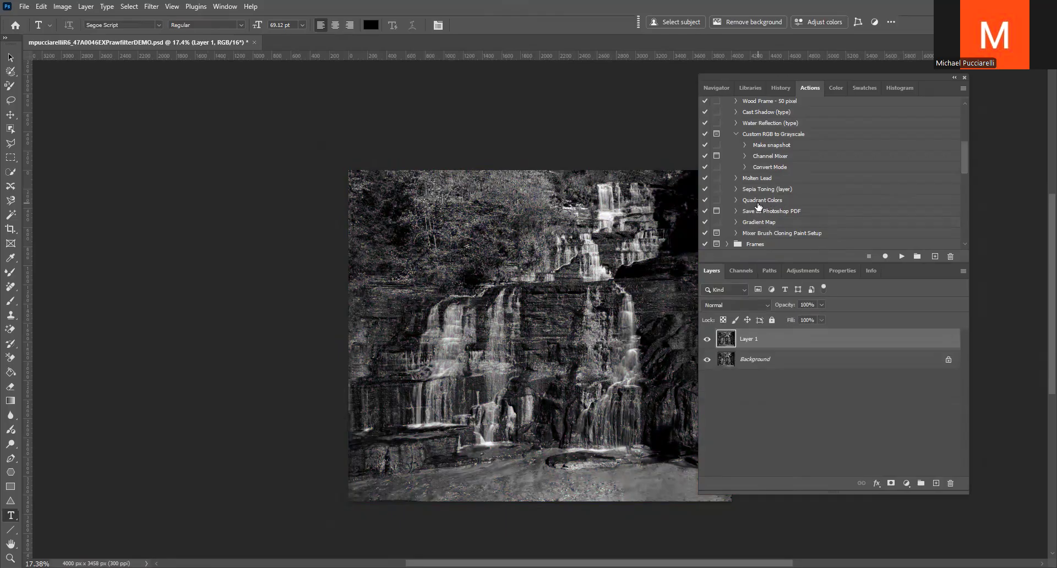
click(768, 202)
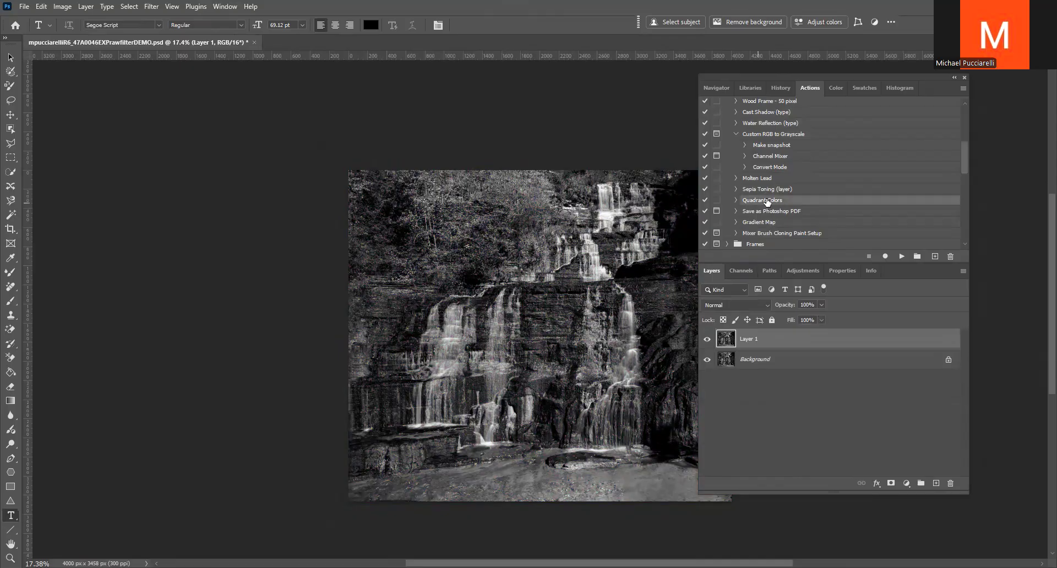
click(902, 256)
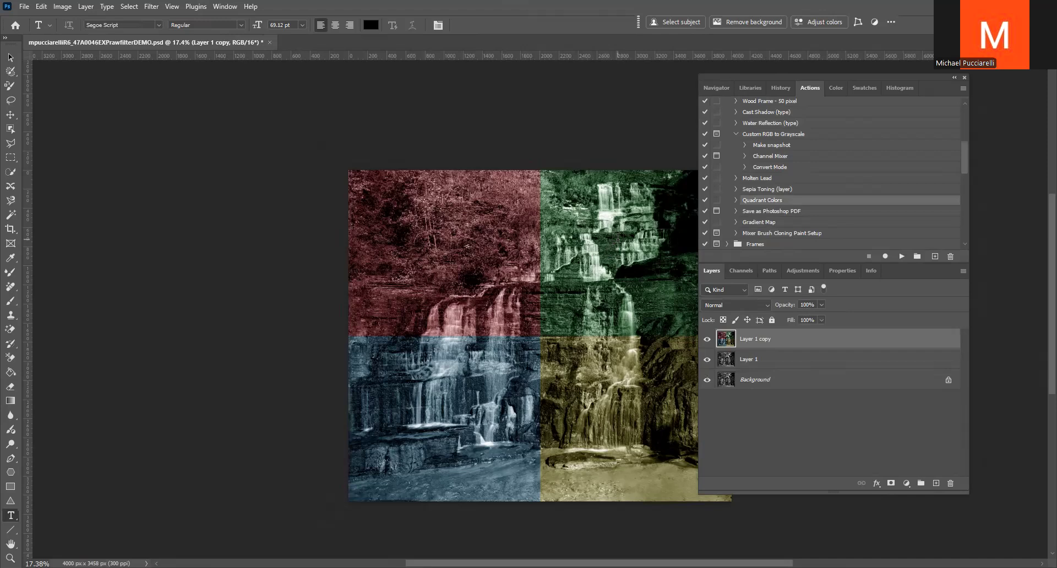
Revert the document to its saved state, collapse the Default Actions set and expand the Frames set
key(F12)
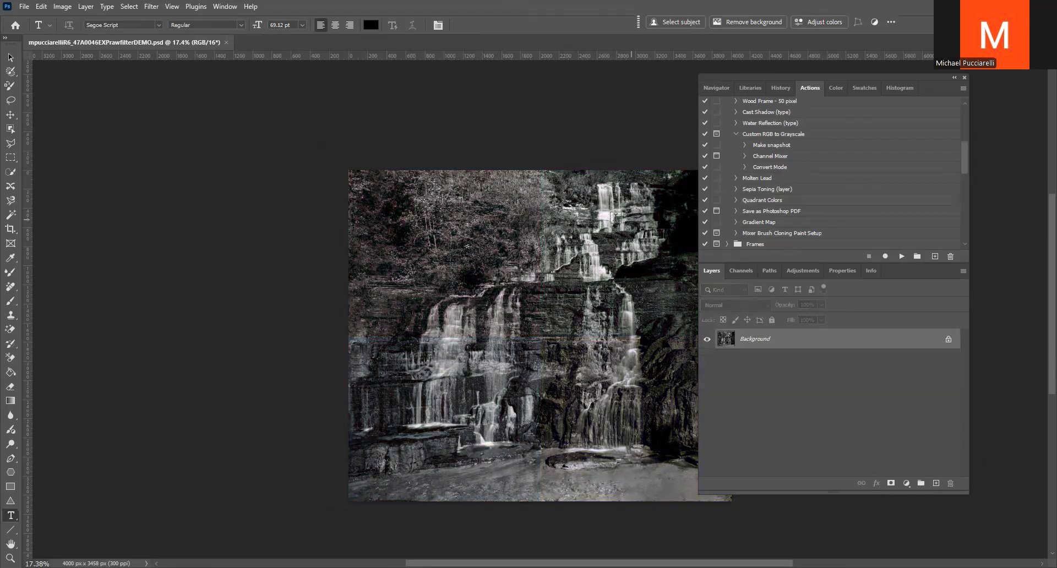
scroll(732, 159, up, 3)
click(728, 134)
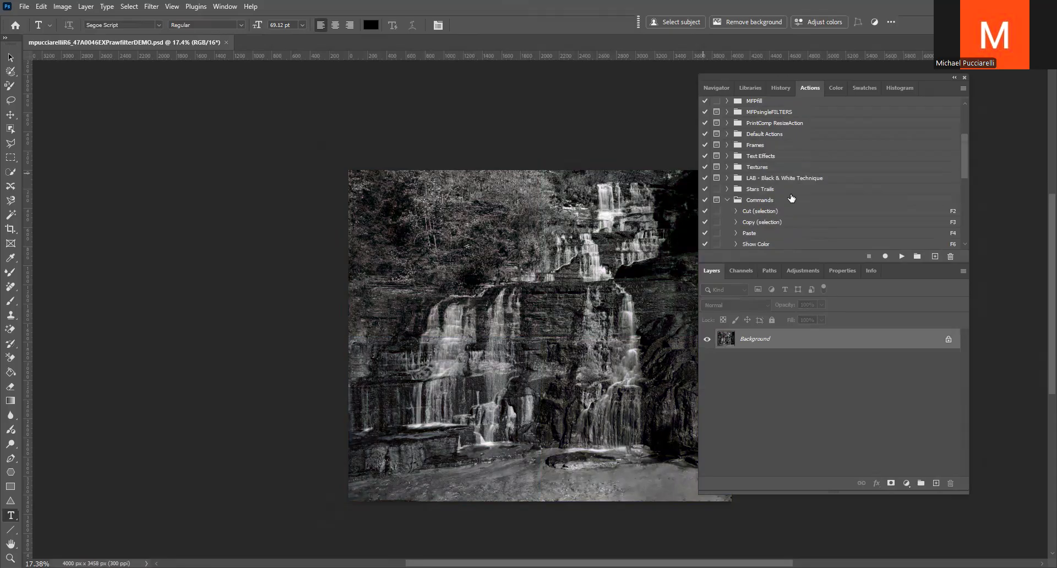
click(755, 148)
click(727, 145)
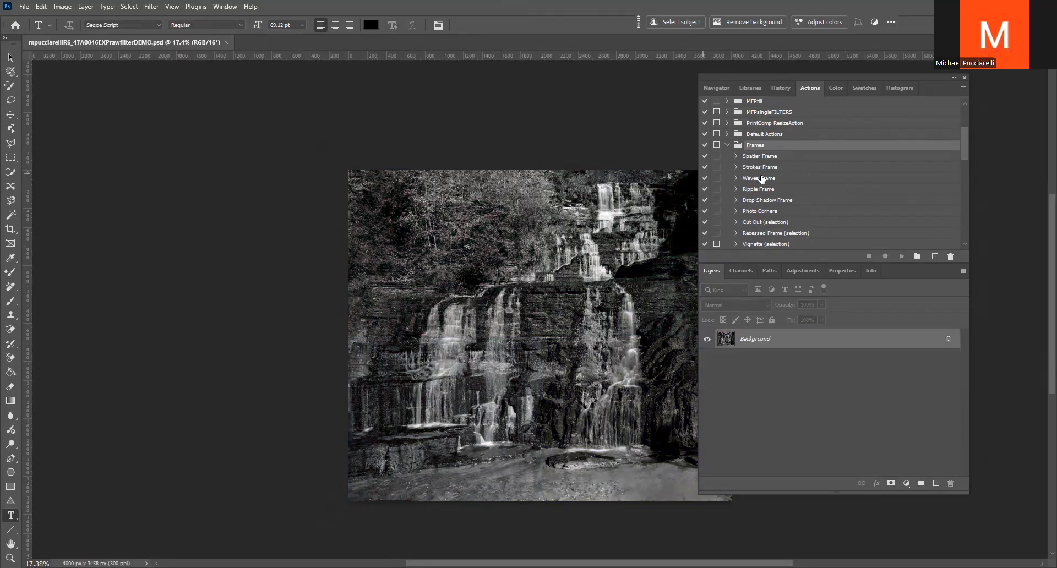
Duplicate the Background layer and run the Spatter Frame action on the copy, continuing past any unavailable command
key(ctrl+j)
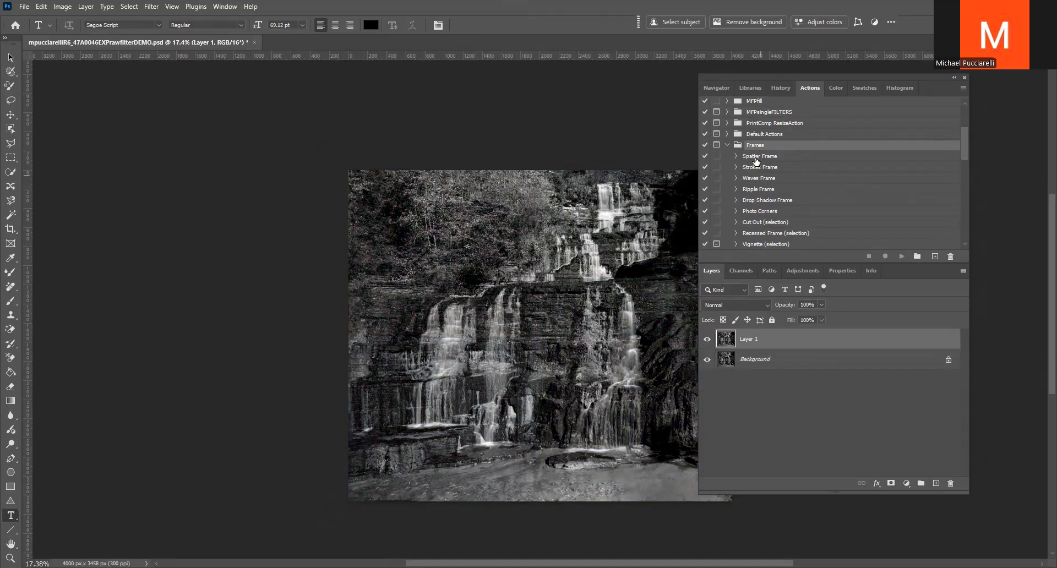
click(756, 159)
click(902, 256)
click(492, 216)
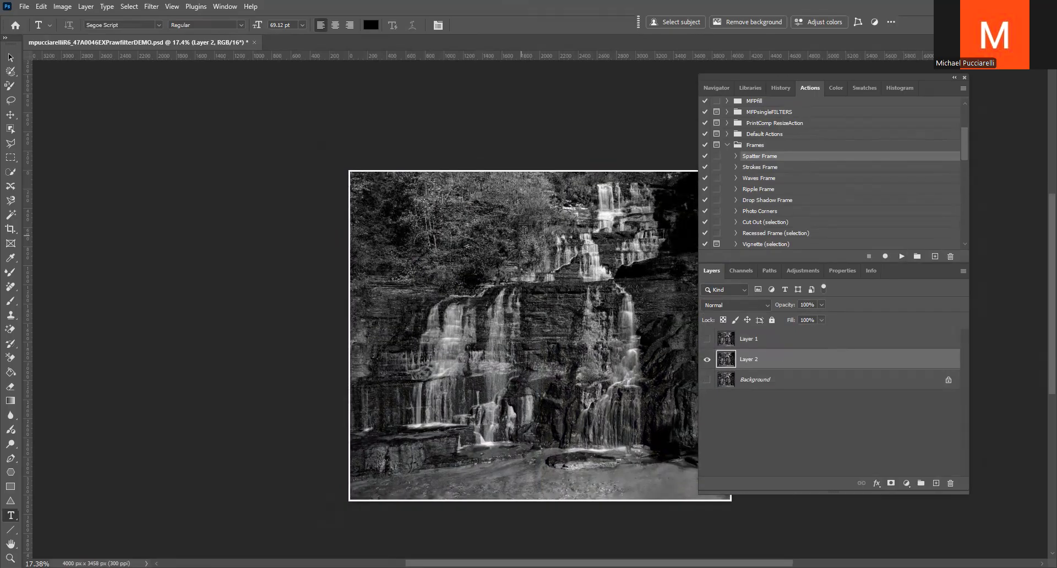
Show only the Background layer, duplicate it and run the Strokes Frame action on the copy, continuing past the unavailable command
click(706, 379)
click(707, 359)
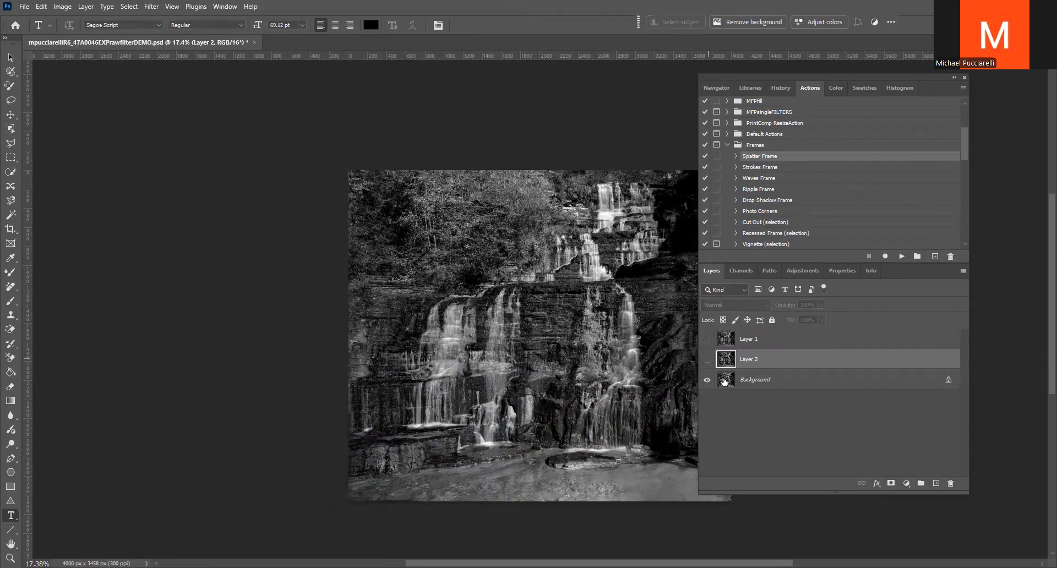
click(724, 381)
key(ctrl+j)
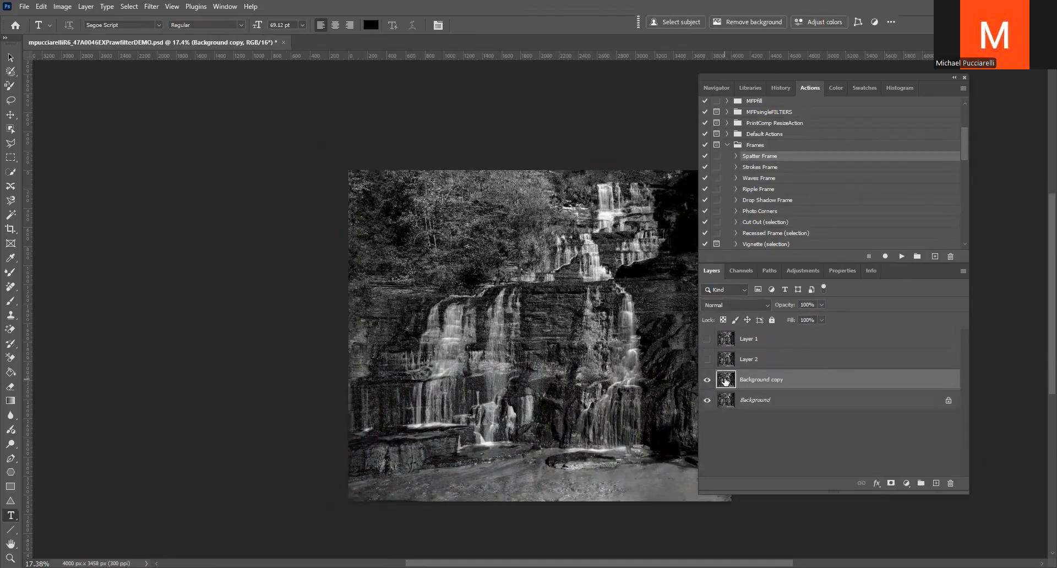
click(758, 168)
click(901, 258)
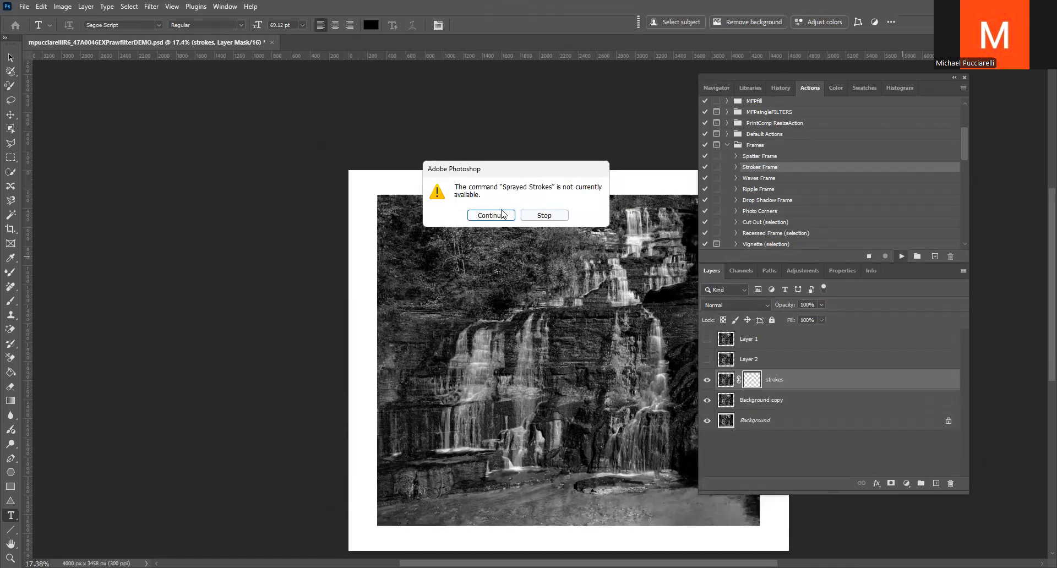
click(498, 214)
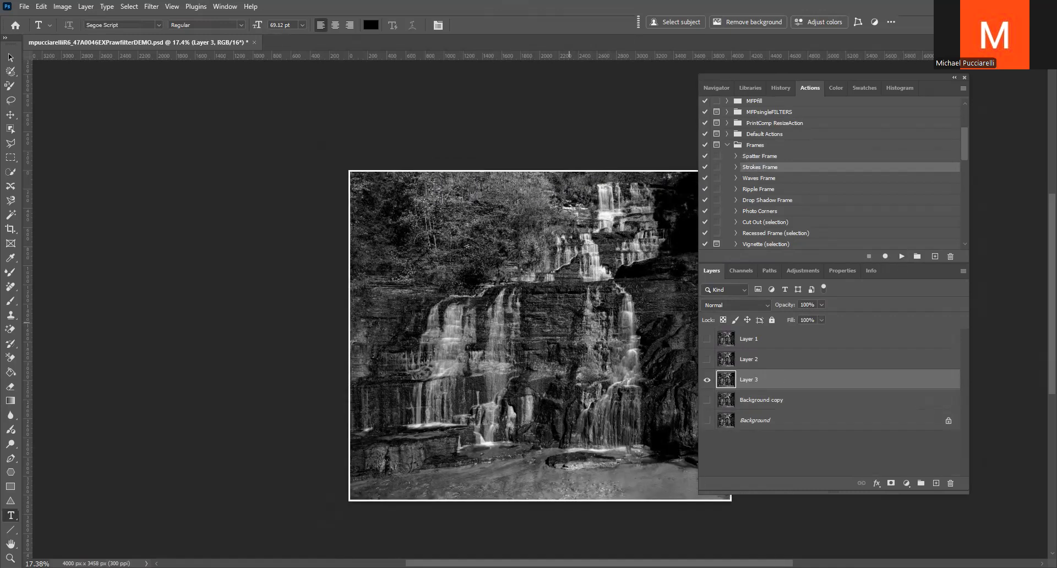
double_click(731, 383)
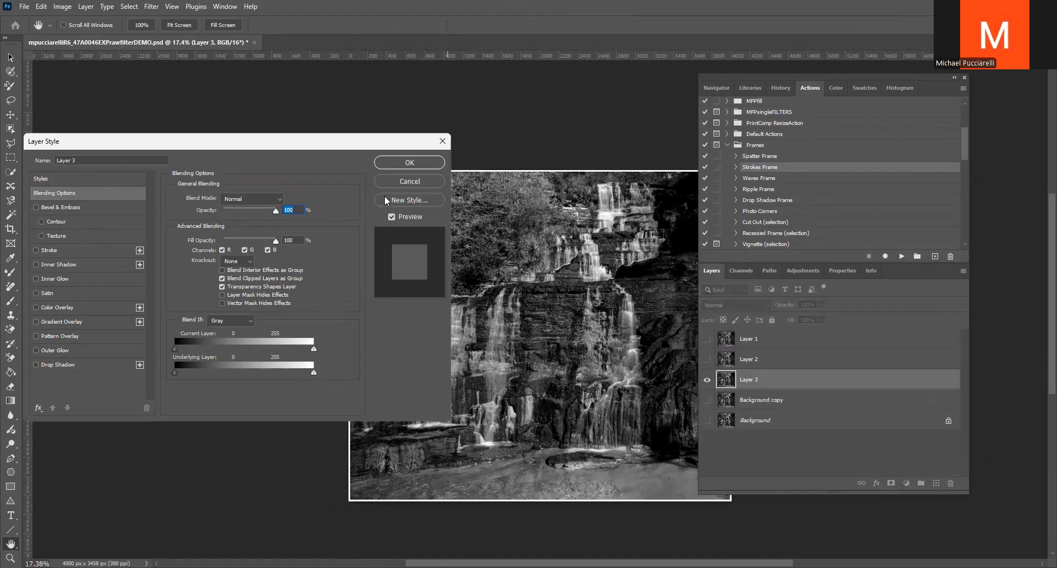
click(409, 181)
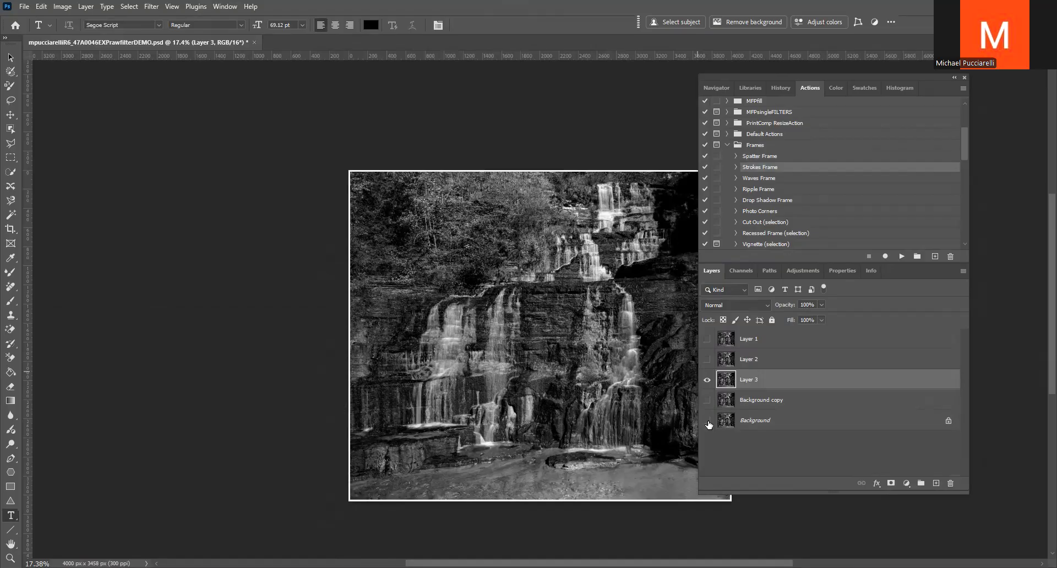
Hide the strokes-framed layer, duplicate the visible Background layer and run the Waves Frame action on the copy
click(707, 380)
click(728, 423)
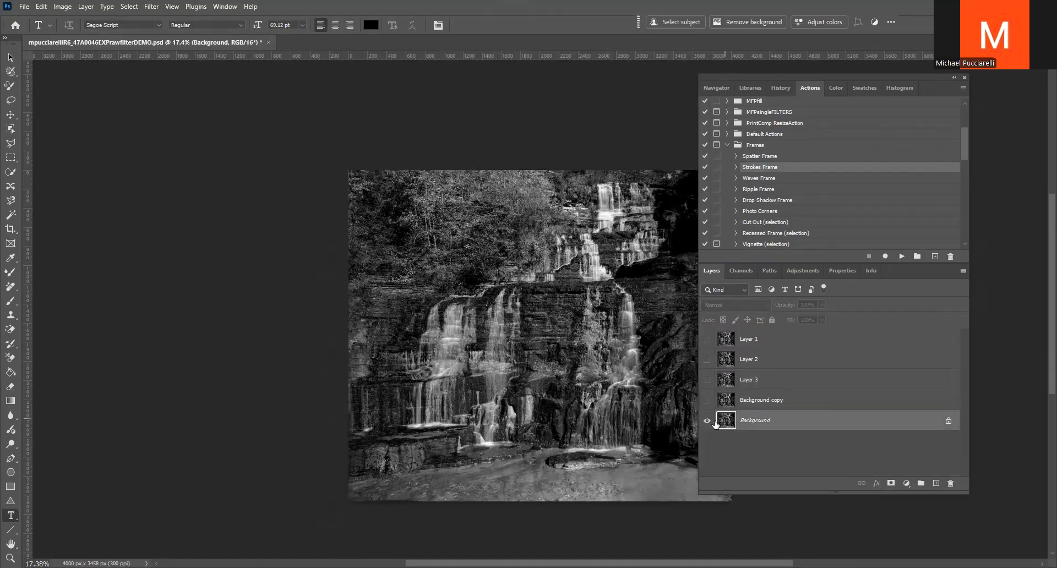
key(ctrl+j)
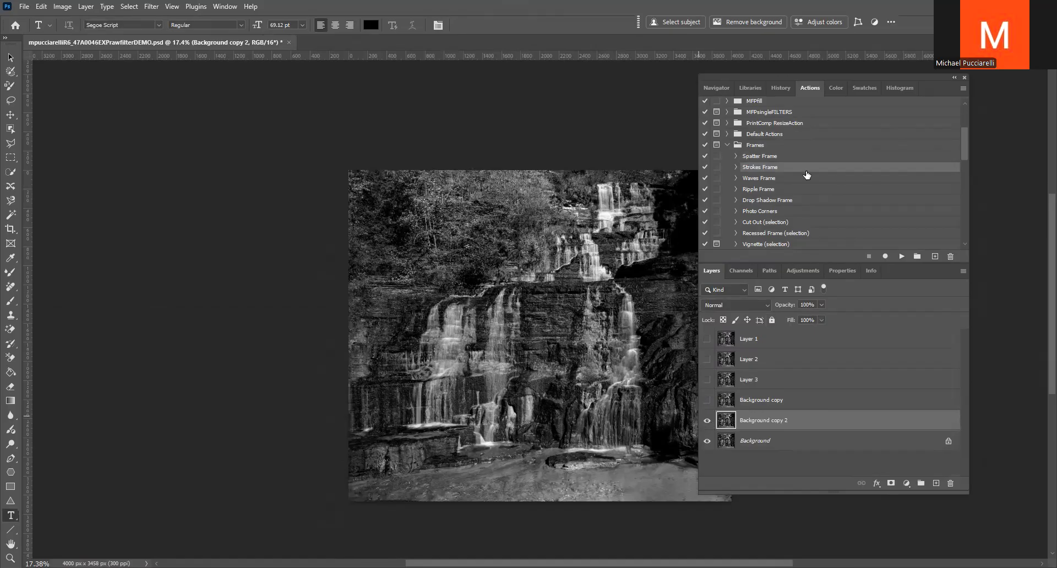
click(760, 178)
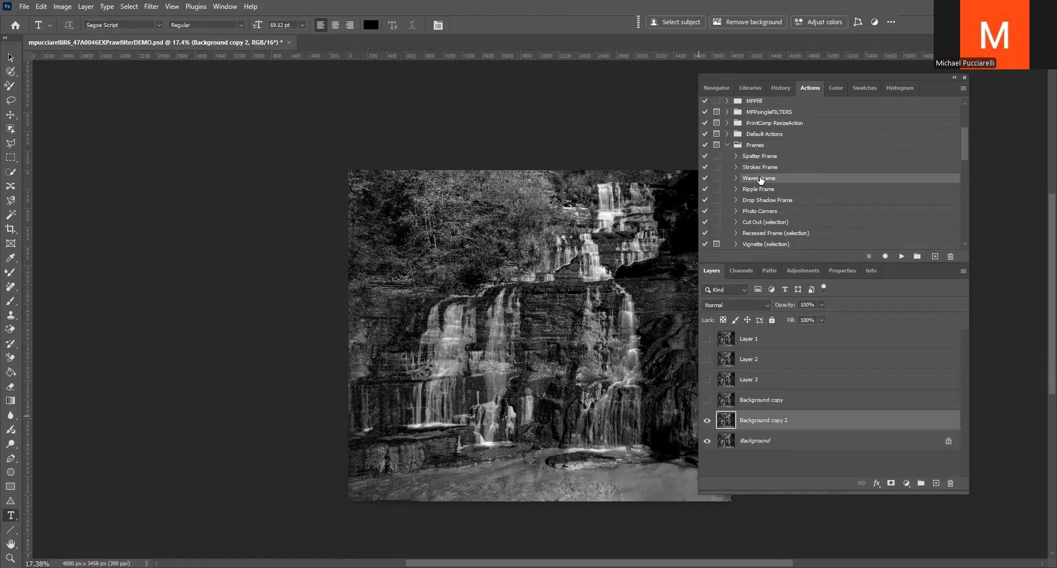
click(901, 255)
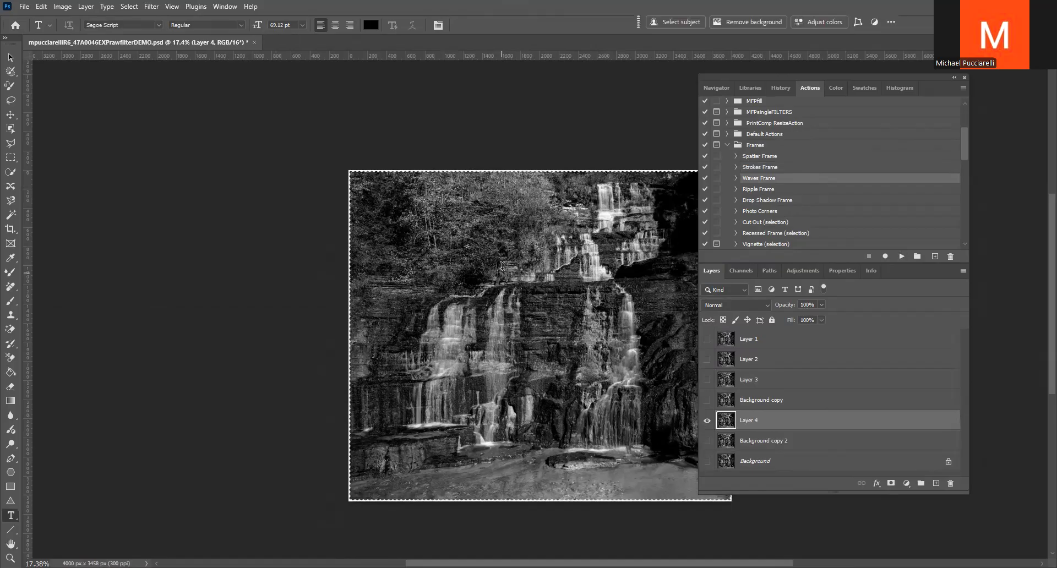
Hide the waves-framed layer, show the Background layer and run the Ripple Frame action on it
scroll(716, 433, down, 3)
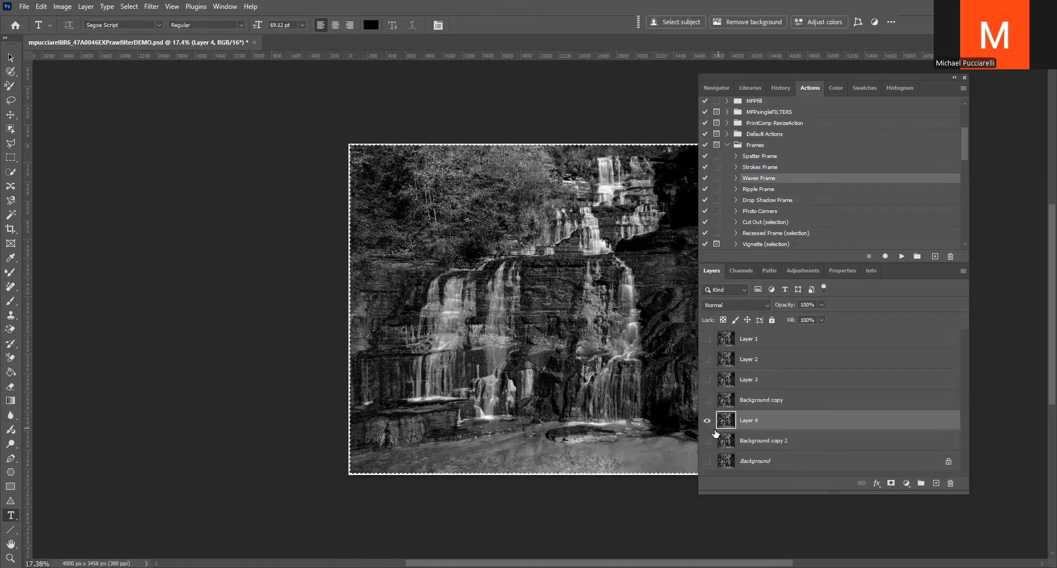
click(708, 419)
click(707, 461)
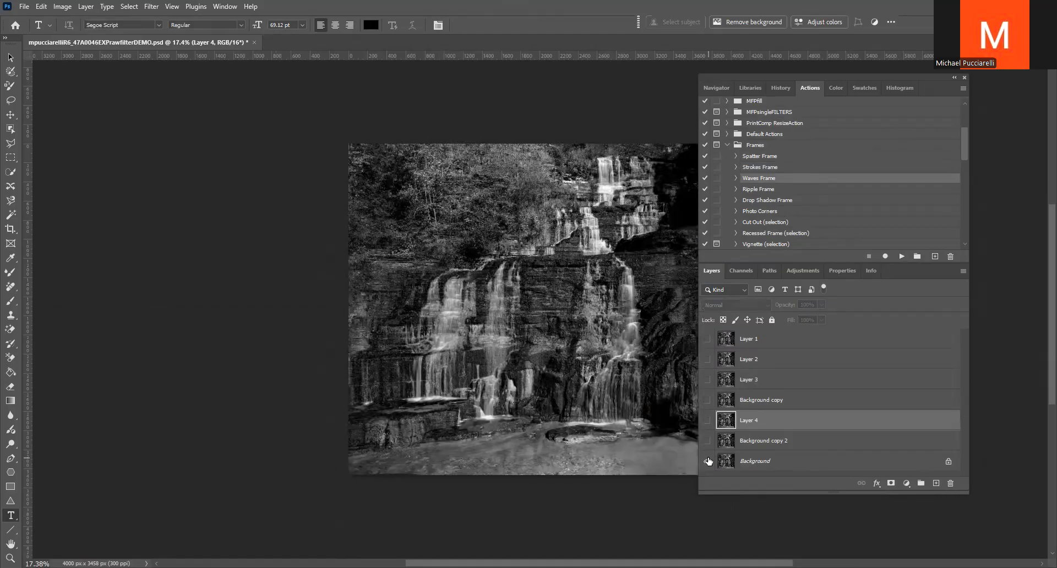
click(757, 190)
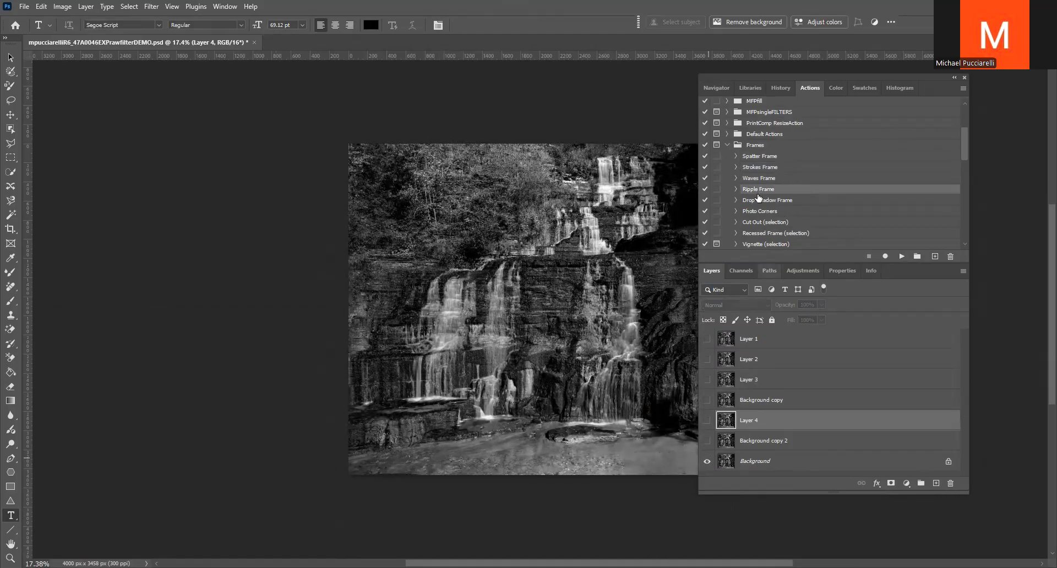
scroll(721, 468, down, 1)
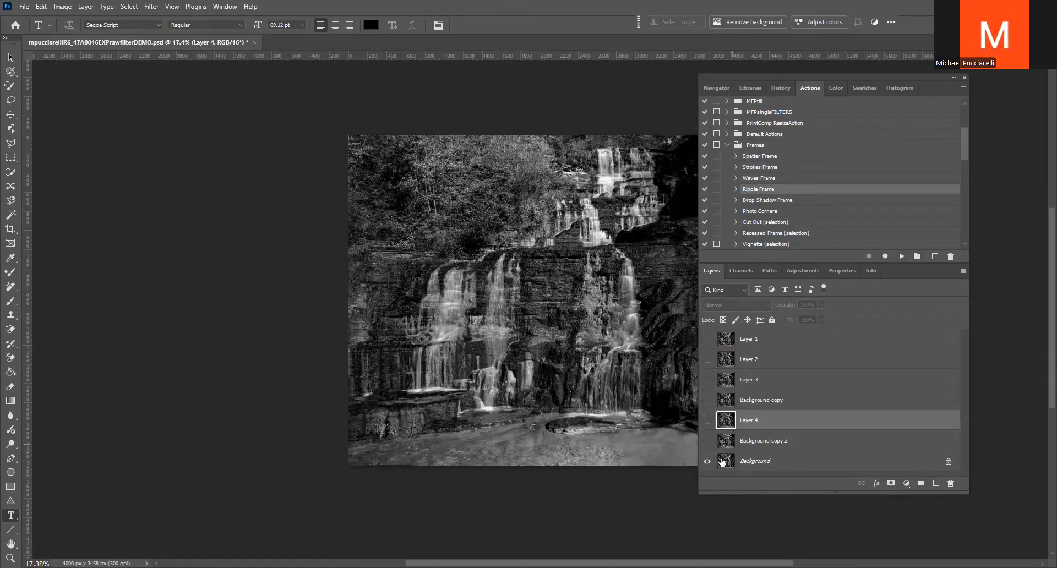
click(722, 461)
click(900, 257)
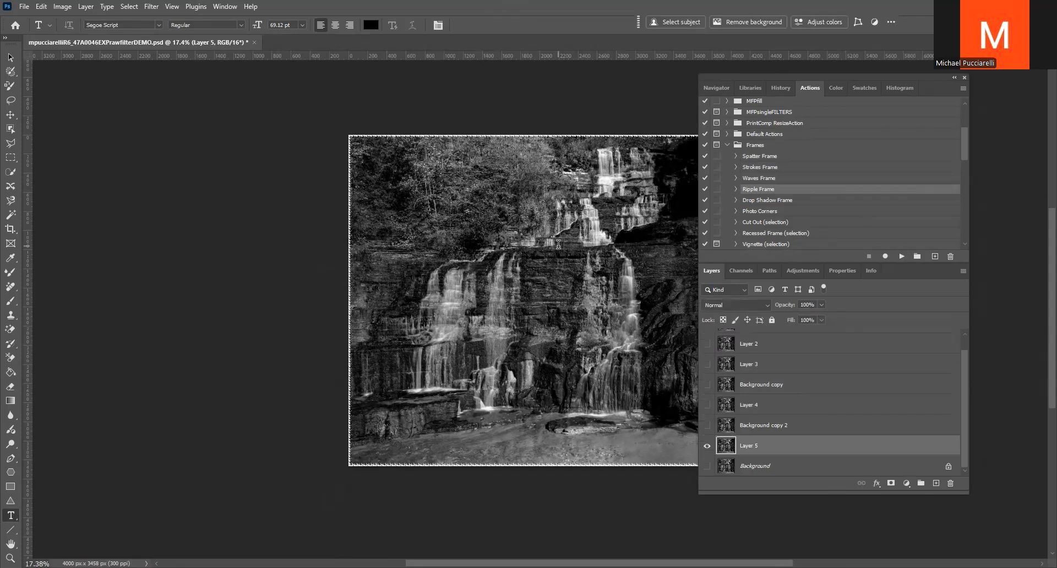
Hide the ripple-framed layer, show the Background layer and run the Drop Shadow Frame action on it
scroll(709, 474, down, 3)
click(707, 466)
click(707, 446)
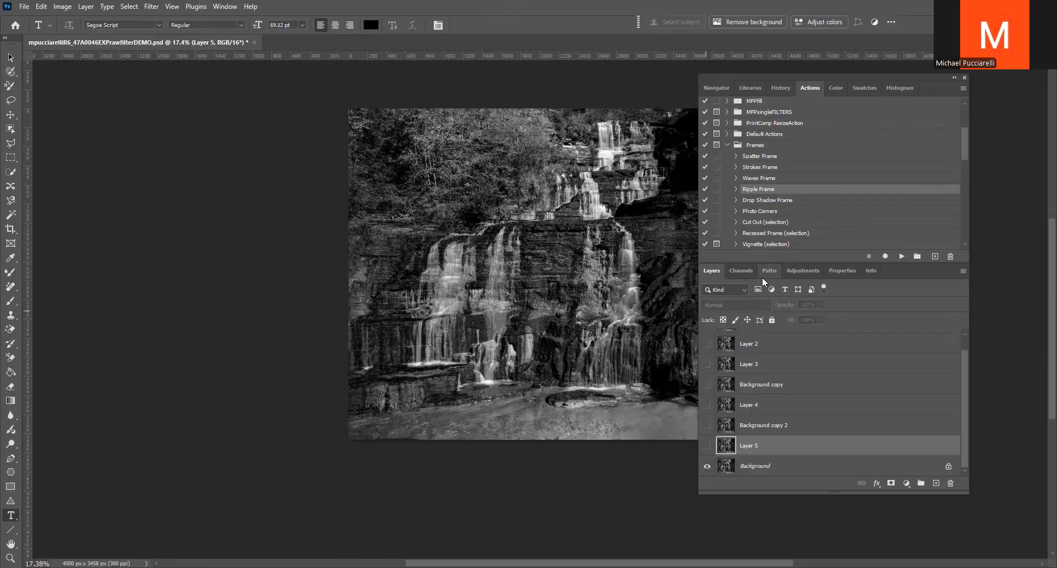
click(761, 202)
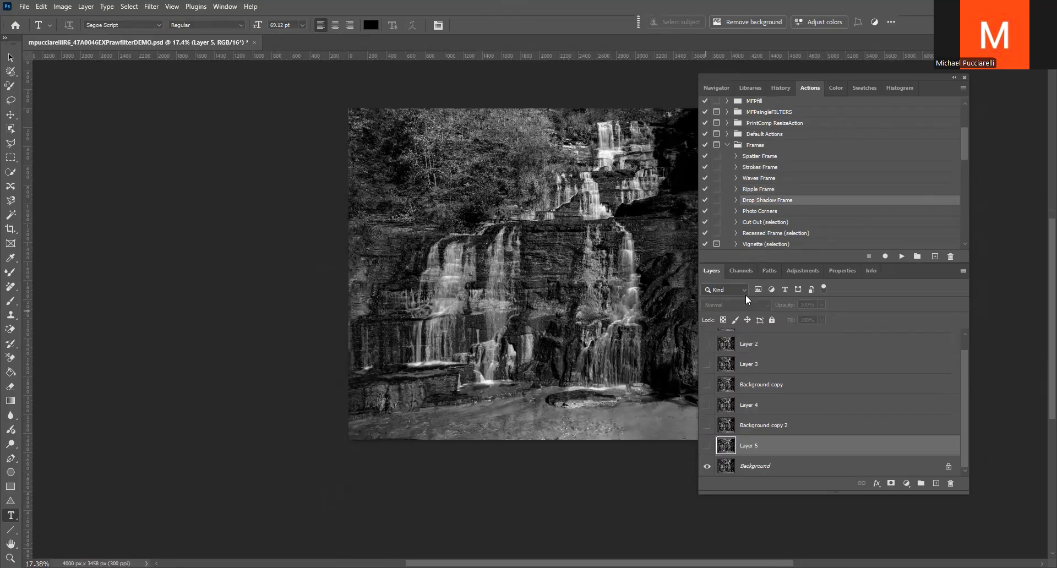
click(727, 465)
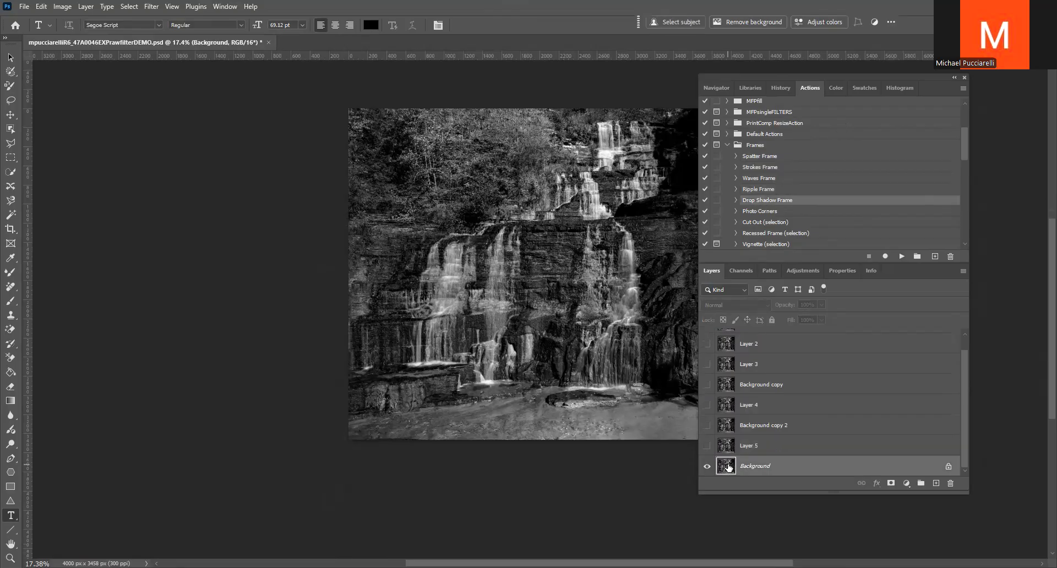
click(901, 256)
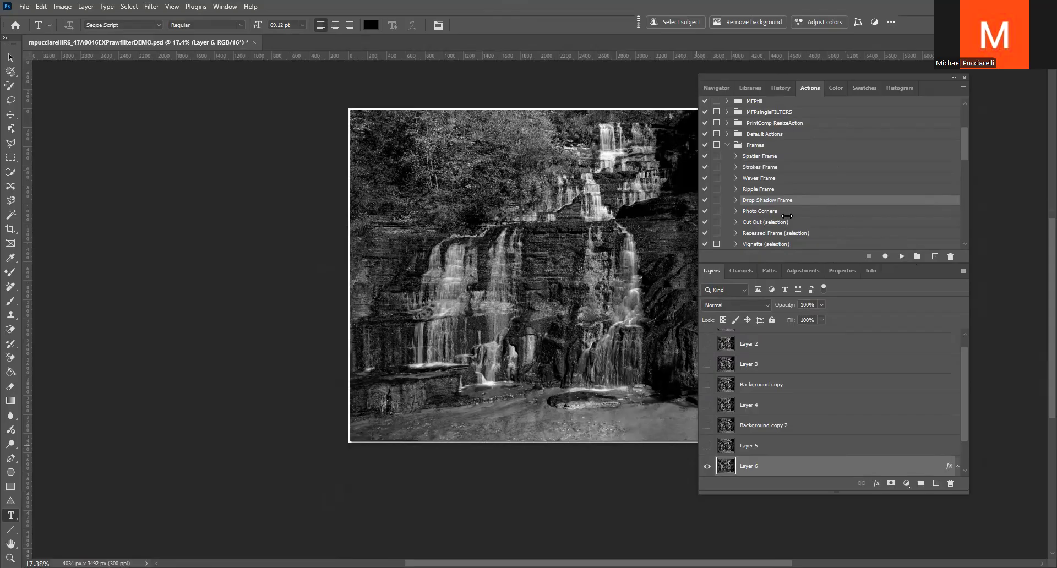
Look through the remaining Frames actions, collapse the set and revert the document to its saved state
scroll(787, 215, down, 4)
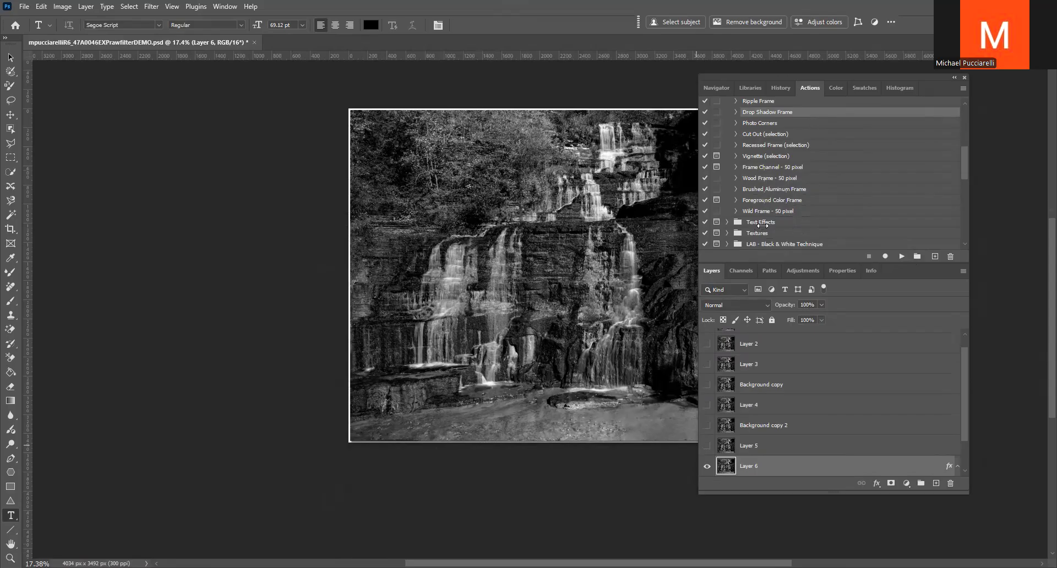
scroll(765, 220, up, 1)
scroll(761, 157, up, 3)
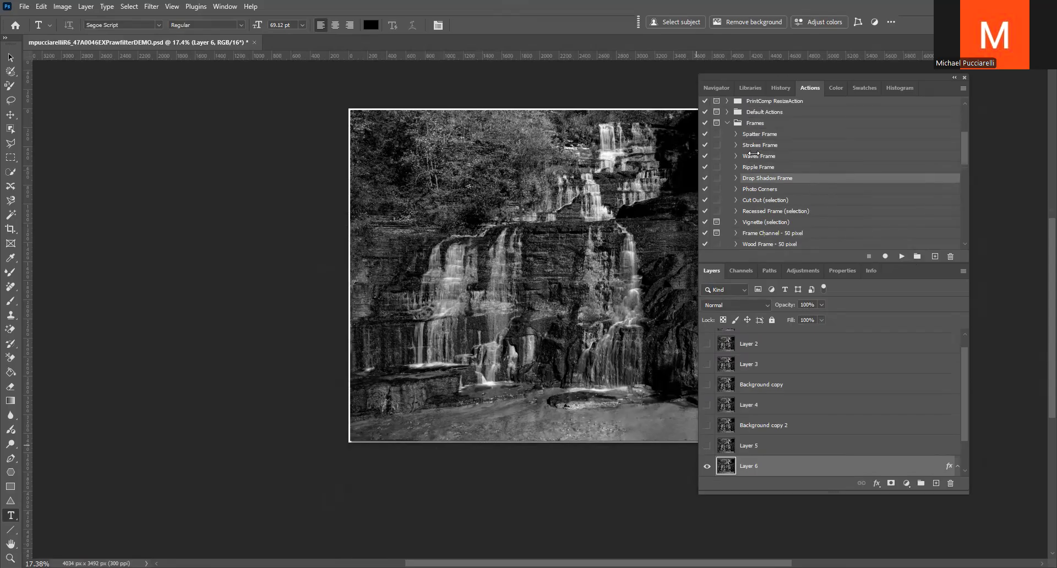
click(727, 155)
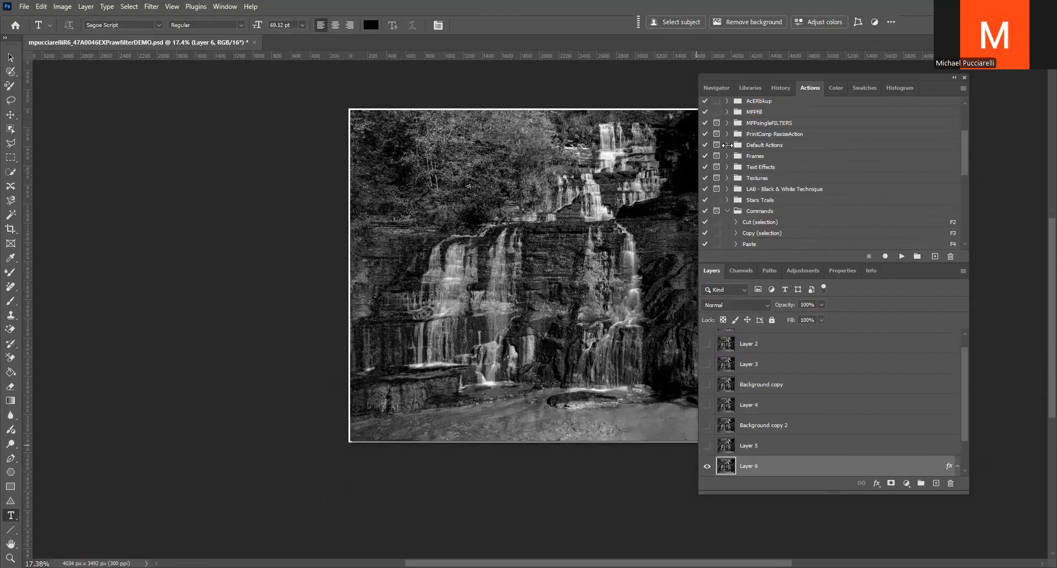
key(F12)
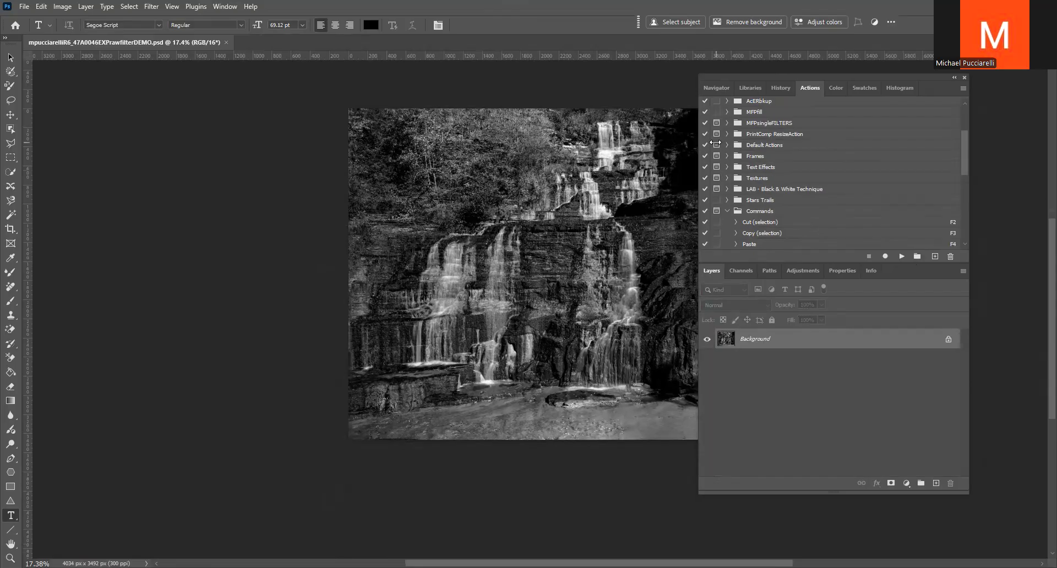
Expand the Text Effects set, duplicate the Background layer and run the Thin Outline (type) action on the copy
click(763, 166)
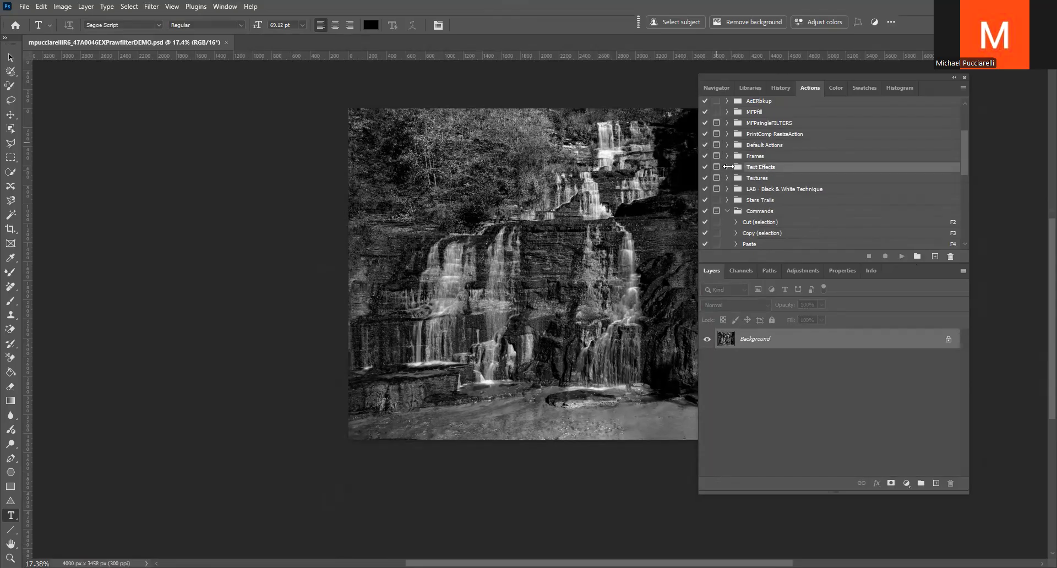
click(726, 166)
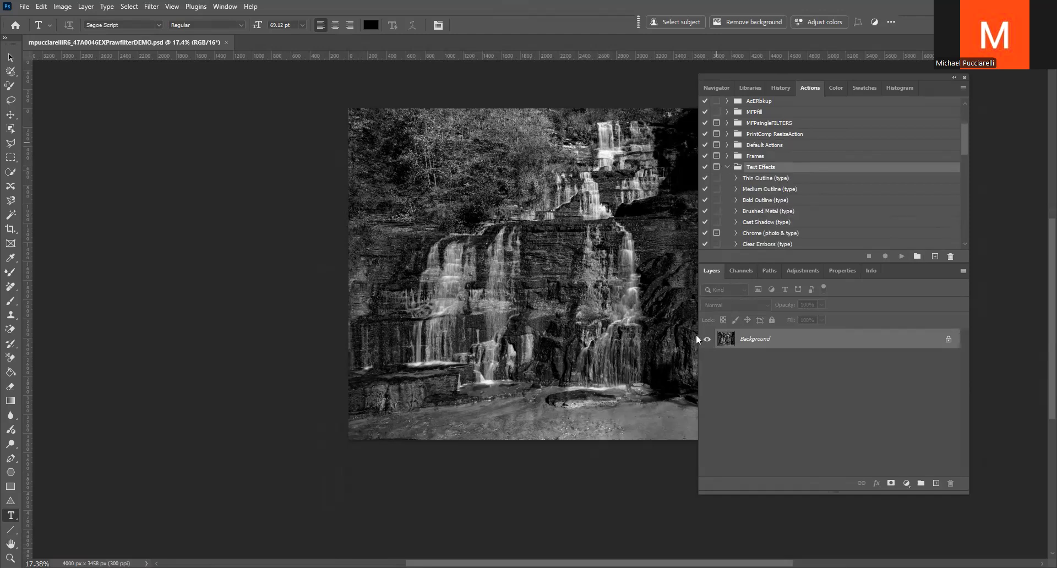
key(ctrl+j)
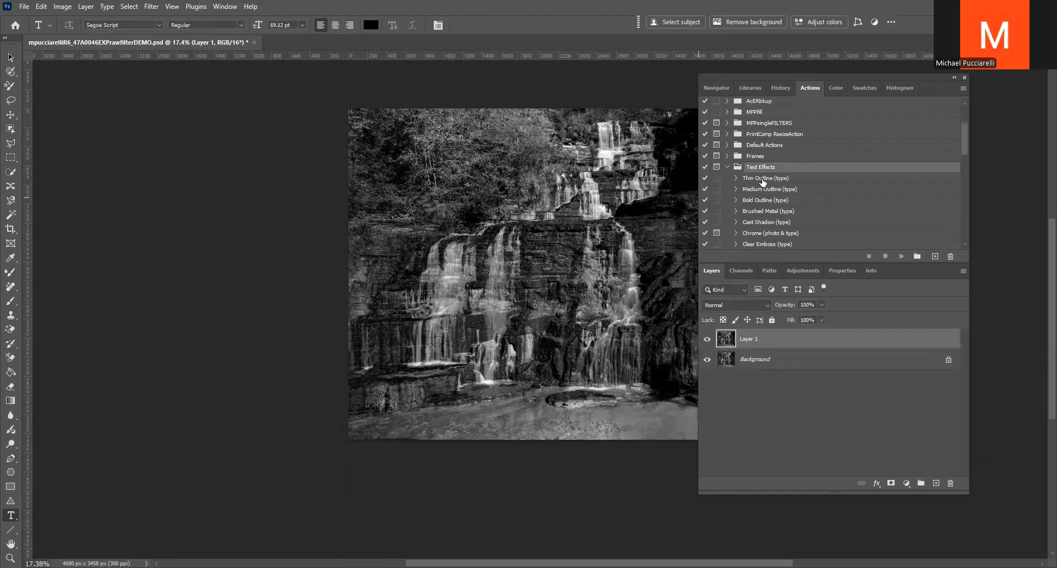
click(759, 179)
click(900, 256)
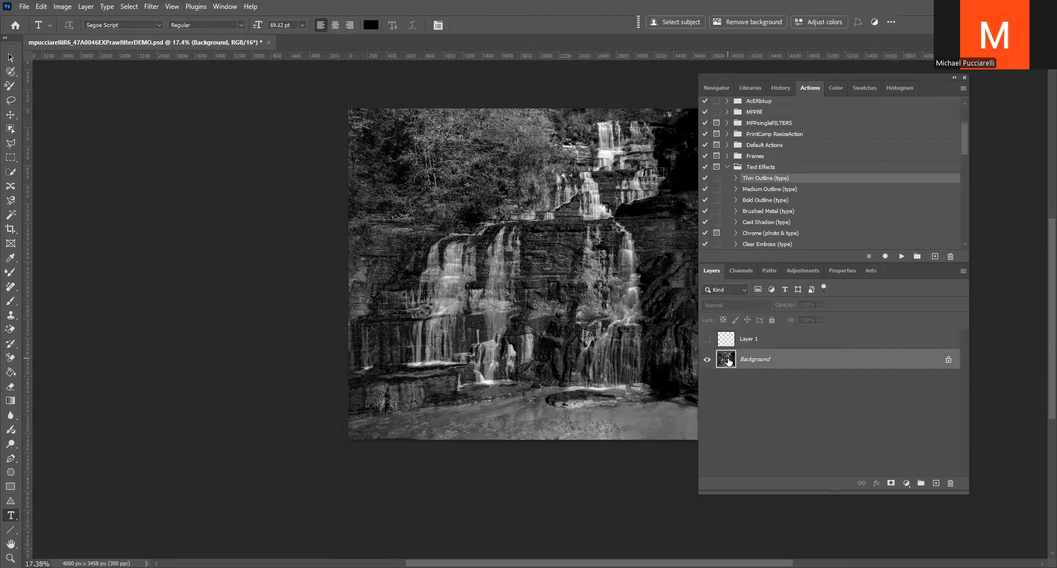
Try the Medium Outline (type) action on the Background layer, then revert the document and collapse the action's listed commands
click(767, 190)
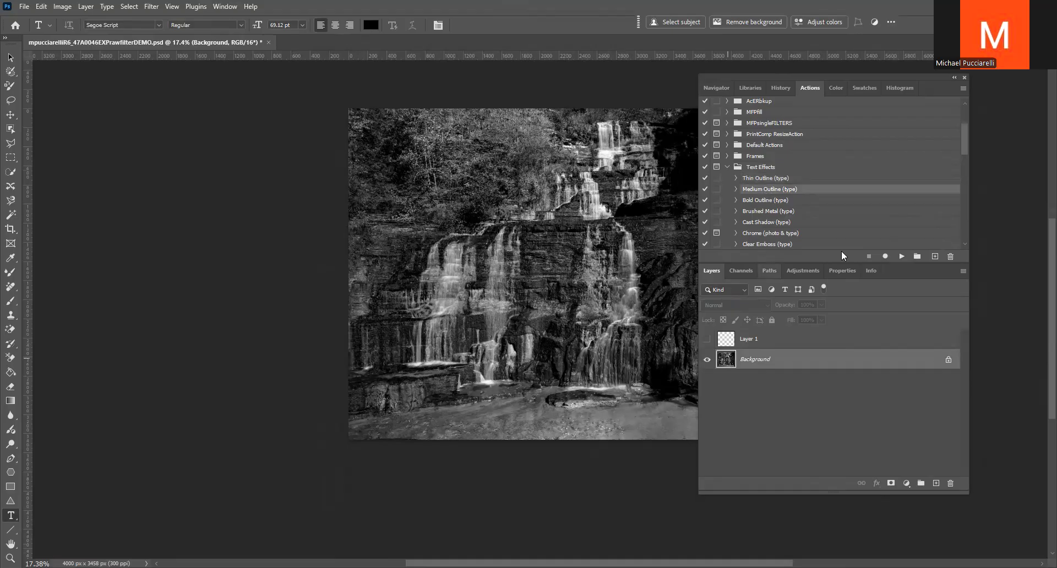
click(902, 255)
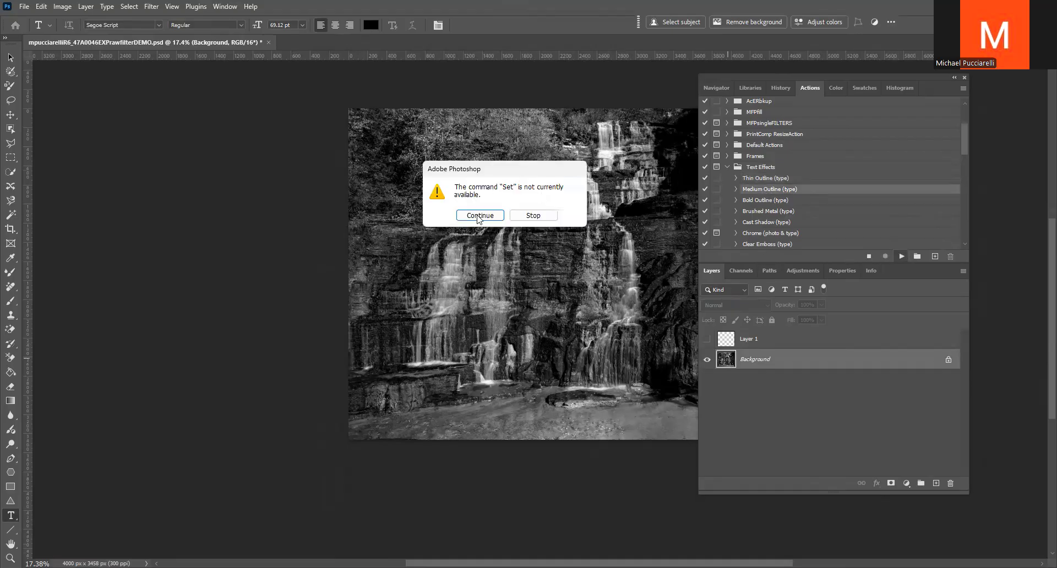
click(480, 216)
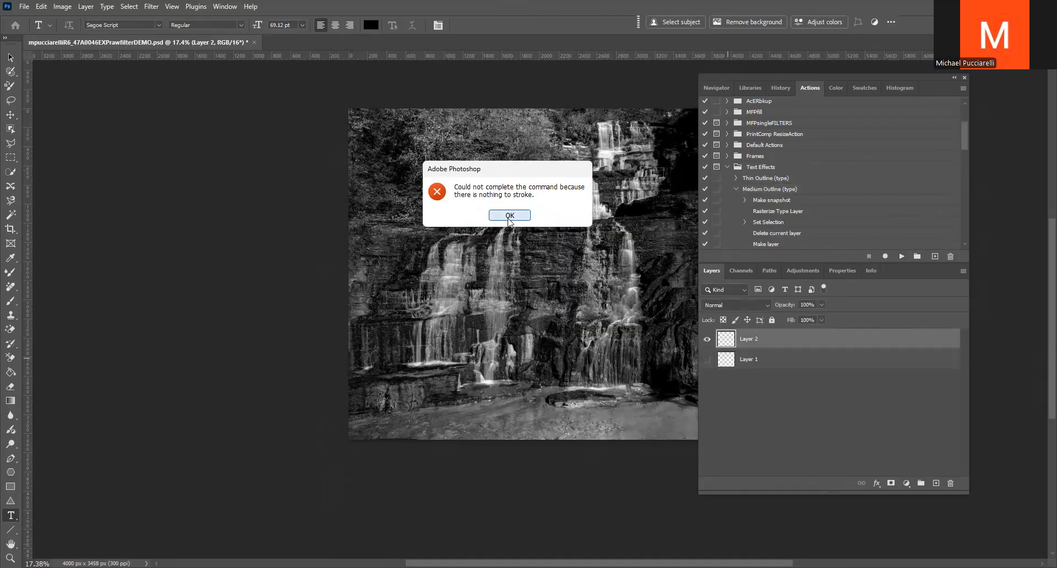
click(509, 216)
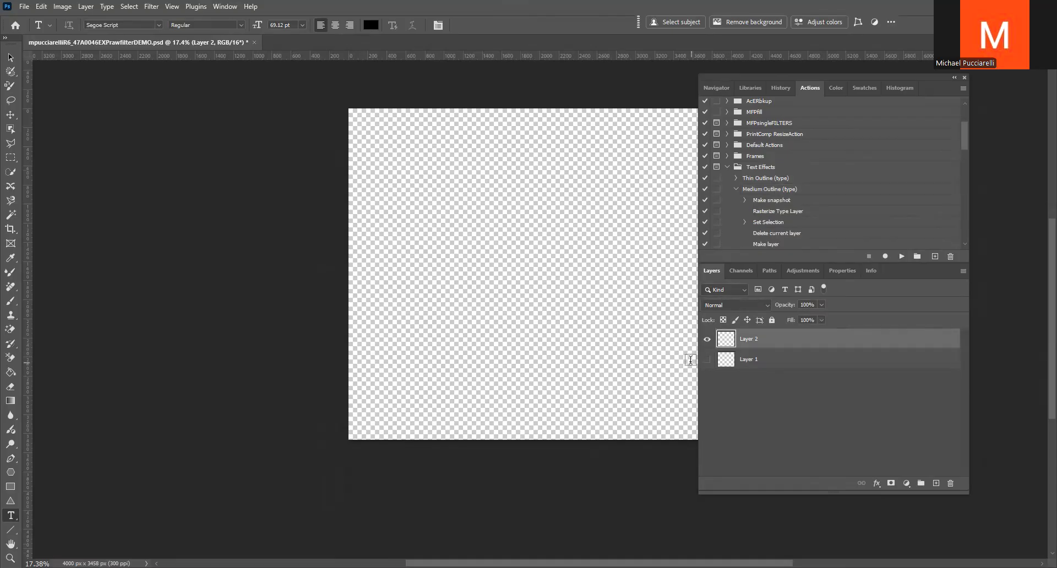
key(F12)
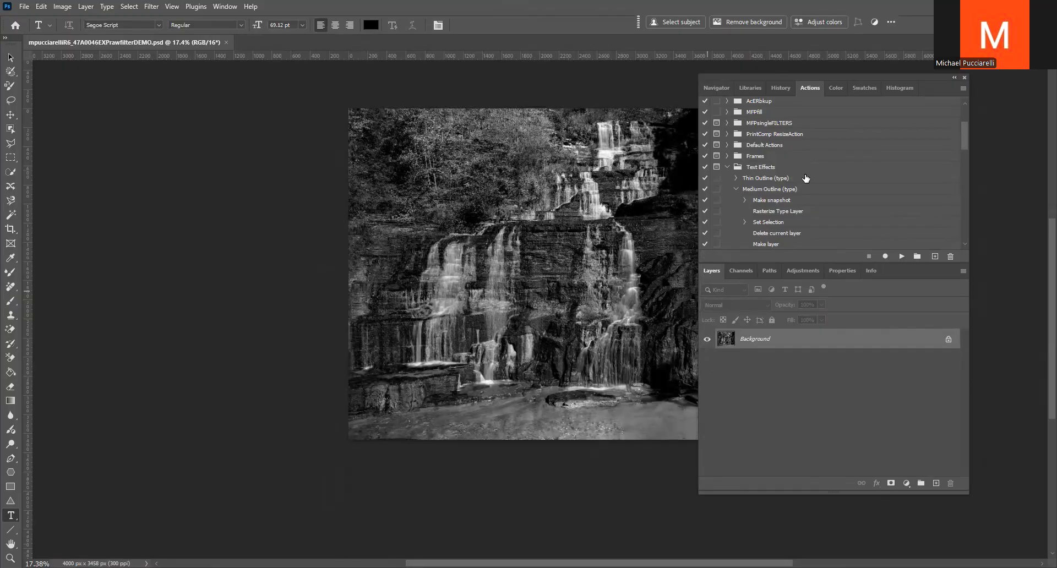
click(735, 189)
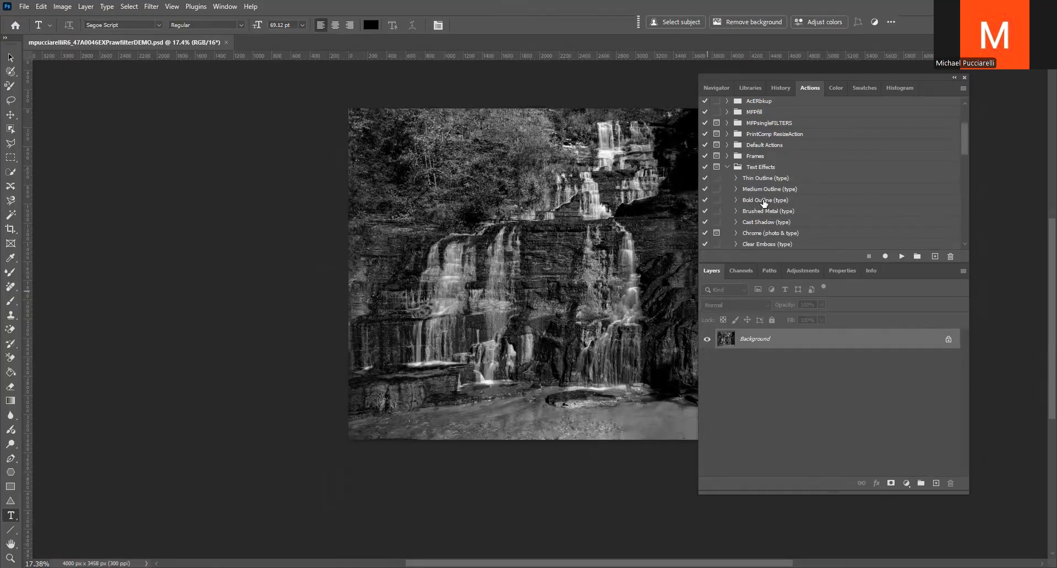
click(763, 189)
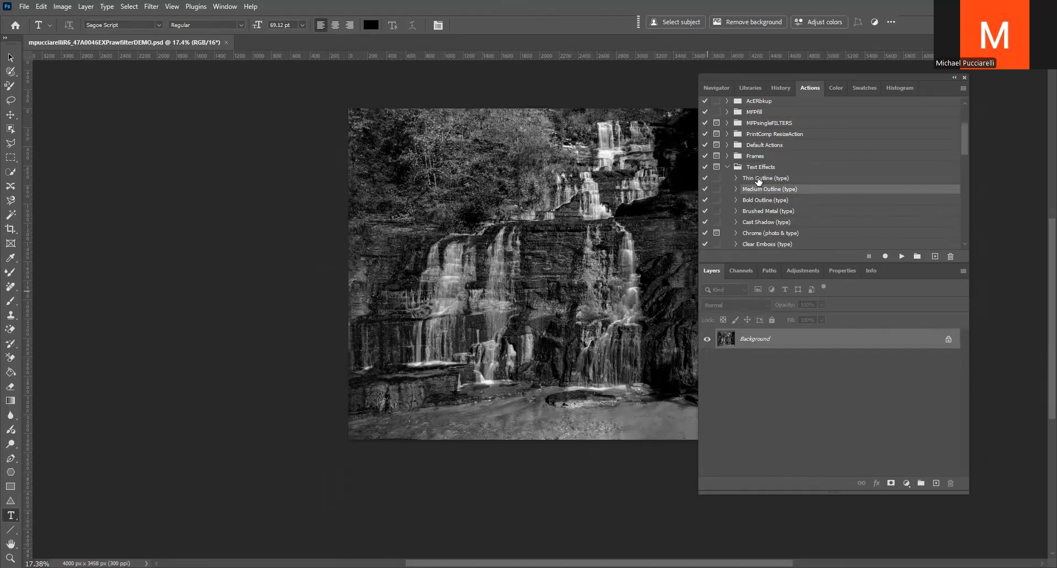
click(760, 178)
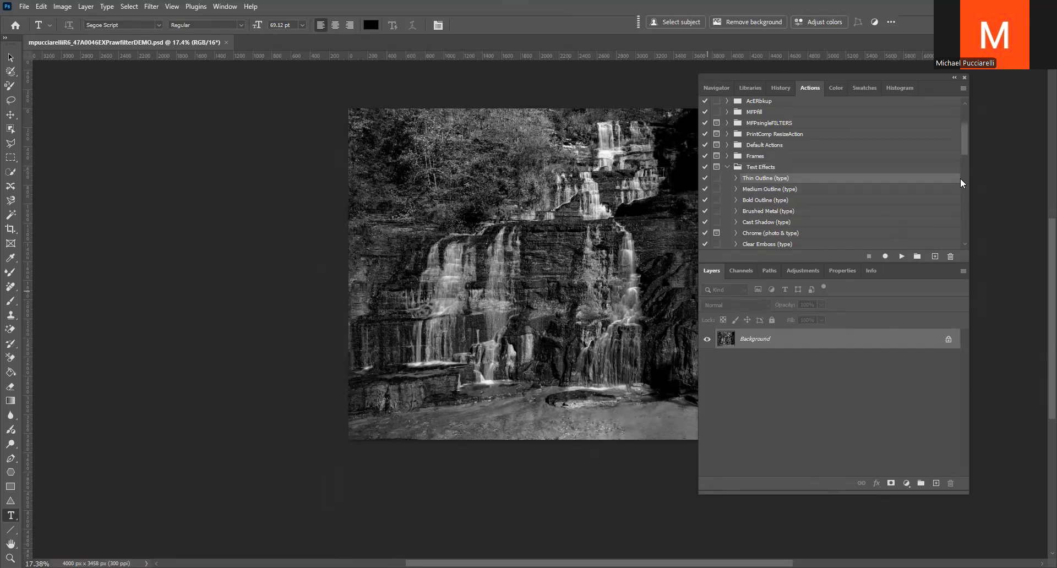
Expand the MFP filters action set and run its MFPwhiteSIG action to add the white signature text
drag(964, 129, 960, 94)
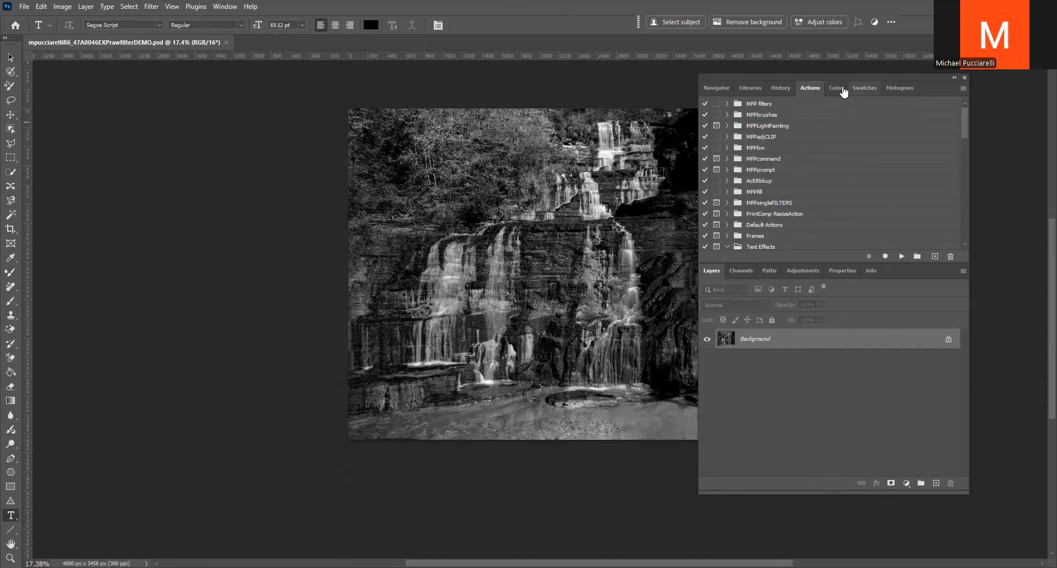
click(726, 104)
scroll(791, 181, down, 2)
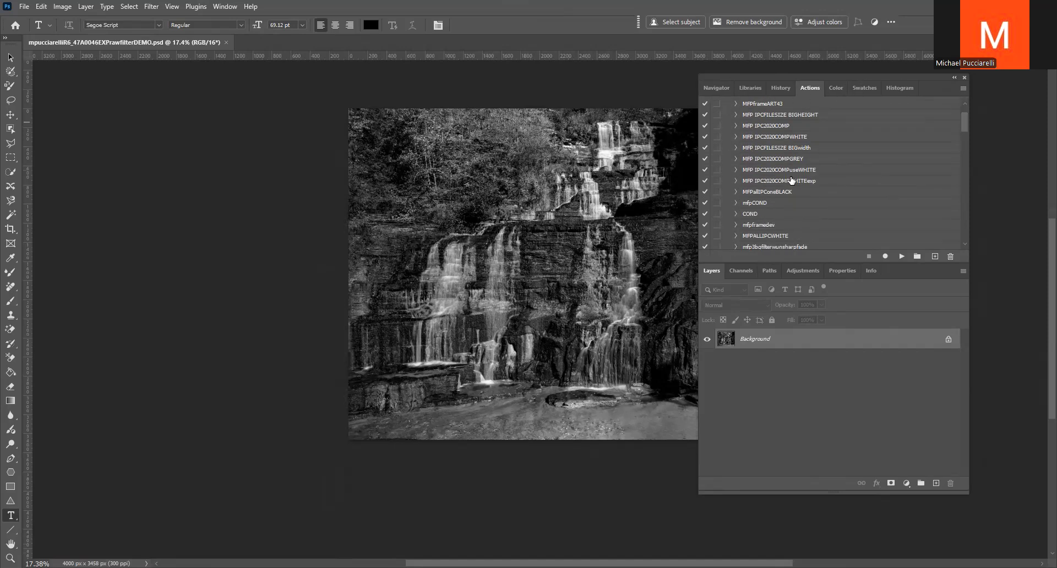
scroll(787, 208, down, 5)
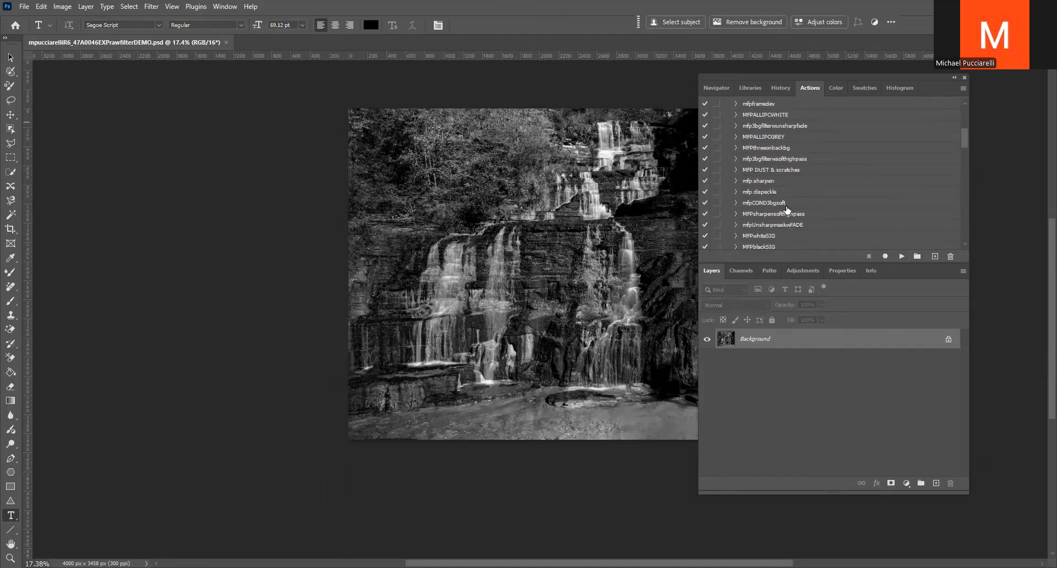
scroll(793, 220, down, 1)
click(765, 204)
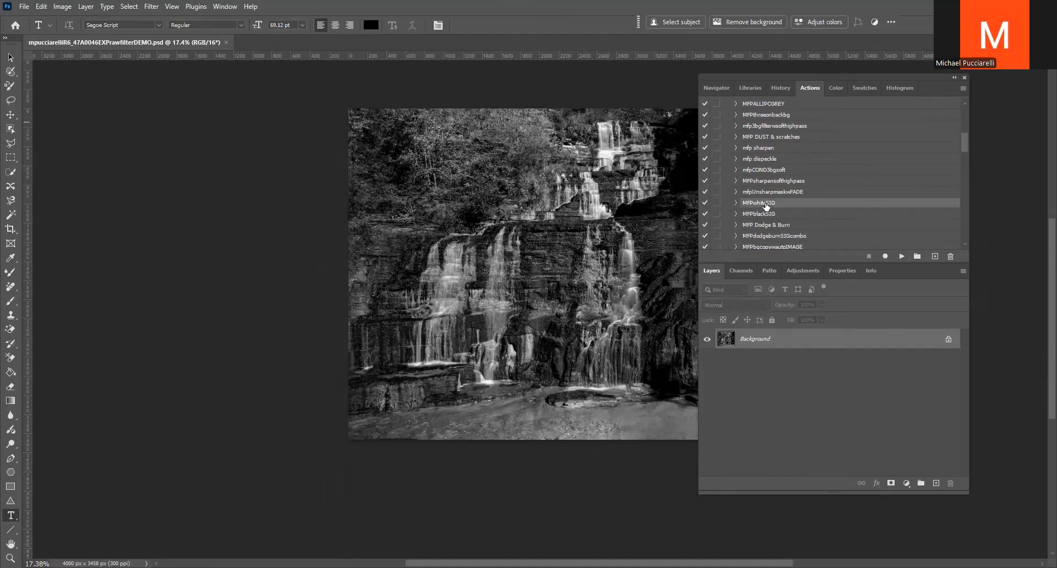
click(901, 256)
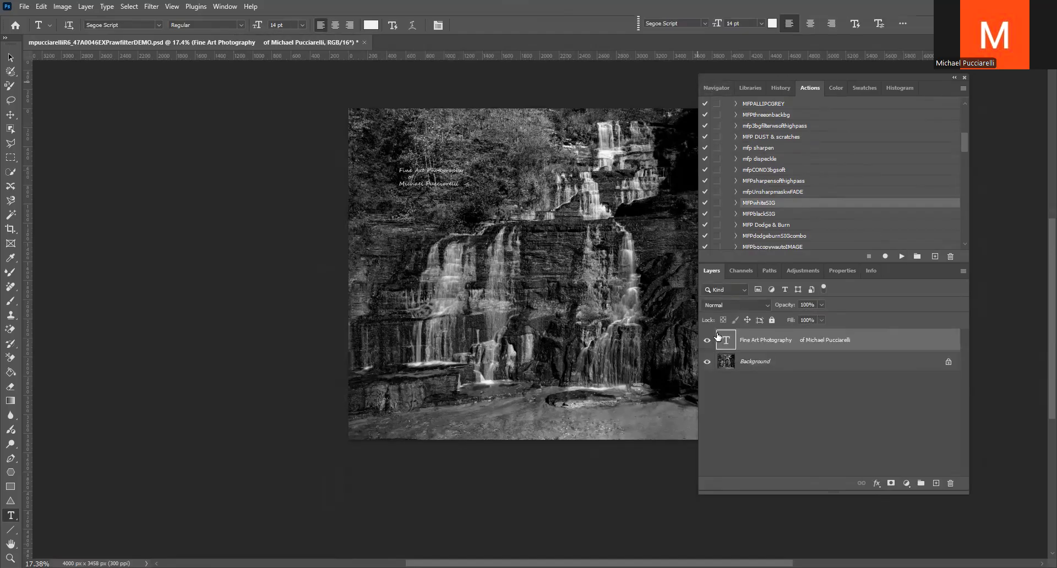
Delete the line with the photographer's name from the signature, leaving only "Fine Art Photography", and commit the text
click(430, 176)
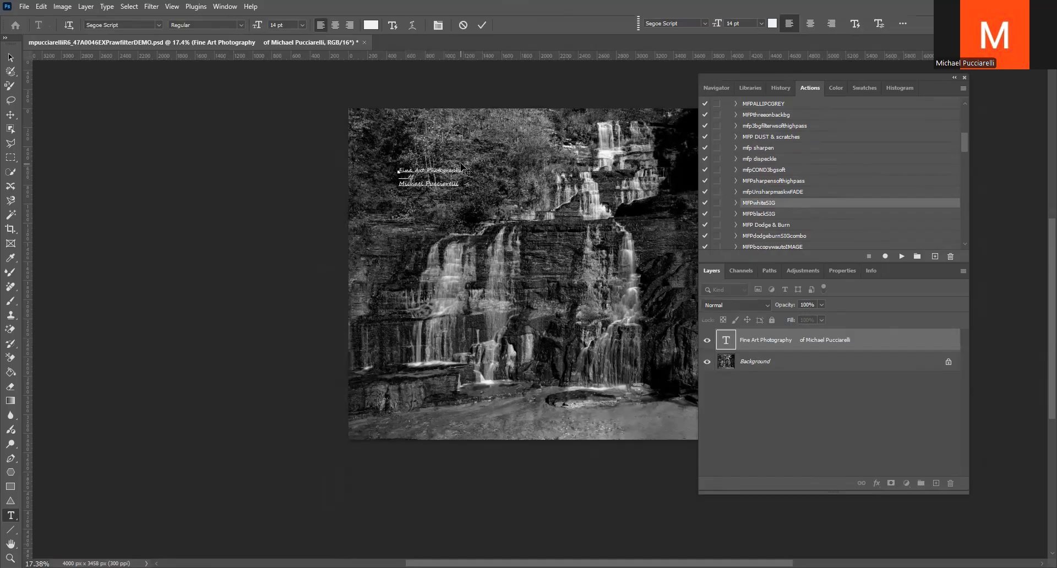
key(Delete)
key(Delete)
key(Delete)
key(Delete)
key(Delete)
key(Delete)
key(Delete)
key(Delete)
key(Delete)
key(Delete)
key(Delete)
key(Delete)
click(482, 25)
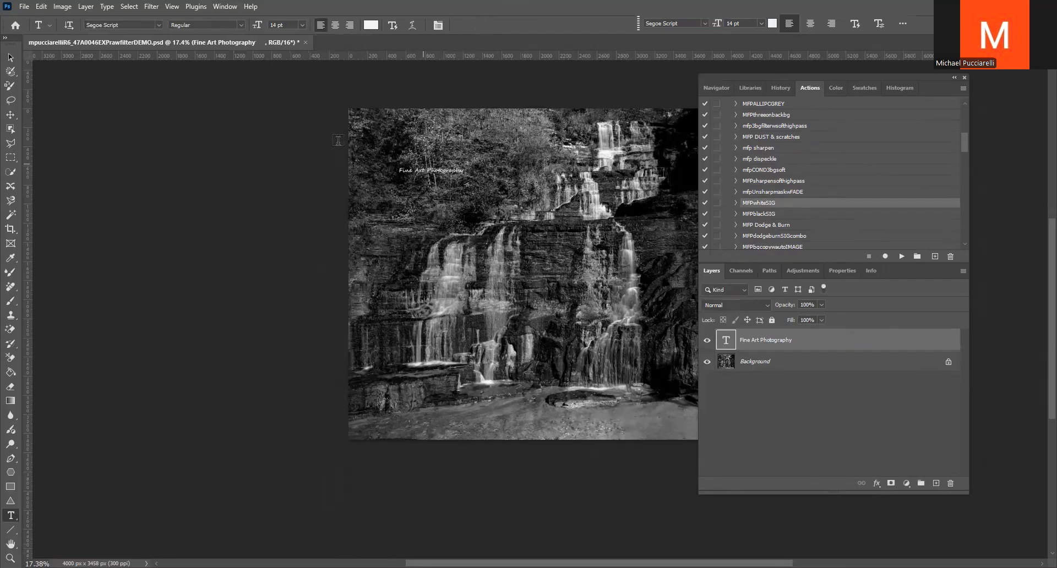
Scale the "Fine Art Photography" text to about 353% and move it over the lower part of the waterfall
click(10, 115)
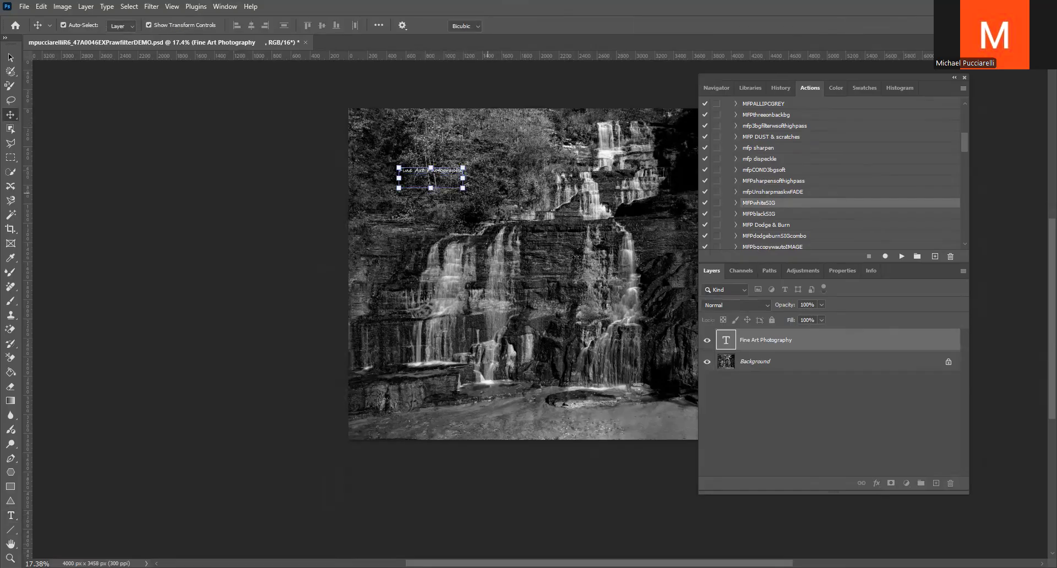
drag(463, 178, 625, 178)
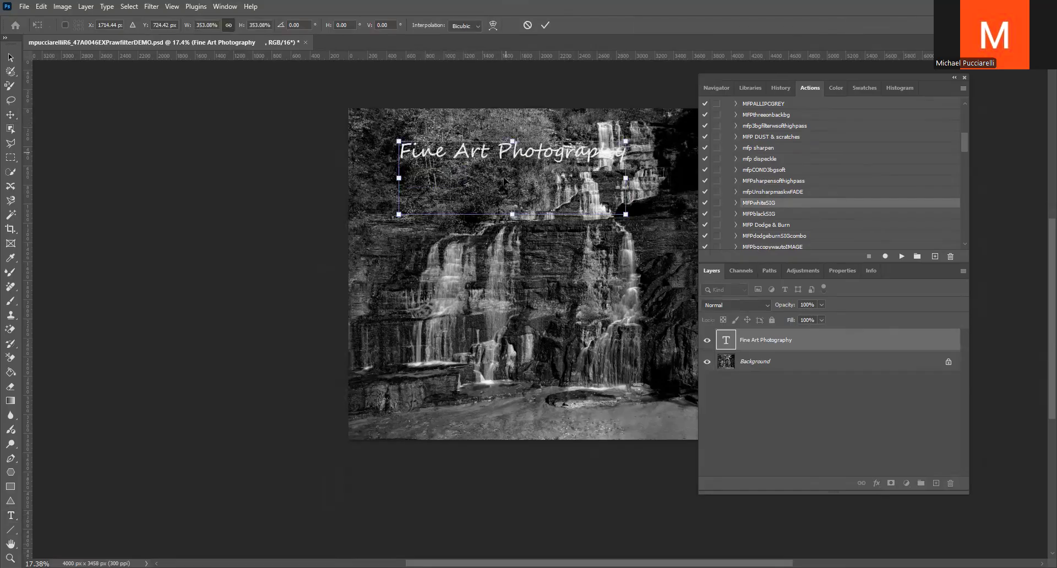
drag(505, 152, 487, 329)
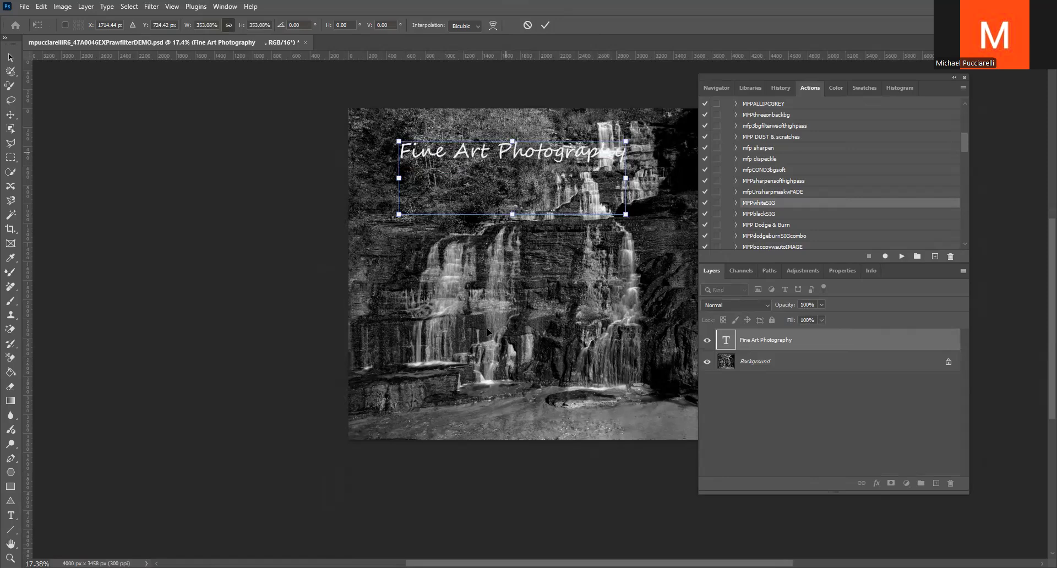
click(545, 25)
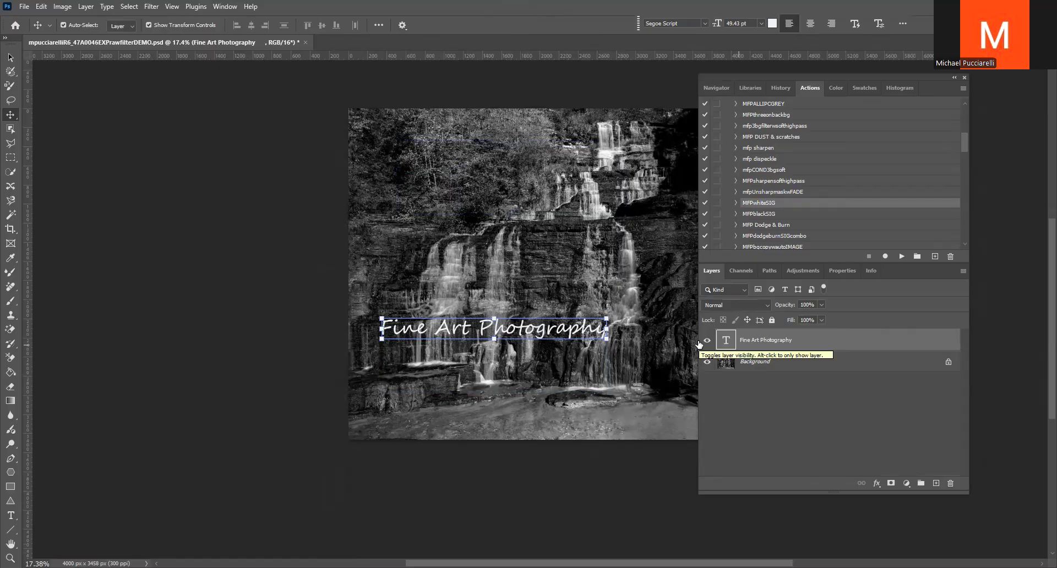
Duplicate the "Fine Art Photography" text layer five times and hide all five copies
key(ctrl+j)
key(ctrl+j)
key(ctrl+j)
key(ctrl+j)
key(ctrl+j)
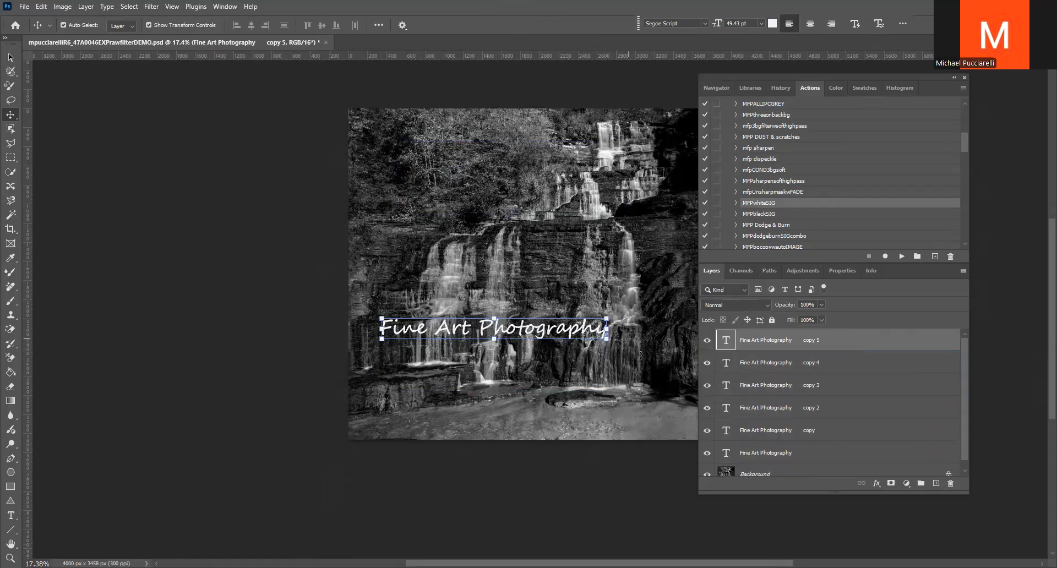
click(707, 340)
drag(707, 364, 709, 447)
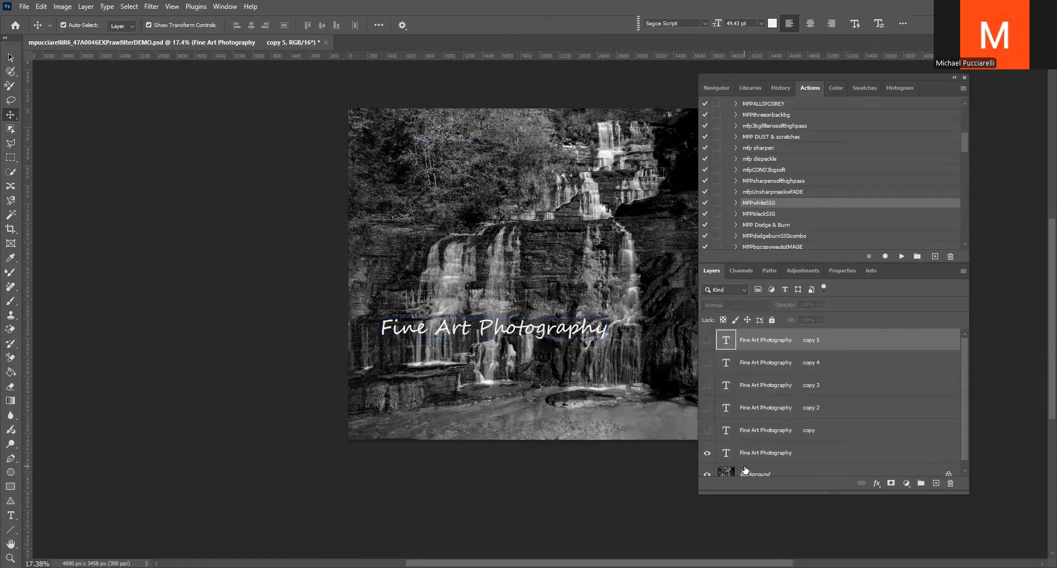
Select the original "Fine Art Photography" text layer and run the Running Water action from the Text Effects set on it
click(732, 453)
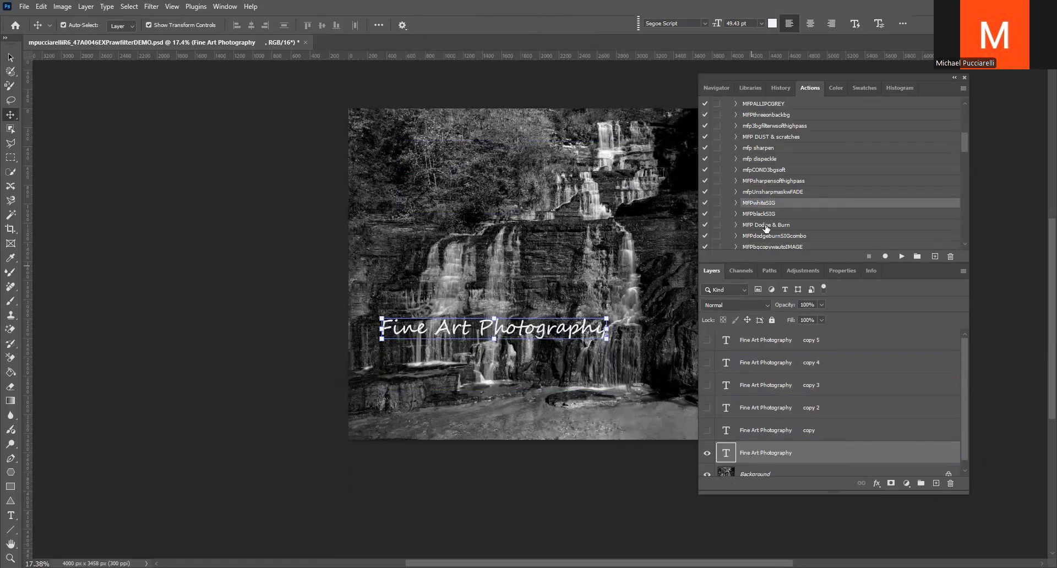
drag(967, 153, 965, 116)
click(725, 104)
click(727, 191)
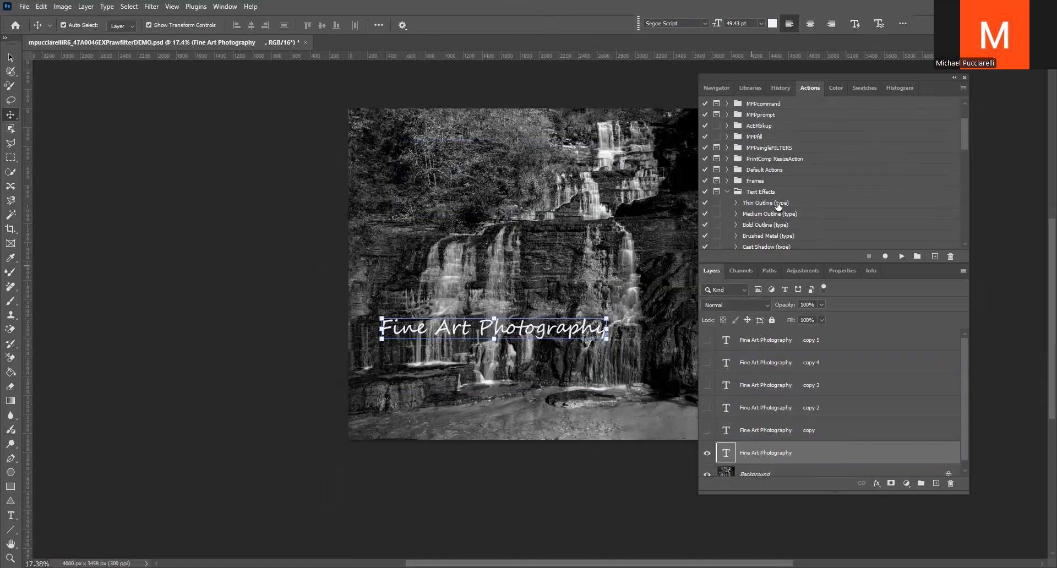
scroll(784, 212, down, 6)
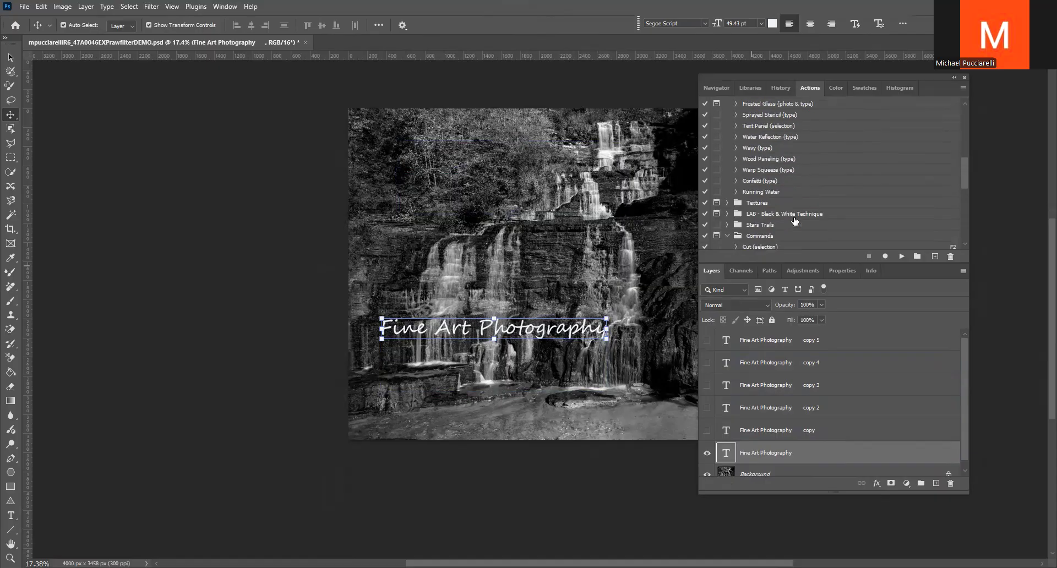
scroll(776, 192, up, 5)
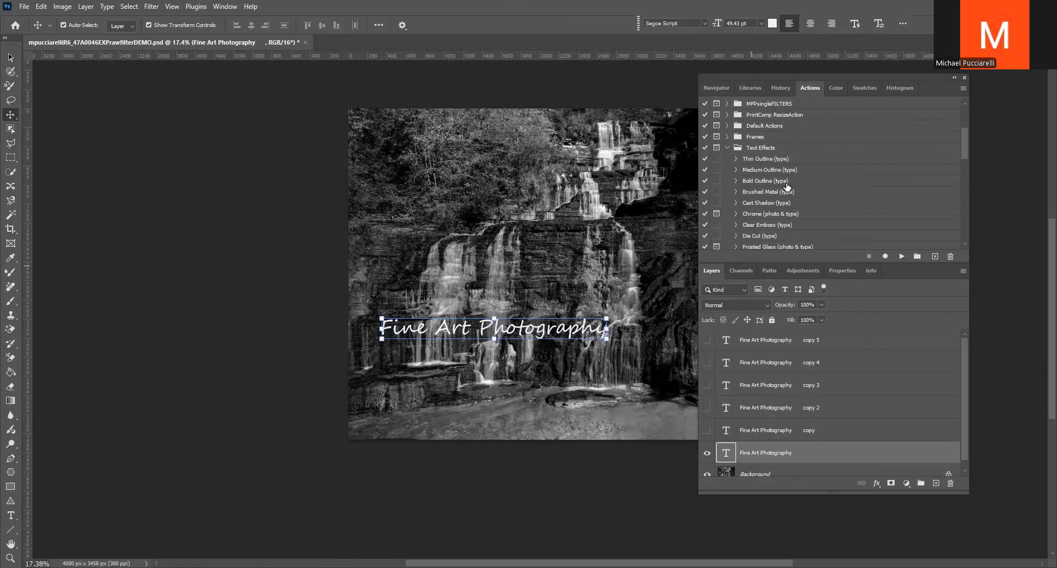
scroll(790, 218, down, 3)
scroll(786, 220, down, 2)
click(765, 204)
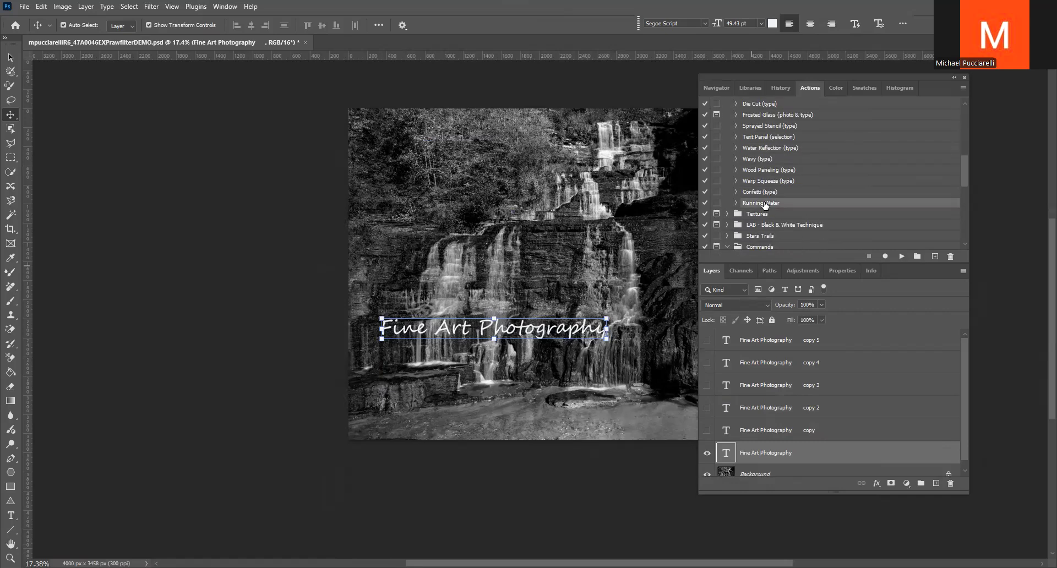
click(900, 254)
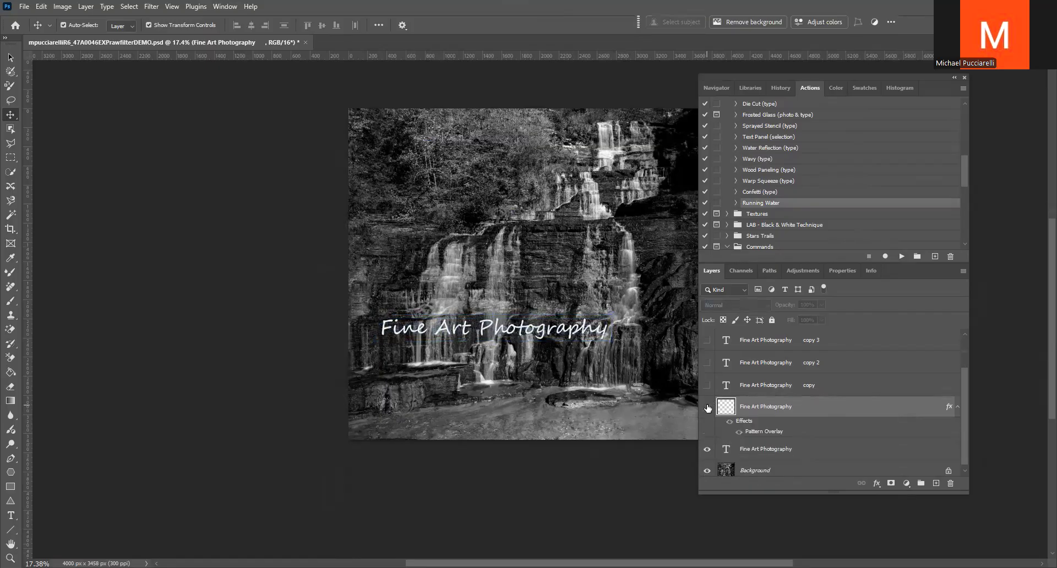
Hide the original text layers, show the first "Fine Art Photography" copy and run the Confetti (type) action on it
click(706, 449)
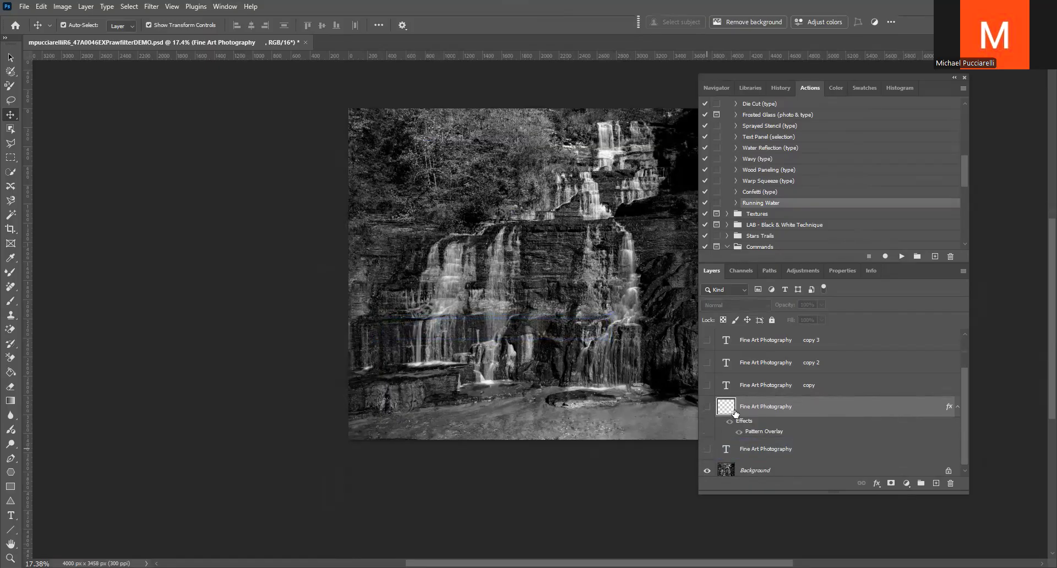
click(707, 385)
click(756, 386)
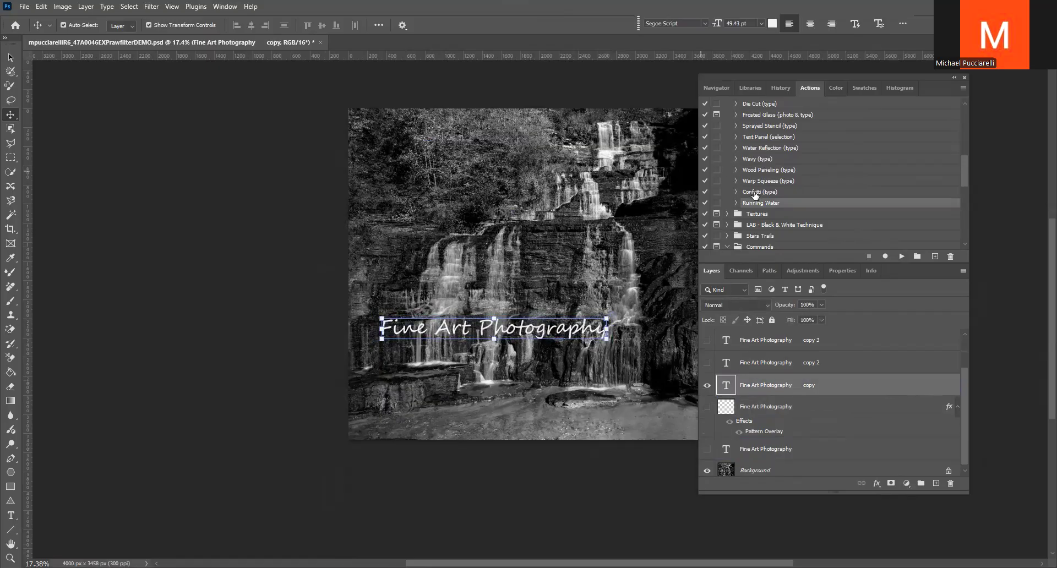
click(755, 193)
click(901, 257)
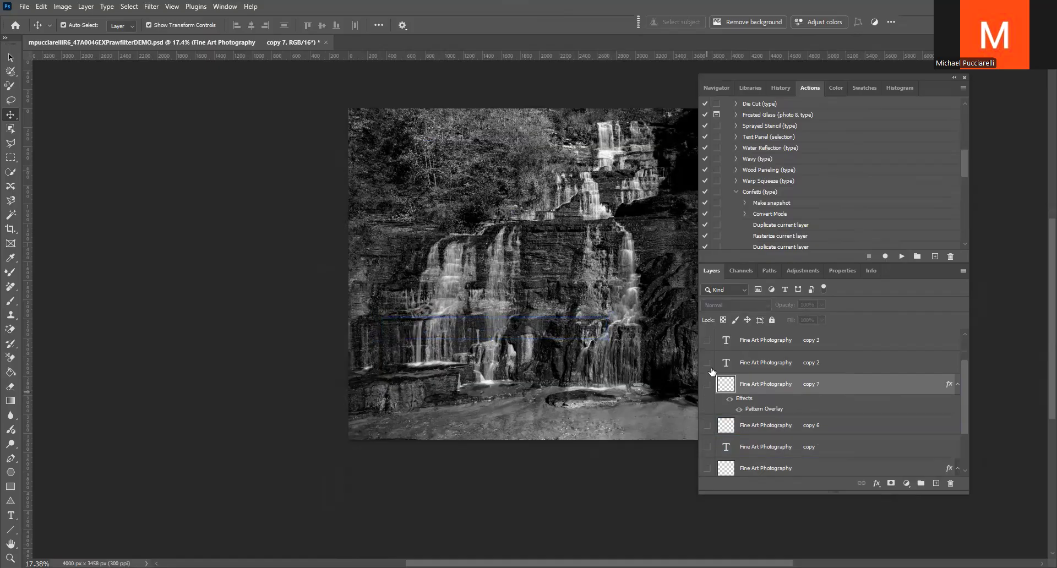
click(737, 192)
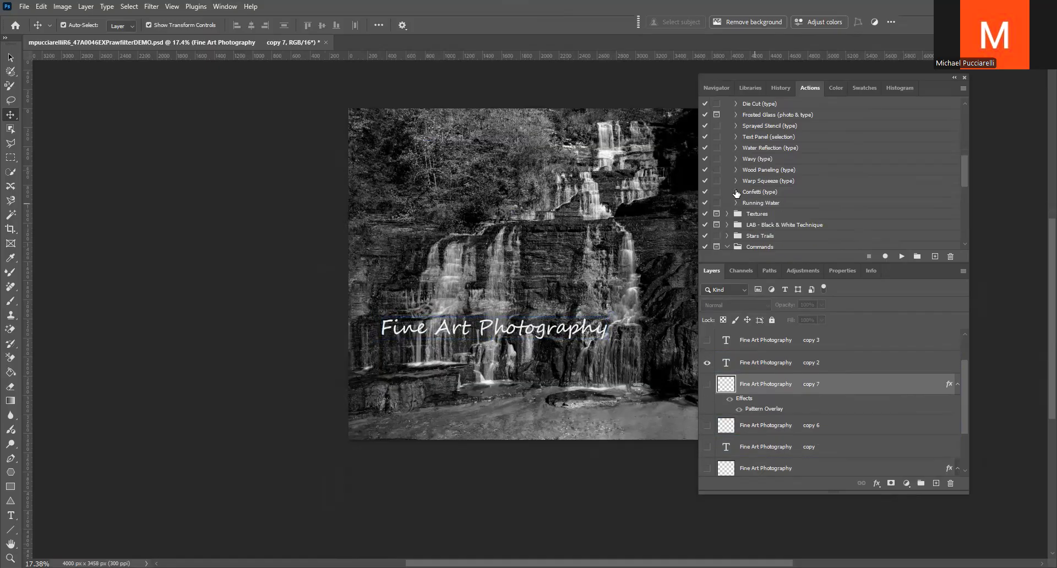
Try the Wavy (type) action with the copy 7 layer selected, continuing past unavailable commands, and hide the copy 2 text layer
click(753, 159)
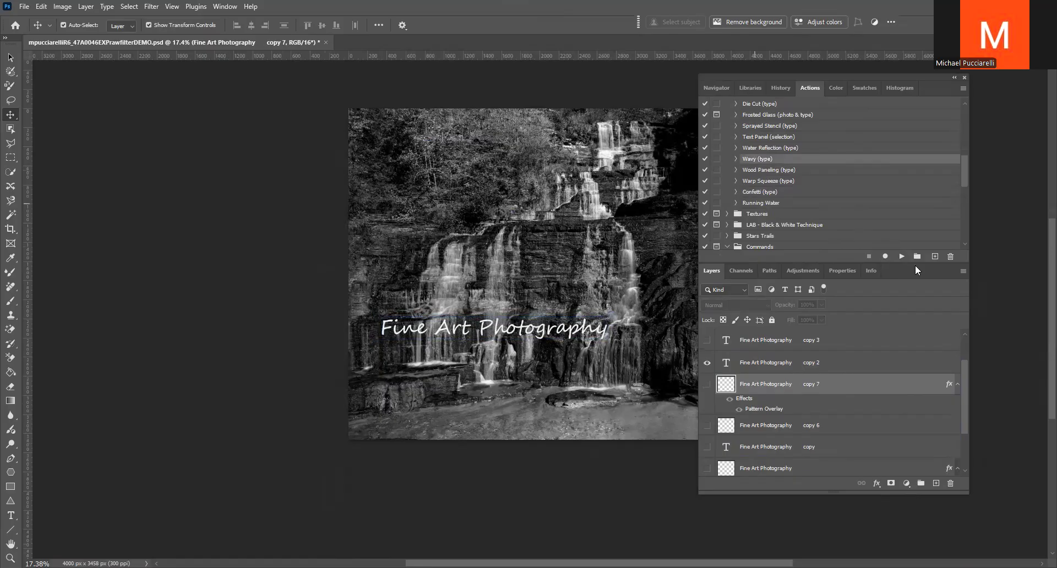
click(903, 256)
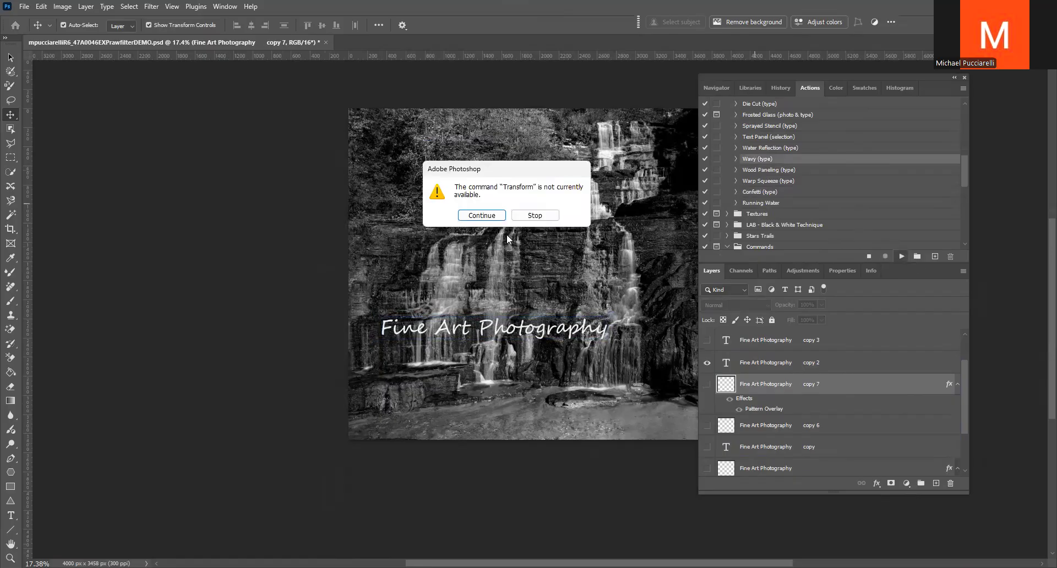
click(482, 215)
click(482, 215)
click(482, 215)
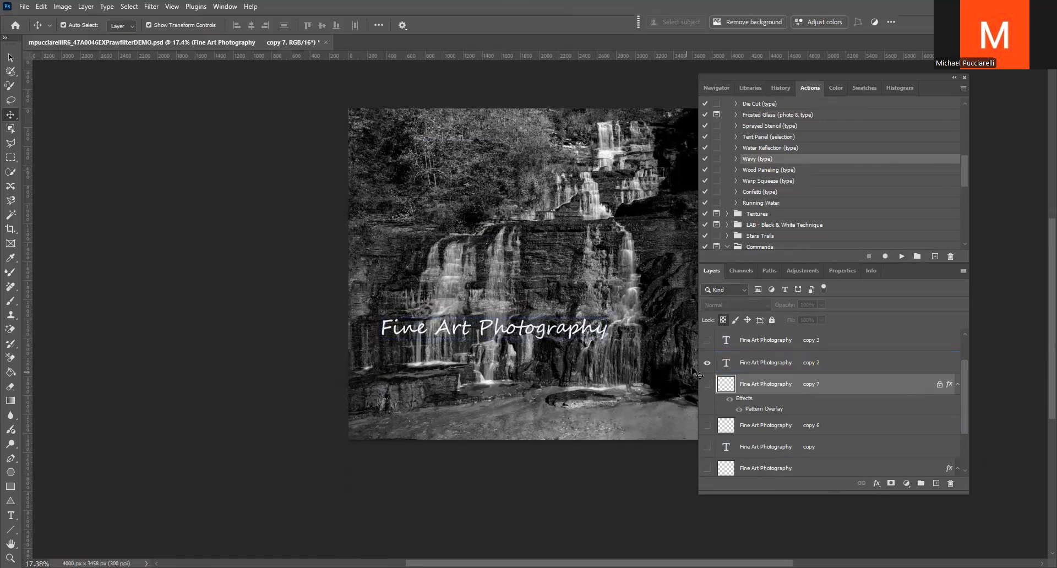
click(707, 363)
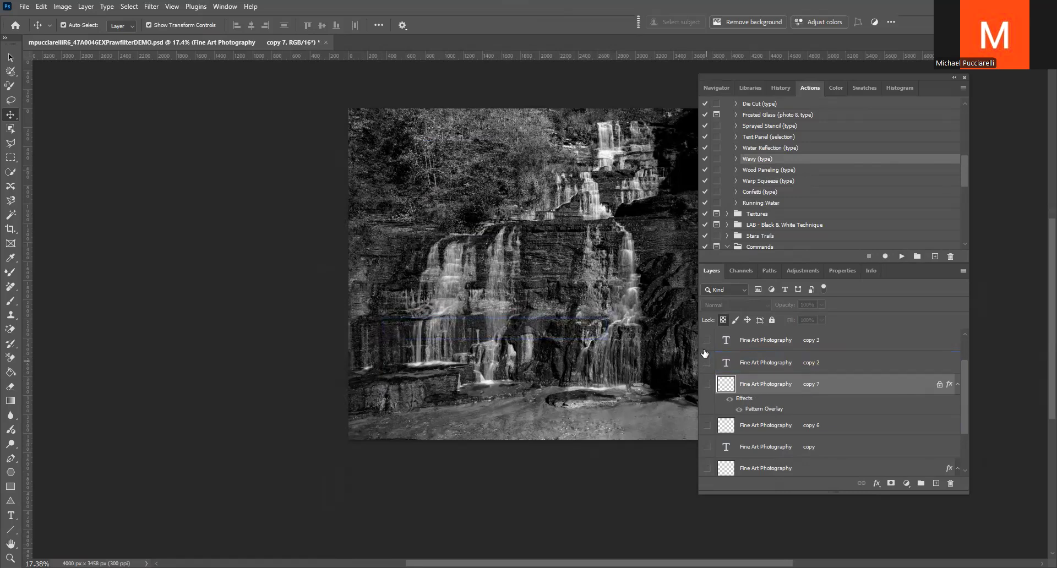
Show the copy 2 text layer, run the Water Reflection (type) action on it and inspect the reflection layer's style options
click(733, 345)
click(731, 363)
click(707, 363)
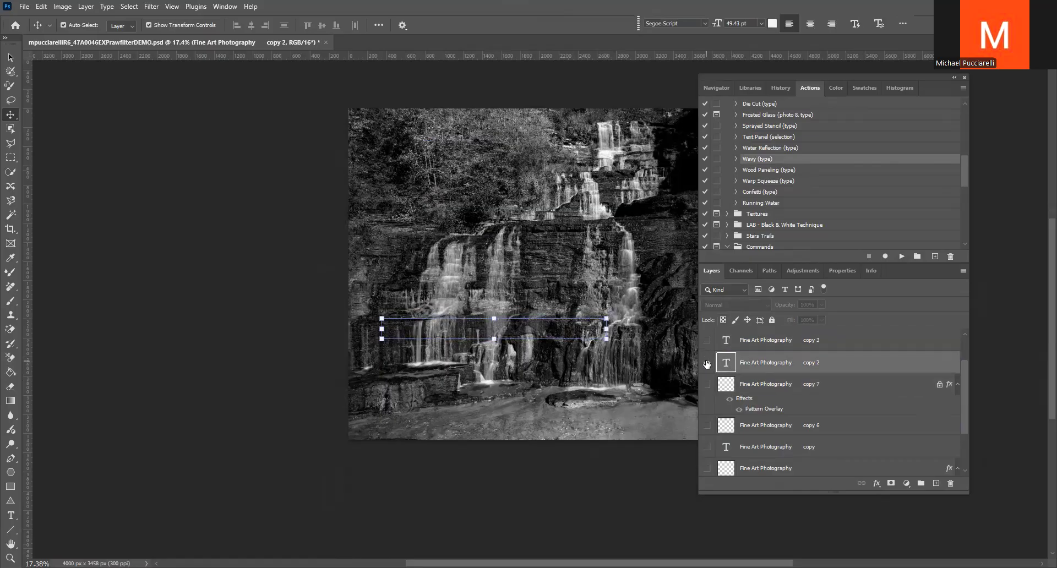
scroll(752, 210, up, 1)
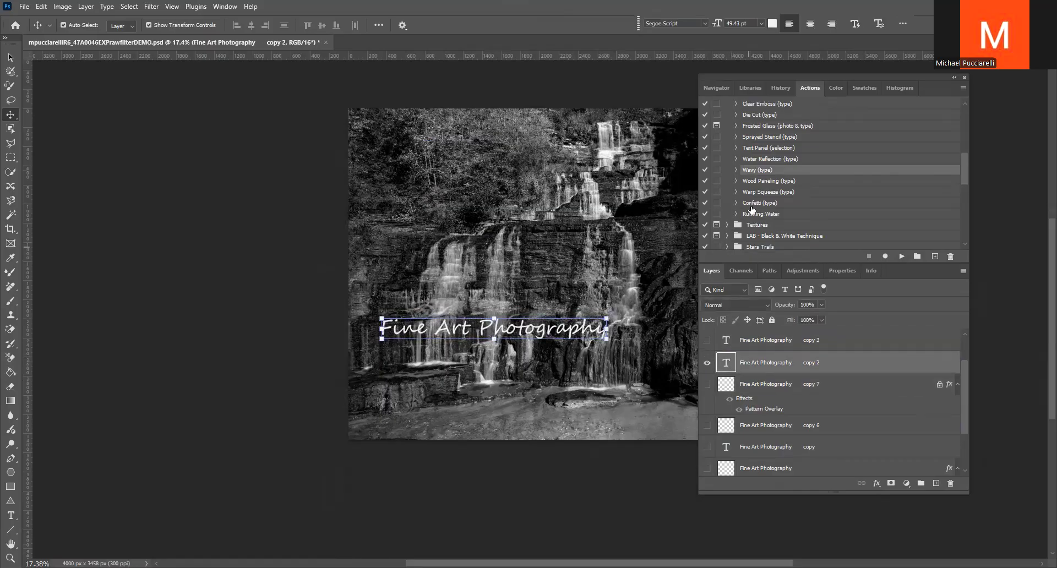
click(765, 160)
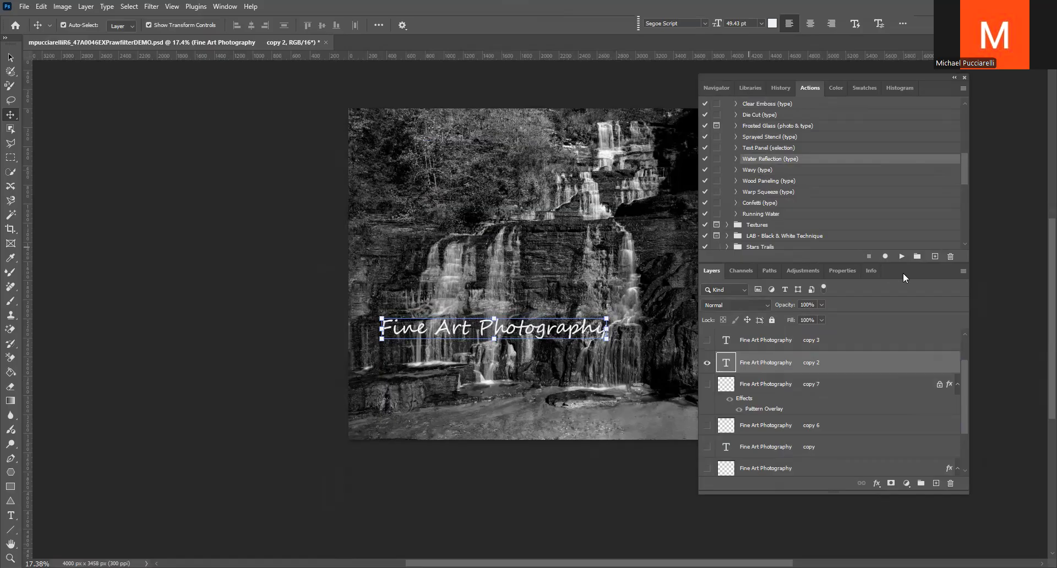
click(901, 256)
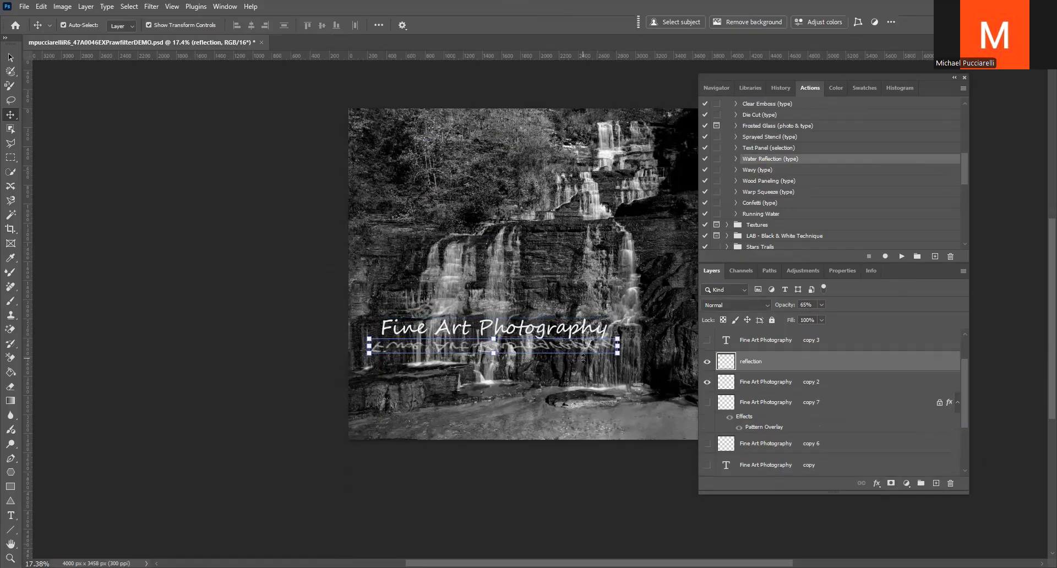
double_click(724, 364)
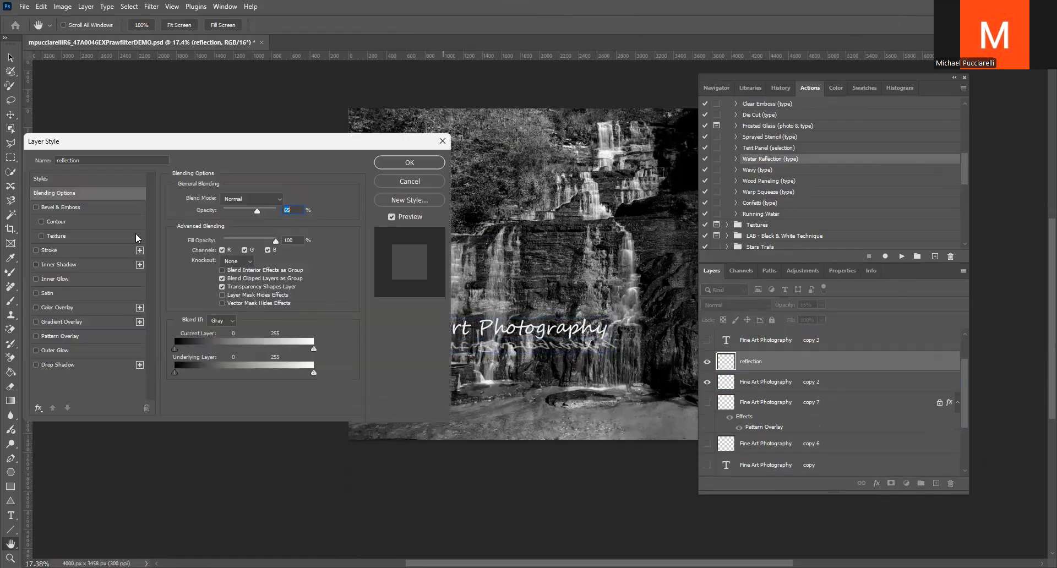
click(401, 183)
Show and select the copy 3 text layer, and hide the reflection and copy 2 layers
click(741, 341)
click(706, 341)
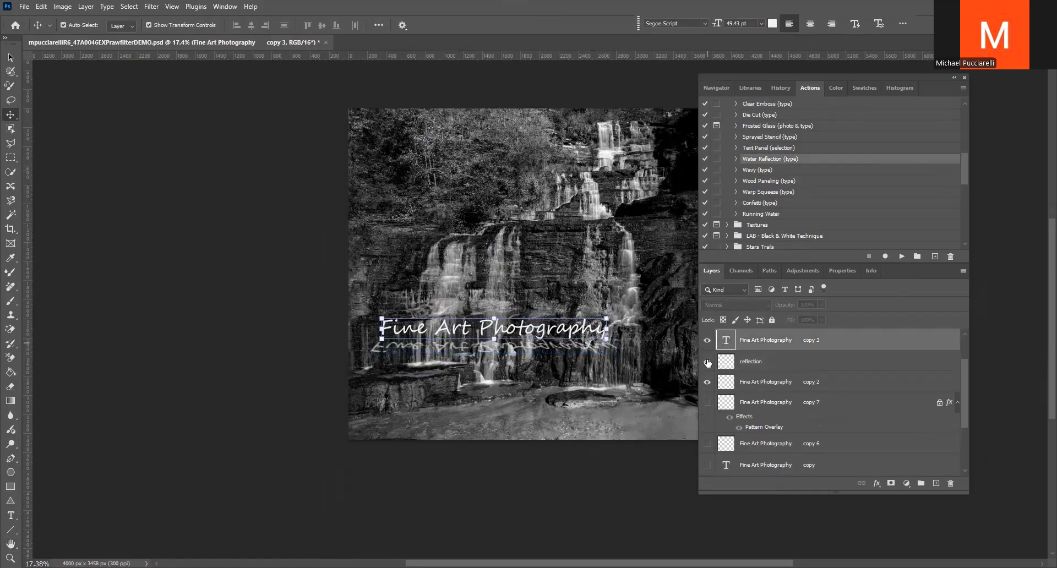
click(707, 361)
click(707, 383)
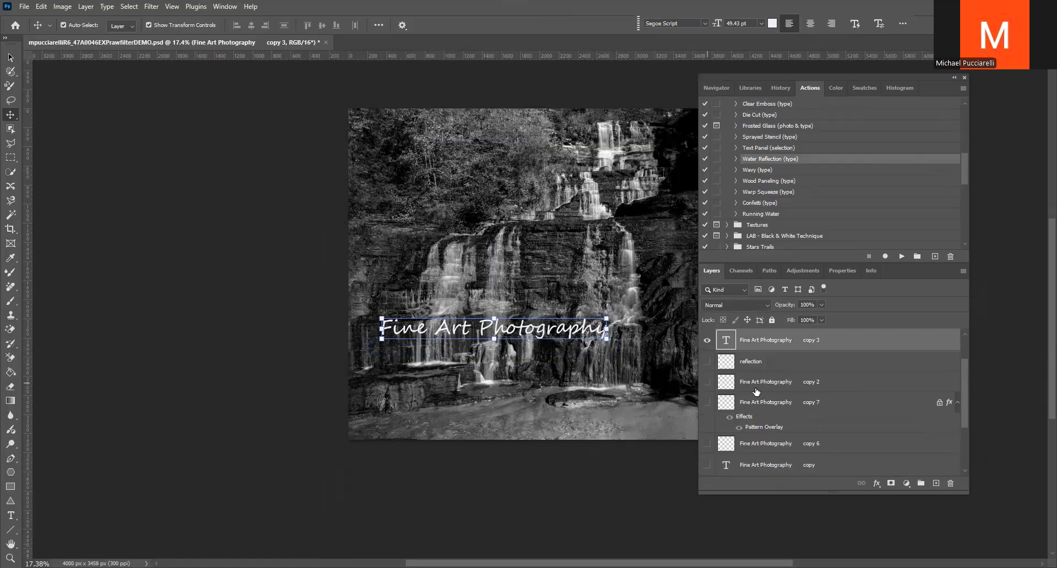
Run the Cast Shadow (type) action on the copy 3 text layer and inspect the Shadow layer's style options
scroll(781, 171, up, 1)
scroll(783, 171, up, 1)
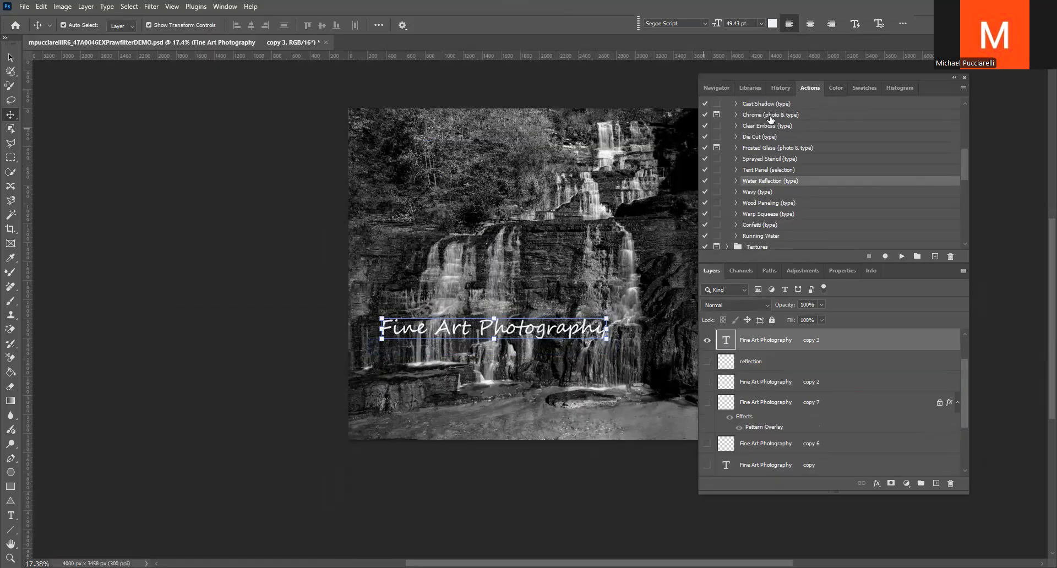
scroll(770, 132, up, 1)
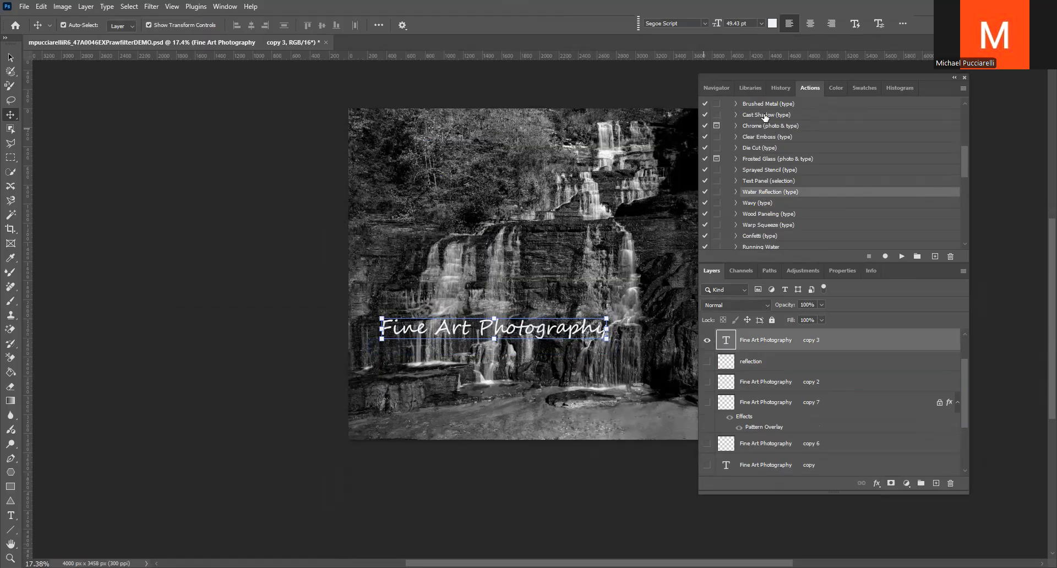
click(766, 115)
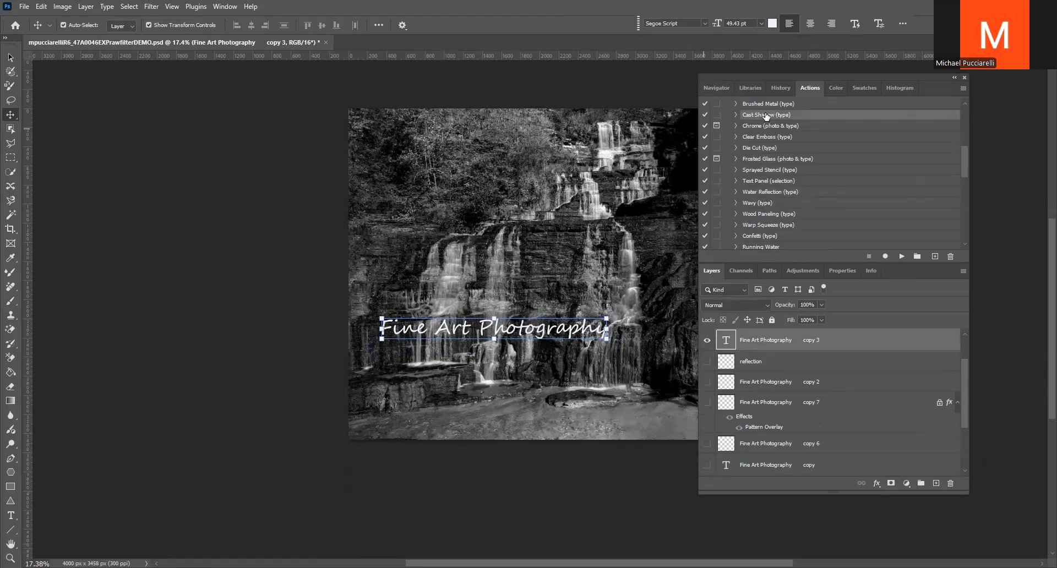
click(901, 257)
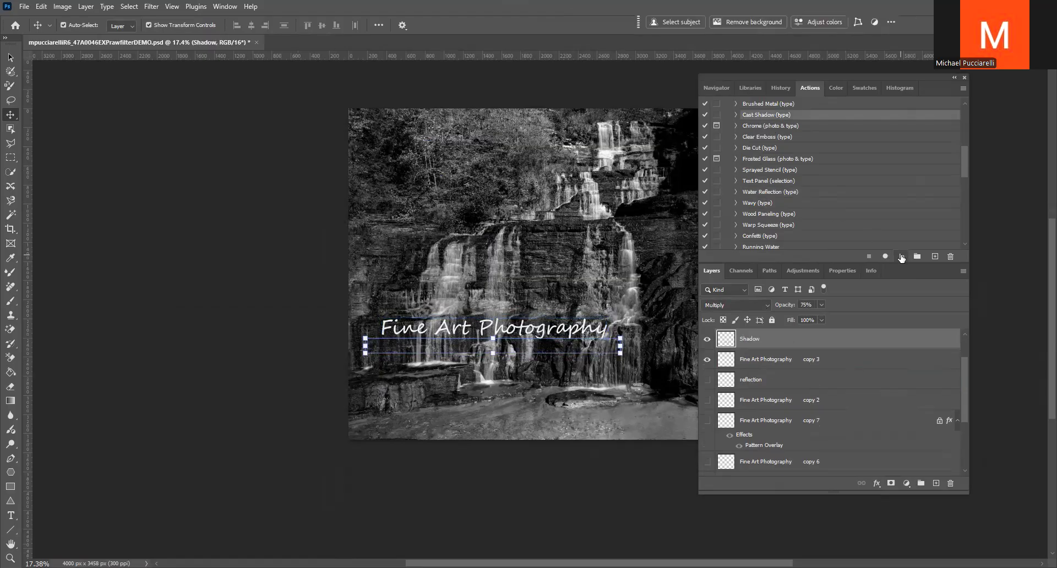
double_click(728, 339)
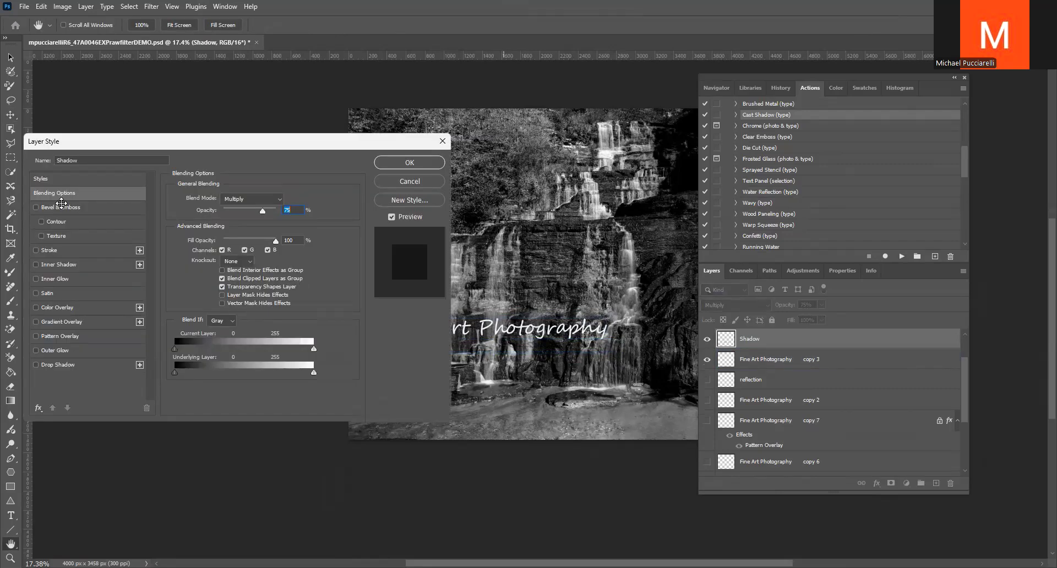
click(398, 178)
Hide the Shadow and copy 3 layers, and show and select the copy 4 text layer
scroll(760, 164, up, 1)
scroll(793, 191, up, 1)
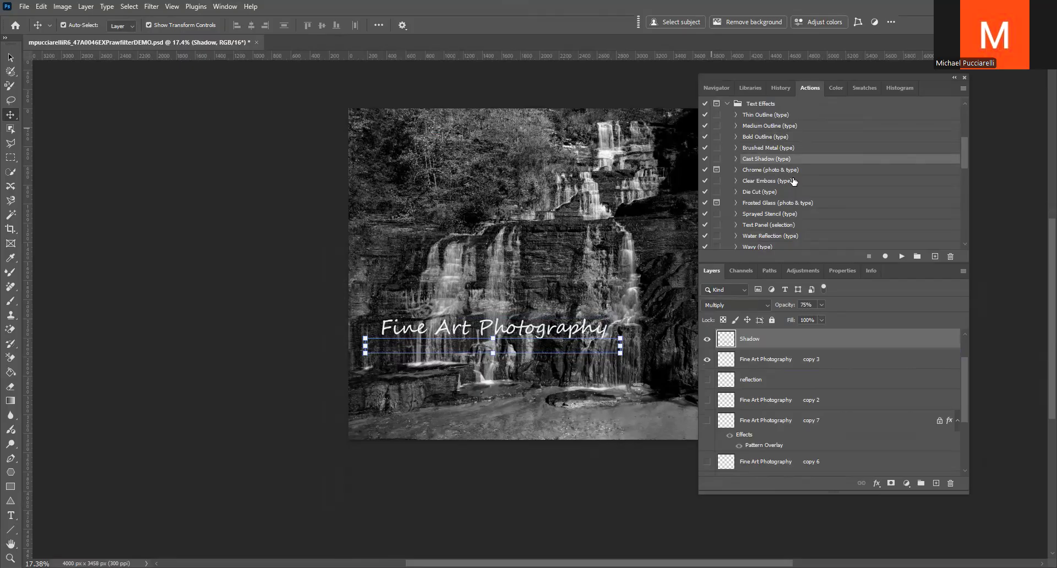
scroll(729, 342, up, 1)
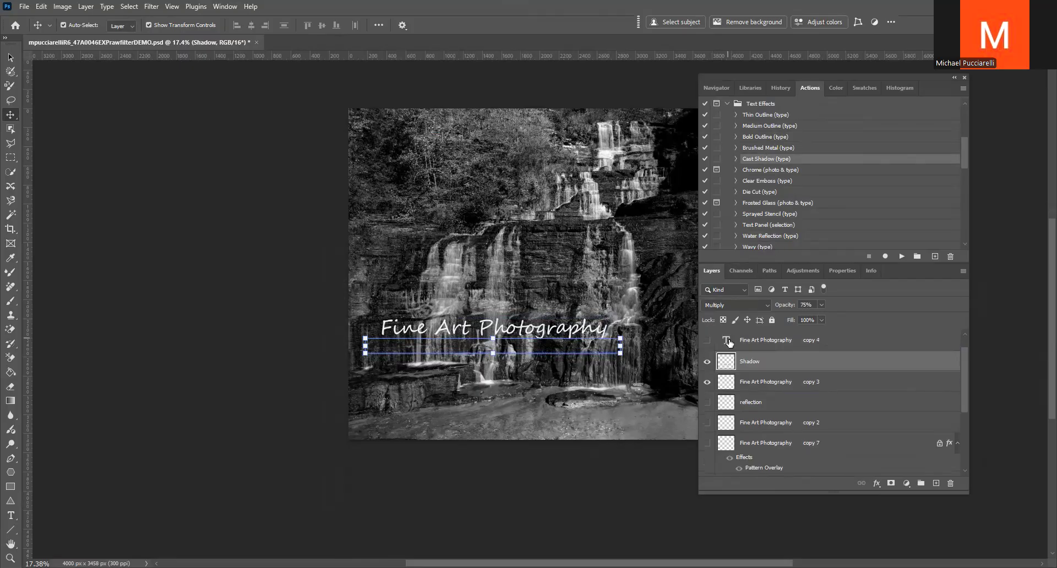
scroll(730, 342, up, 1)
click(707, 383)
click(706, 404)
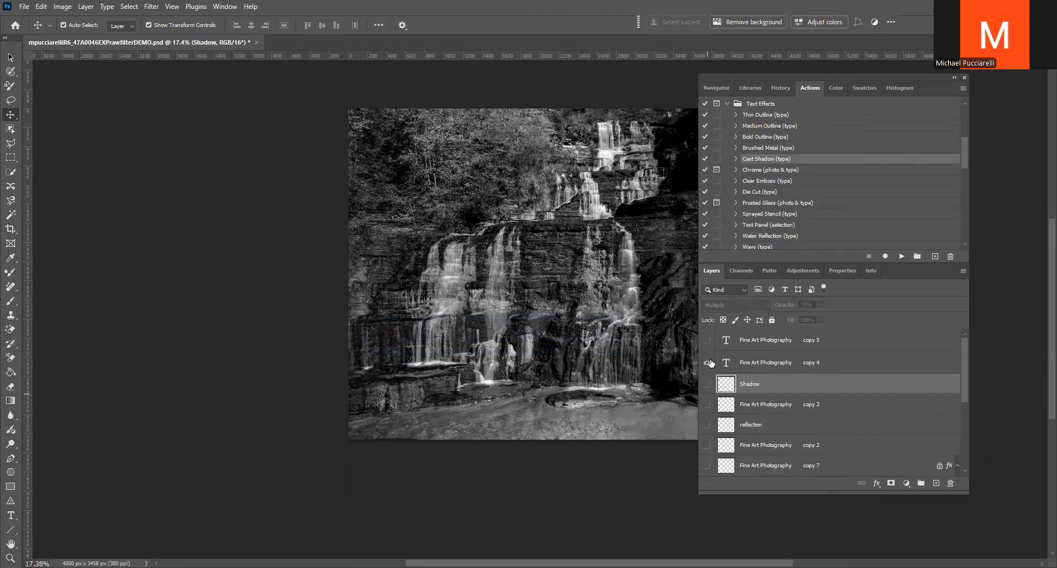
click(709, 363)
click(754, 364)
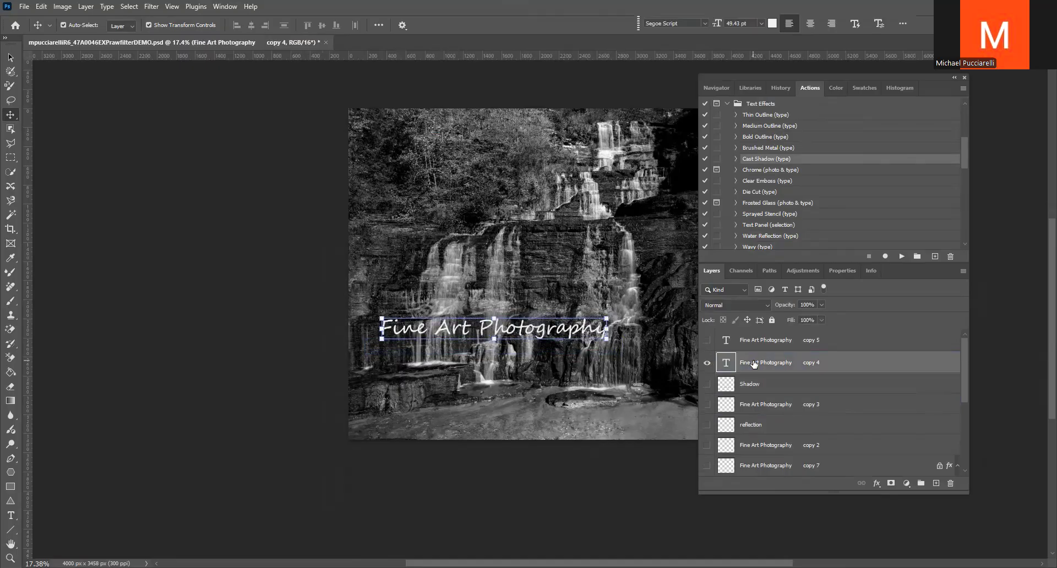
Run the Brushed Metal (type) action on the copy 4 text layer and set its layer style blend mode to Screen
click(774, 148)
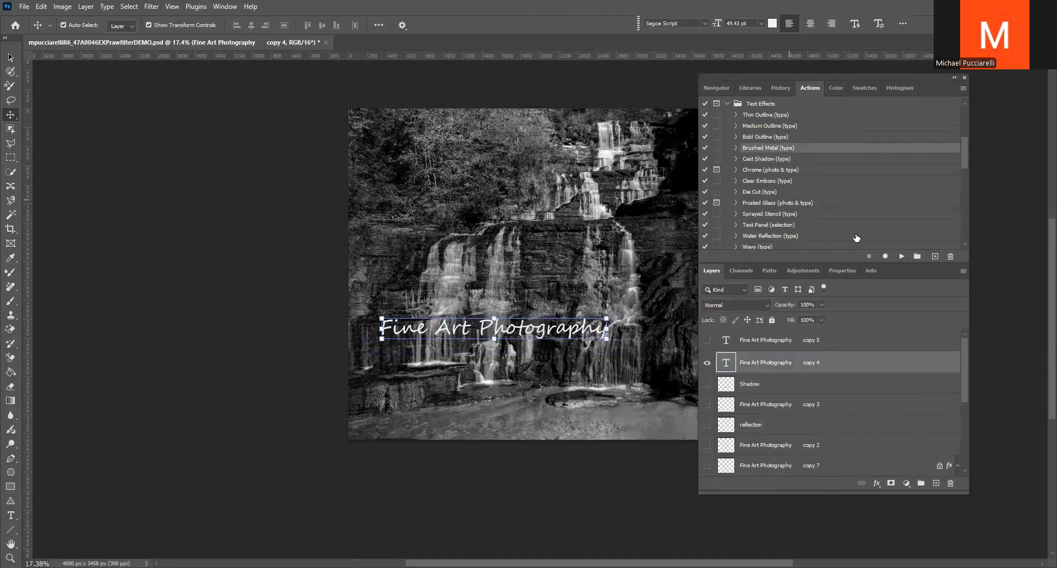
click(901, 257)
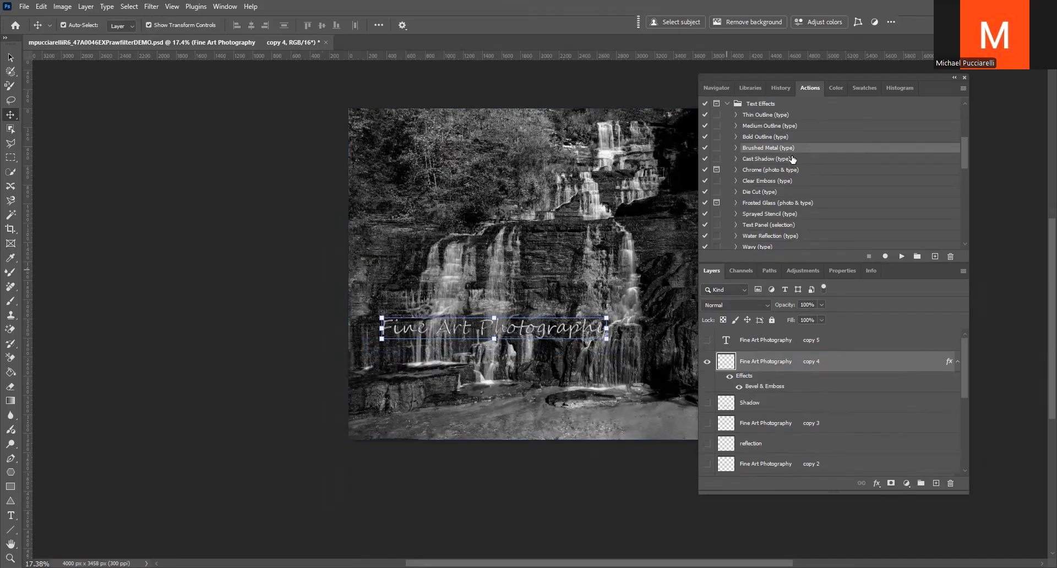
double_click(745, 376)
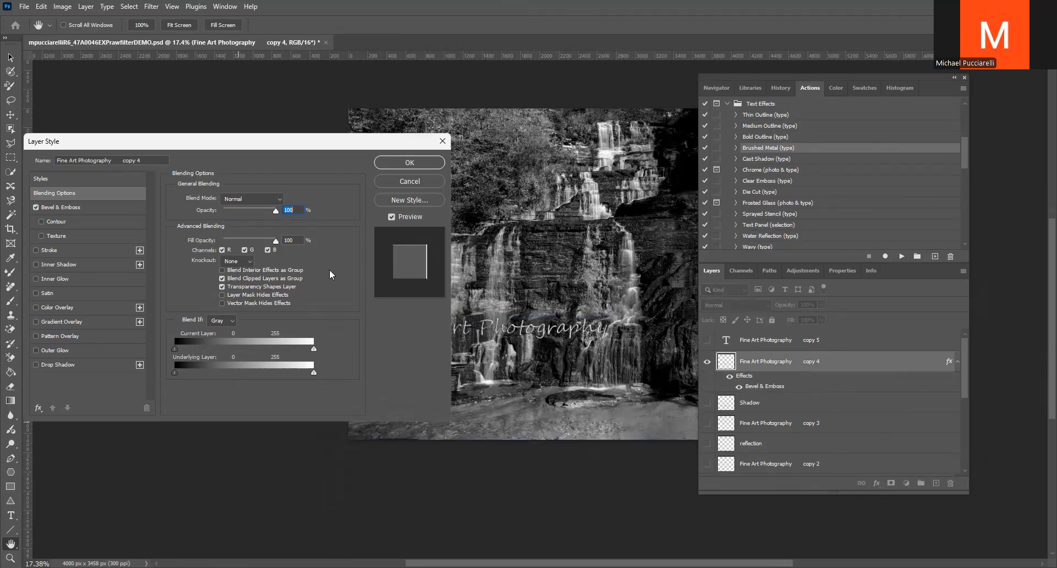
click(276, 200)
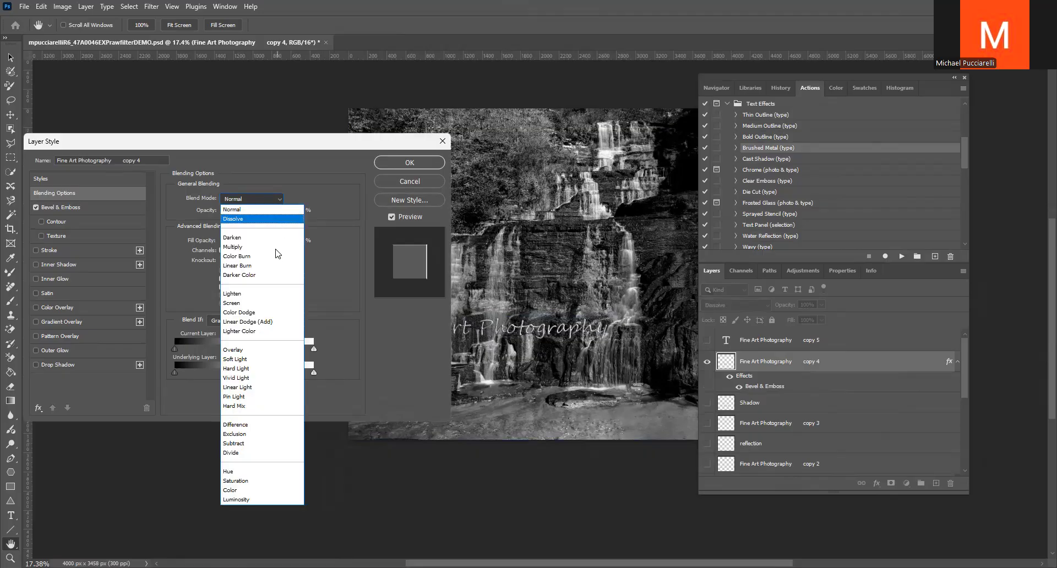
click(264, 304)
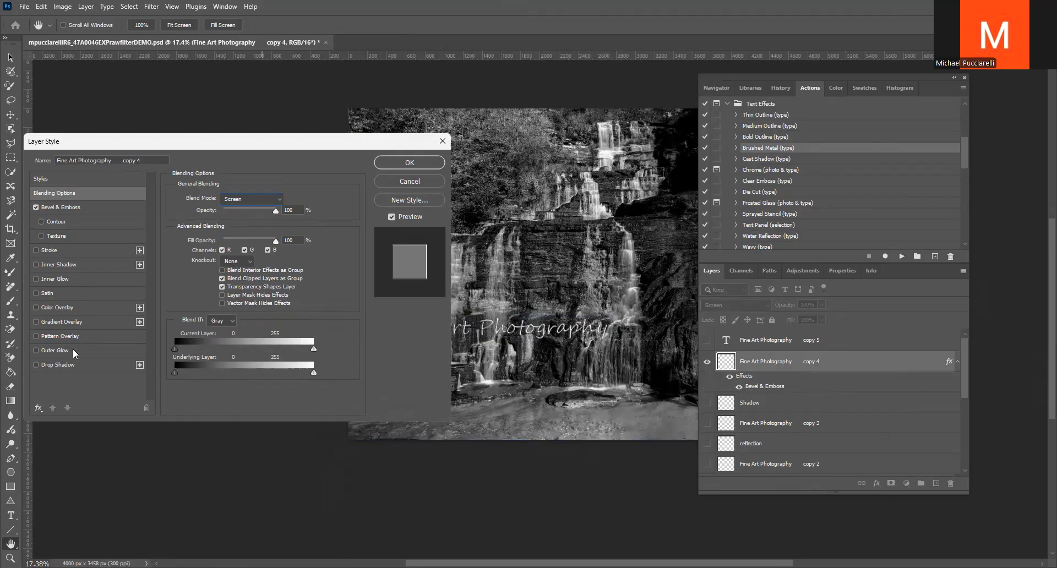
click(422, 160)
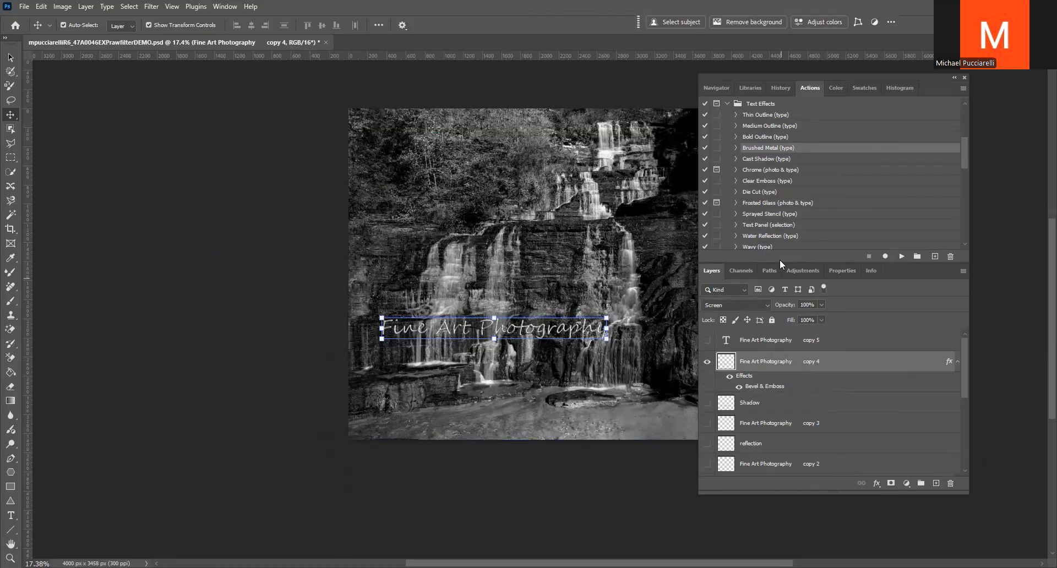
Revert the document and run the Marbled Glass action from the Textures set over a duplicated Background layer, converting the fill to a smart object
key(F12)
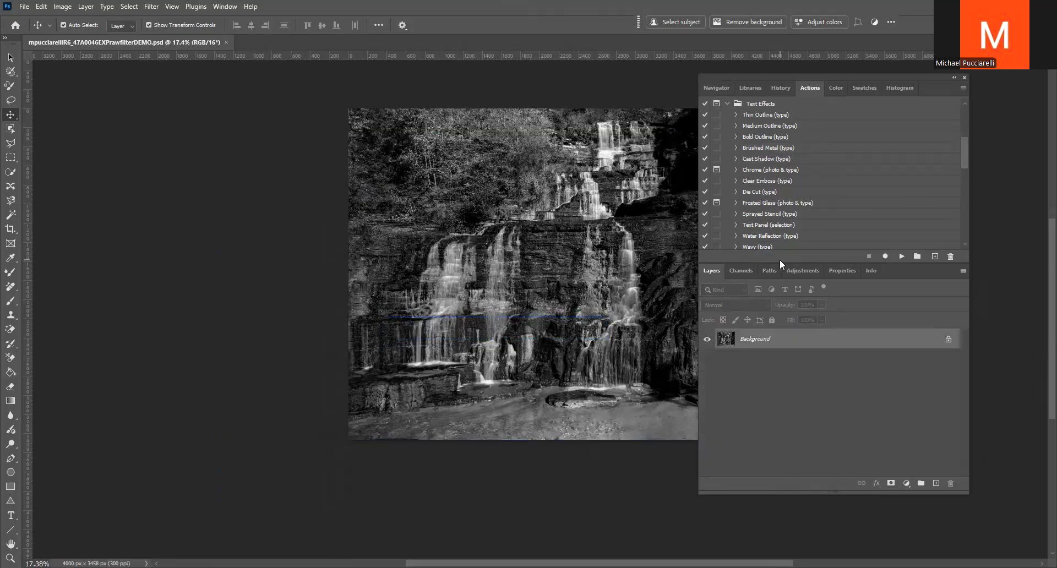
key(ctrl+j)
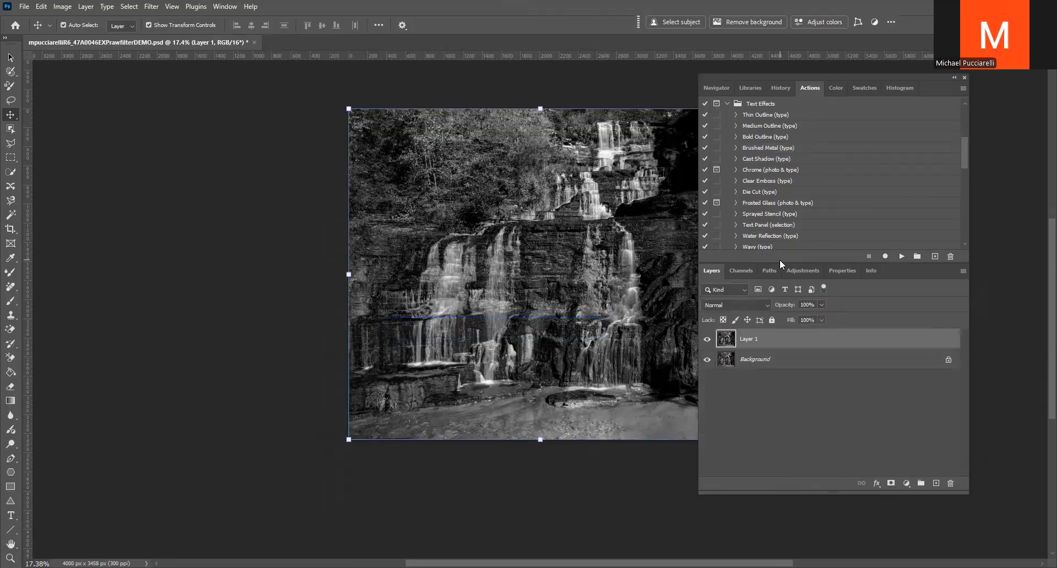
click(727, 104)
click(727, 114)
click(766, 128)
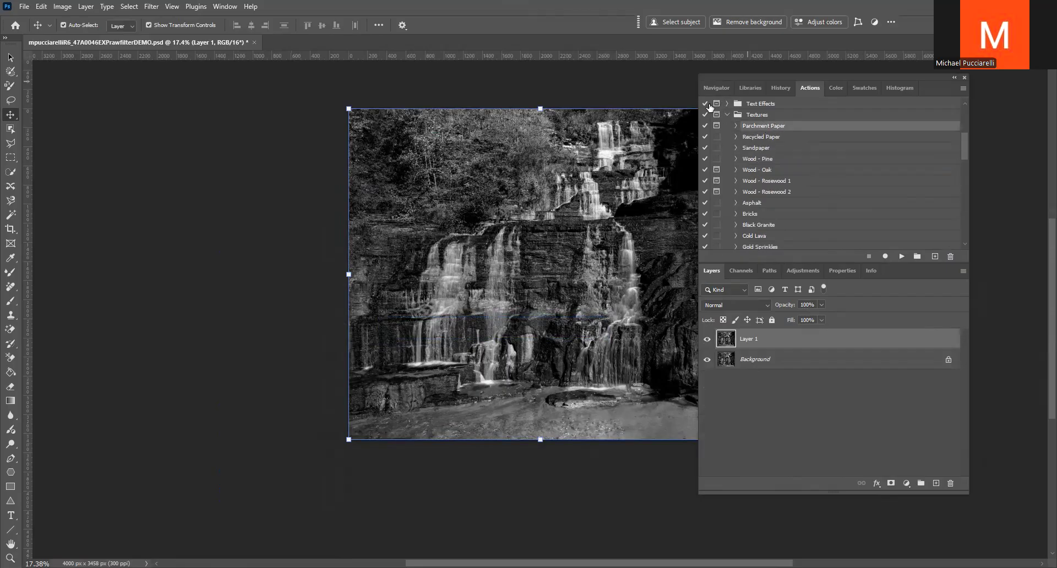
scroll(831, 170, down, 8)
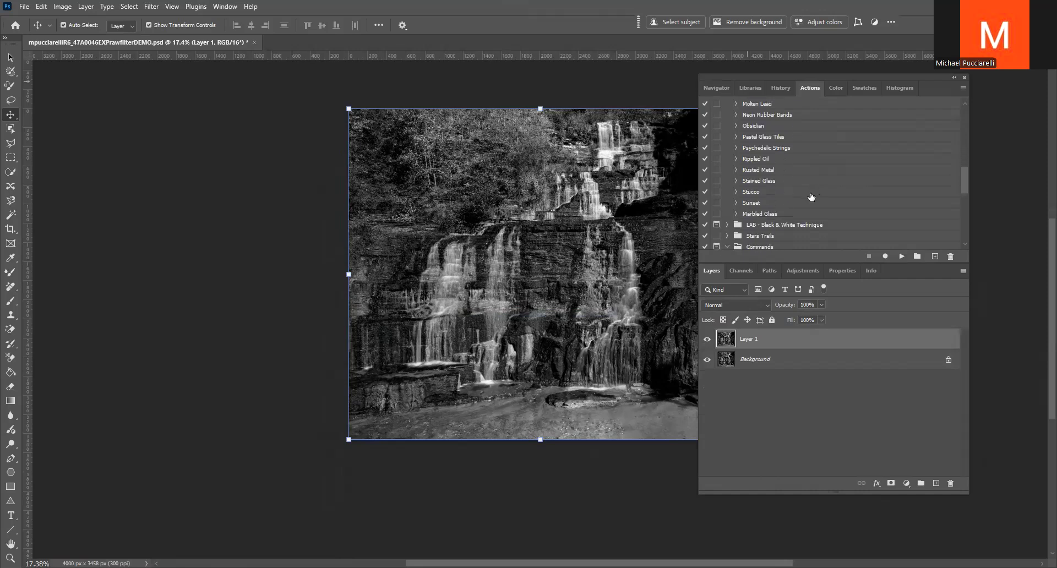
click(765, 214)
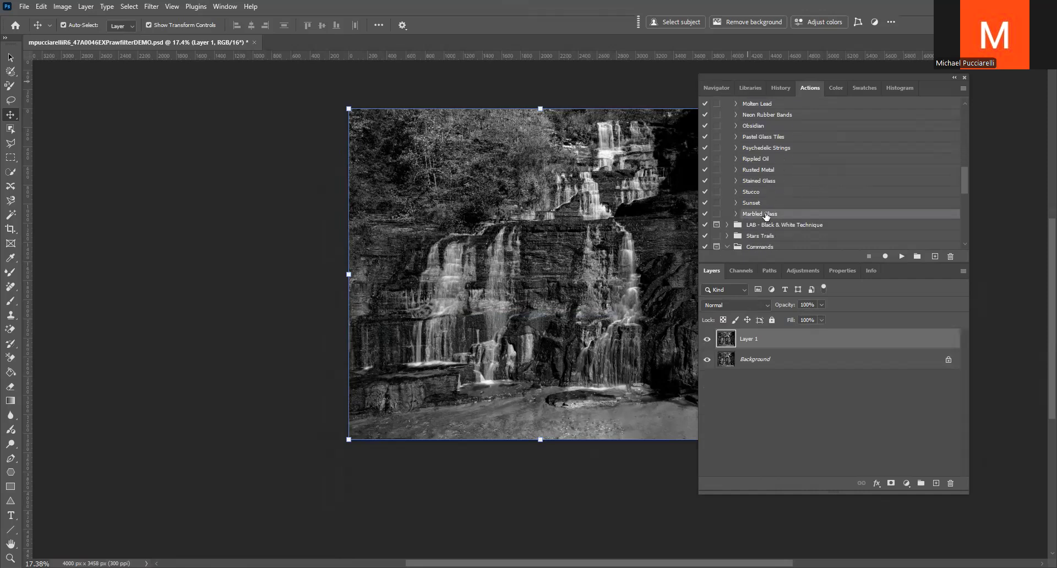
click(901, 256)
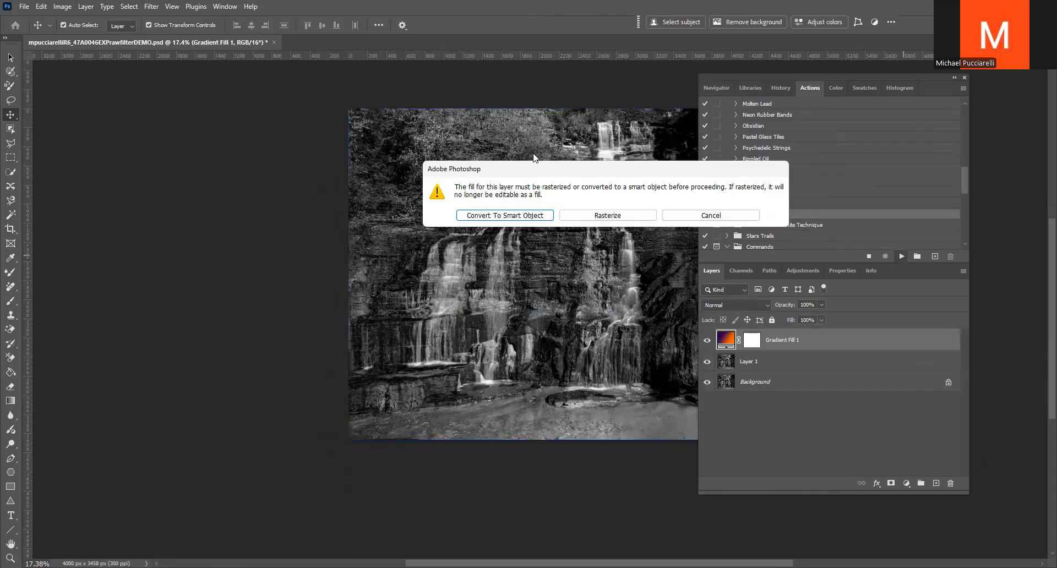
click(511, 217)
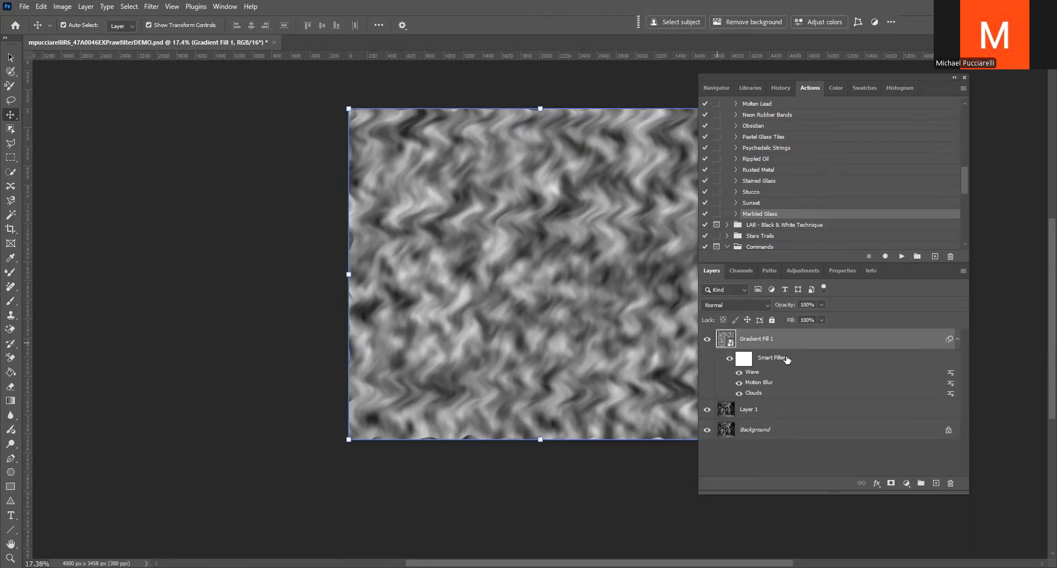
Revert the document, duplicate the Background layer and try the Sunset action from the Textures set on it
key(F12)
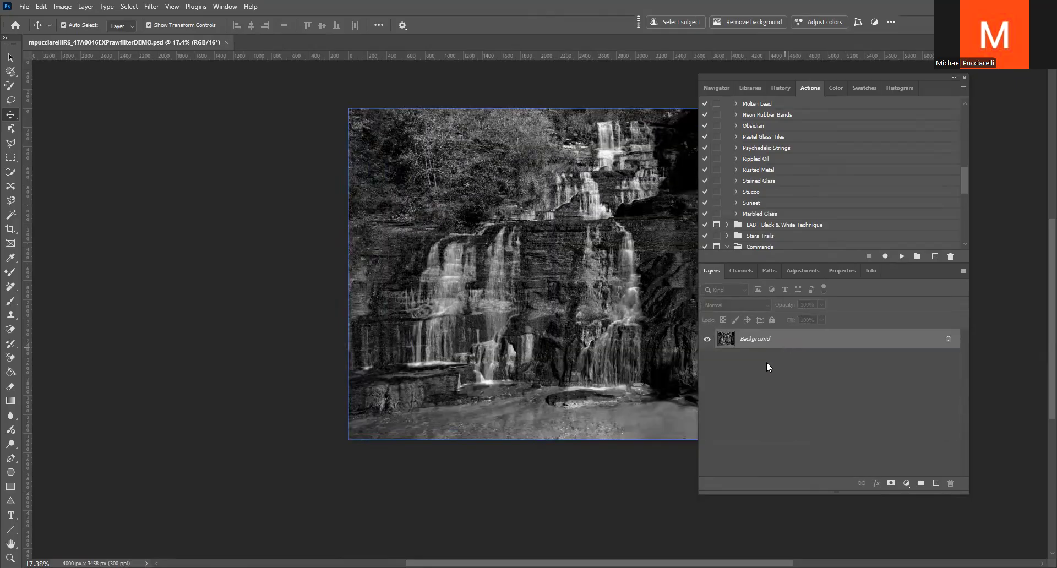
key(ctrl+j)
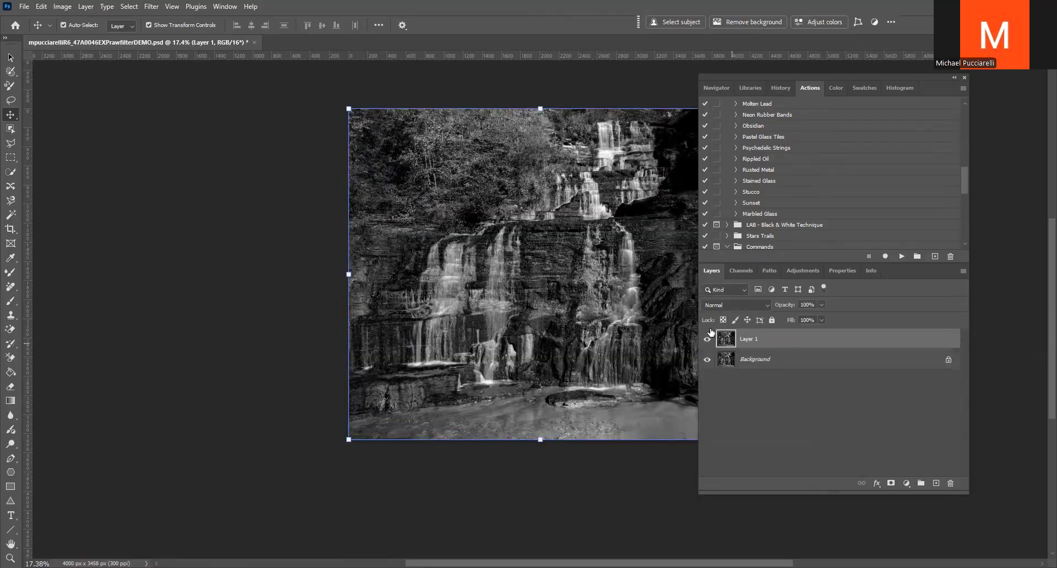
click(752, 203)
click(902, 256)
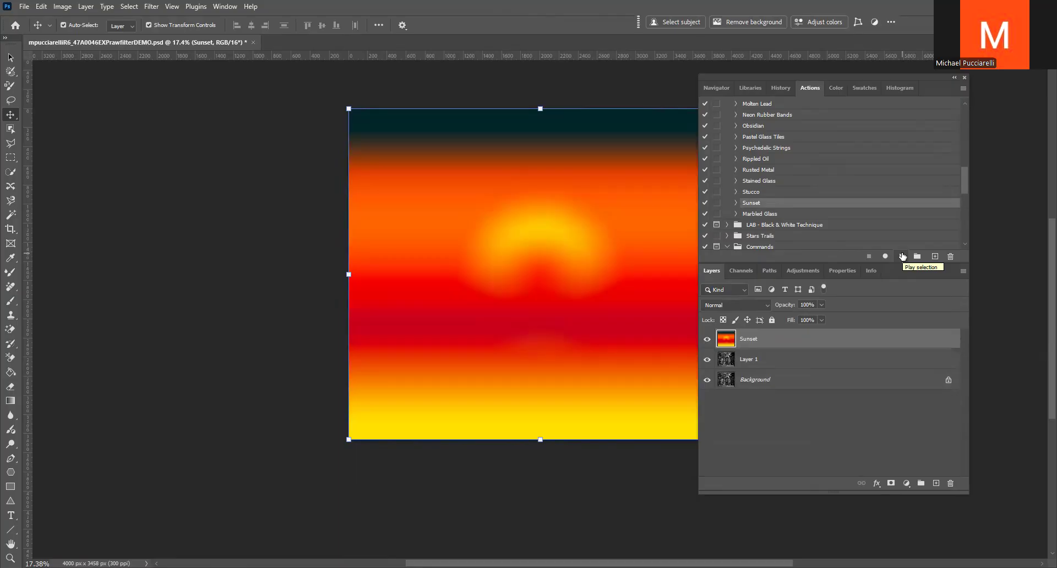
click(902, 254)
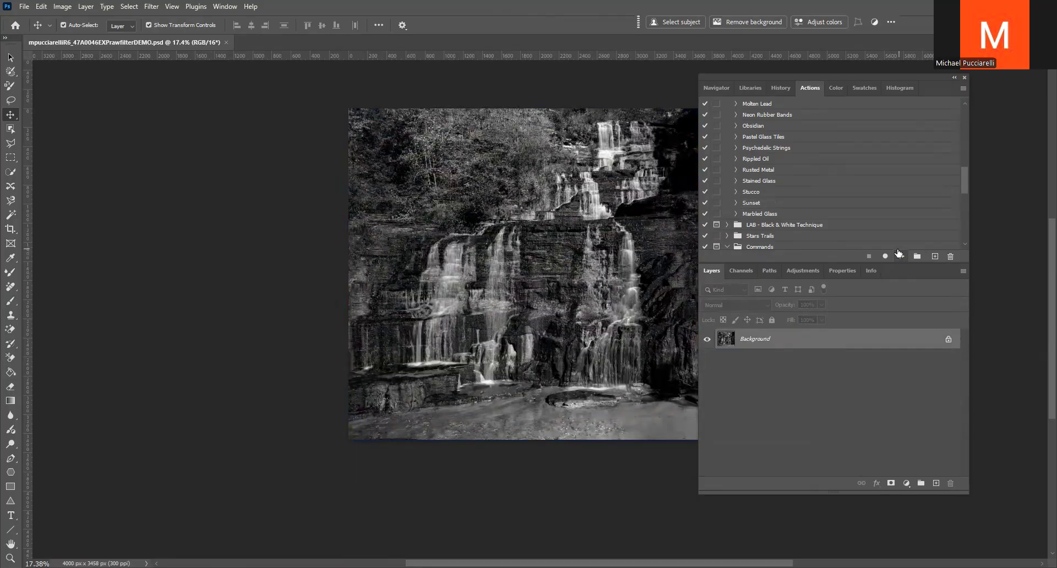
Run the Stained Glass action from the Textures set on the duplicated waterfall layer
click(756, 183)
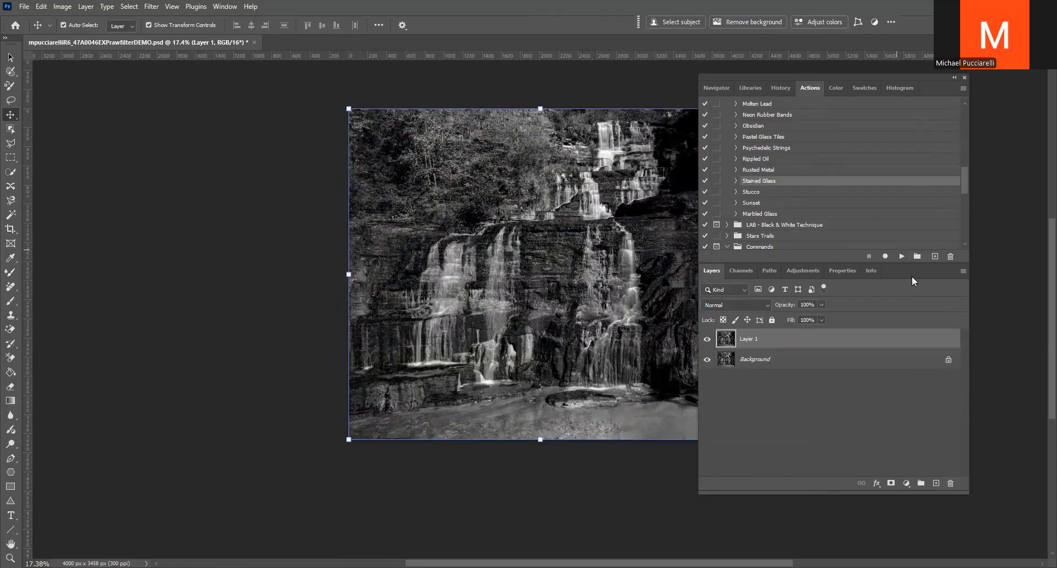
click(902, 256)
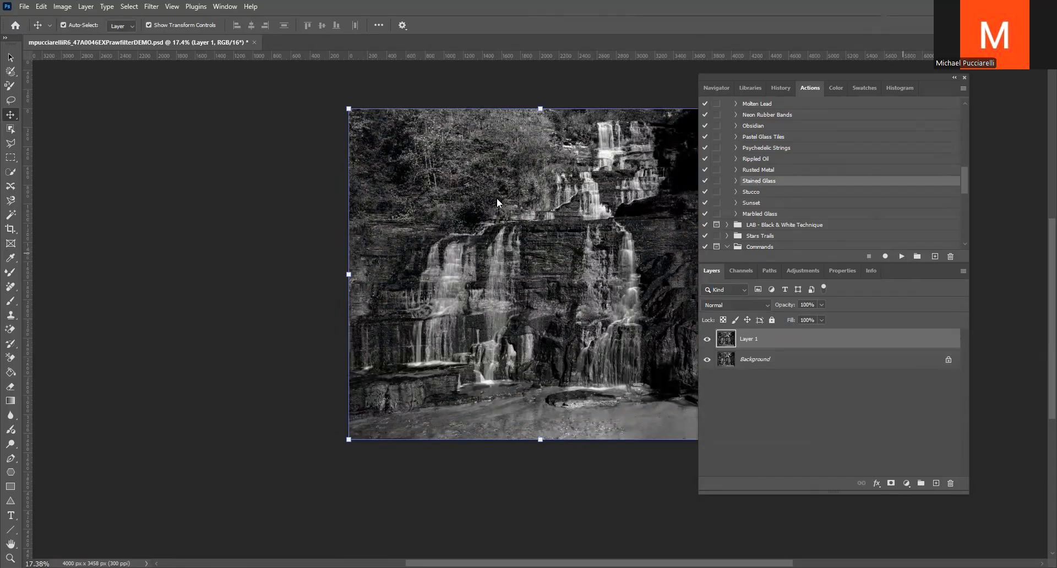
Continue the Stained Glass action past the unavailable command and convert Layer 2 to a smart object
click(487, 215)
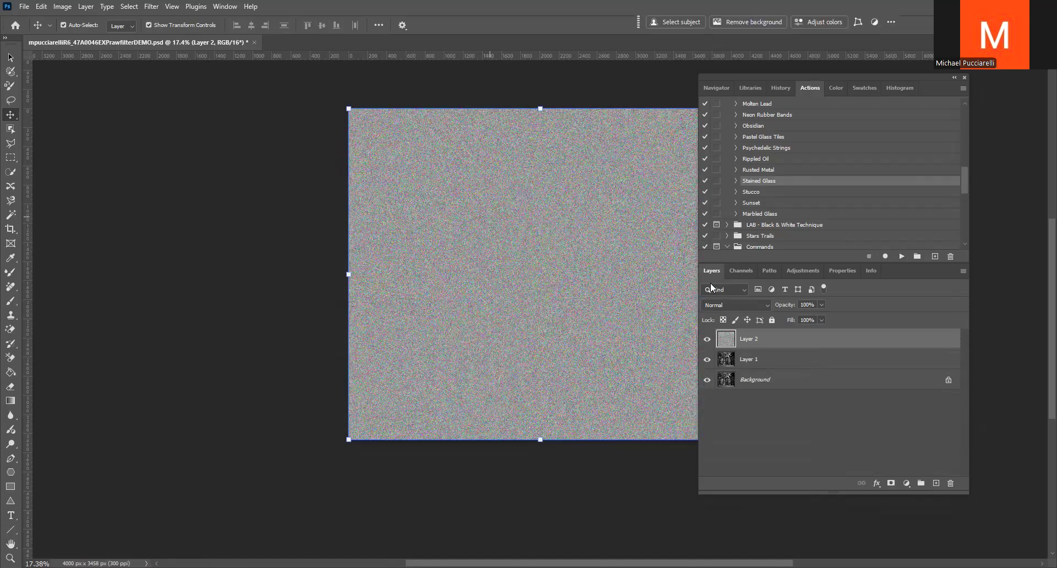
double_click(726, 339)
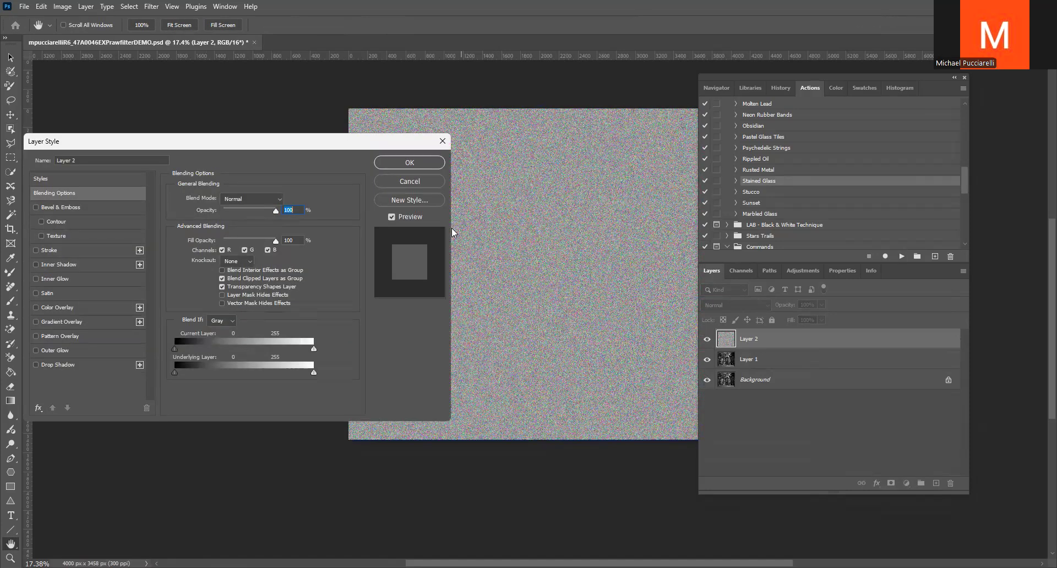
click(414, 181)
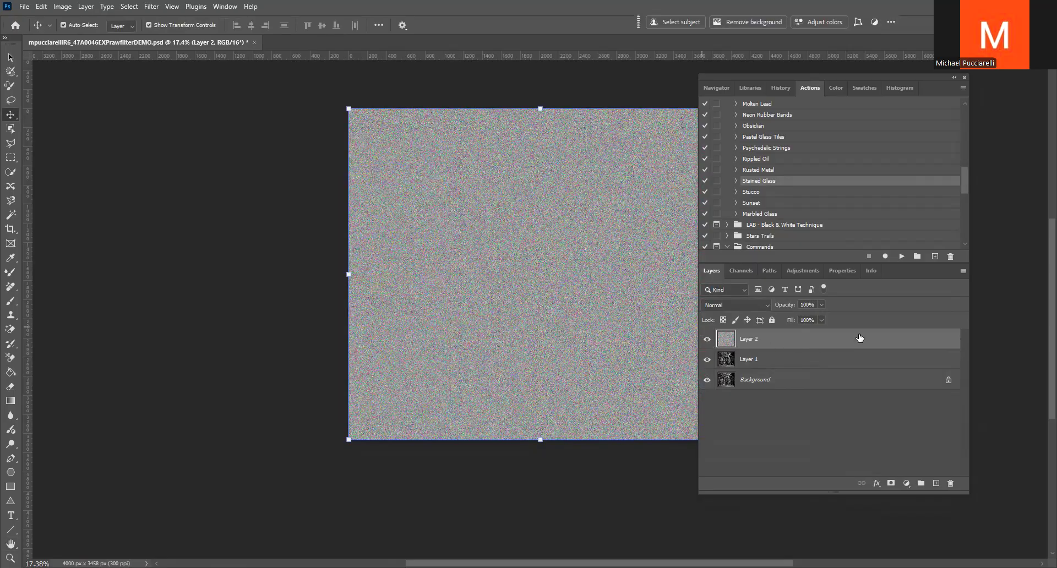
right_click(941, 424)
click(903, 441)
drag(779, 339, 773, 349)
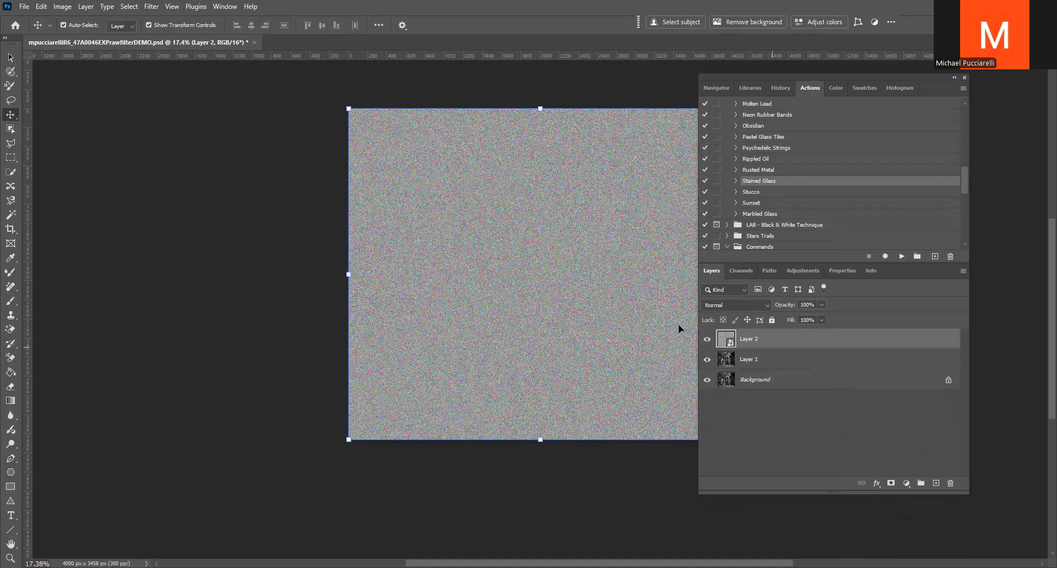
Apply a Gaussian Blur smart filter with a 19.4 pixel radius to the Stained Glass layer
click(147, 6)
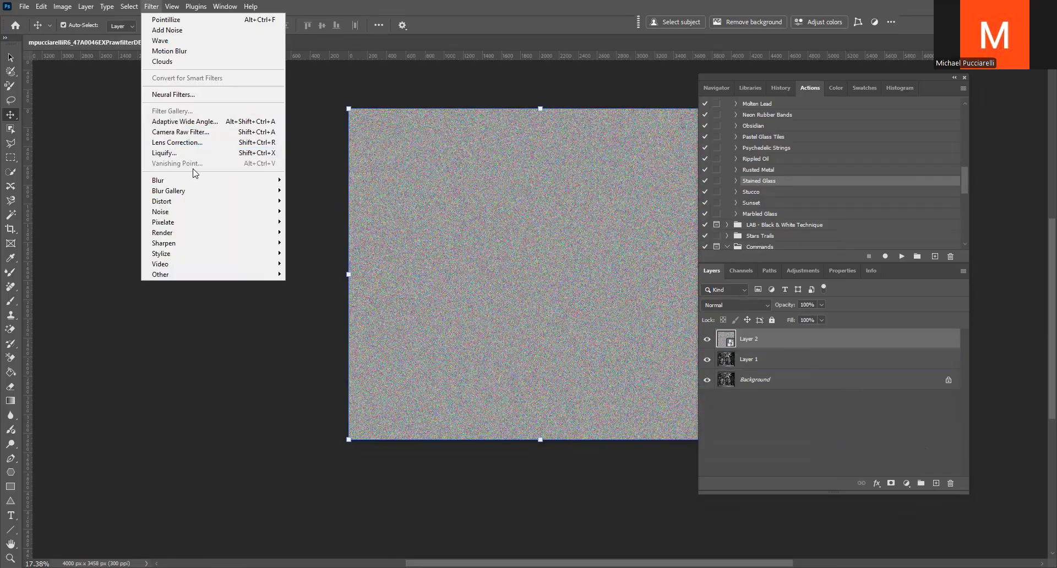
mouse_move(193, 185)
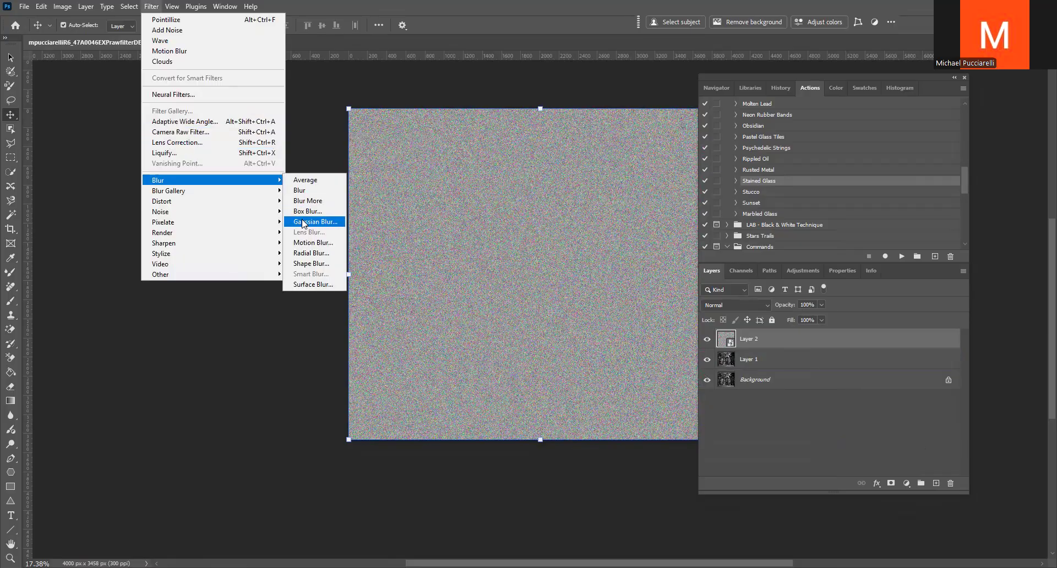
click(303, 222)
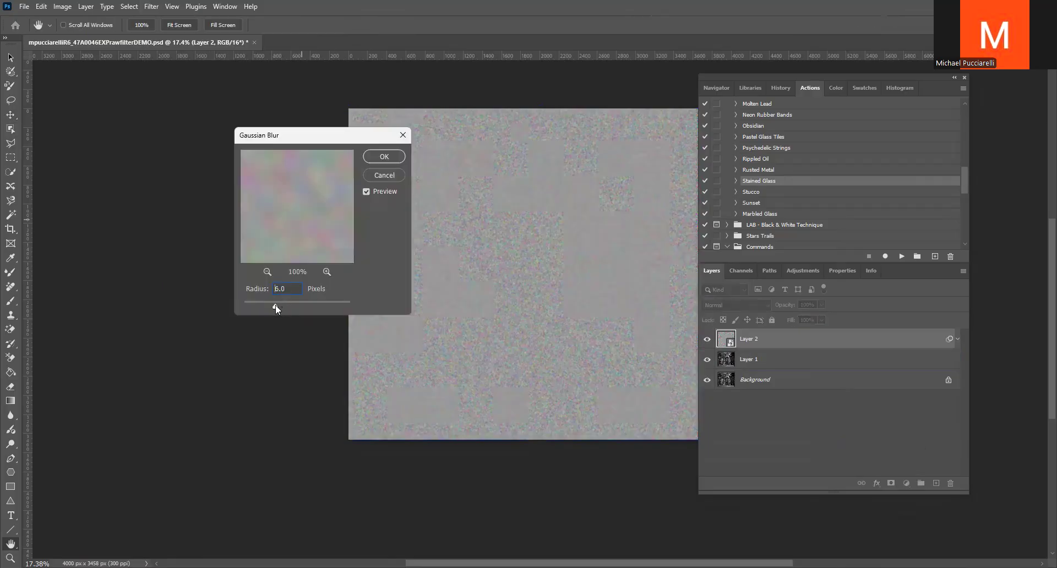
click(379, 156)
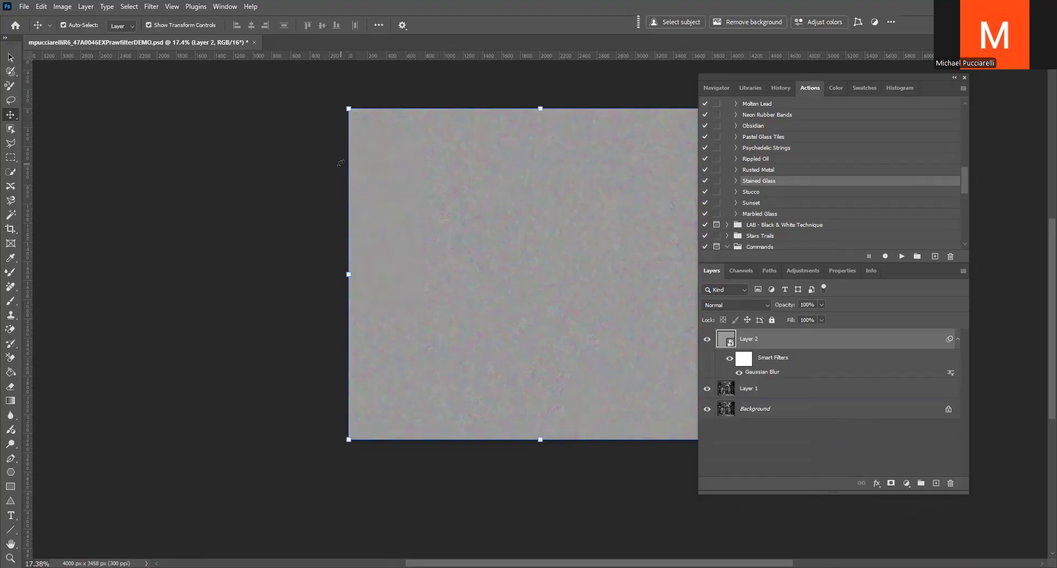
Revert the document and run the Rusted Metal action over a duplicated Background layer, setting the texture layer's blend mode to Linear Burn
key(ctrl+j)
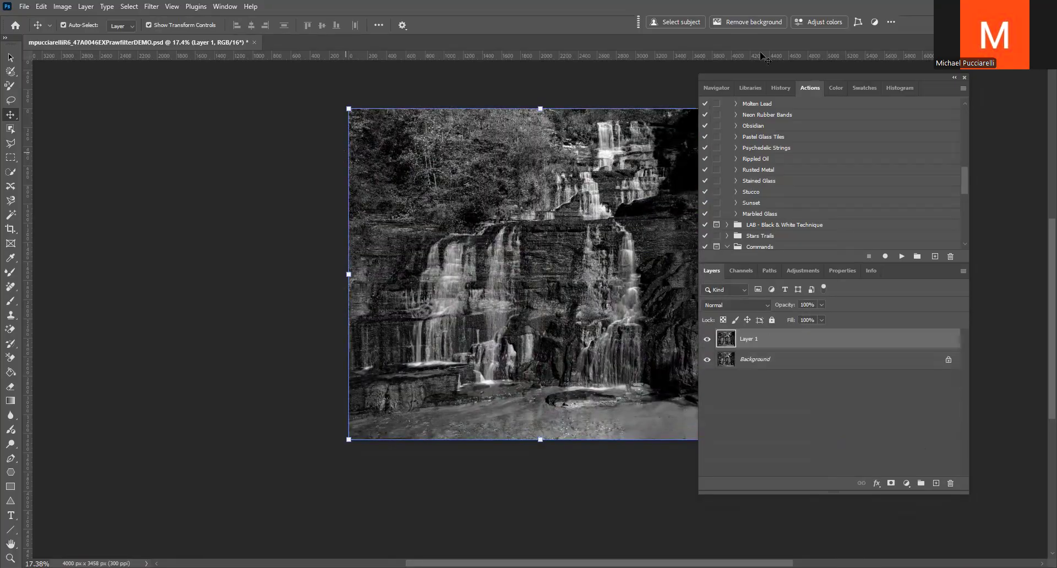
click(756, 170)
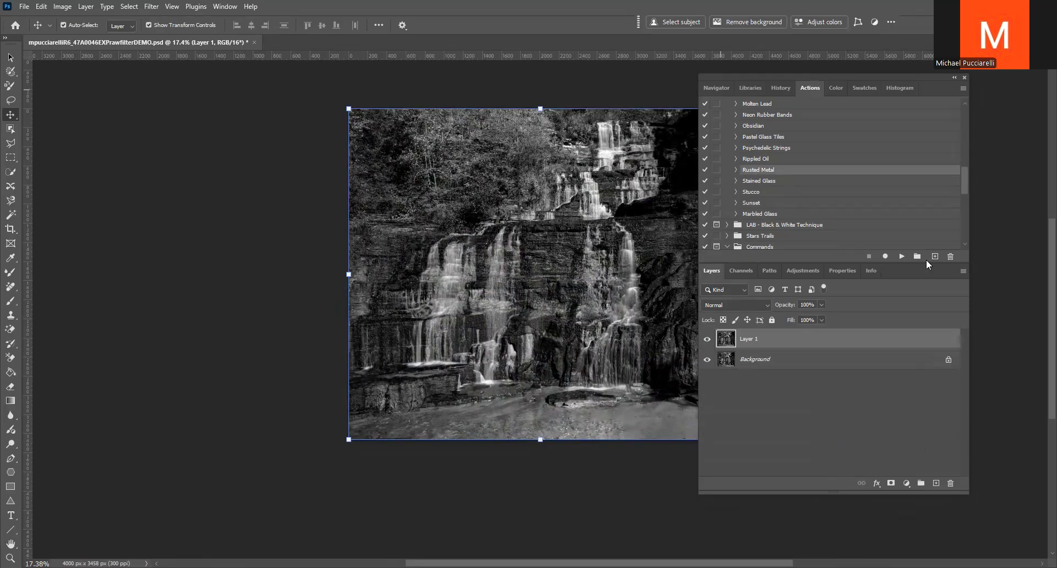
click(903, 256)
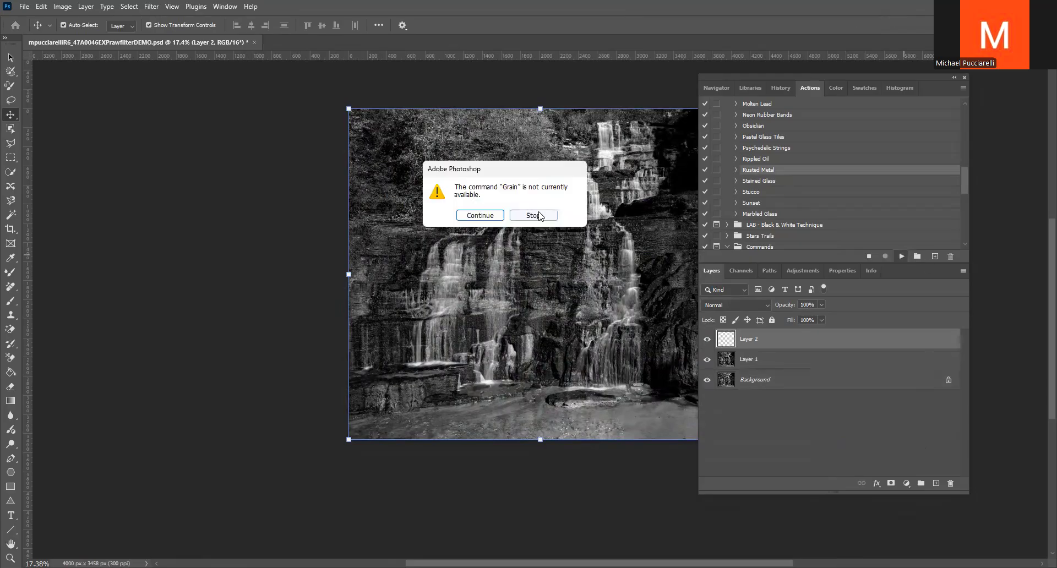
click(469, 214)
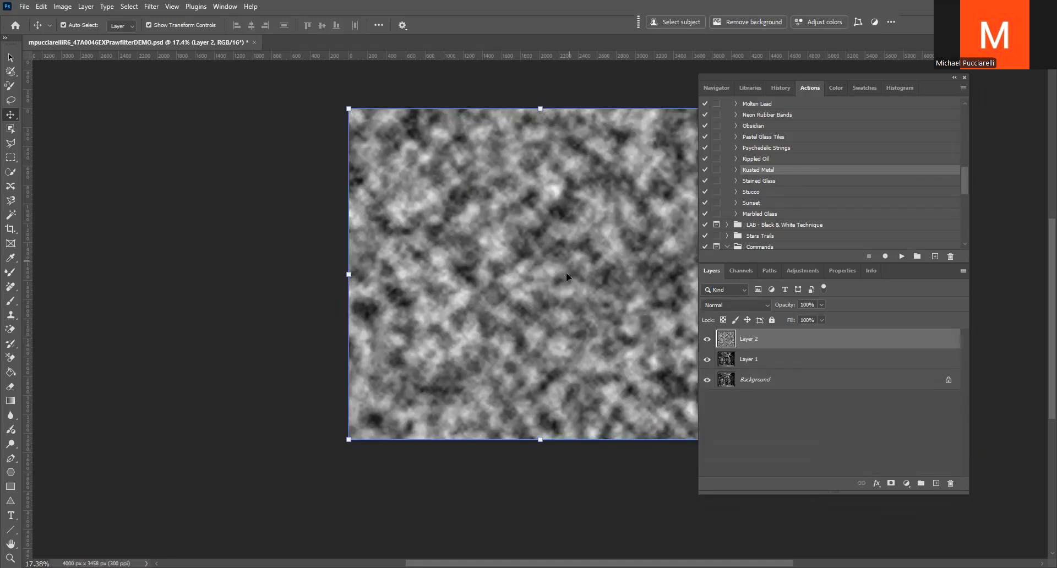
click(768, 305)
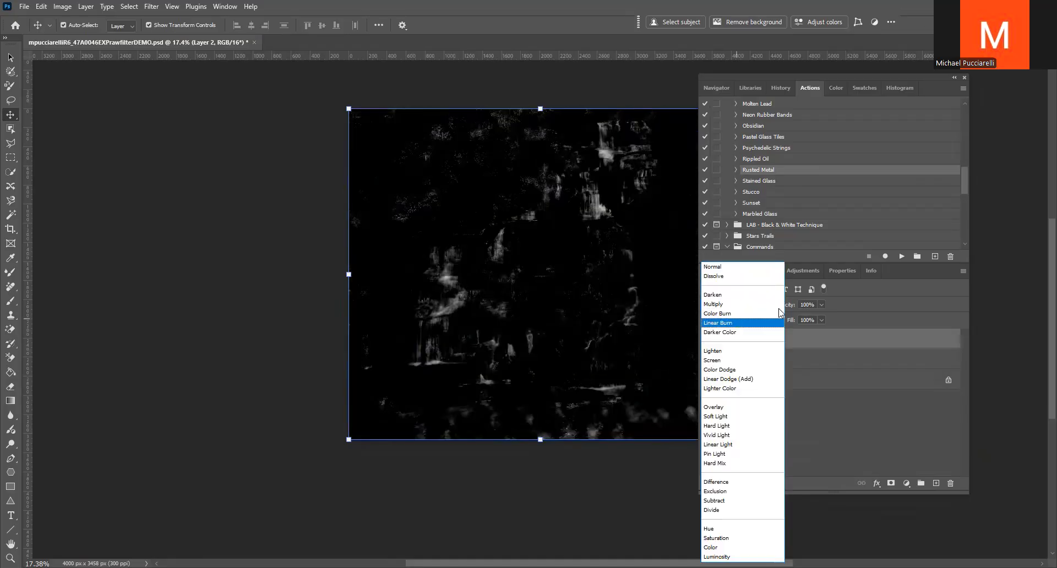
click(738, 323)
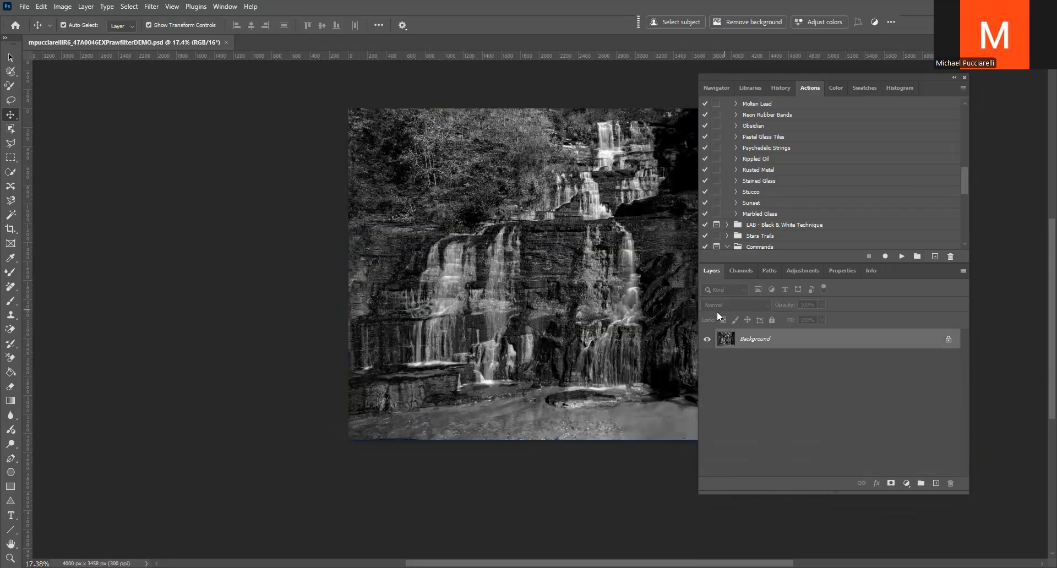
Duplicate the Background layer of the reverted document and run the Pastel Glass Tiles action over it
key(ctrl+j)
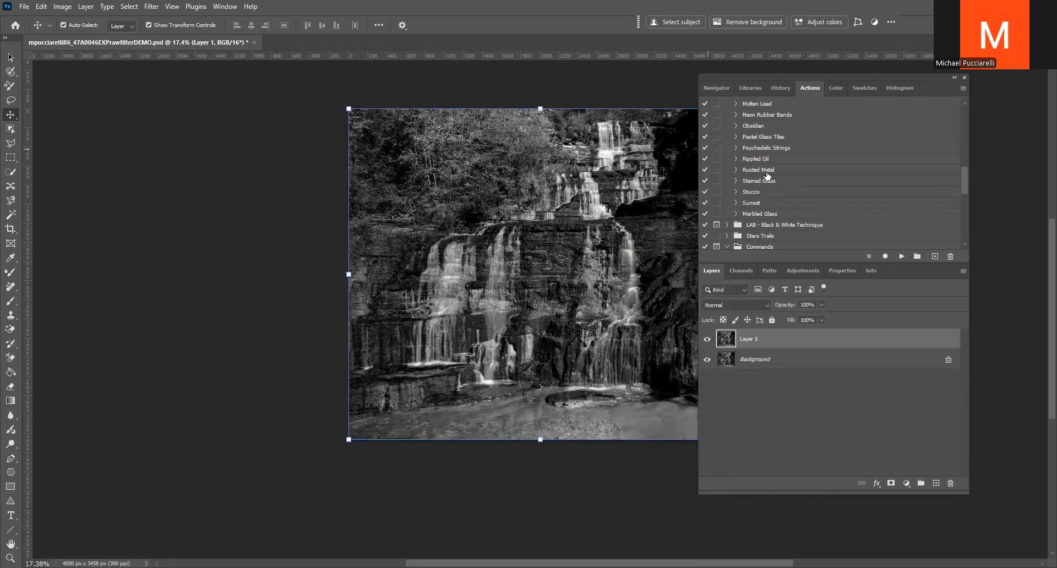
scroll(773, 182, up, 1)
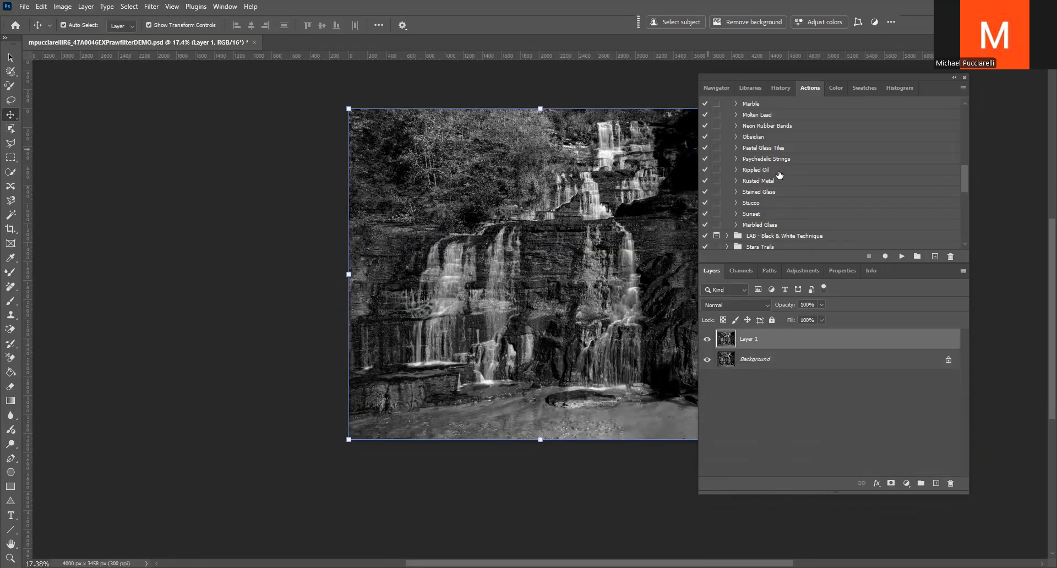
click(767, 149)
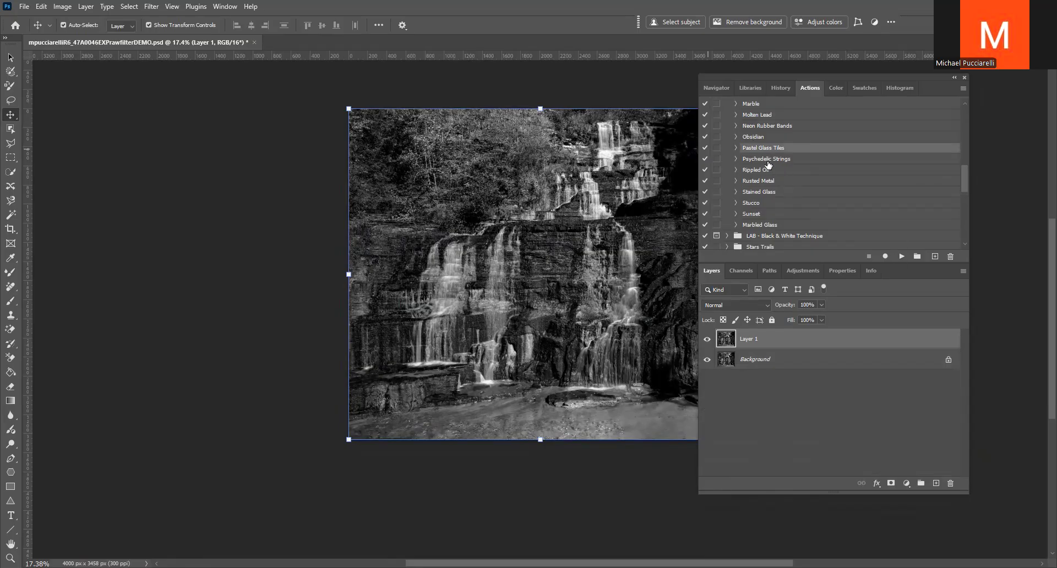
click(901, 256)
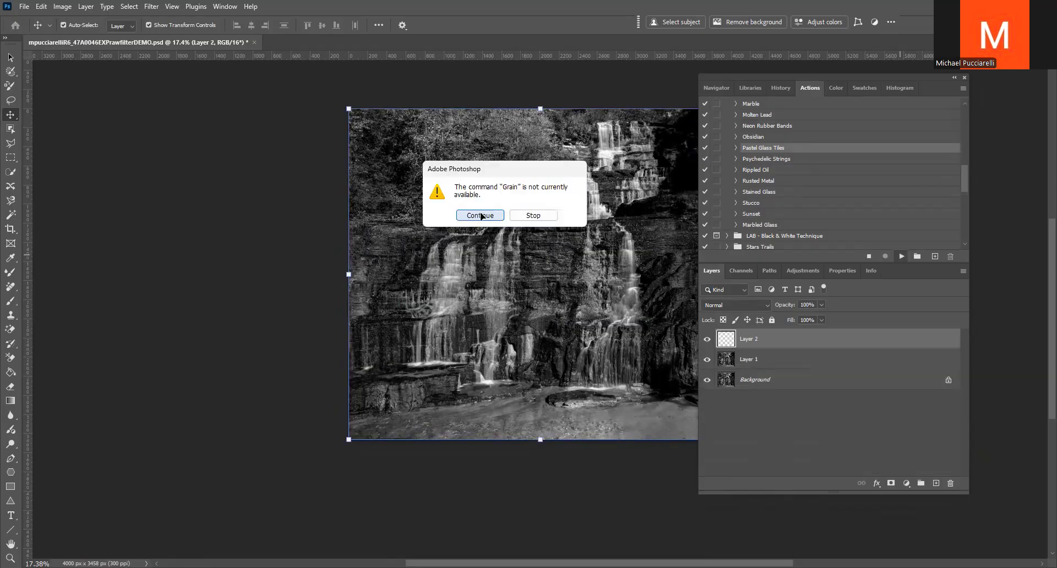
click(481, 216)
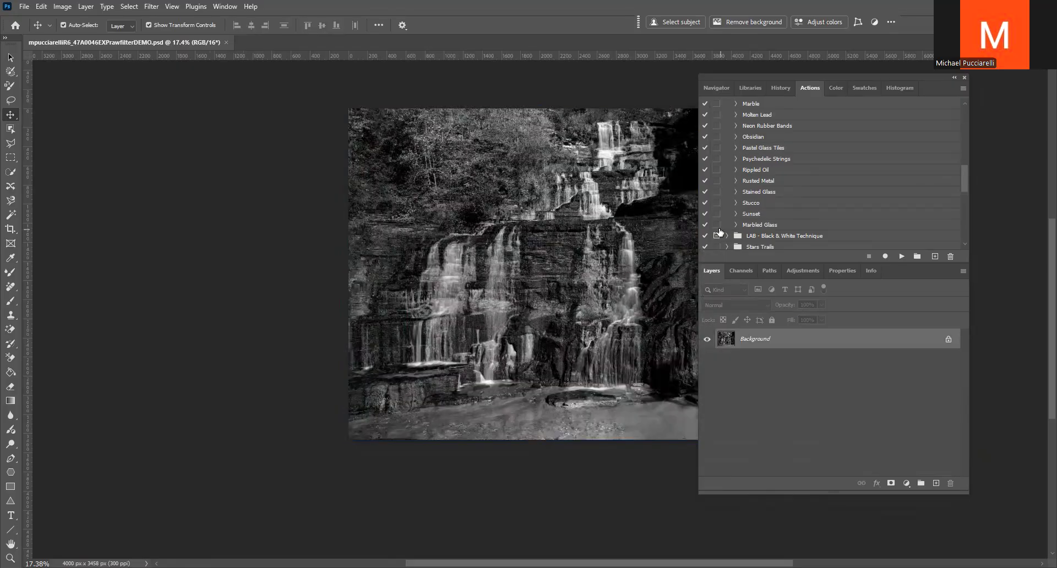
Duplicate the reverted Background layer and run the Bricks action from the Textures set, continuing past the unavailable command
scroll(766, 177, up, 3)
scroll(766, 175, up, 4)
scroll(769, 165, up, 4)
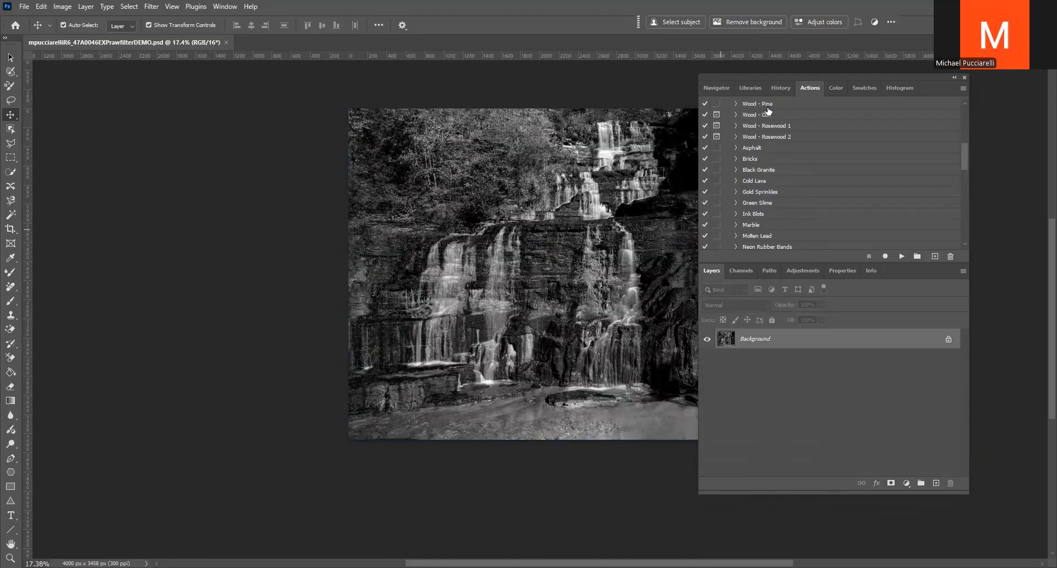
click(752, 158)
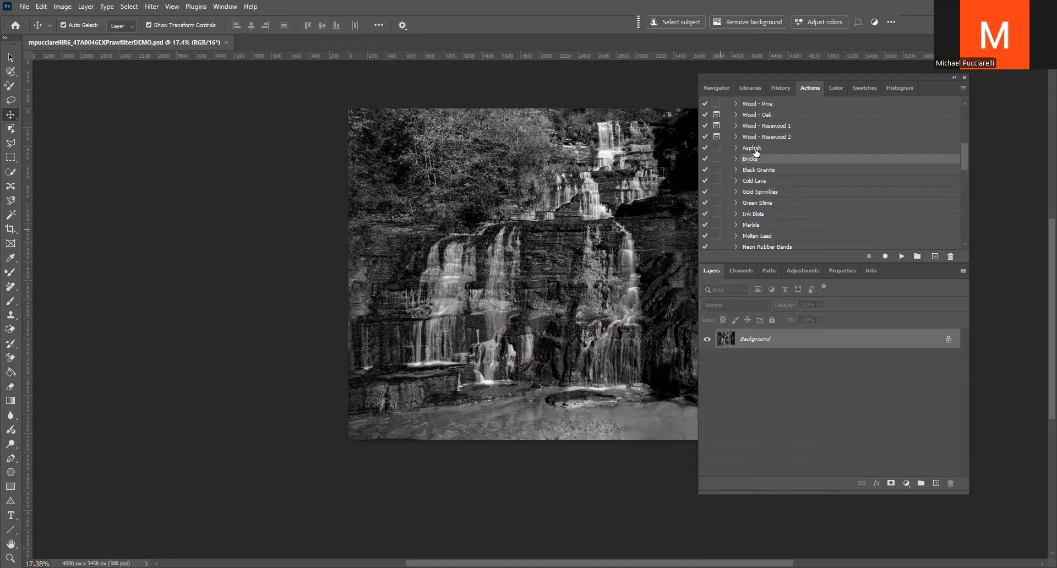
key(ctrl+j)
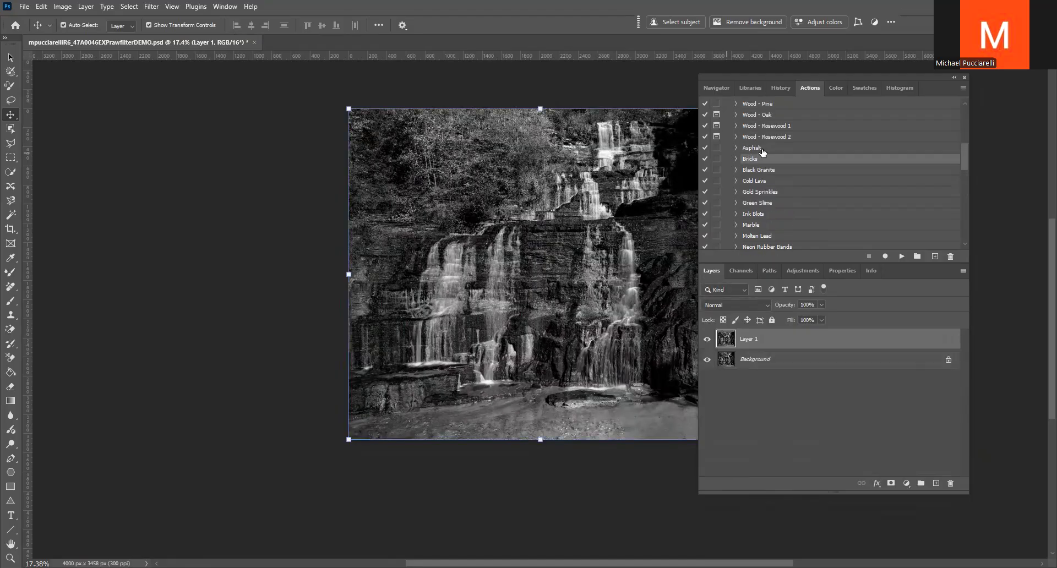
click(900, 257)
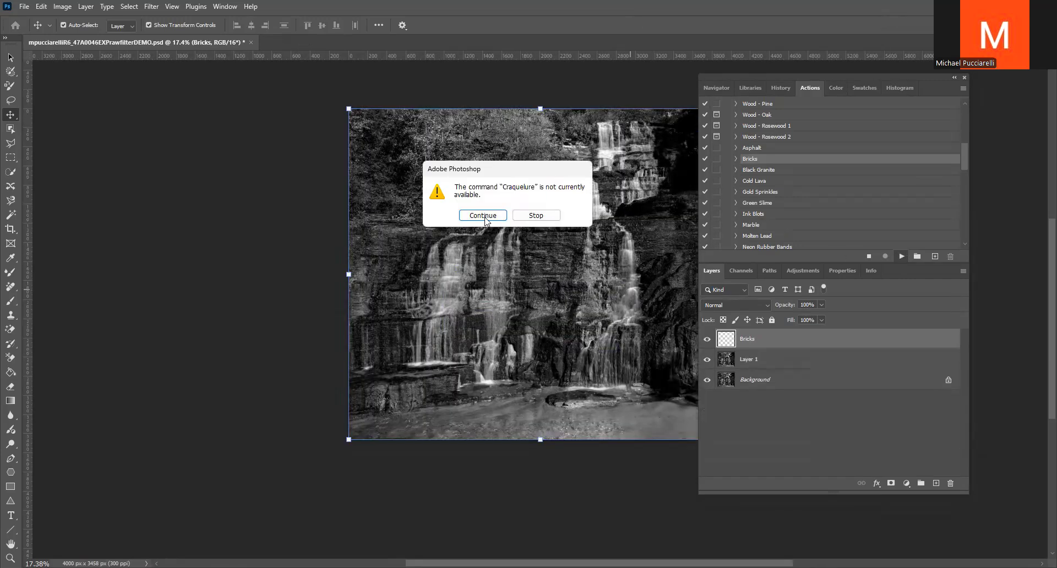
click(483, 216)
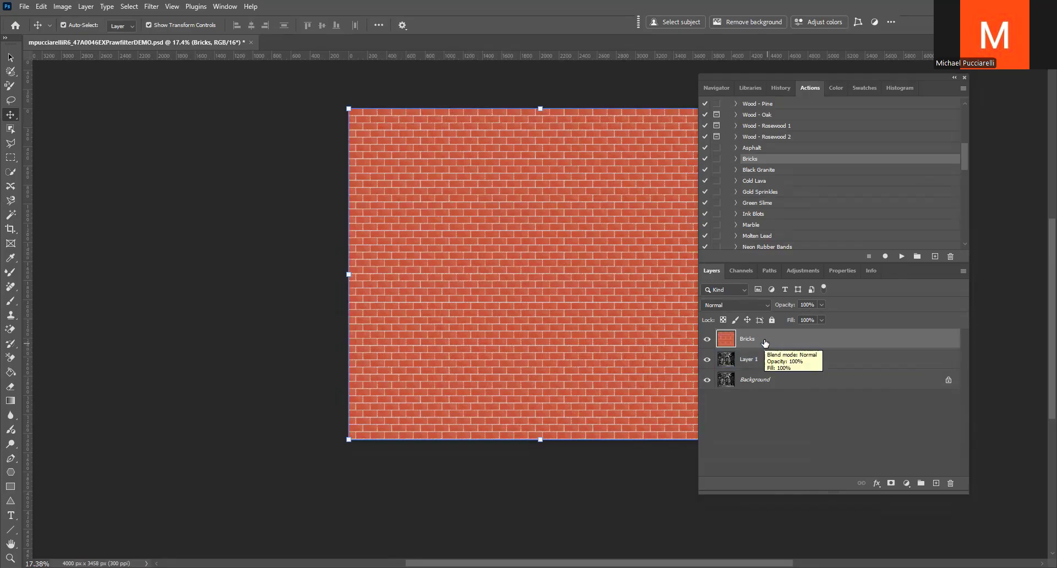
Add a layer mask to the Bricks layer, invert it to black and invert it back to white
click(891, 483)
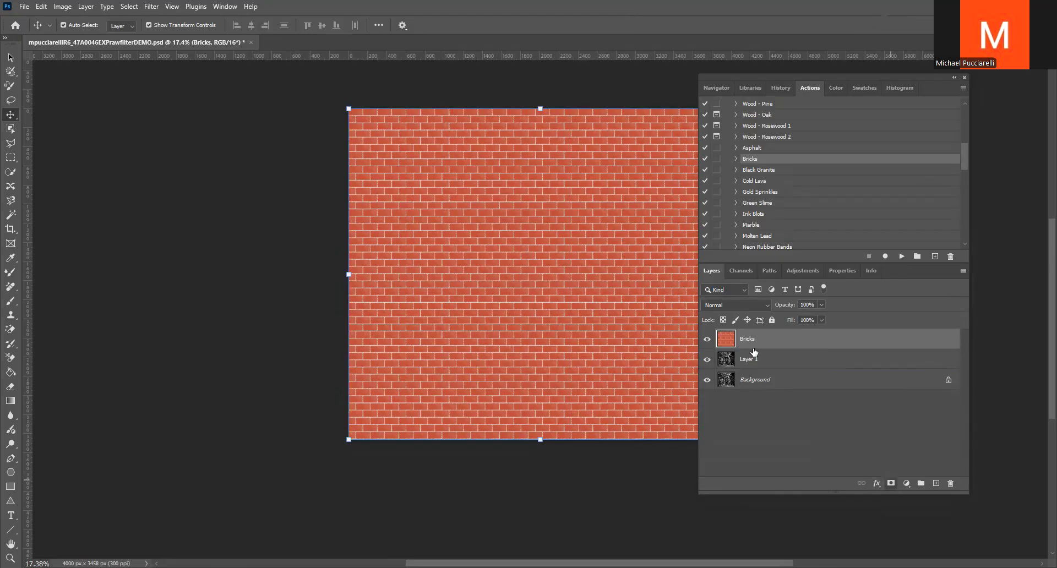
key(ctrl+i)
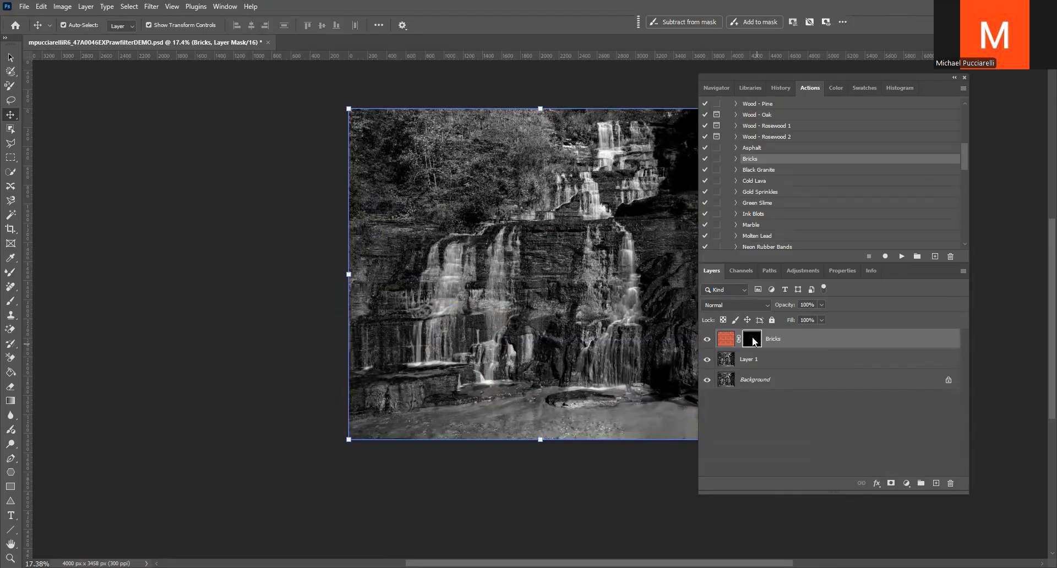
key(ctrl+i)
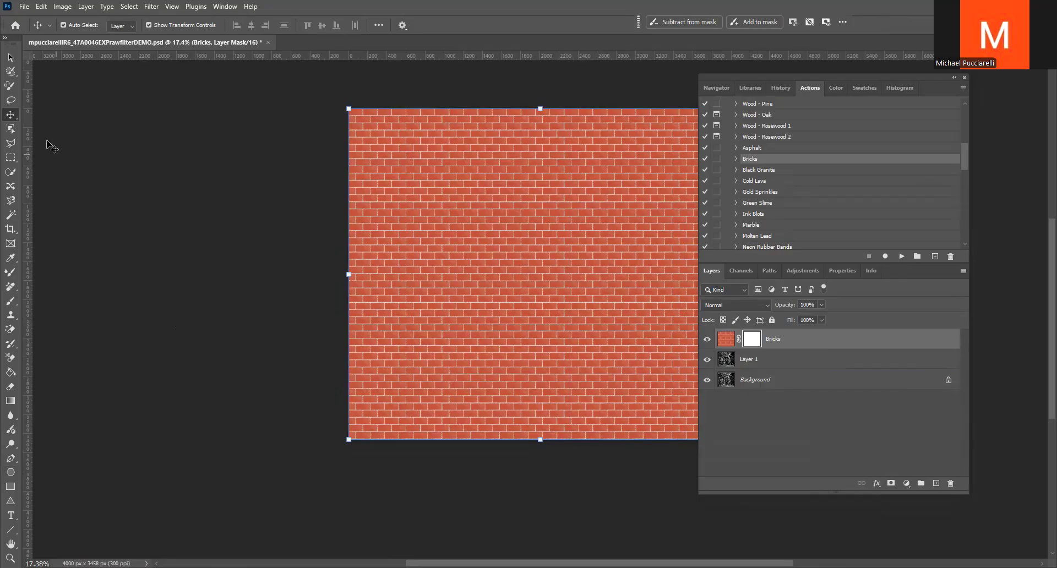
Zoom in to 25% and expand the tools to two columns so the foreground and background colours show
key(b)
scroll(11, 462, down, 2)
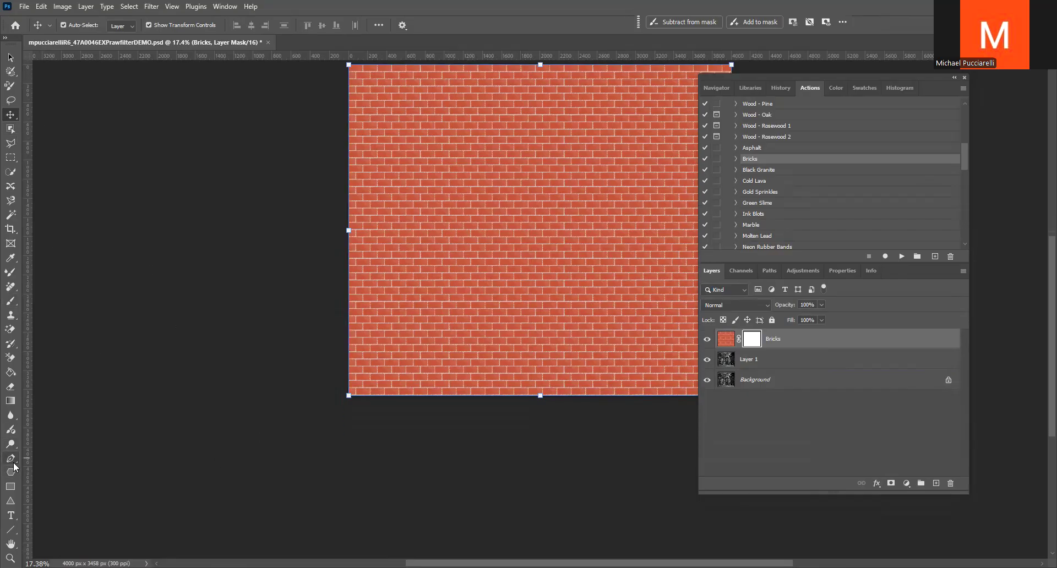
scroll(29, 524, up, 2)
scroll(32, 532, down, 1)
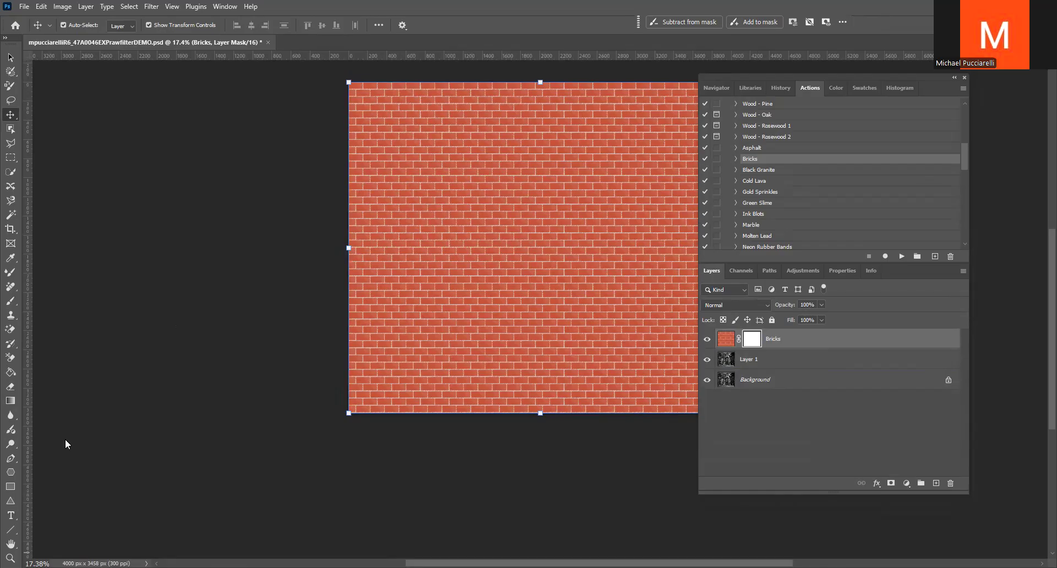
scroll(110, 354, down, 3)
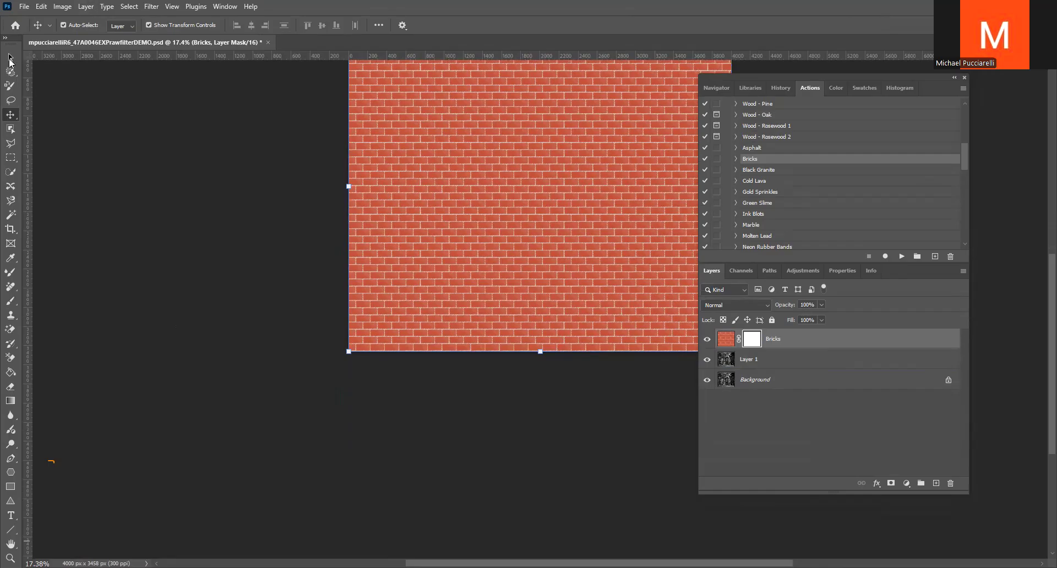
key(l)
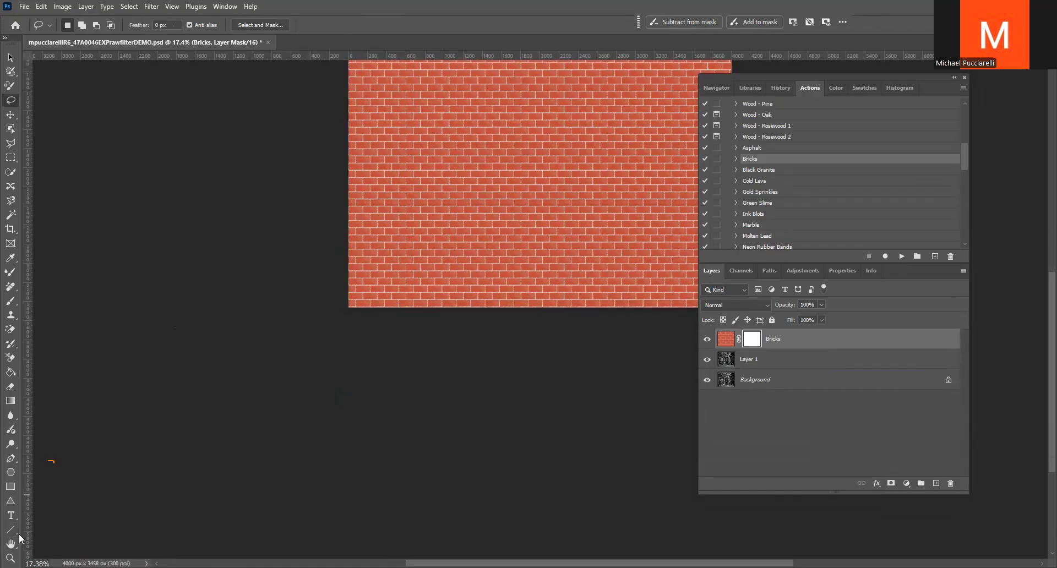
key(z)
click(65, 517)
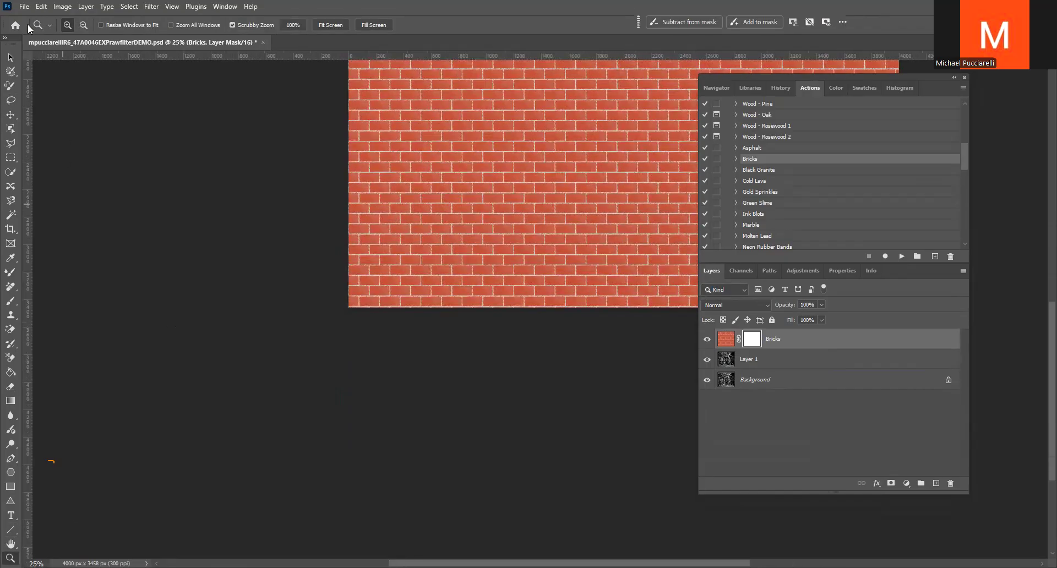
click(7, 40)
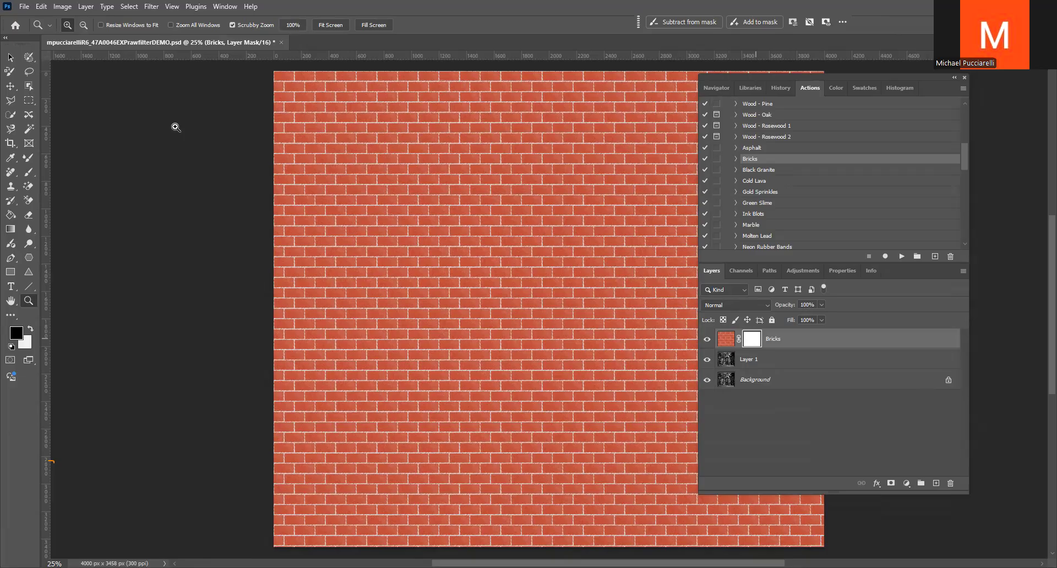
Paint black on the Bricks layer mask with an enlarged soft brush to reveal the waterfall along the image's left and lower areas
click(29, 172)
mouse_move(387, 210)
mouse_down()
mouse_move(351, 245)
mouse_move(333, 226)
mouse_move(341, 299)
mouse_move(290, 297)
mouse_up()
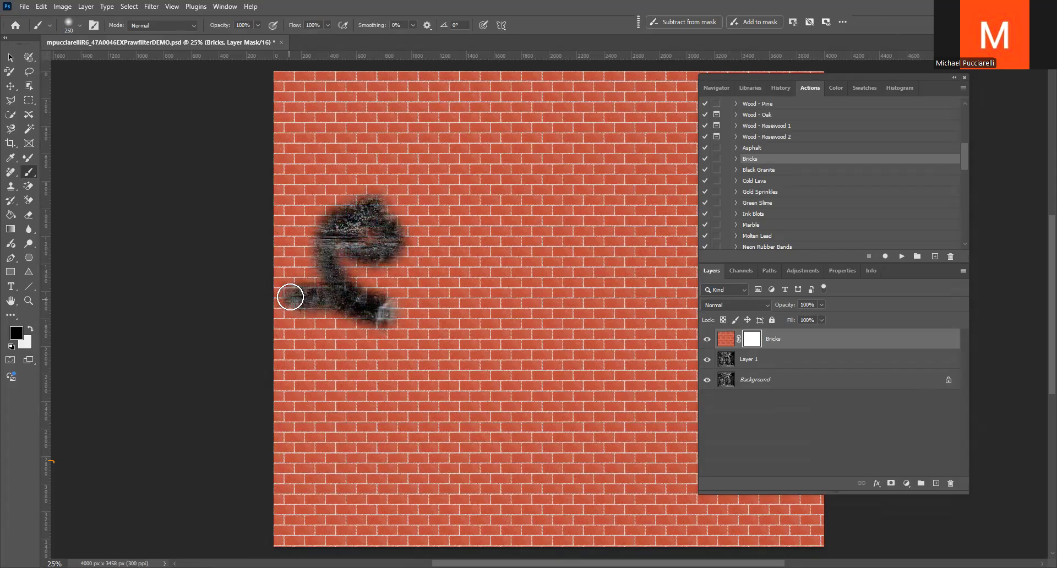
key(bracketright)
key(bracketright)
key(bracketright)
key(bracketright)
key(bracketright)
key(bracketright)
key(bracketright)
key(bracketright)
key(bracketright)
key(bracketright)
key(bracketright)
key(bracketright)
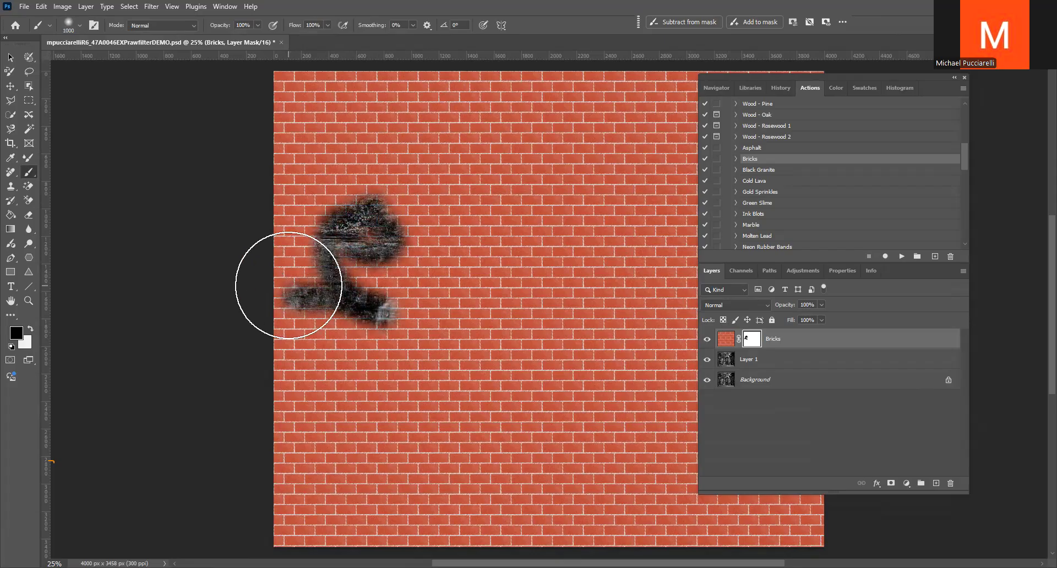
click(299, 303)
mouse_move(299, 303)
mouse_down()
mouse_move(332, 431)
mouse_move(342, 203)
mouse_move(321, 146)
mouse_move(374, 447)
mouse_move(589, 425)
mouse_move(625, 484)
mouse_move(484, 507)
mouse_move(462, 523)
mouse_up()
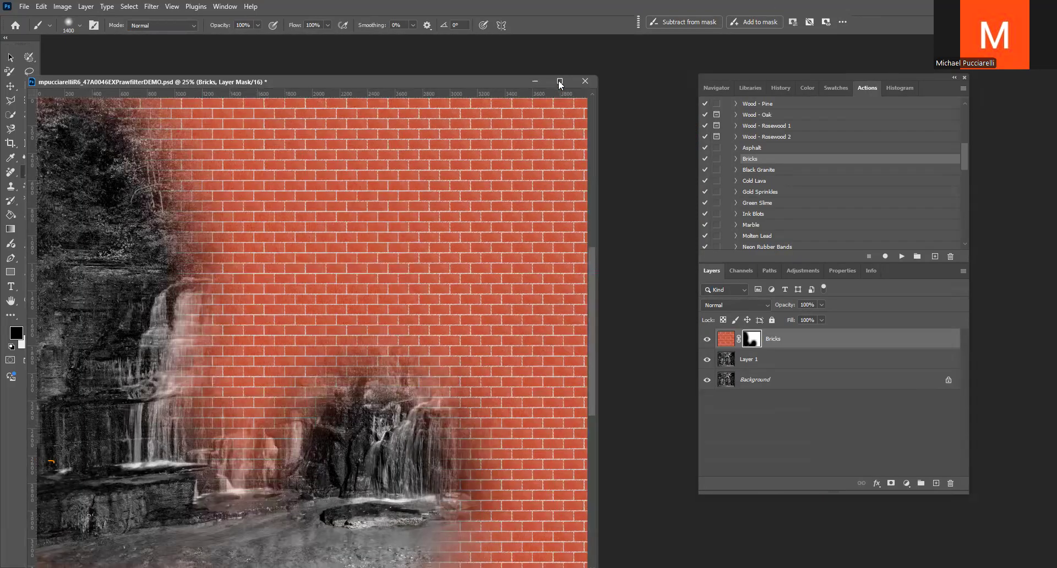
Revert the document, duplicate its Background layer and run the Asphalt action from the Textures set on the copy
click(560, 82)
mouse_move(684, 87)
mouse_down()
mouse_move(610, 94)
mouse_move(597, 128)
mouse_up()
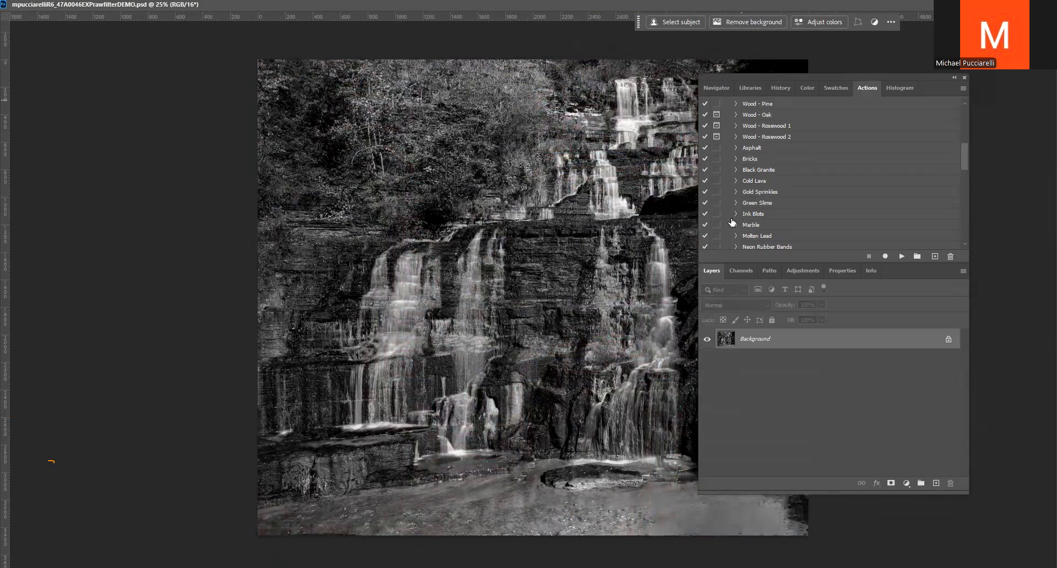
key(ctrl+j)
scroll(771, 165, up, 1)
scroll(780, 167, up, 3)
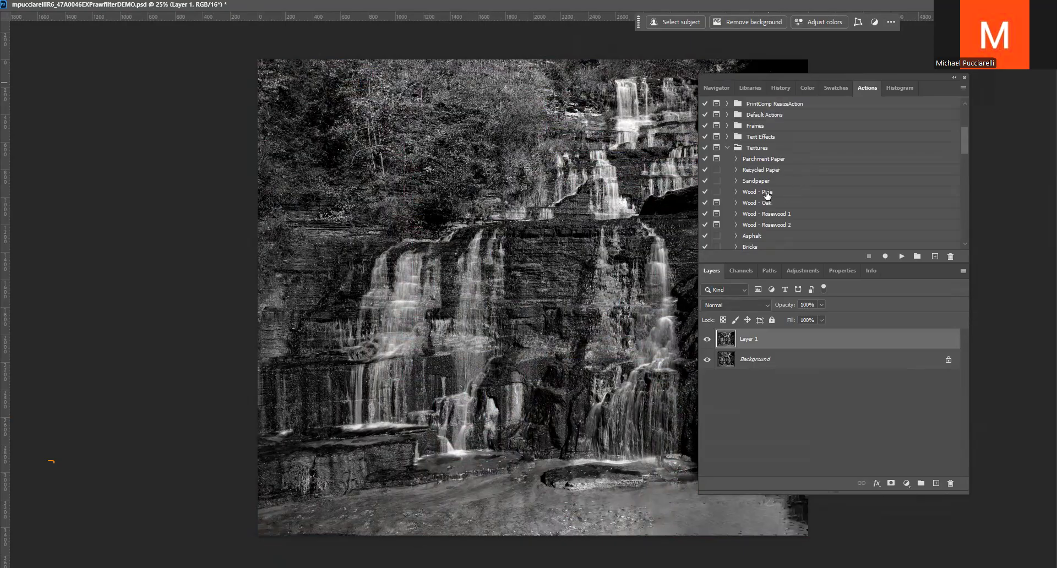
scroll(791, 211, down, 1)
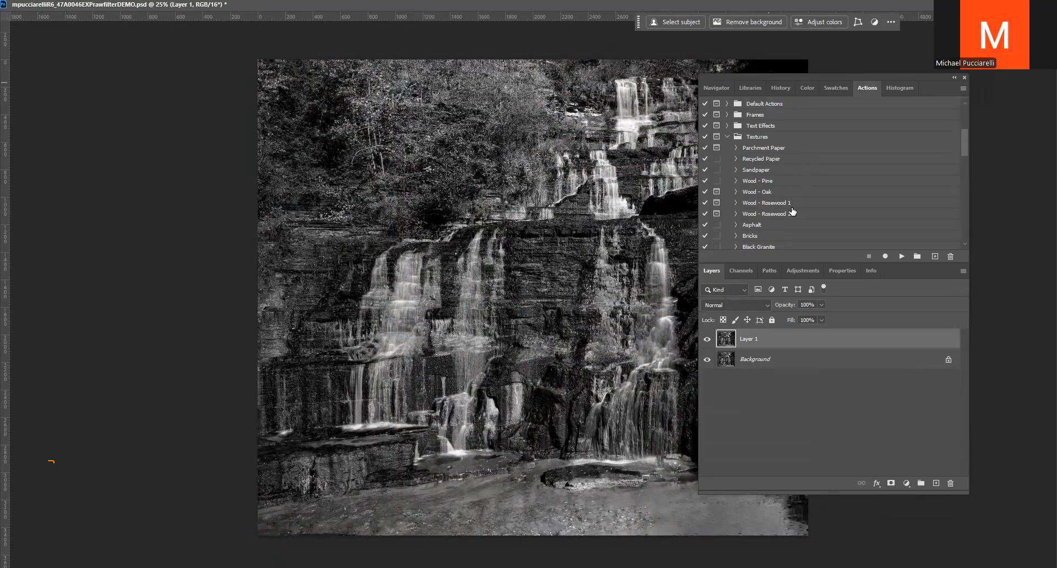
click(758, 226)
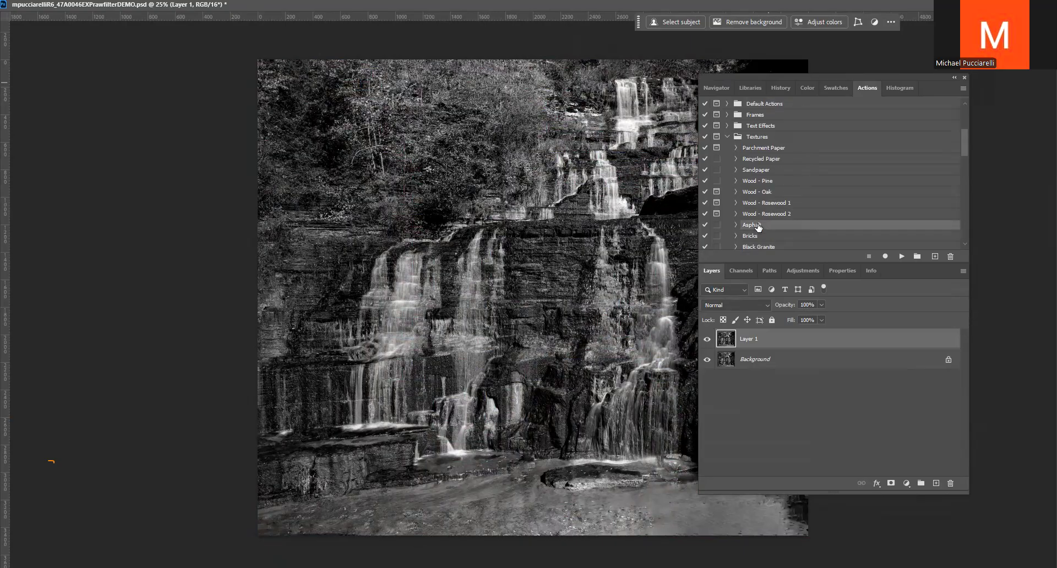
click(901, 257)
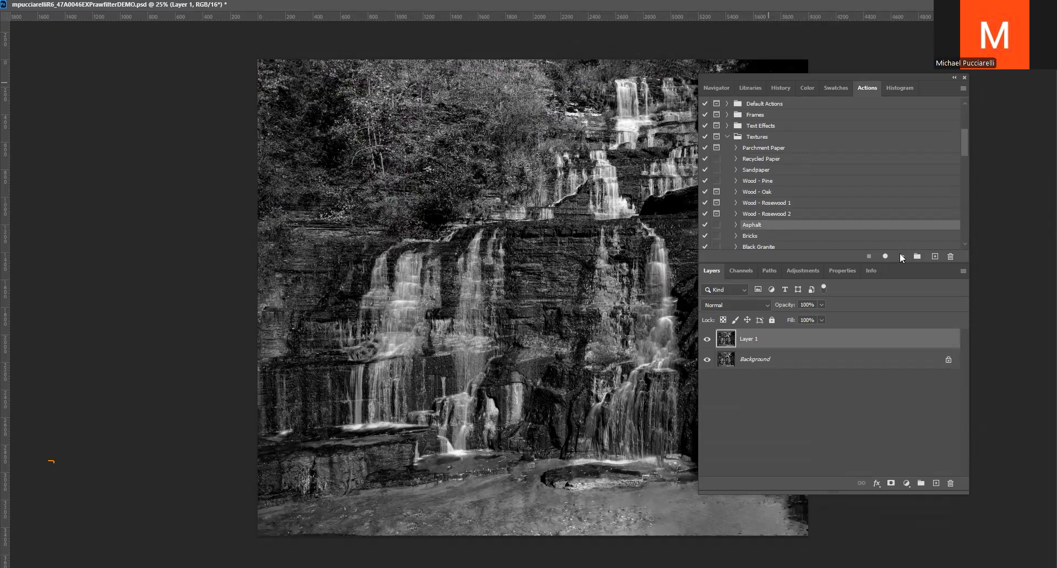
click(489, 216)
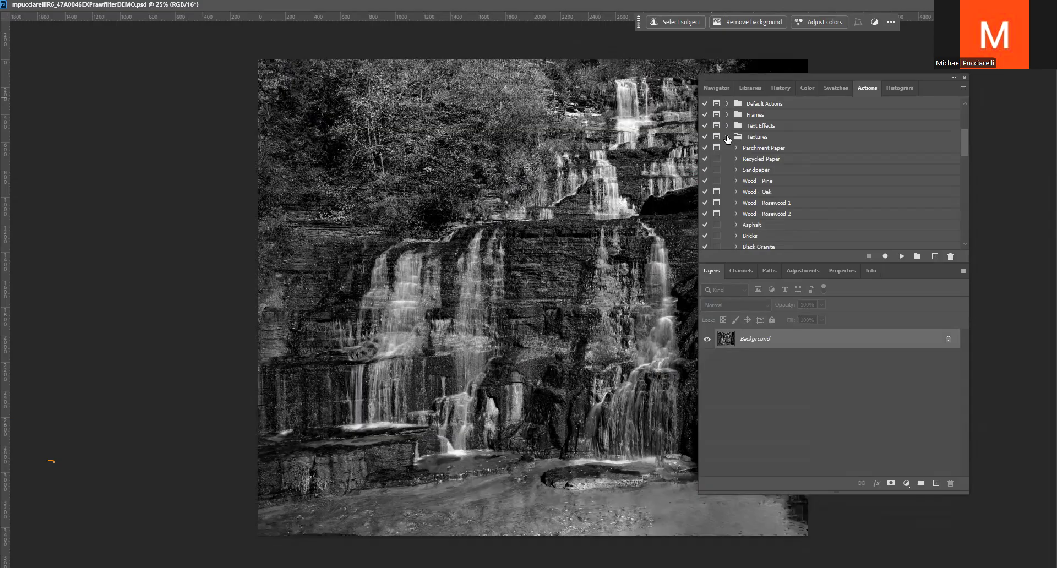
Collapse the Textures action set, then close the waterfall document and open the recent 47A0021PhotoEXP seascape file in its place
click(725, 137)
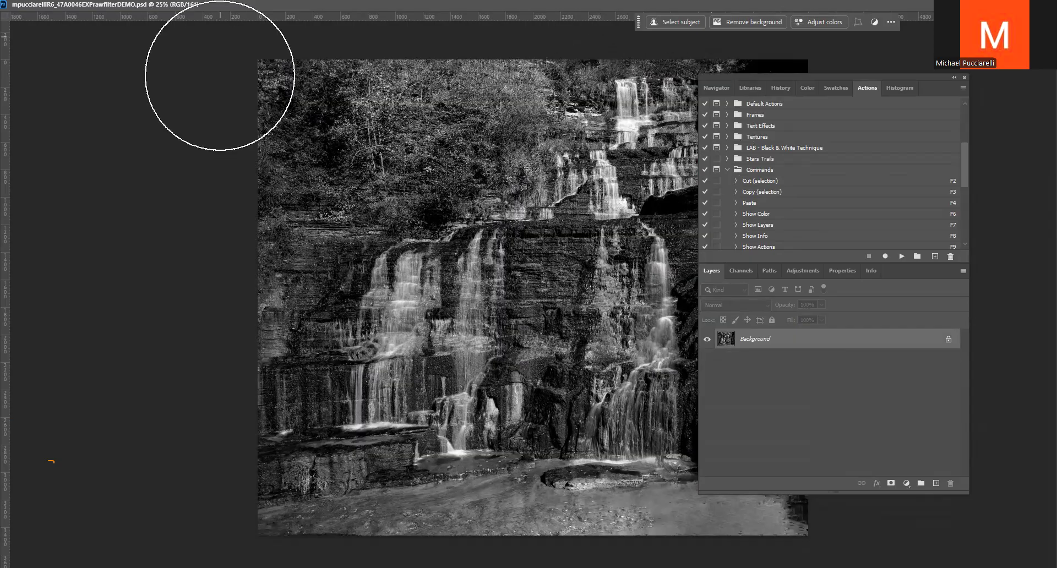
scroll(443, 229, up, 1)
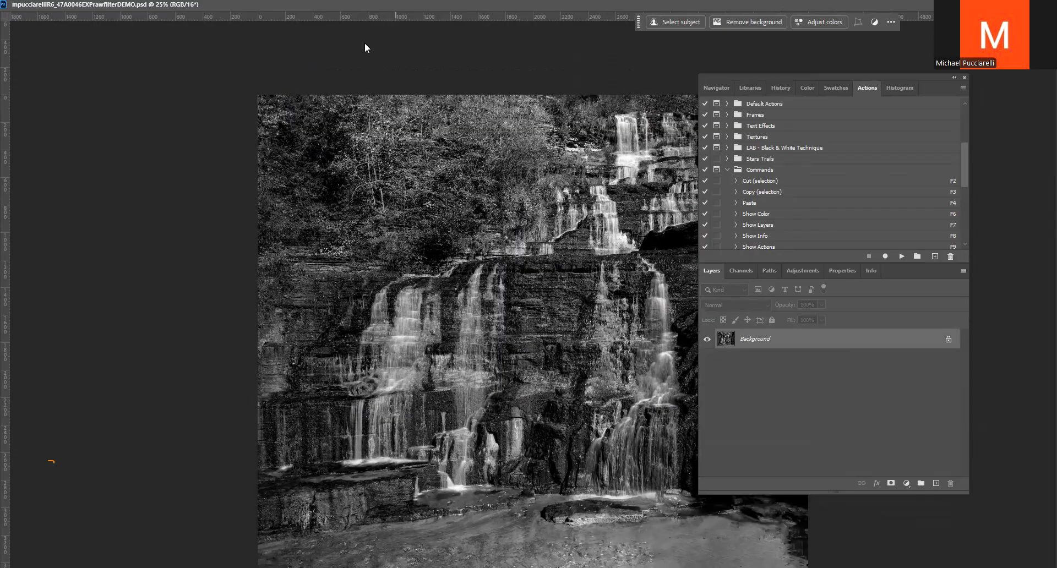
key(f)
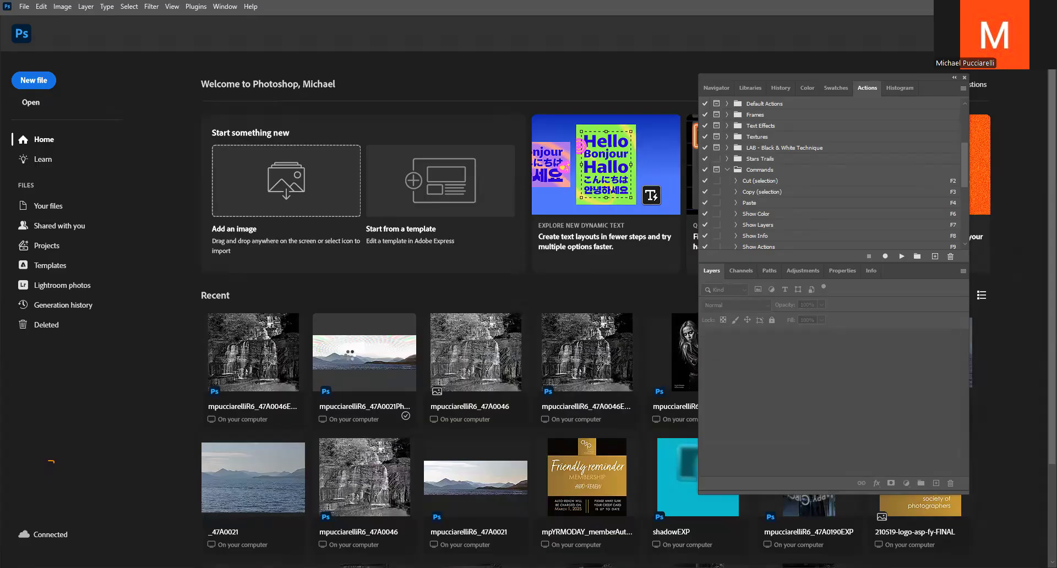
click(348, 356)
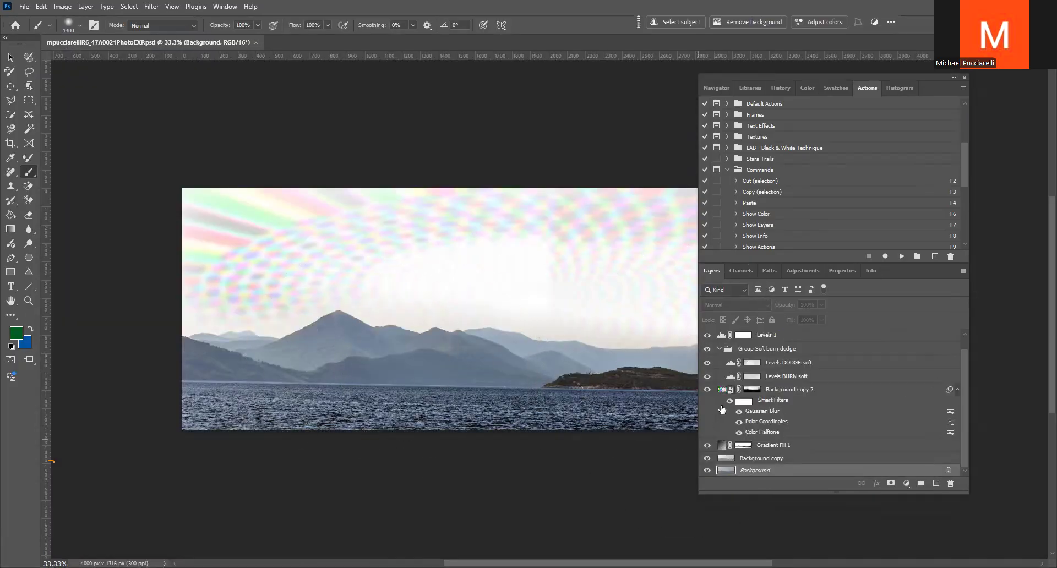
Collapse the Commands action set and select the LAB - Black & White Technique set
click(722, 460)
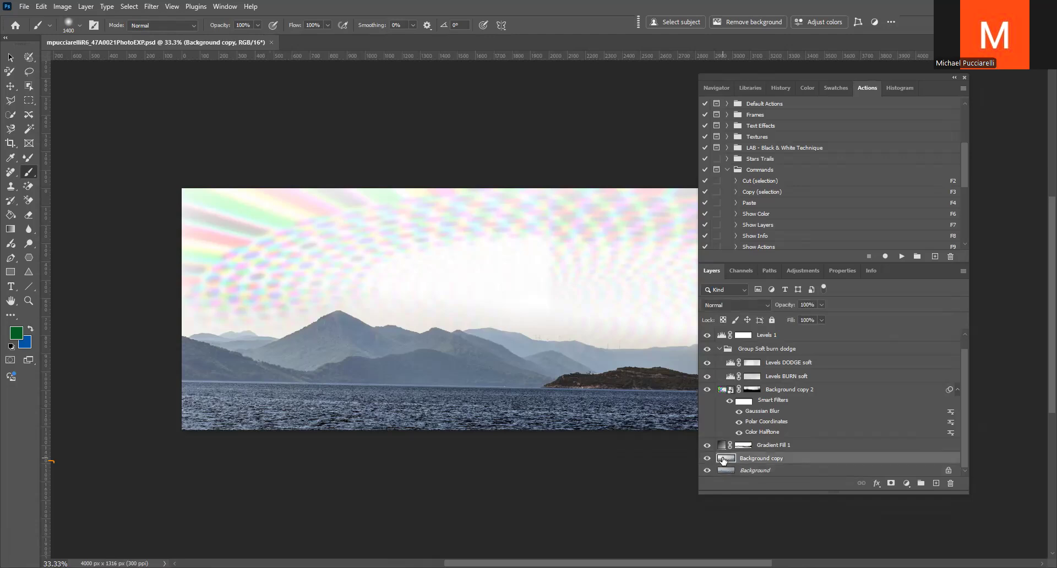
click(722, 334)
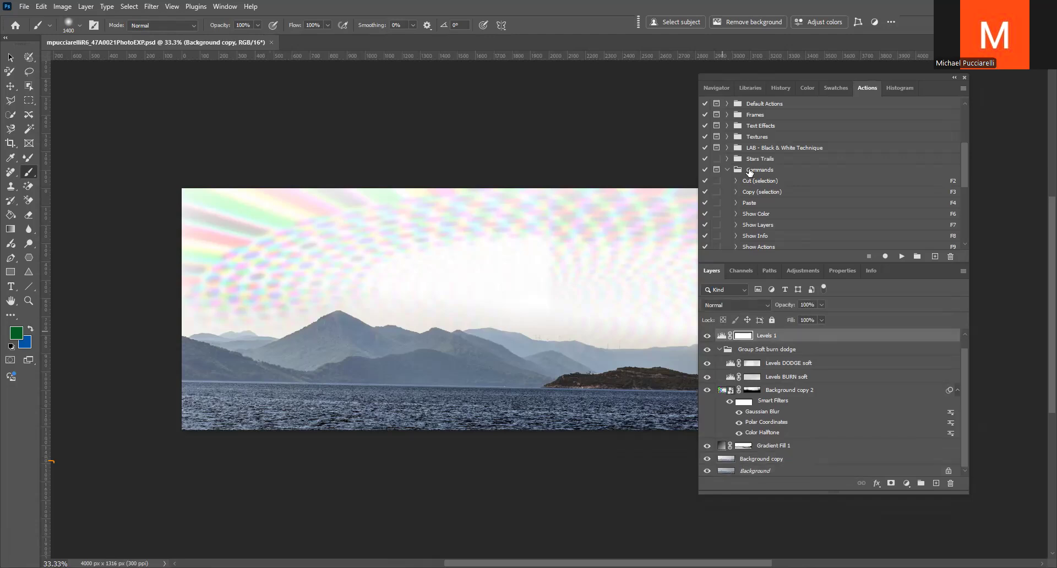
click(726, 171)
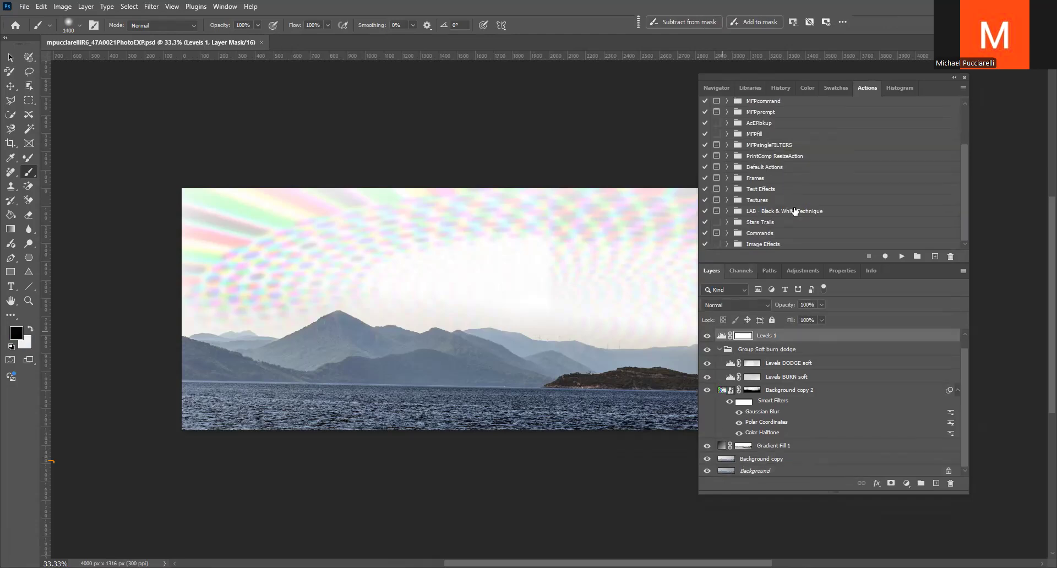
click(769, 211)
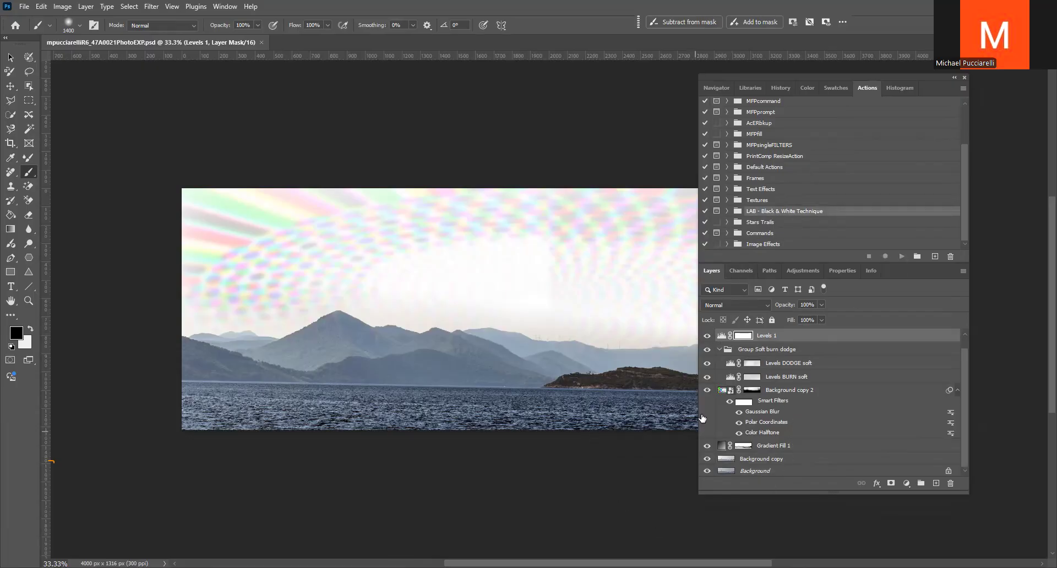
Hide the Levels 1, Group Soft burn dodge, Background copy 2 and Gradient Fill 1 layers, and select the Background copy layer
click(721, 447)
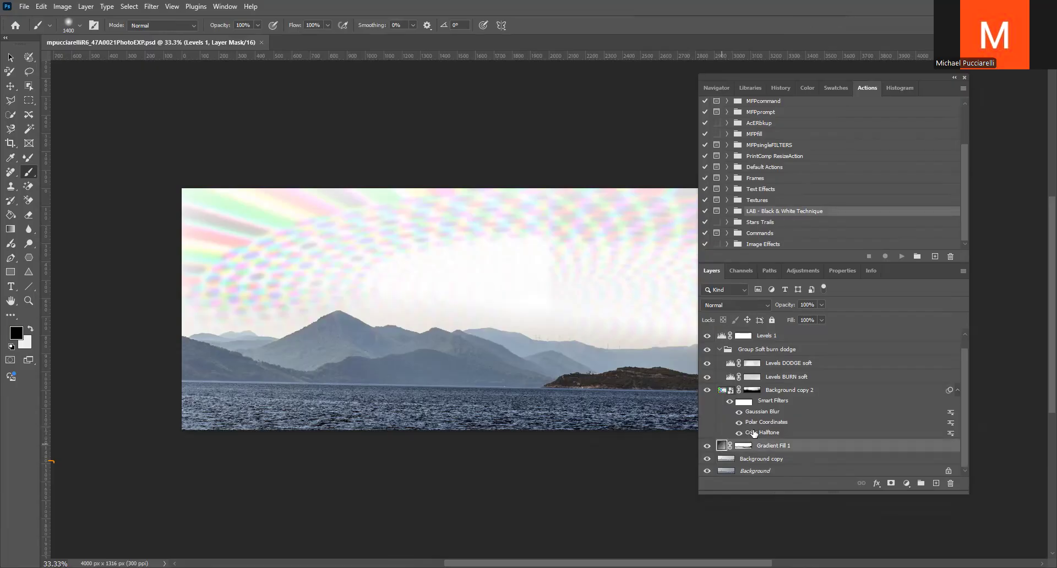
scroll(759, 403, up, 1)
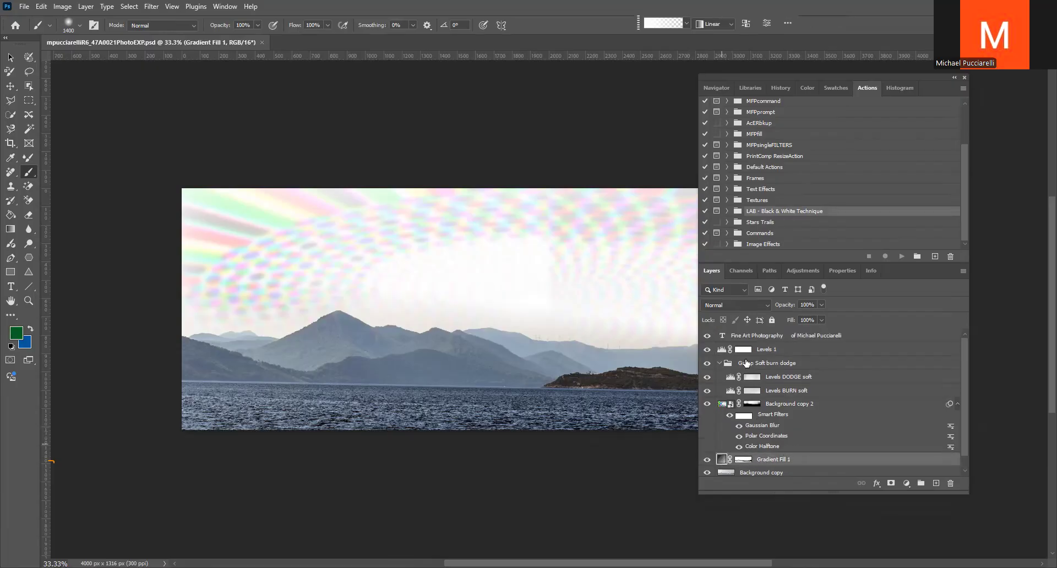
click(742, 349)
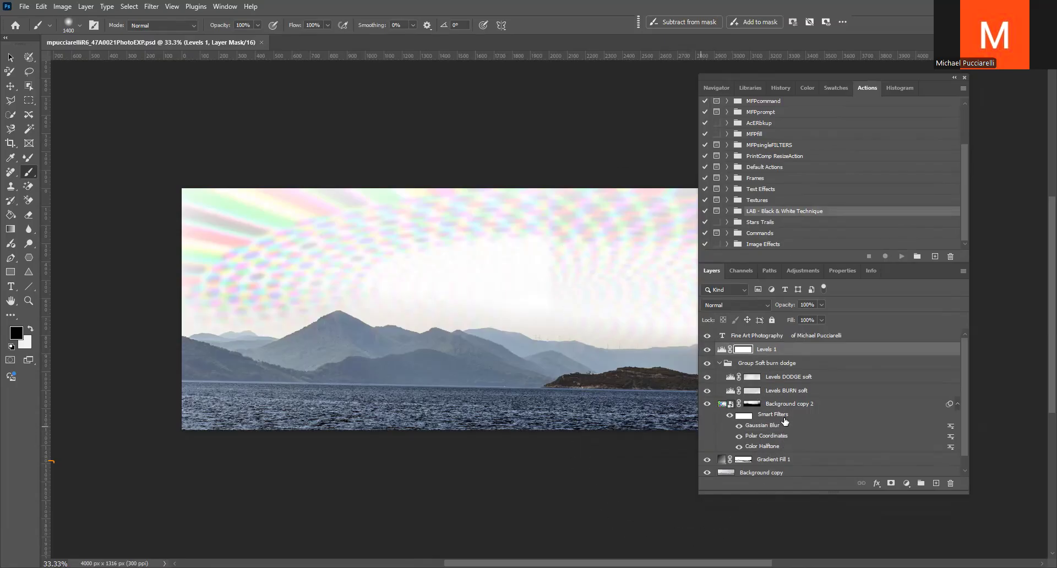
click(707, 350)
click(707, 364)
click(707, 377)
click(706, 363)
scroll(709, 394, down, 1)
click(707, 389)
click(707, 444)
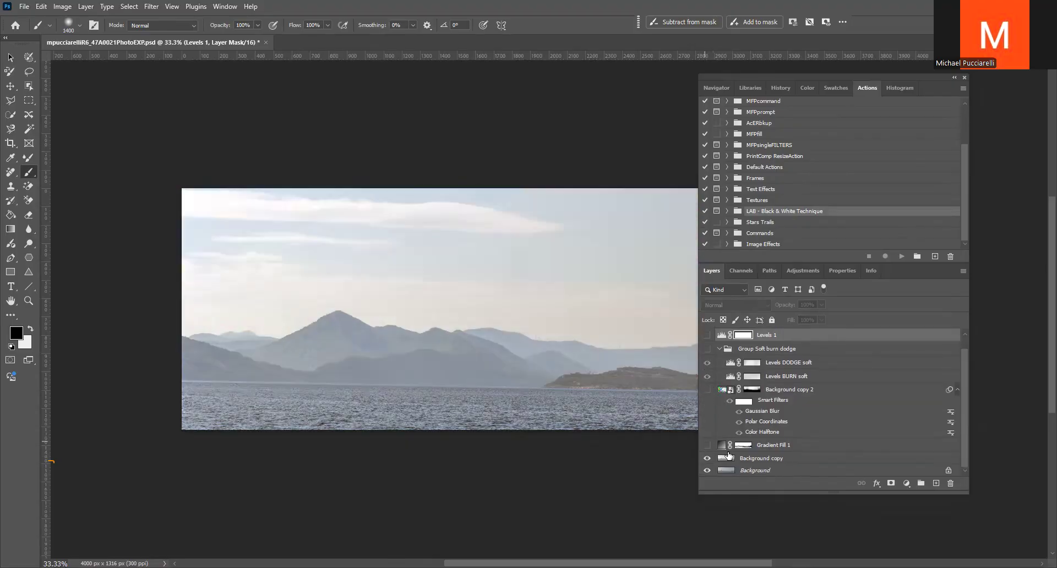
click(721, 461)
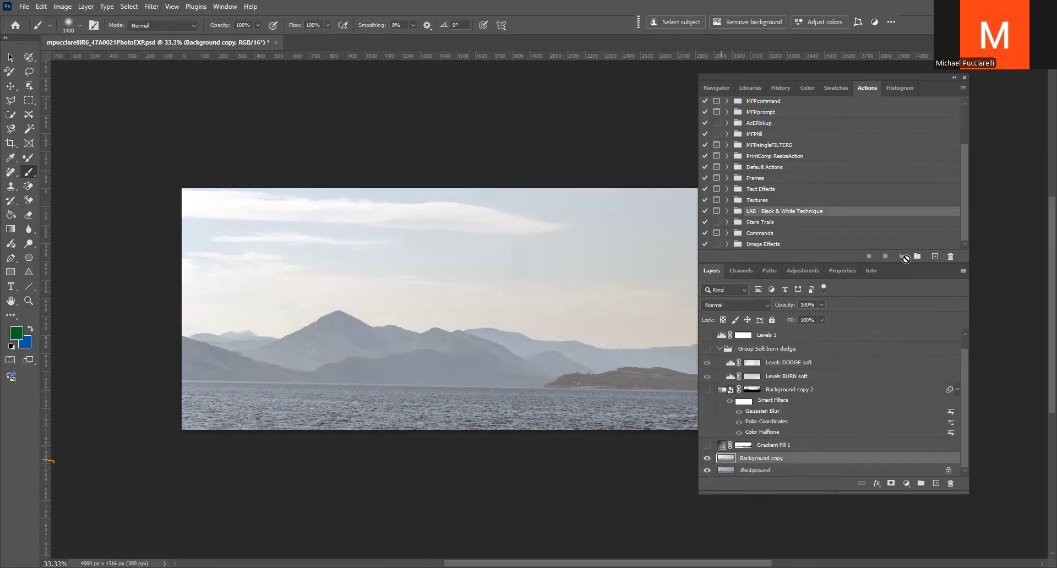
double_click(725, 459)
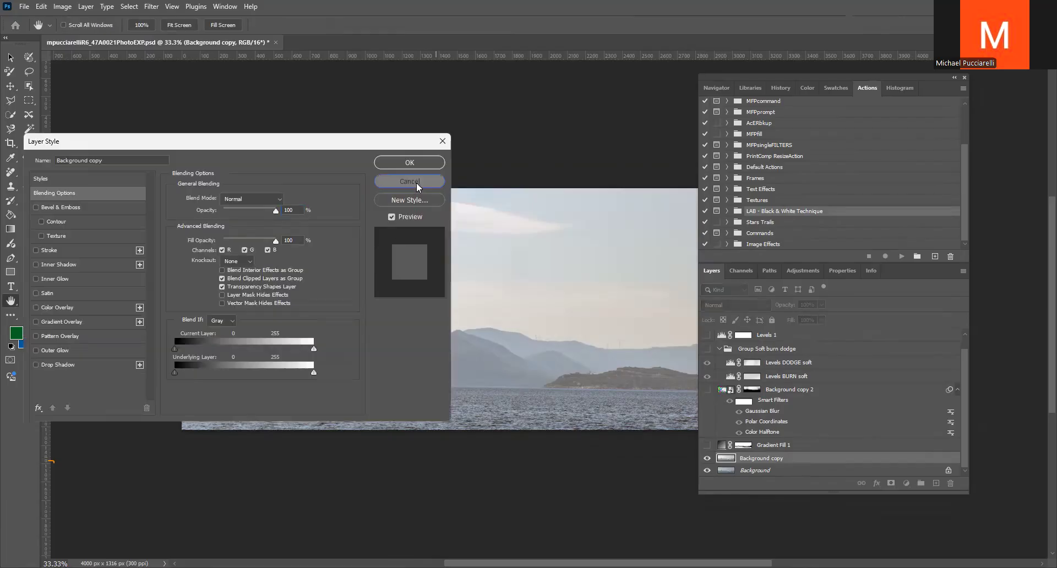
click(416, 182)
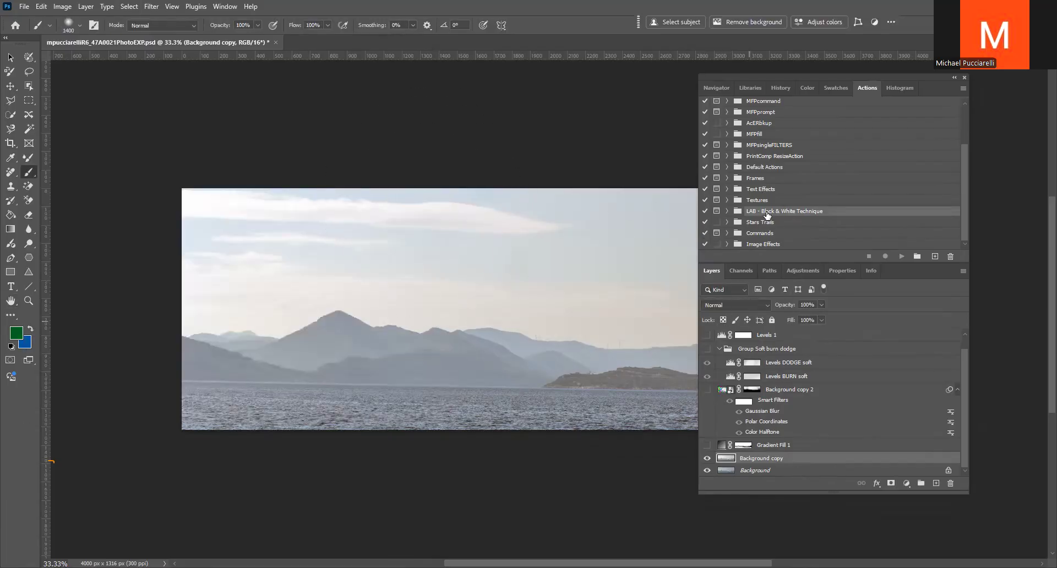
Run the Photo Toner Technique action on the seascape, shifting the tint's hue and lowering its saturation and lightness to -28
click(727, 212)
click(770, 222)
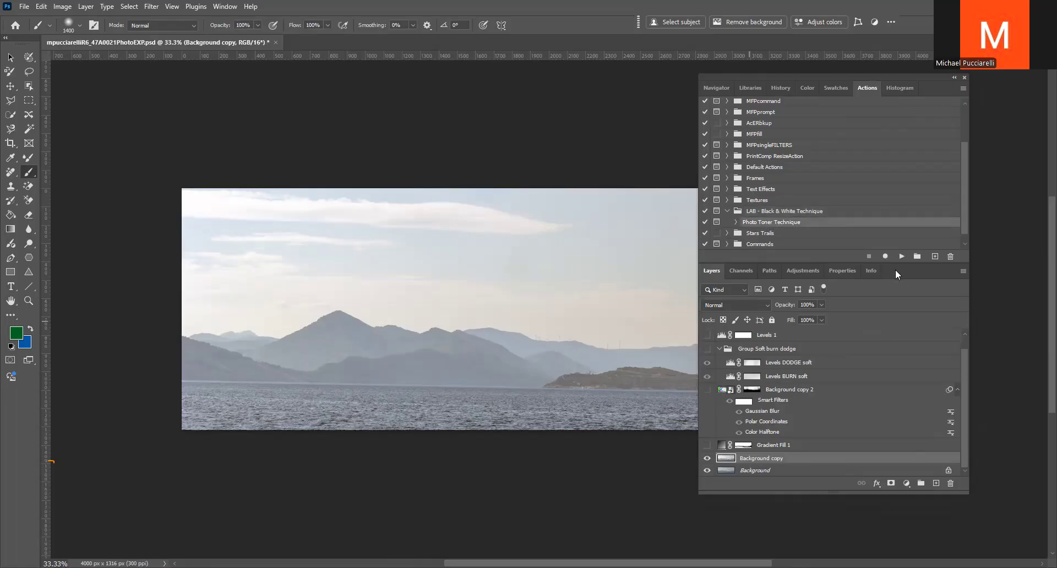
click(901, 257)
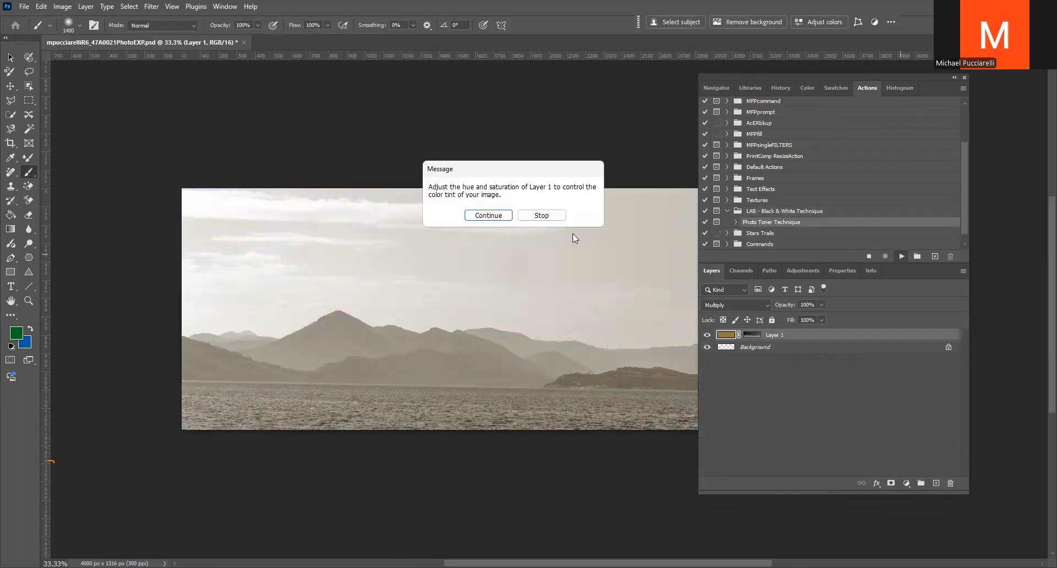
click(488, 215)
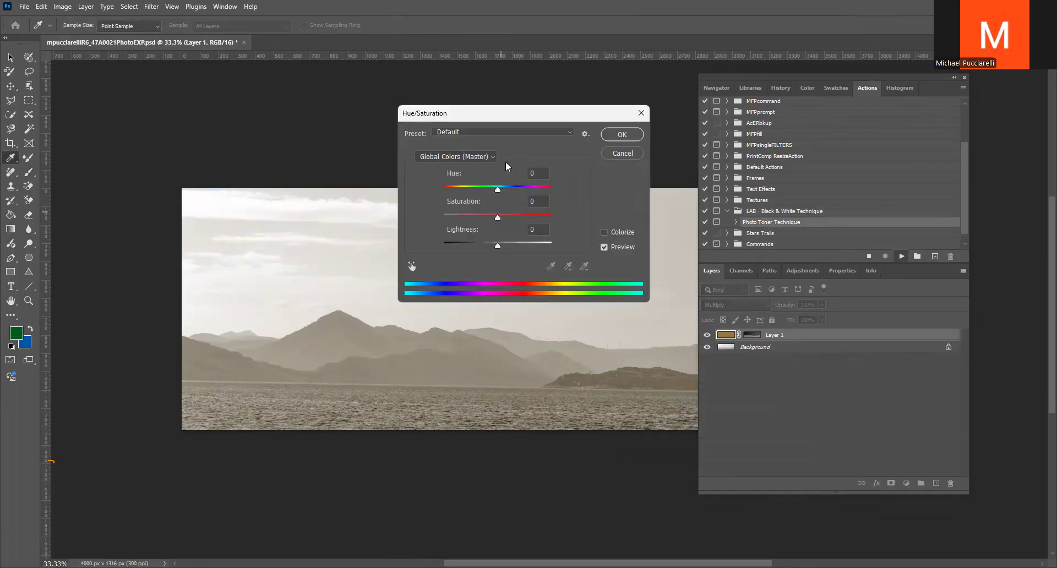
drag(496, 248, 480, 188)
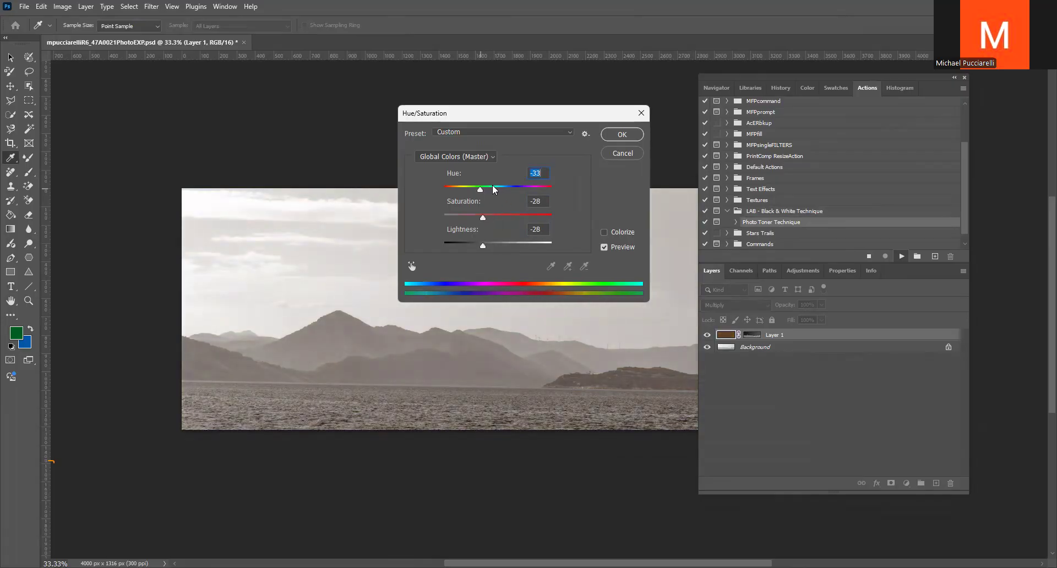
click(612, 133)
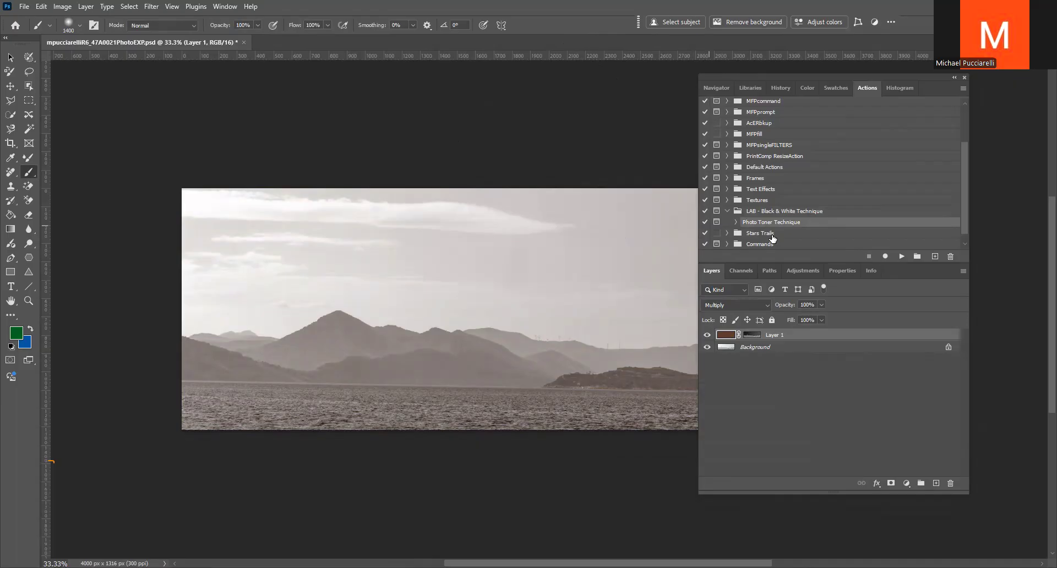
Close the reverted seascape document and open the recent waterfall file
scroll(801, 243, down, 1)
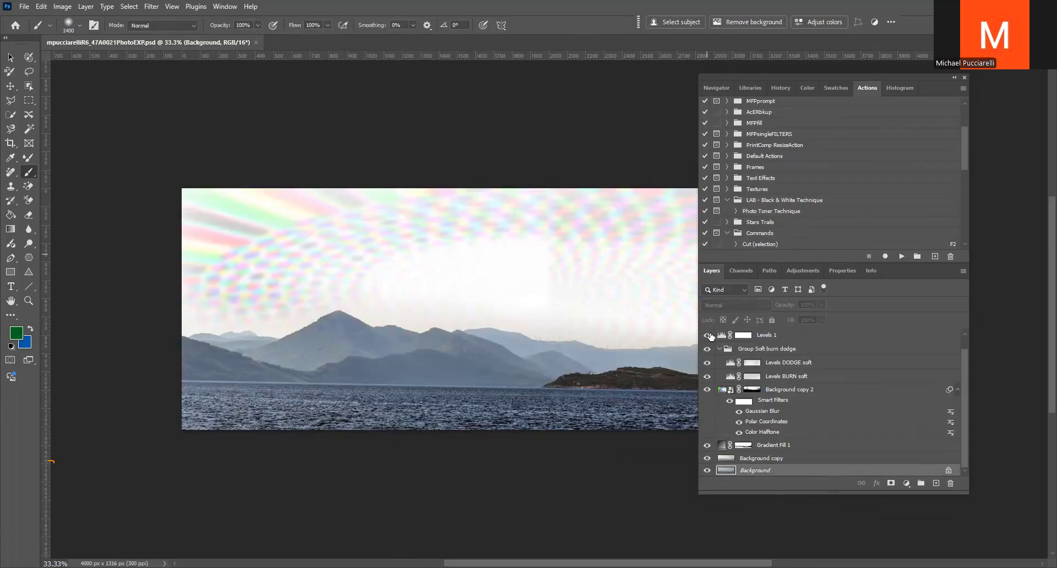
click(255, 42)
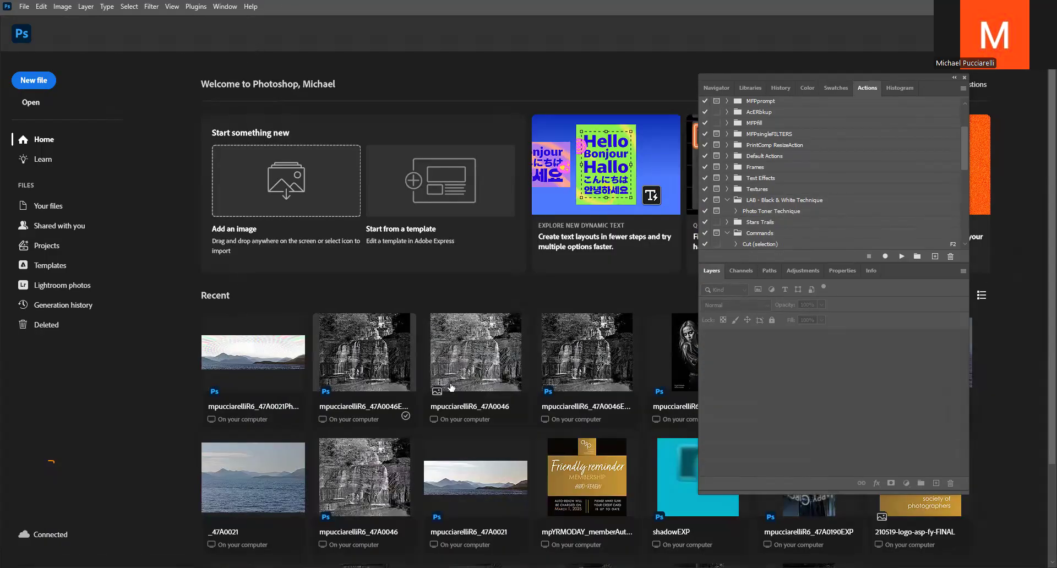
click(377, 356)
click(707, 86)
drag(824, 257, 815, 257)
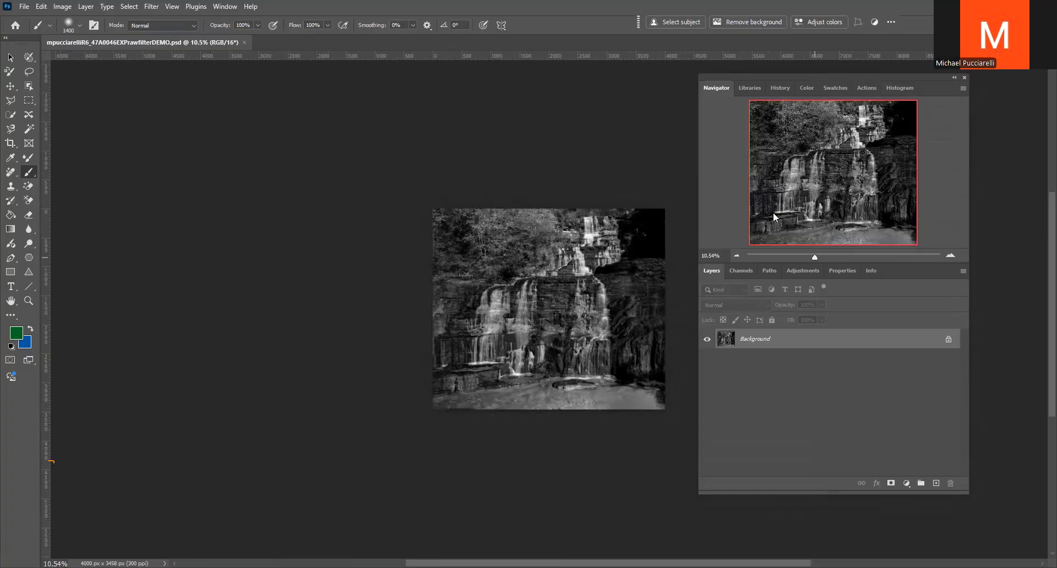
Collapse the Commands action set and run the Star Trails Rotation action from the Stars Trails set on the waterfall photo
click(868, 88)
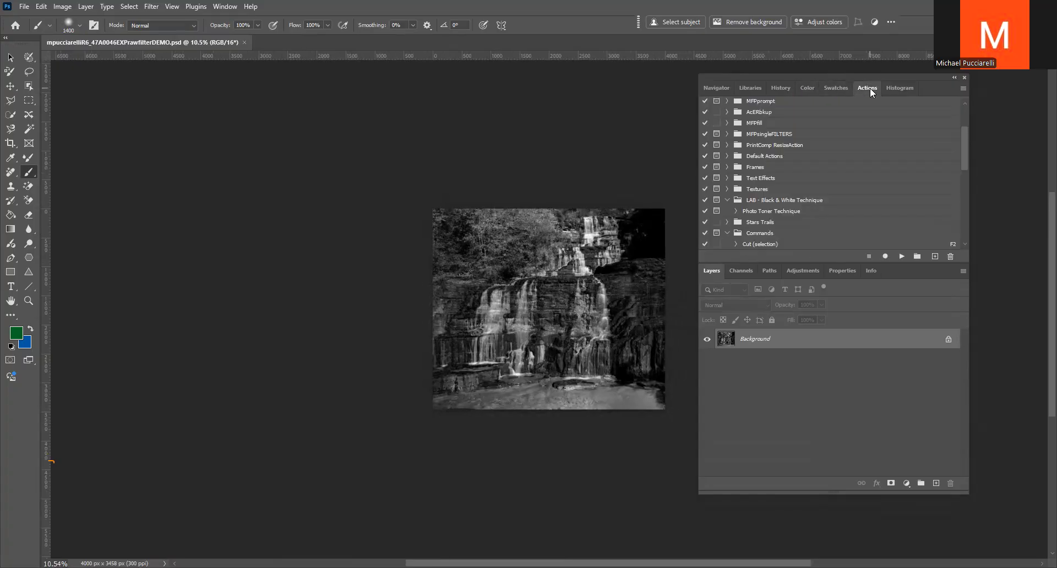
scroll(793, 200, down, 2)
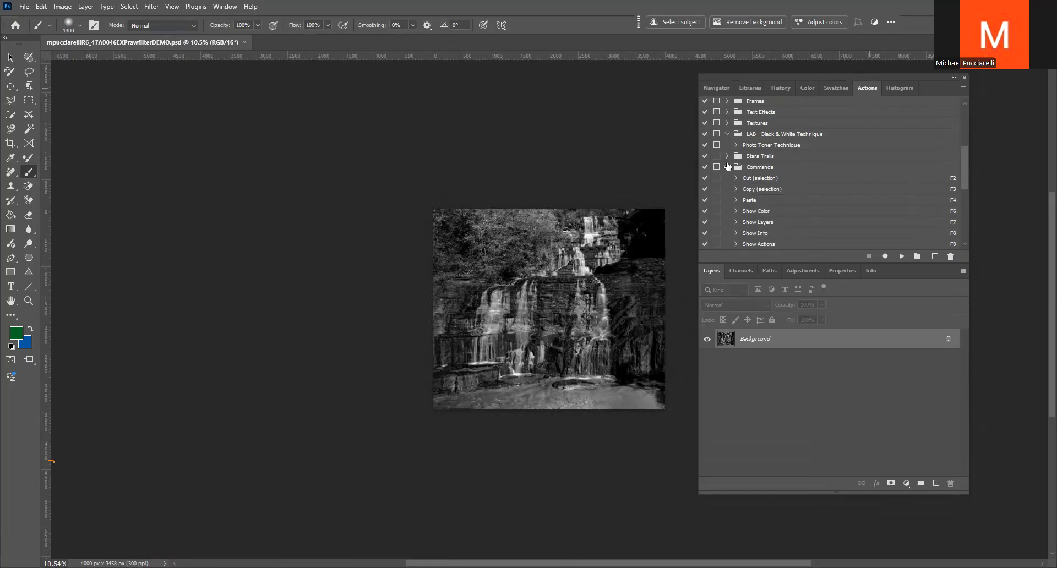
click(729, 169)
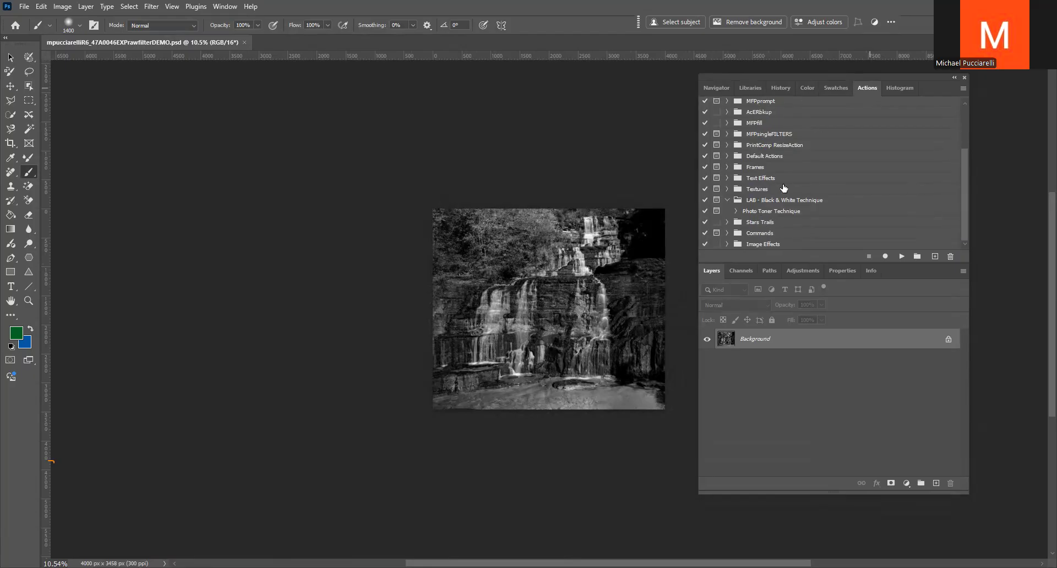
click(727, 222)
click(757, 222)
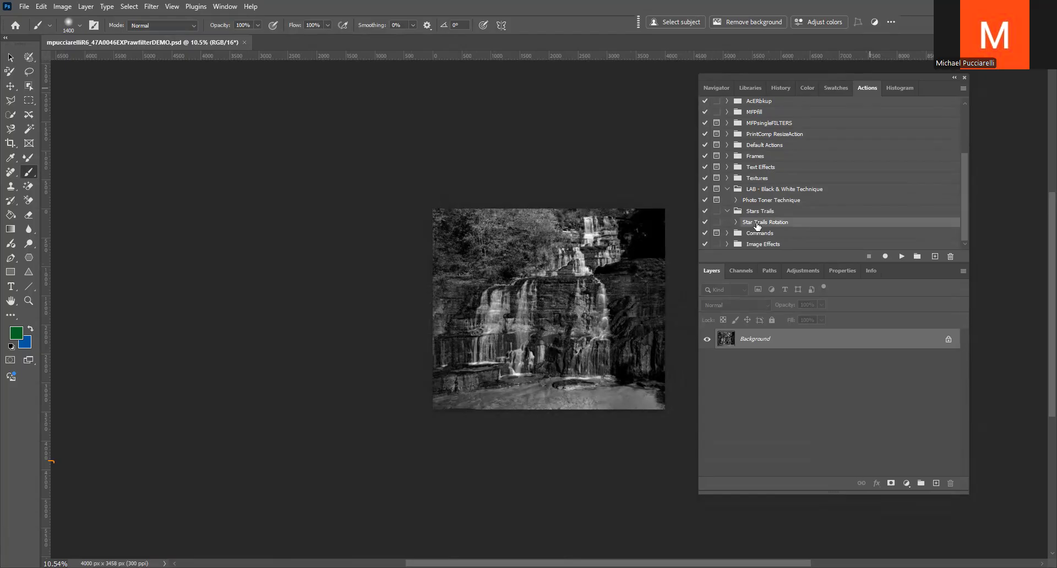
click(900, 257)
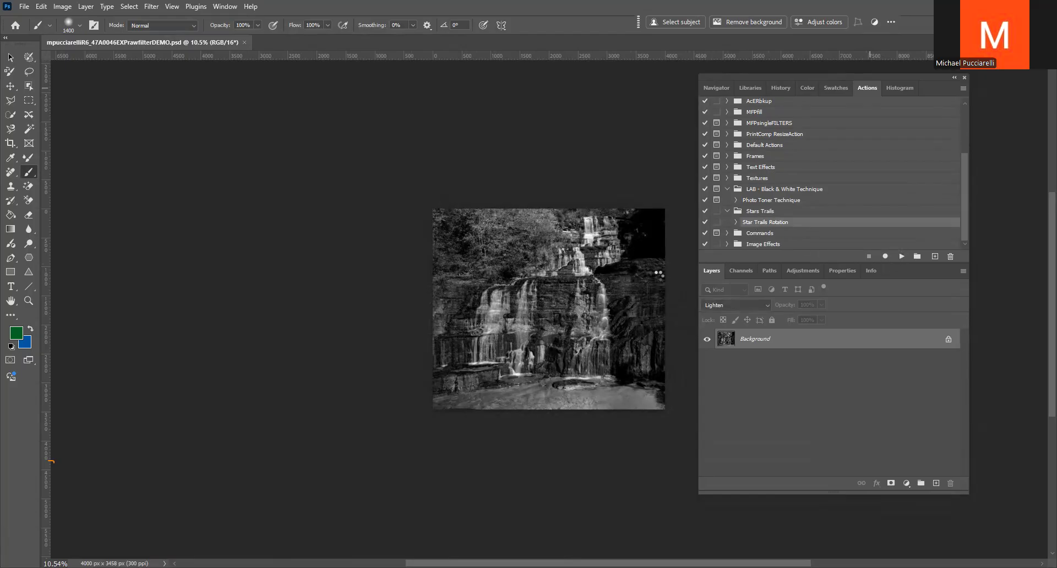
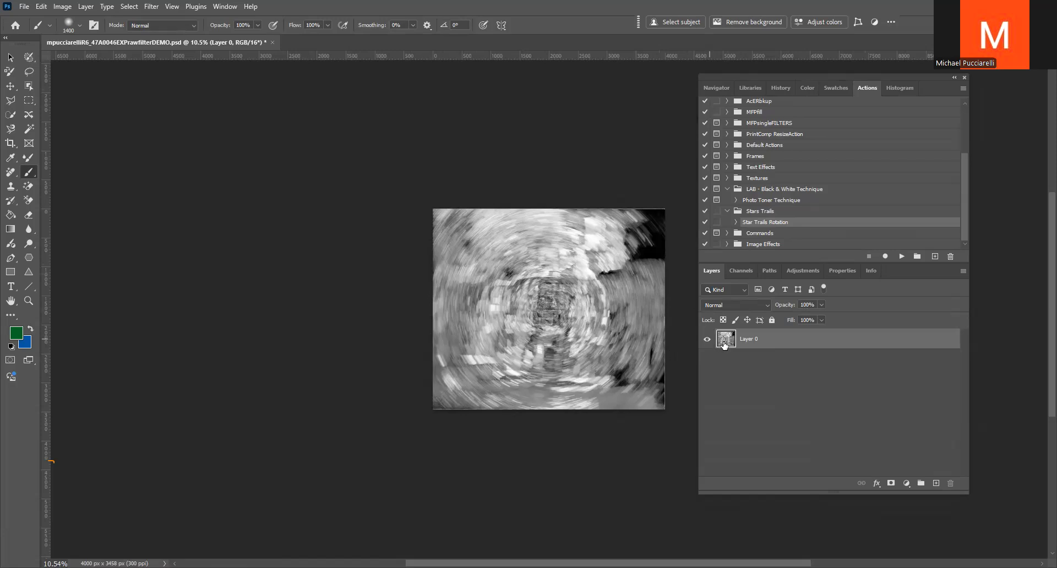
Set Layer 0's blend mode to Multiply and add a Levels adjustment with the midtones at 0.30
click(766, 306)
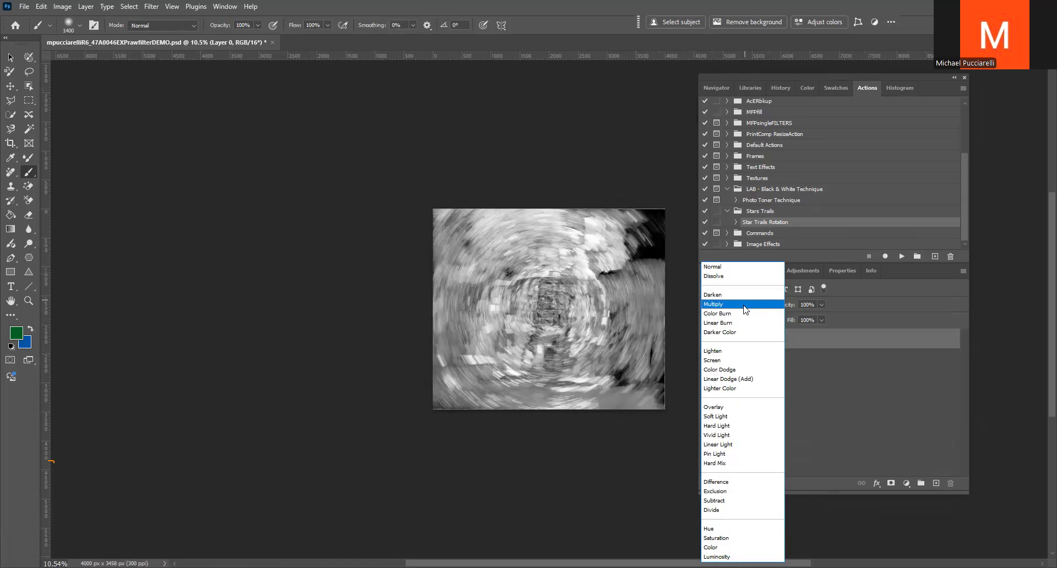
click(743, 308)
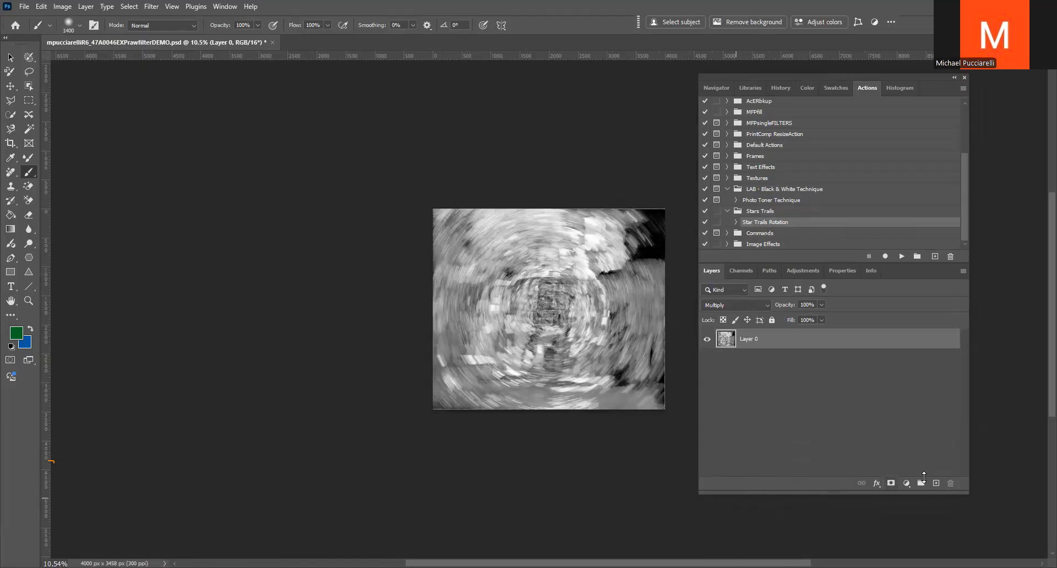
click(906, 483)
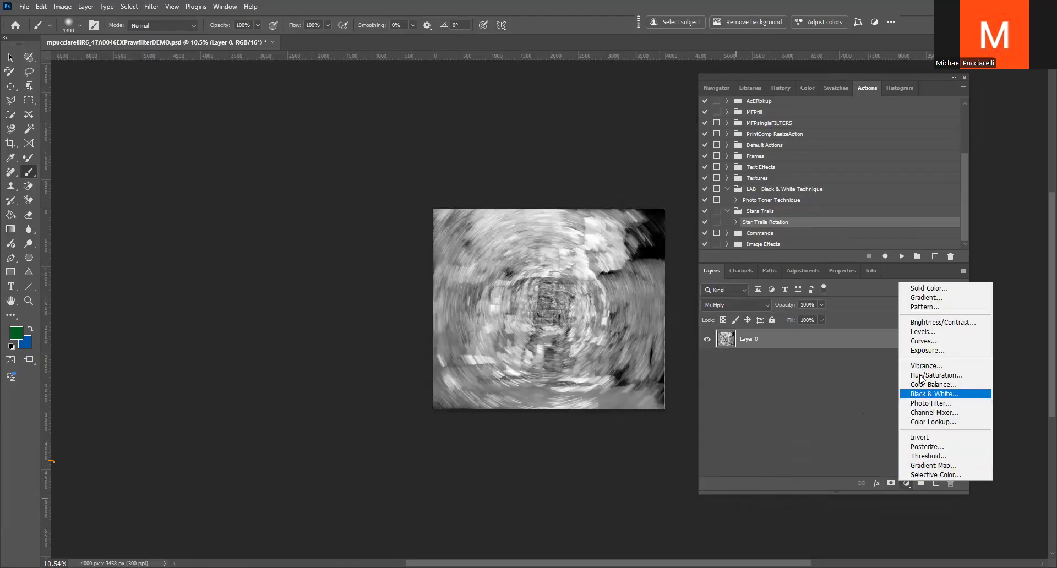
click(919, 332)
drag(836, 387, 881, 388)
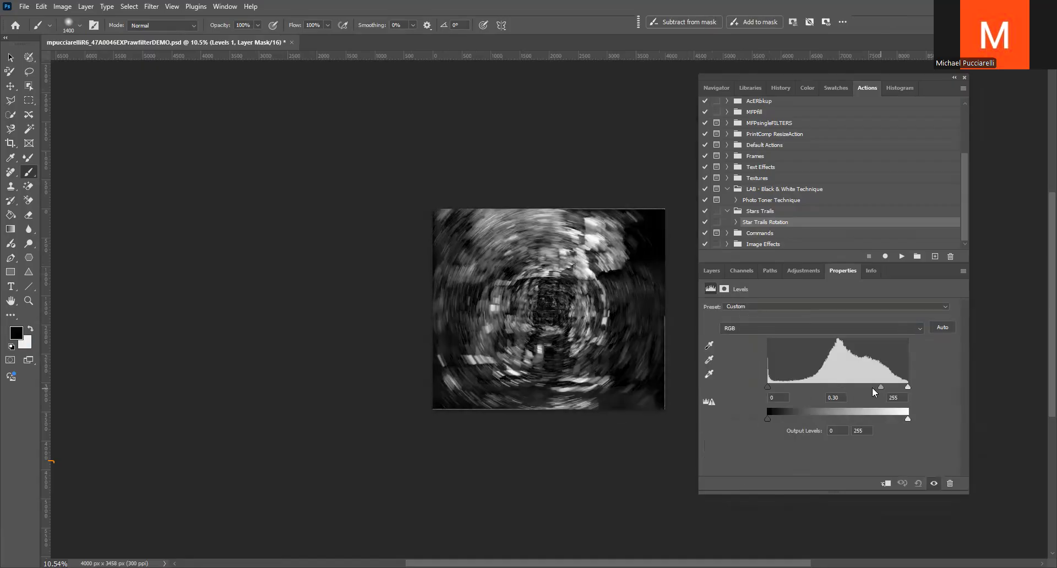
click(709, 271)
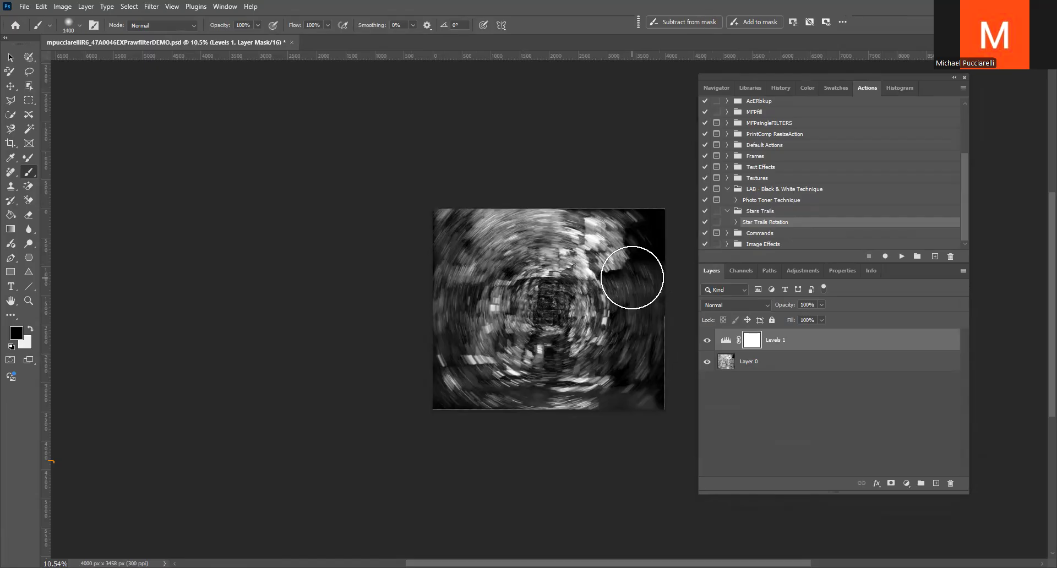
Revert and close the waterfall document, and open the recent seascape file with the patterned sky
key(F12)
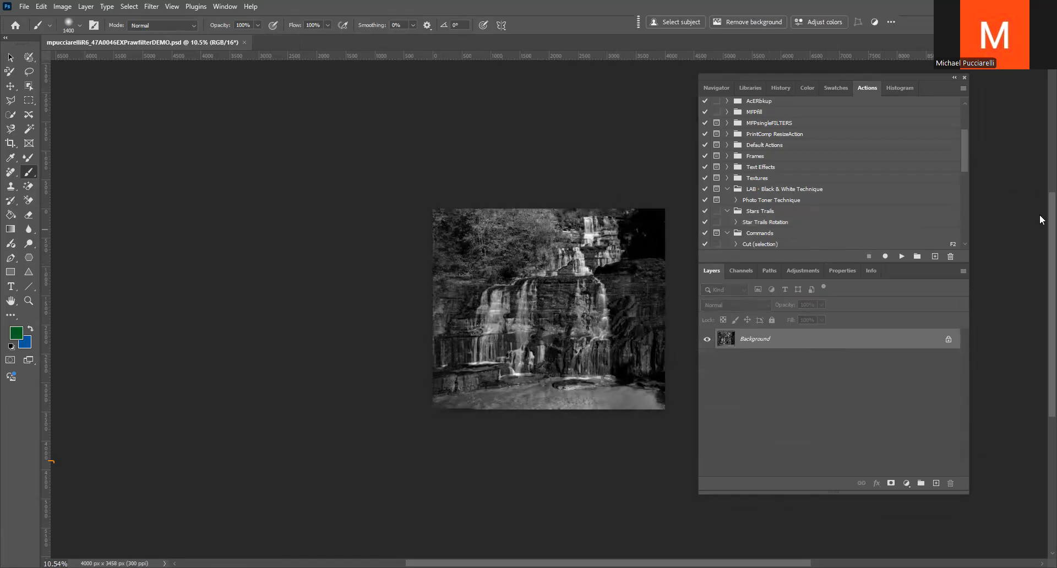
scroll(842, 236, down, 3)
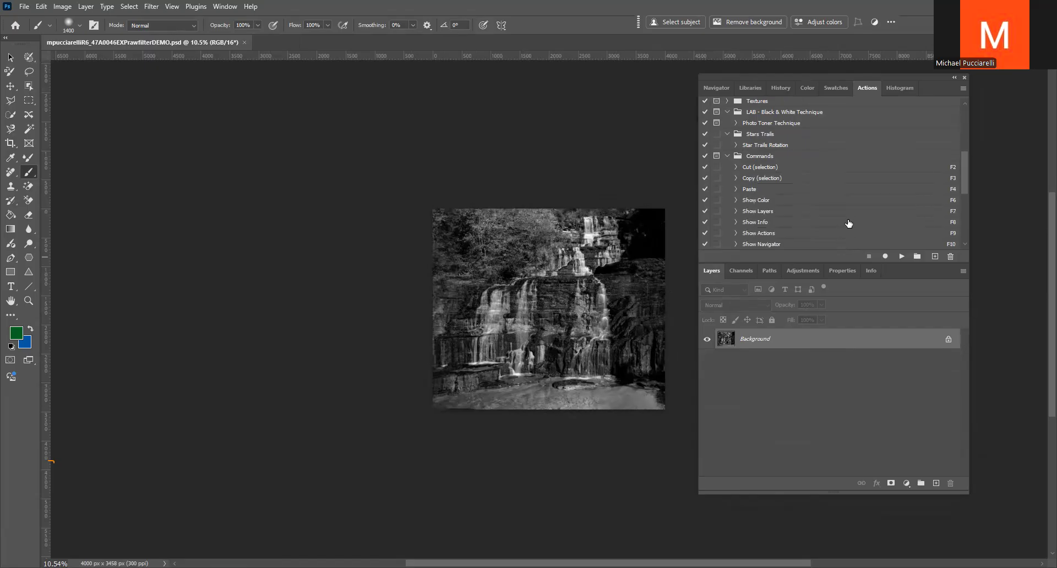
scroll(850, 222, up, 5)
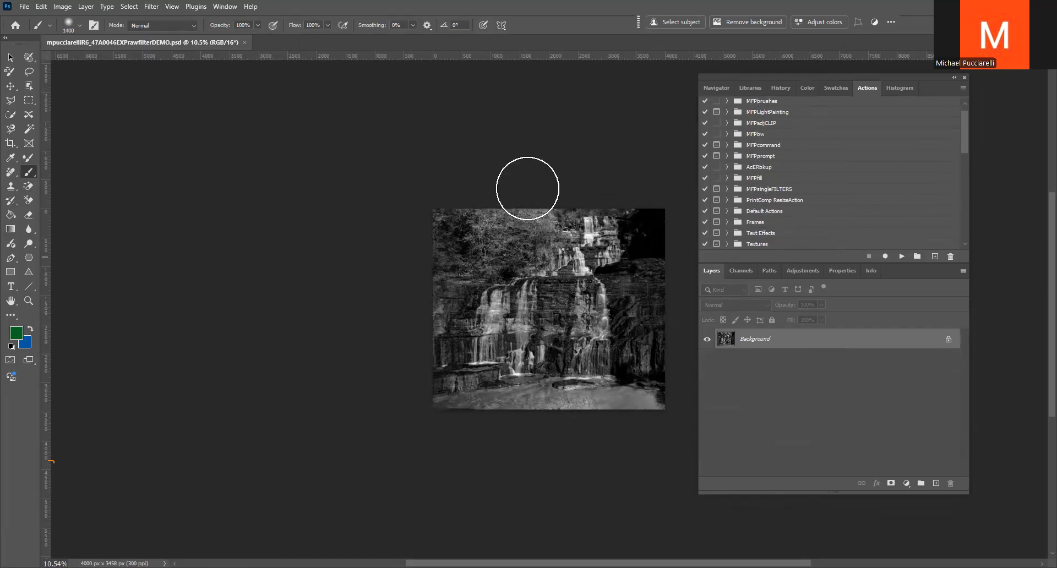
click(242, 43)
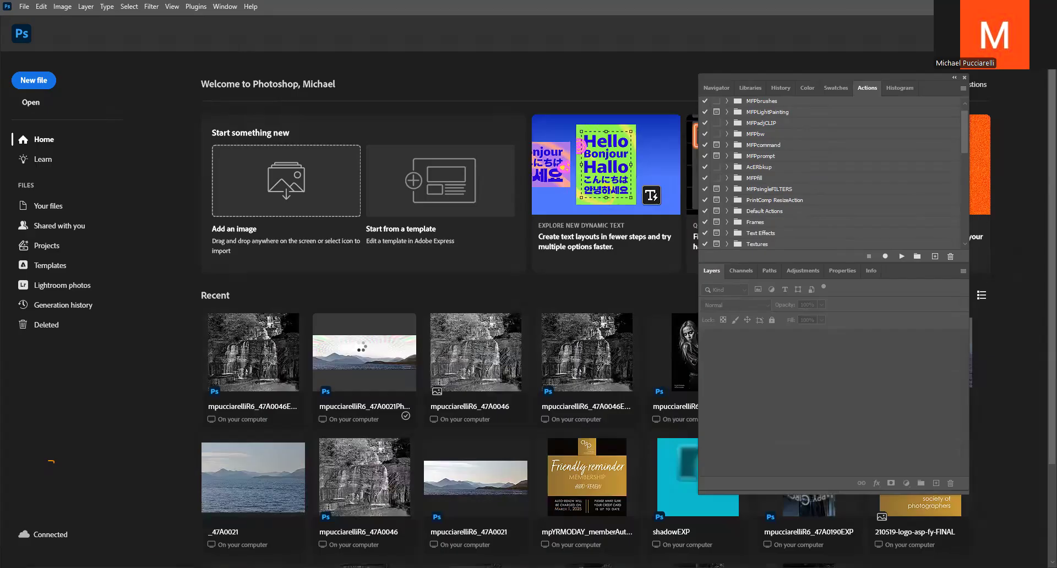
click(362, 350)
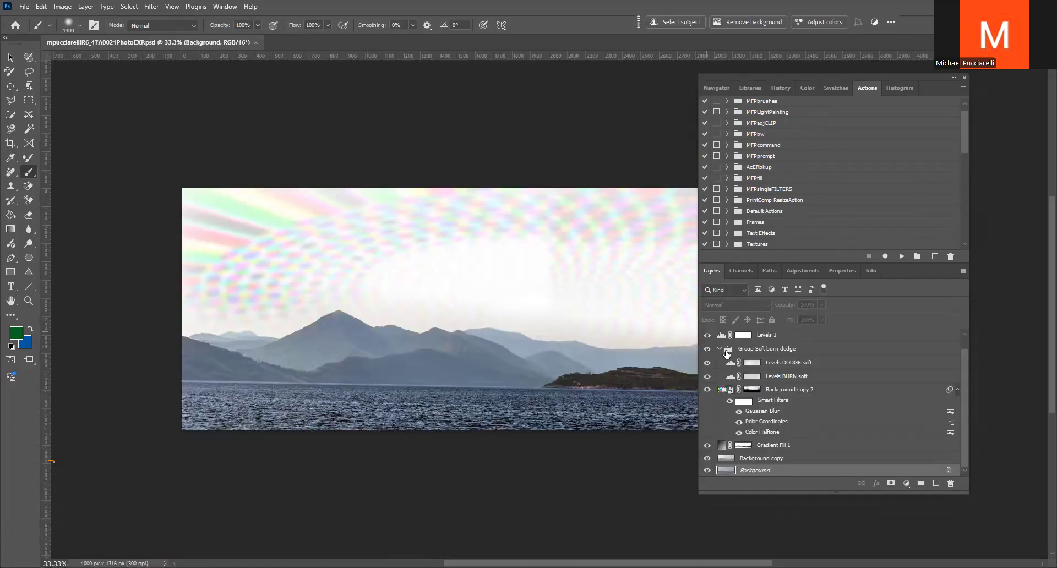
Hide the Levels 1, Group Soft burn dodge, Background copy 2 and Gradient Fill 1 layers, and select the Background copy layer
click(708, 334)
click(707, 348)
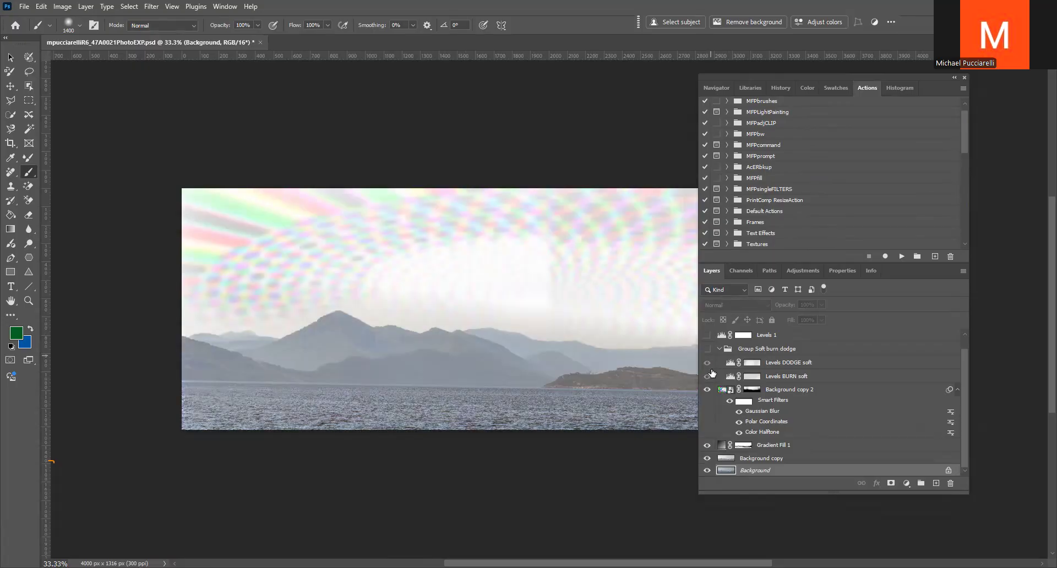
click(707, 389)
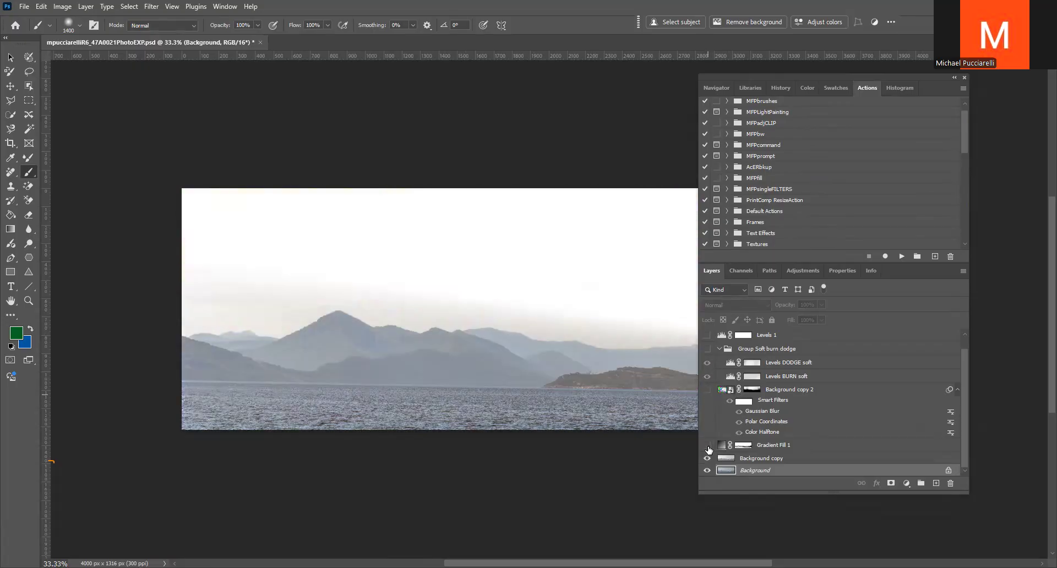
click(707, 445)
click(725, 458)
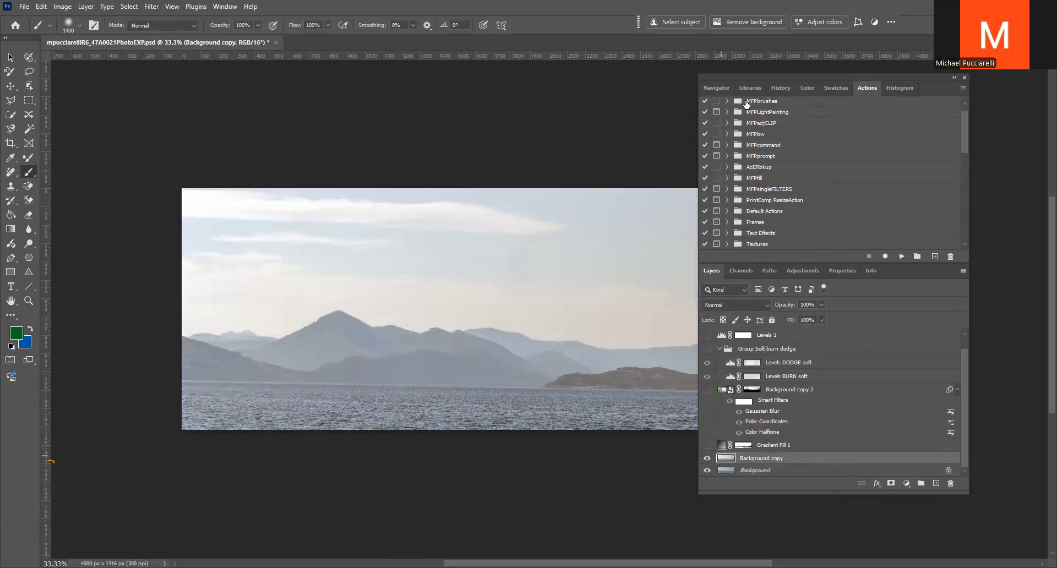
Add a Levels adjustment layer directly above the Background copy layer, leaving its settings at default
click(717, 88)
drag(827, 257, 820, 253)
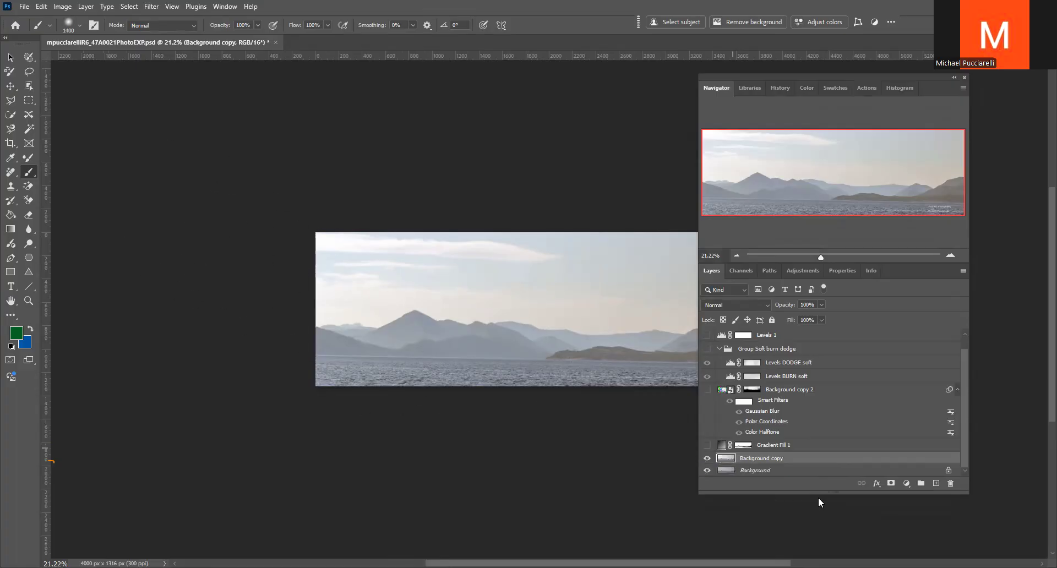
click(909, 484)
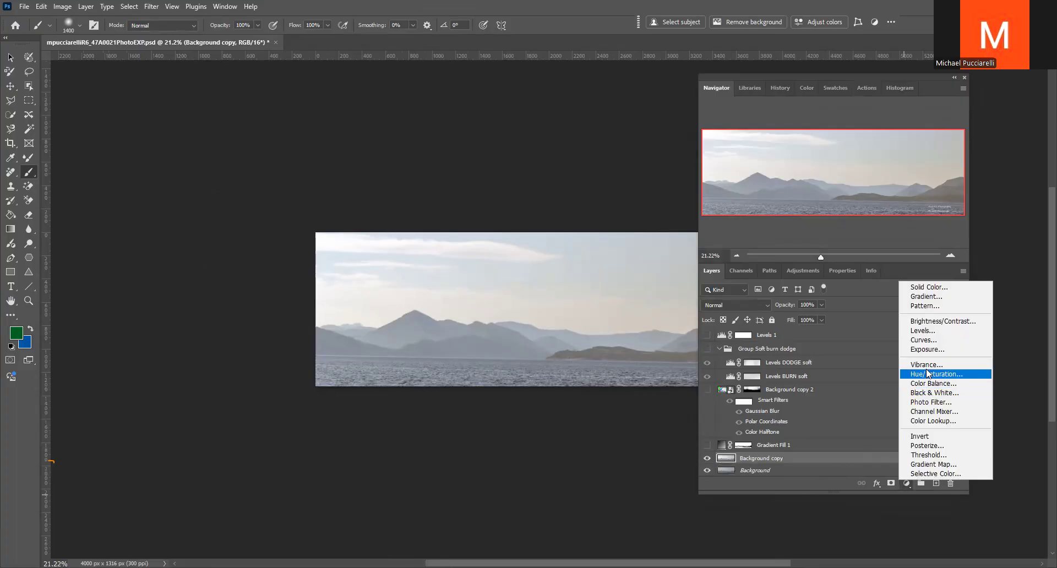
click(929, 332)
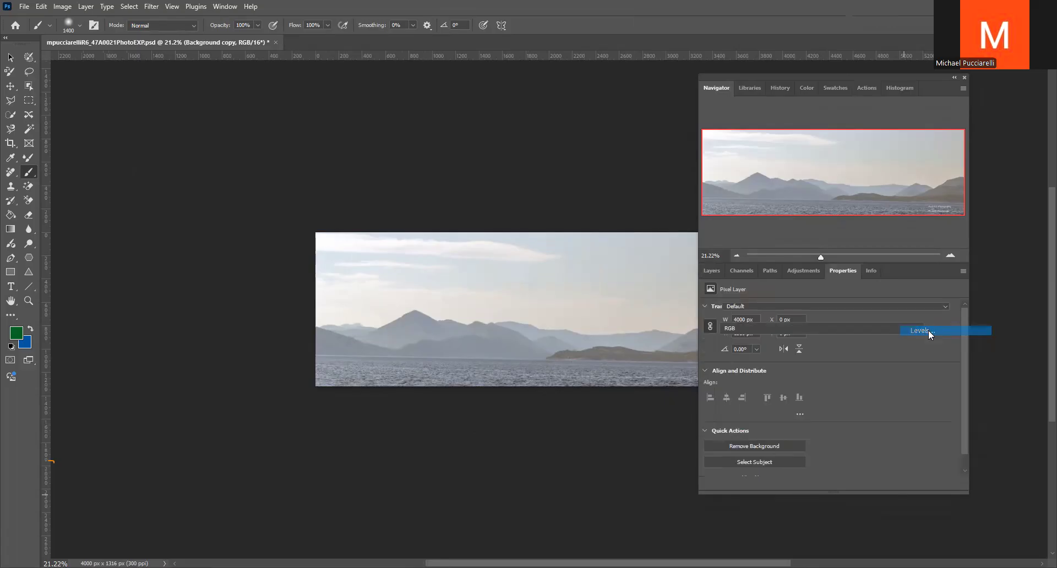
click(715, 270)
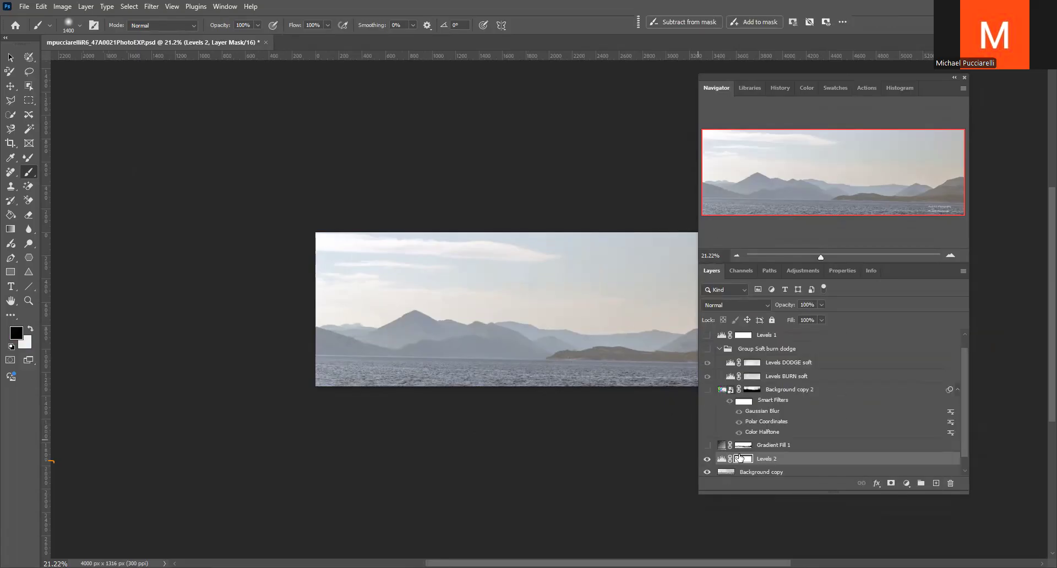
click(721, 459)
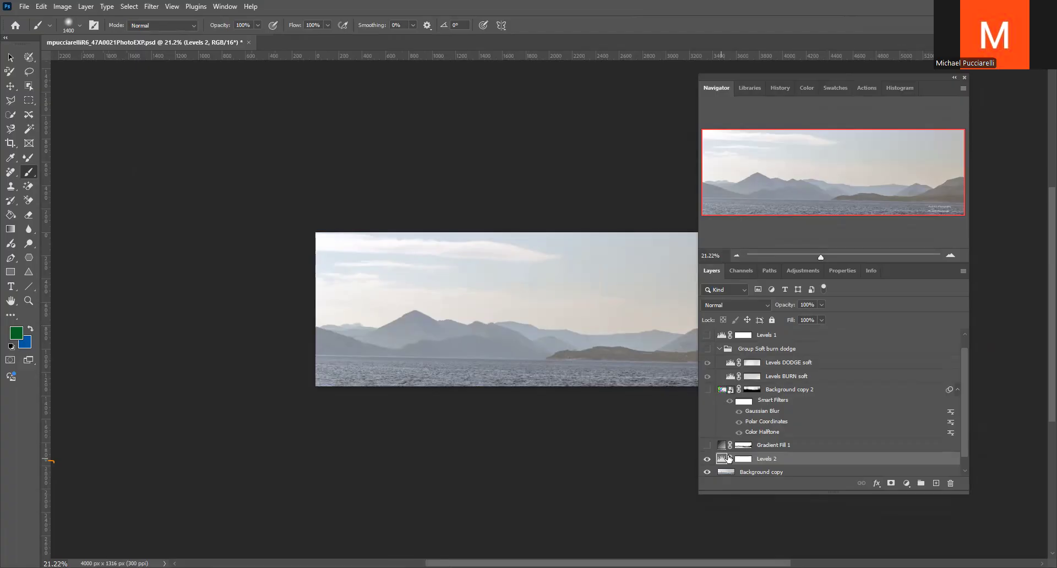
scroll(723, 459, down, 1)
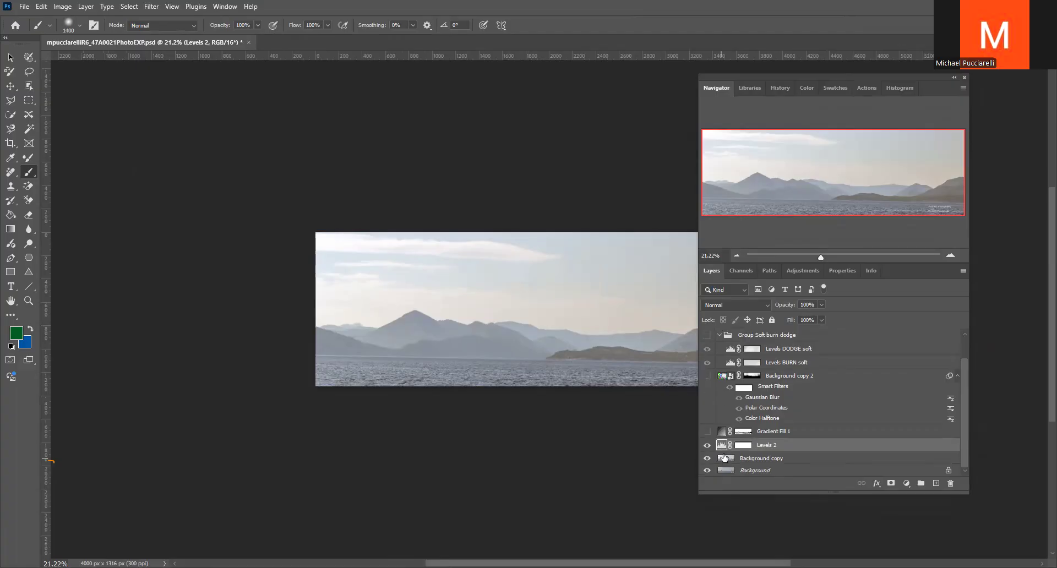
Try Blend If on Background copy with split Underlying Layer limits of 33/65 and 178/210, and cancel the layer style
click(727, 459)
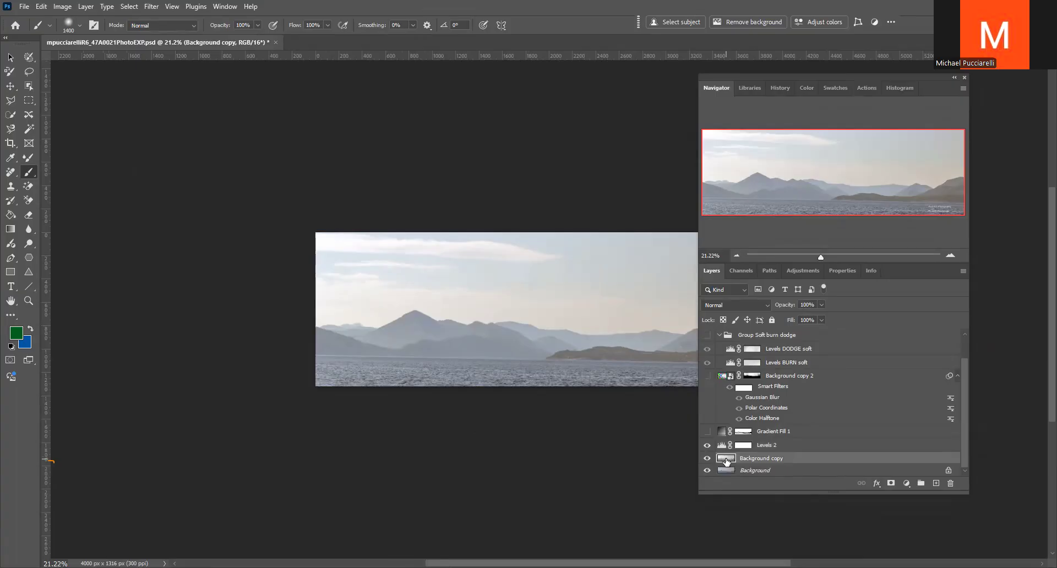
double_click(726, 459)
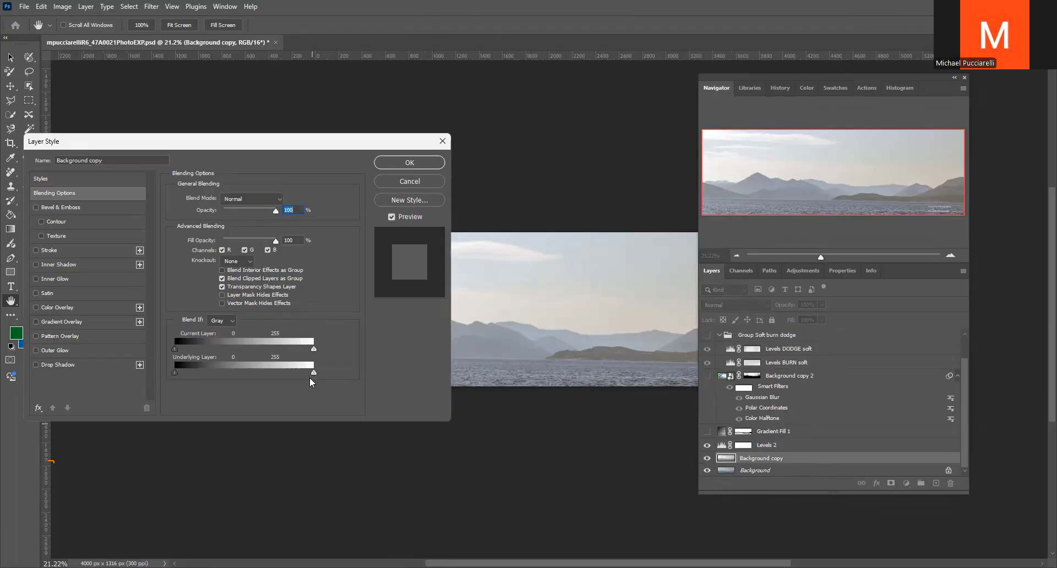
drag(312, 372, 270, 369)
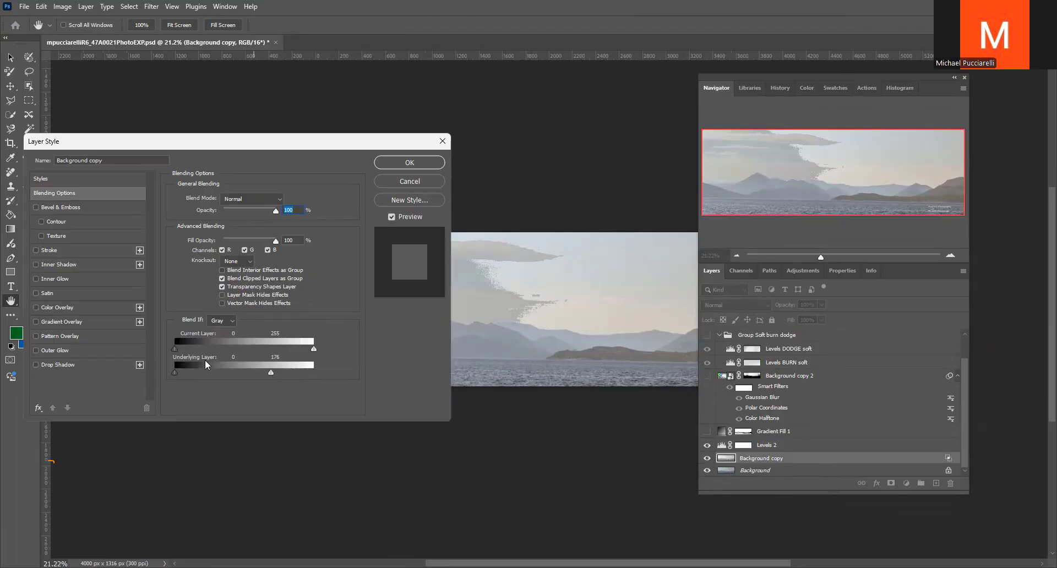
drag(181, 372, 187, 372)
key(alt)
drag(269, 373, 288, 372)
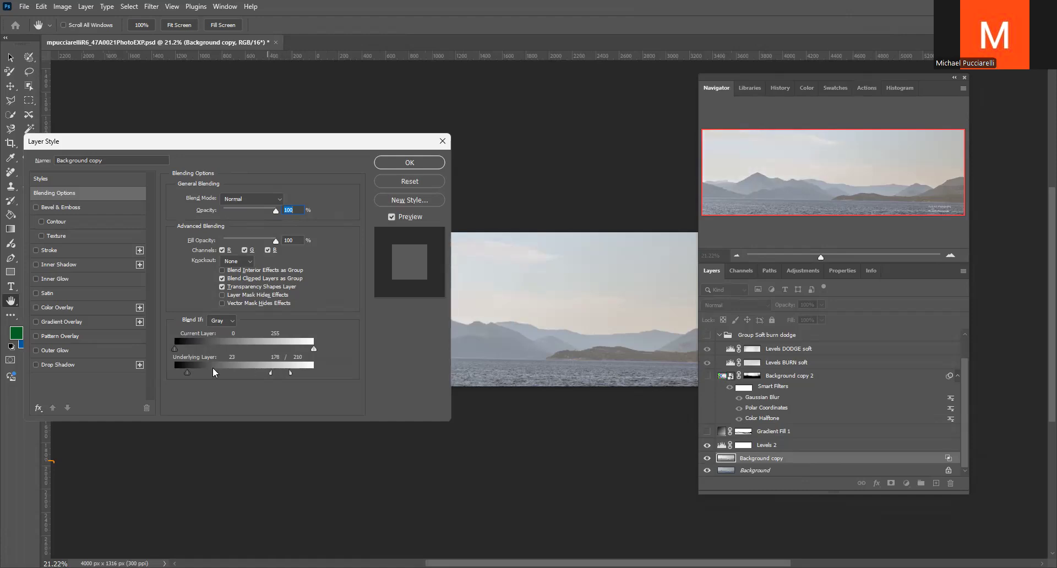
key(alt)
mouse_move(187, 373)
mouse_down()
mouse_move(210, 372)
mouse_move(192, 370)
mouse_up()
key(alt)
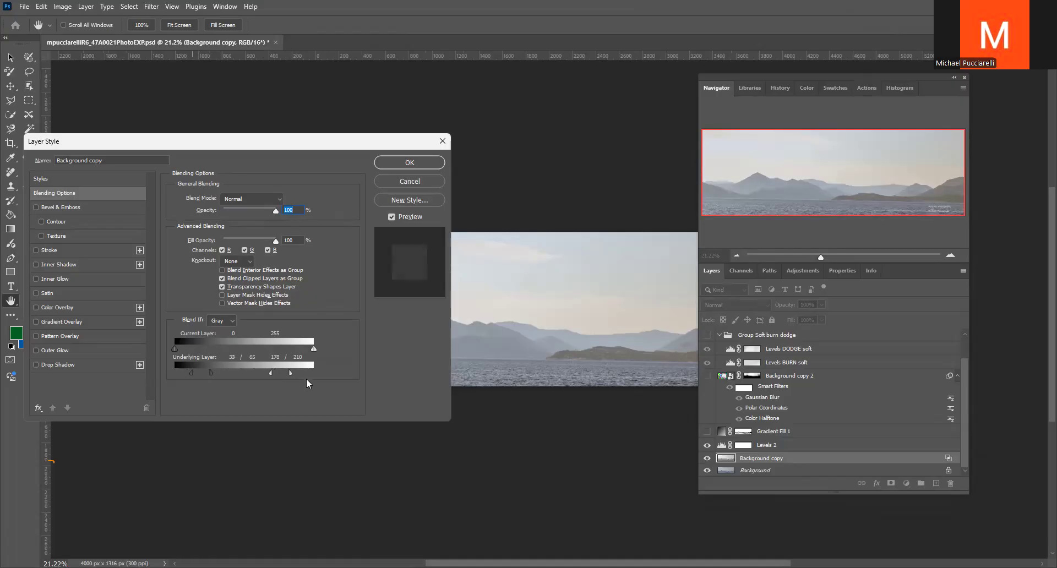
click(409, 182)
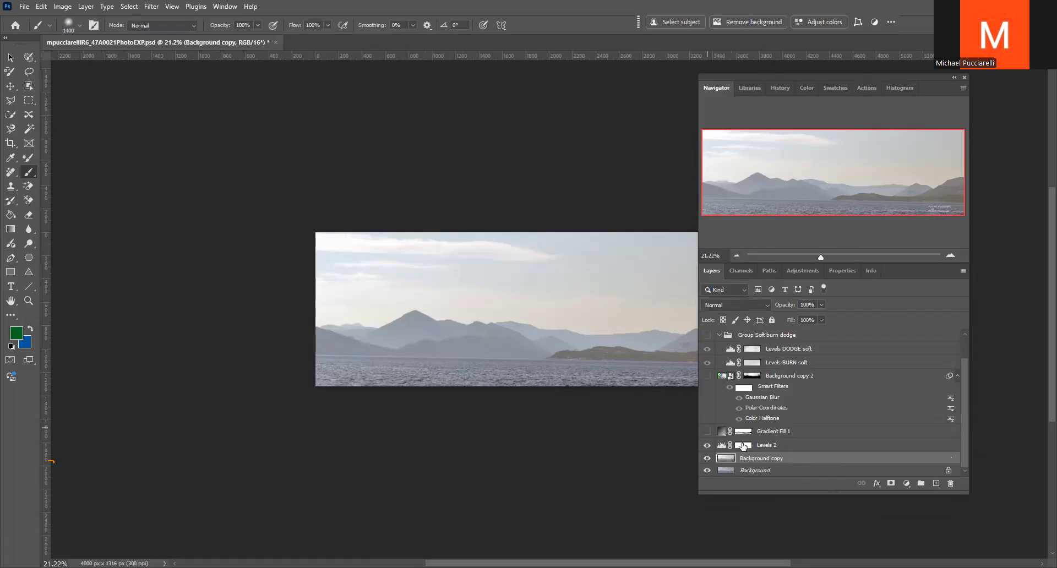
Move Background copy above the Levels 2 layer and try Blend If with Underlying Layer limits of 70 and 182
click(722, 446)
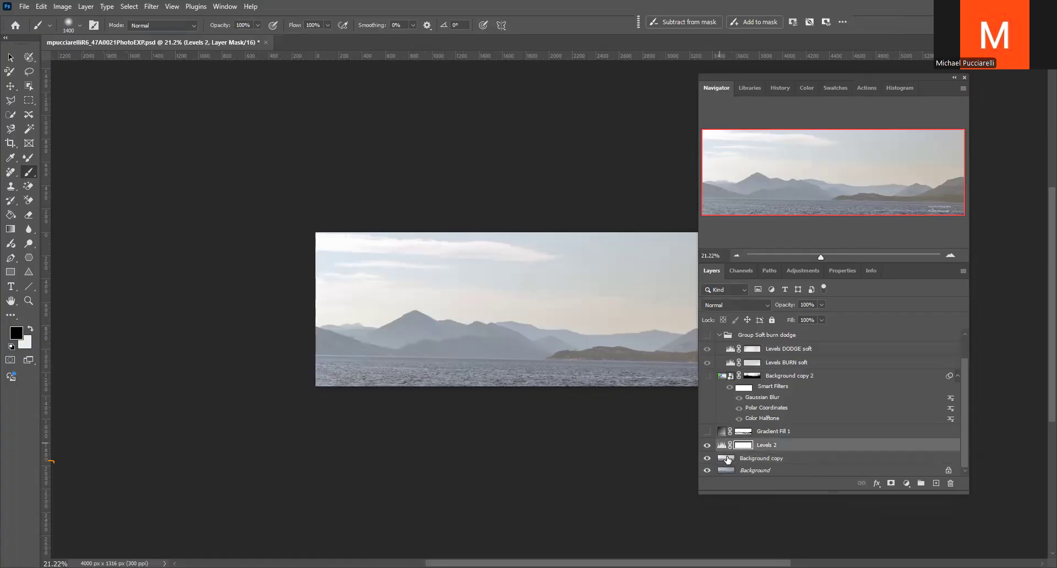
drag(725, 459, 725, 446)
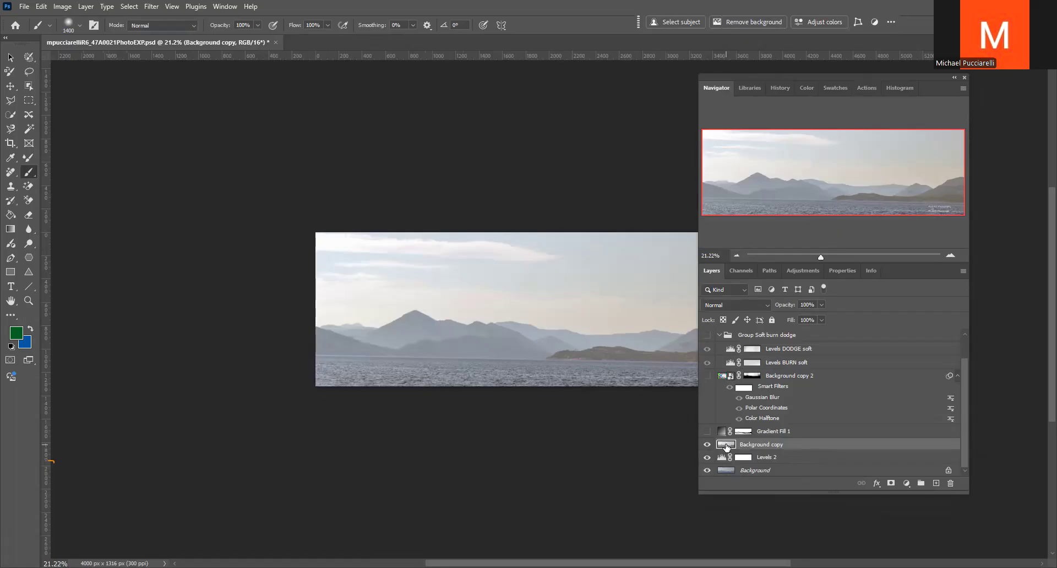
double_click(726, 446)
drag(314, 372, 274, 366)
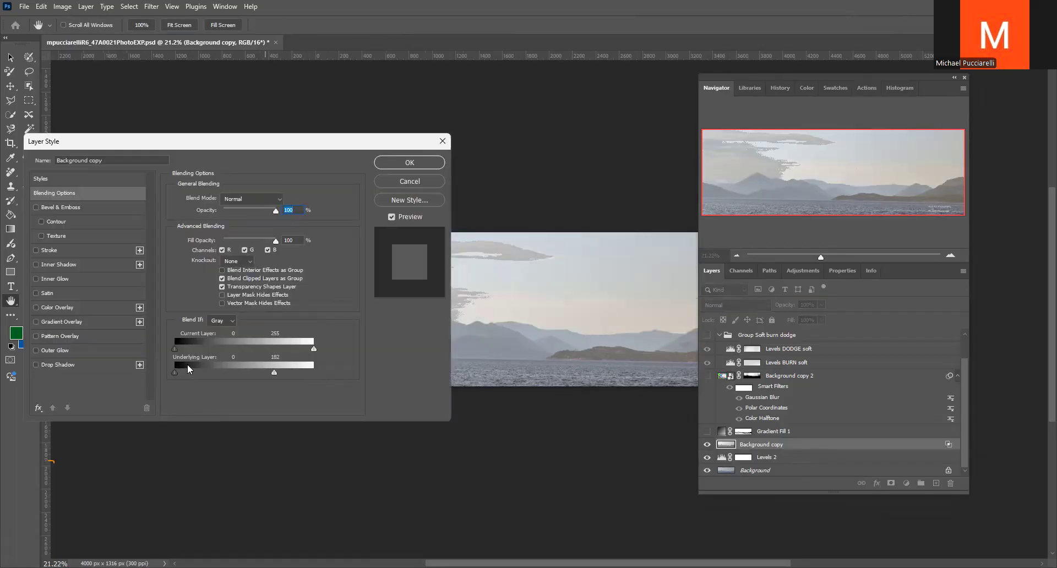
drag(176, 372, 211, 369)
drag(314, 349, 297, 348)
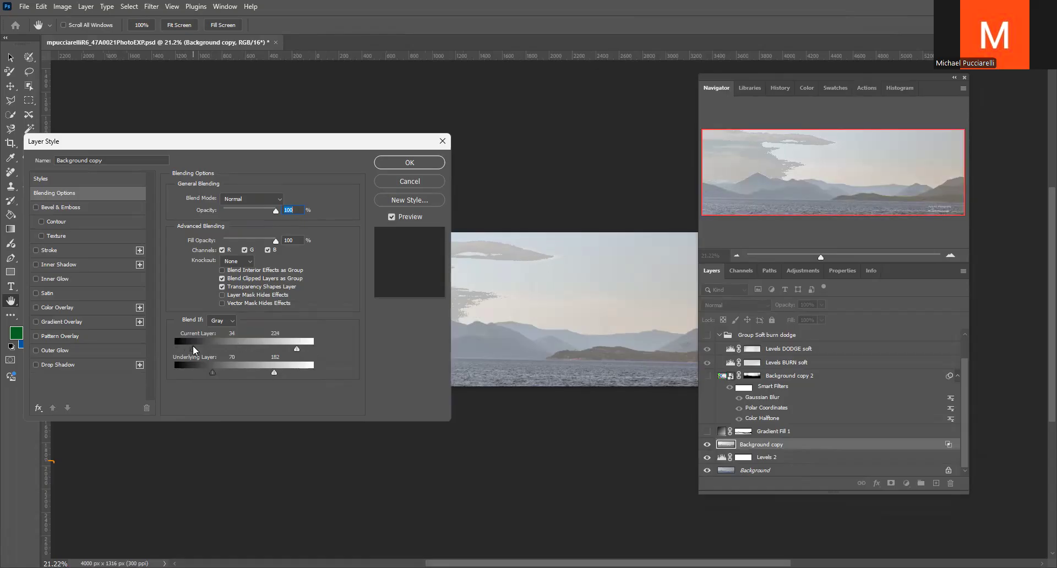
drag(301, 347, 313, 348)
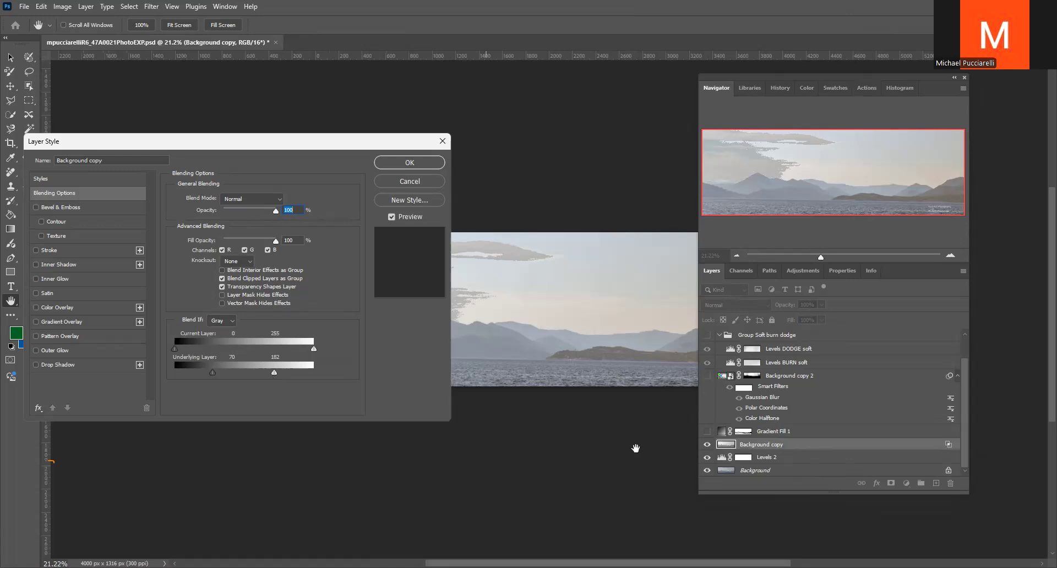
click(399, 180)
Revert and close the seascape document, and open the recent _47A0021 raw photo in Camera Raw
key(F12)
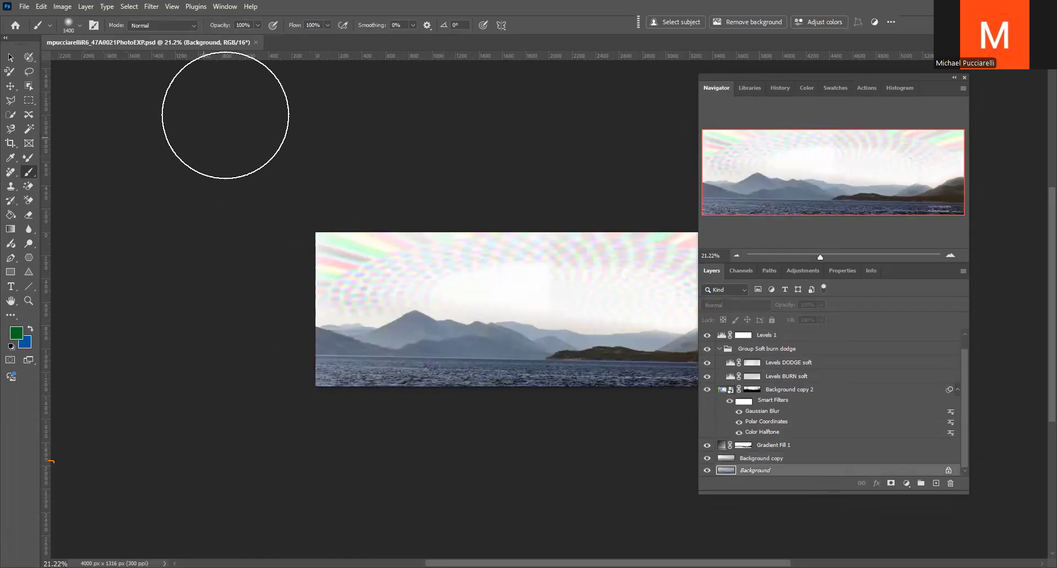
click(256, 42)
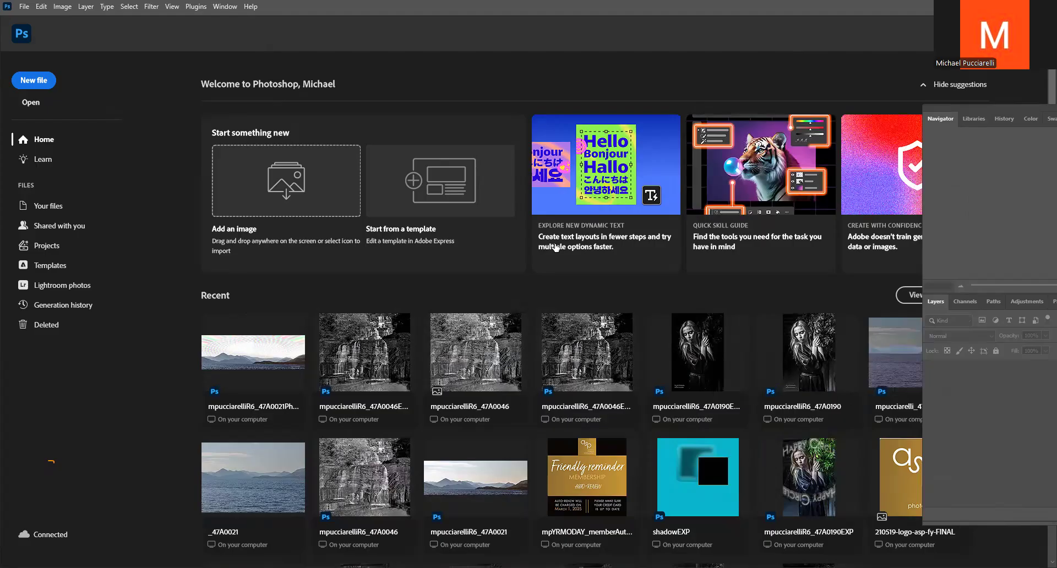
scroll(422, 389, down, 2)
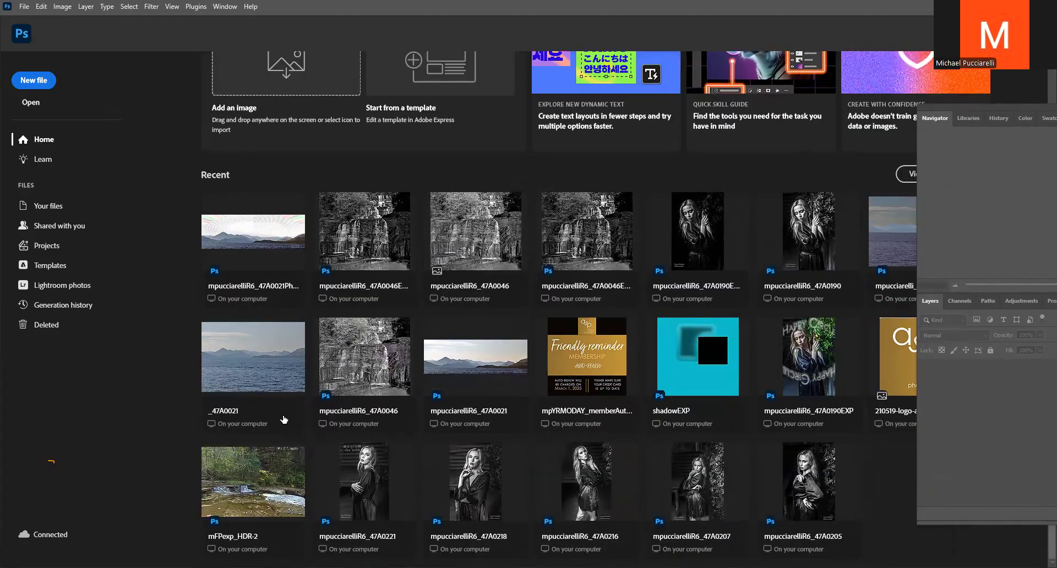
scroll(267, 350, up, 2)
scroll(249, 348, down, 2)
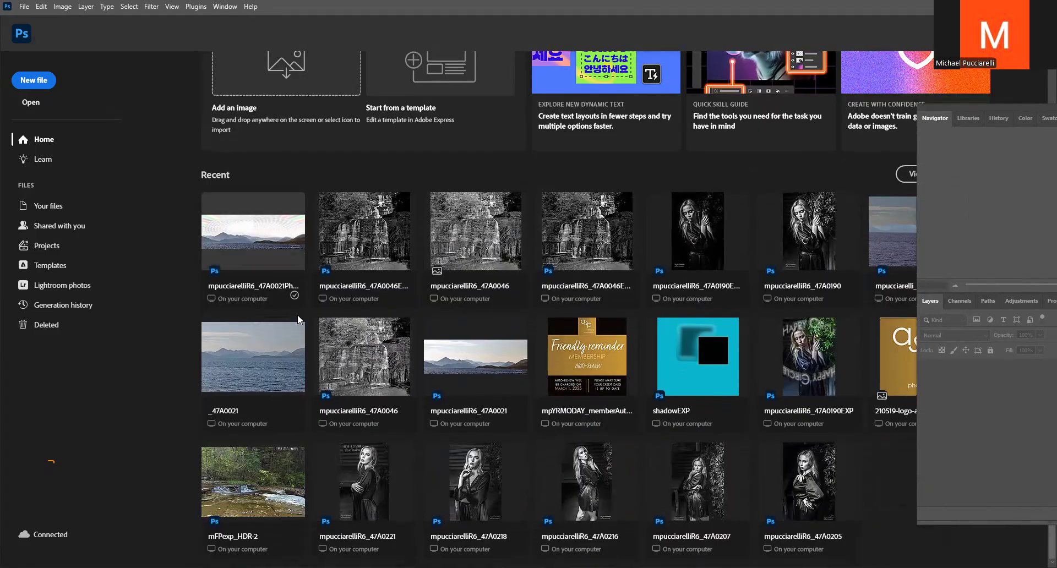
click(250, 358)
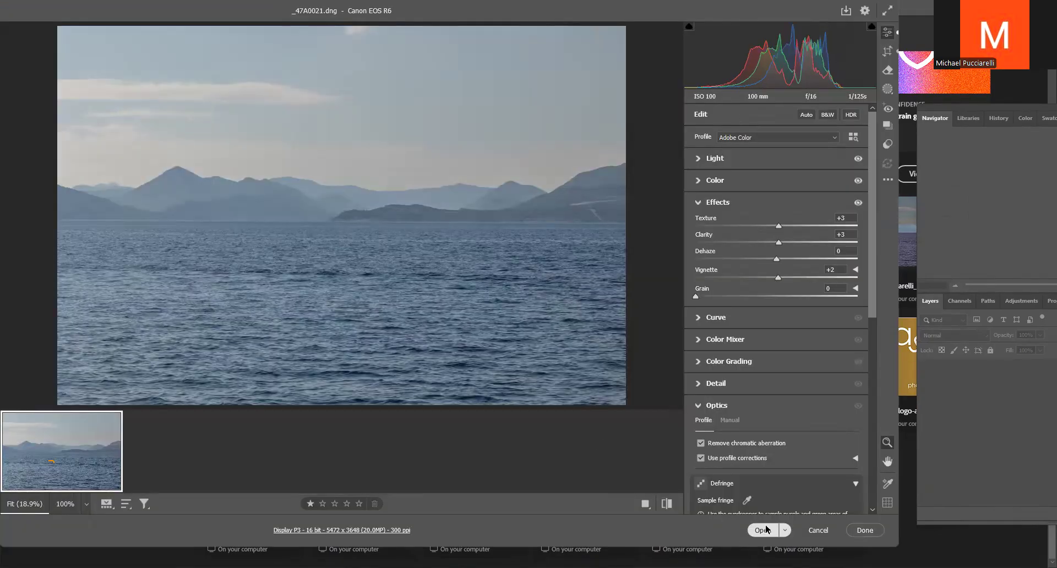
Open the _47A0021 photo from Camera Raw for editing and add a blank layer above the Background
click(763, 530)
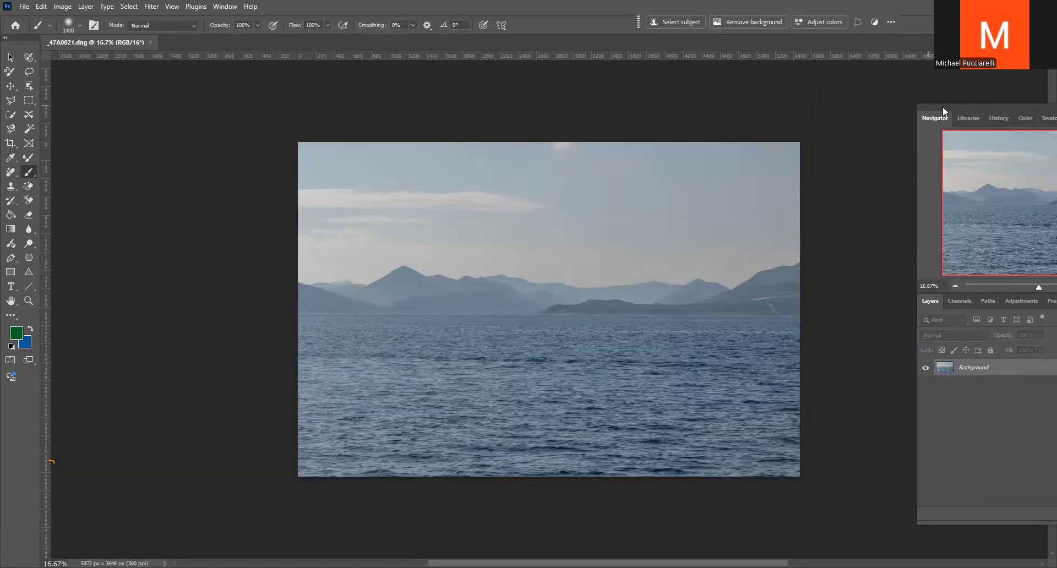
drag(942, 107, 714, 45)
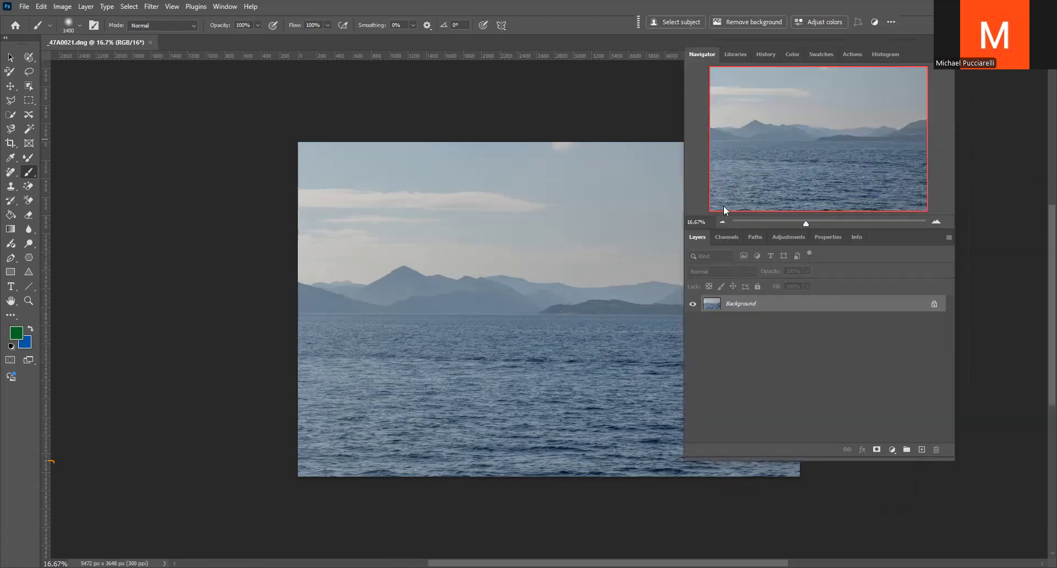
click(922, 449)
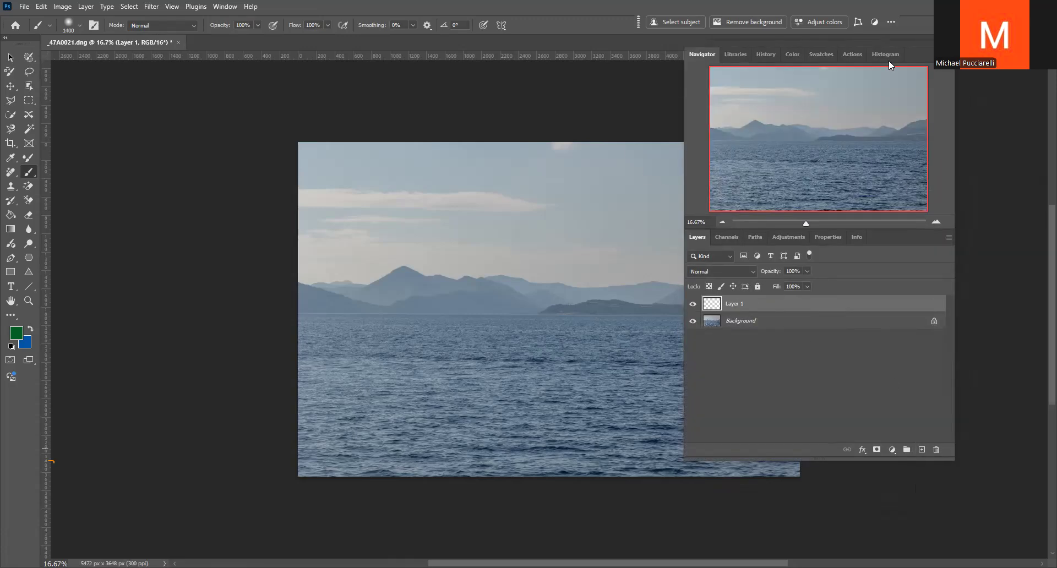
Draw an elliptical selection over the mountains at the photo's left and fill it with 50% Gray on the blank layer
click(30, 105)
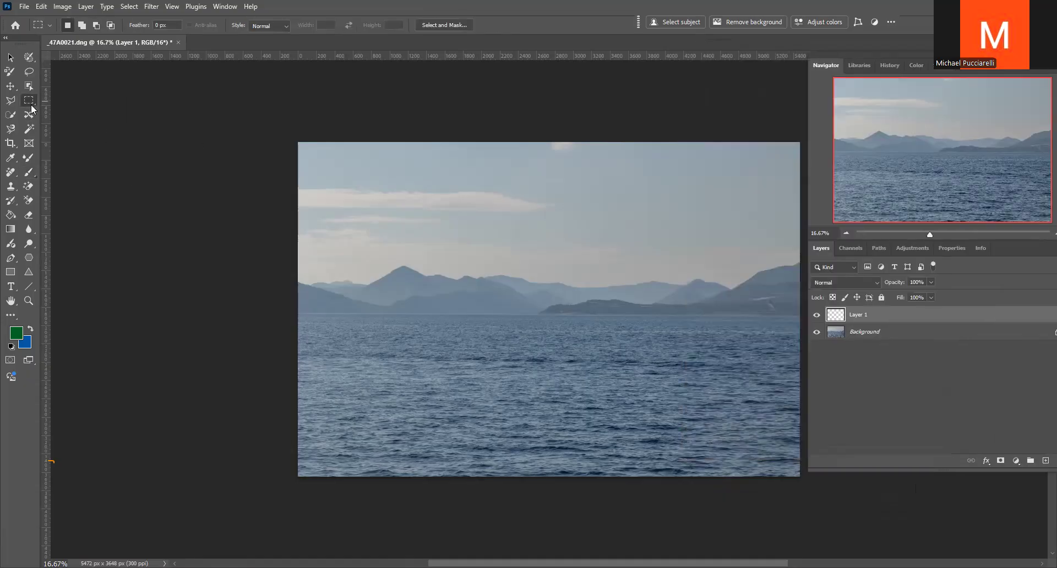
right_click(31, 109)
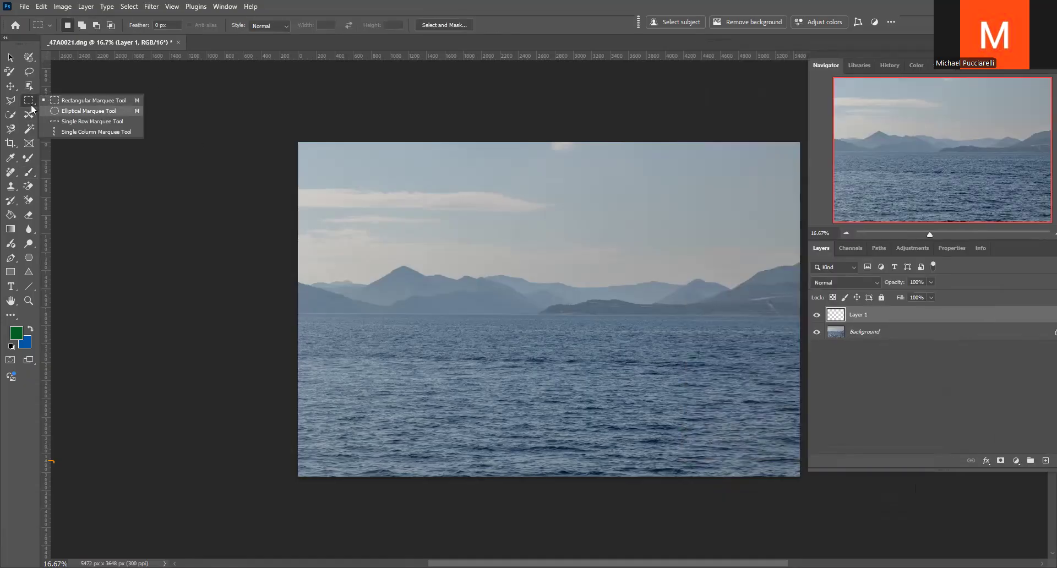
click(71, 111)
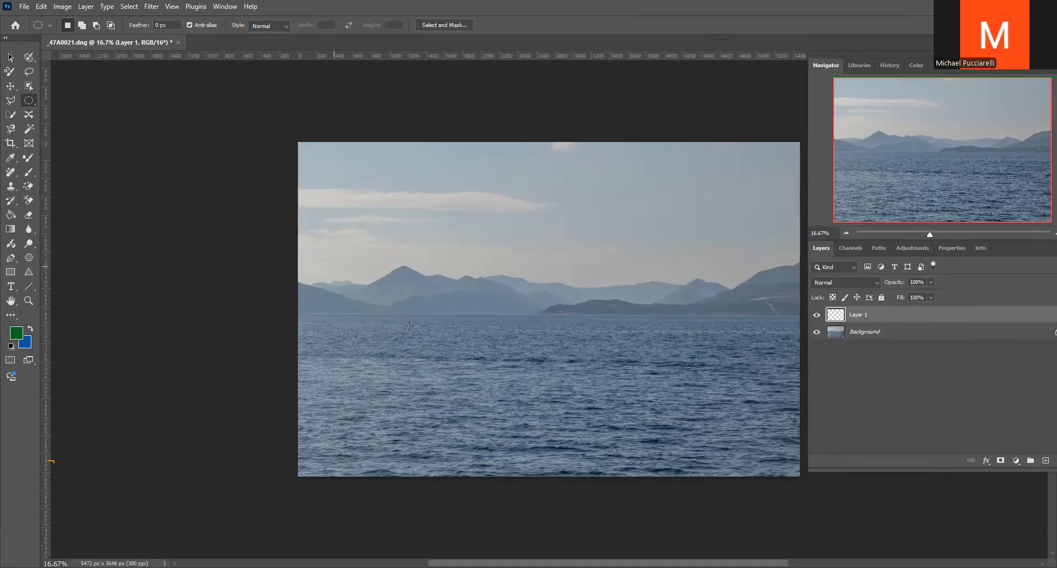
drag(333, 266, 409, 325)
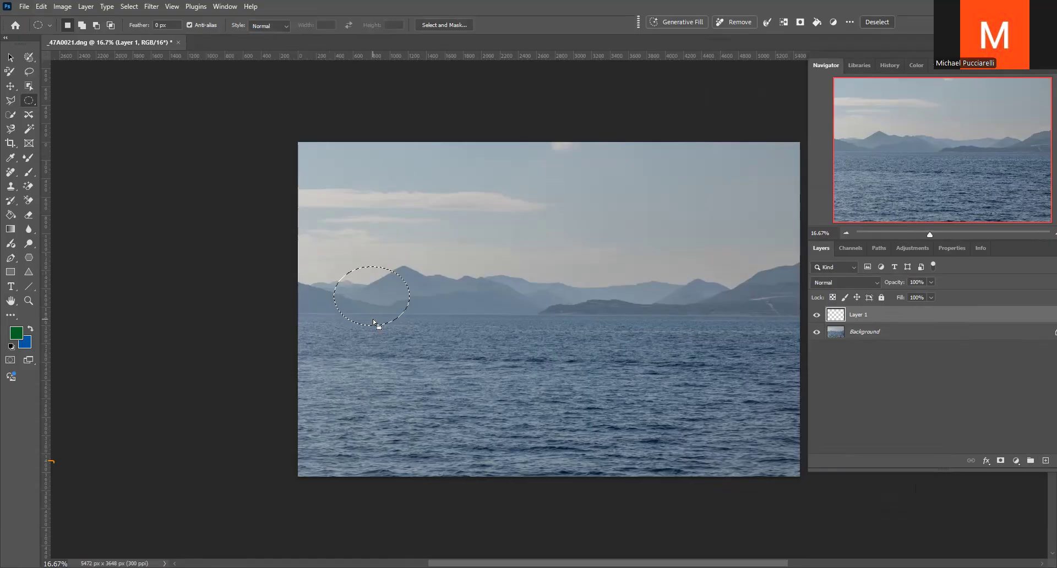
click(41, 6)
click(50, 180)
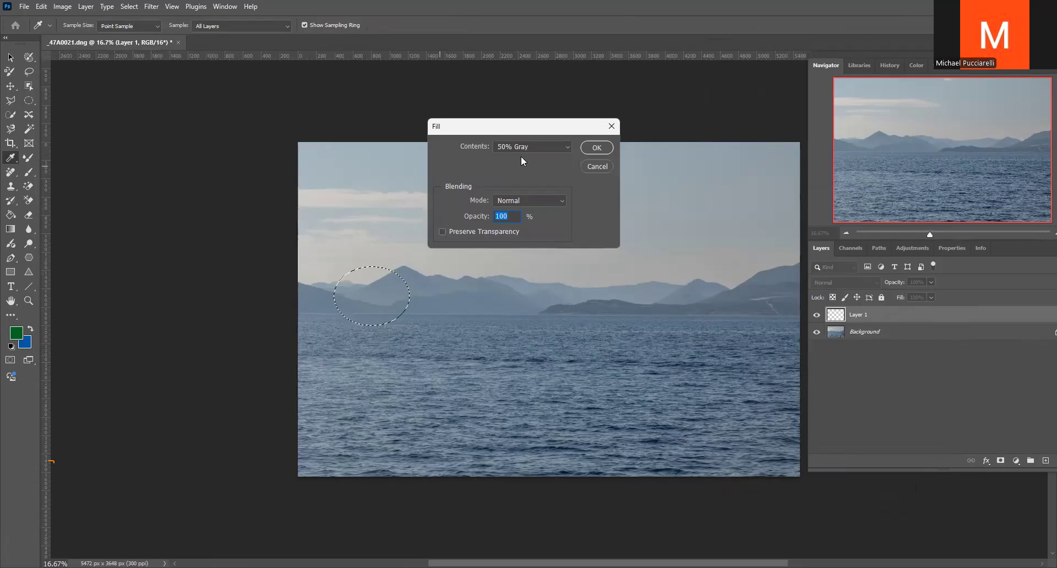
click(597, 148)
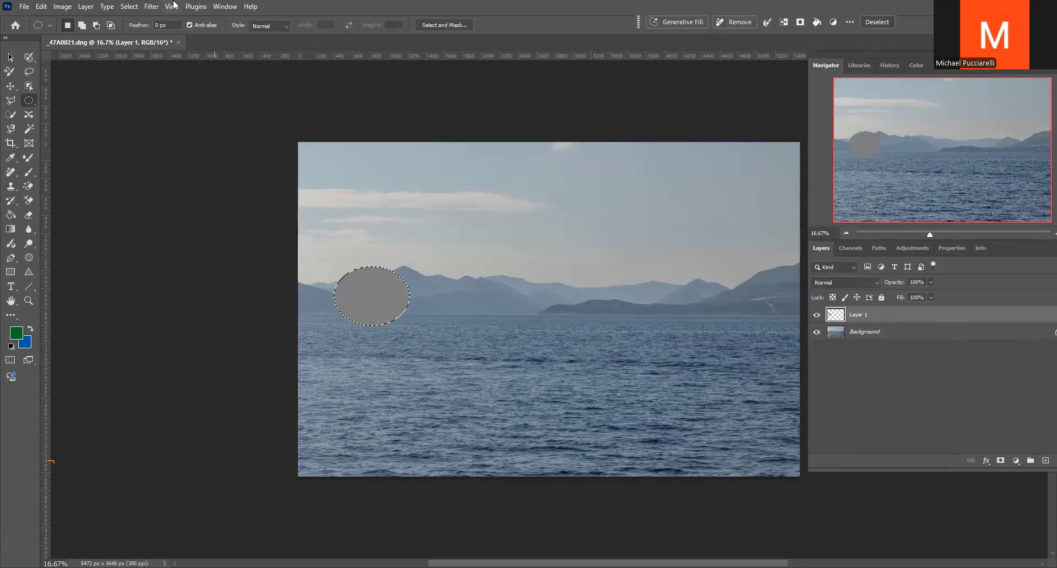
Add monochromatic Gaussian noise of 241.42% to the gray ellipse
click(149, 6)
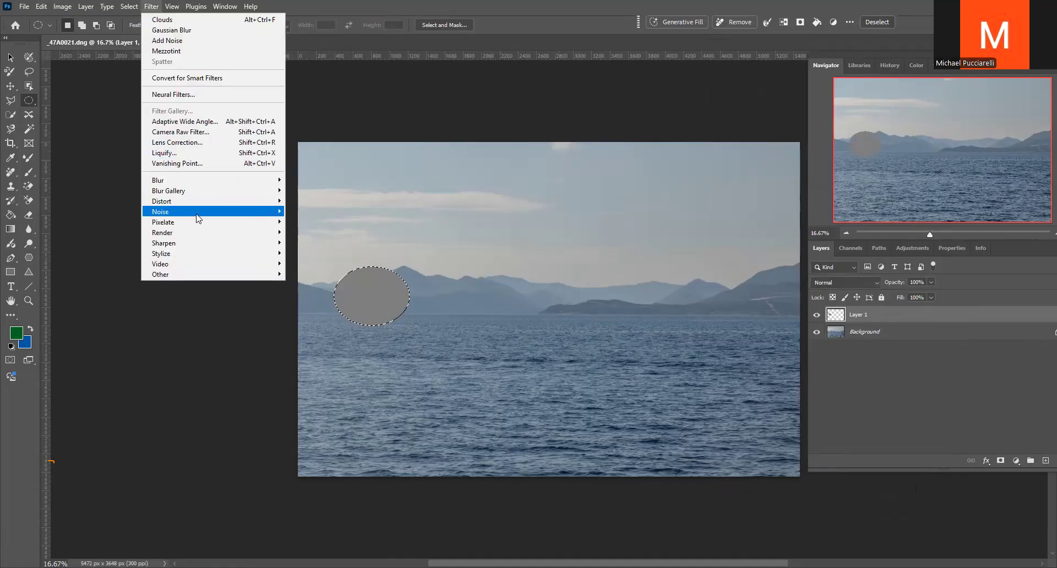
mouse_move(198, 219)
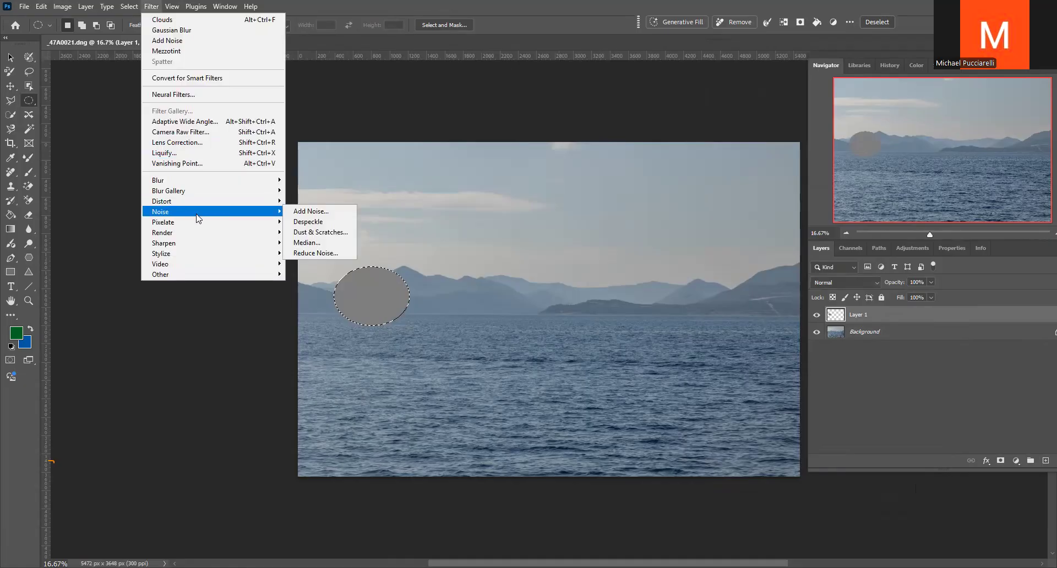
click(311, 212)
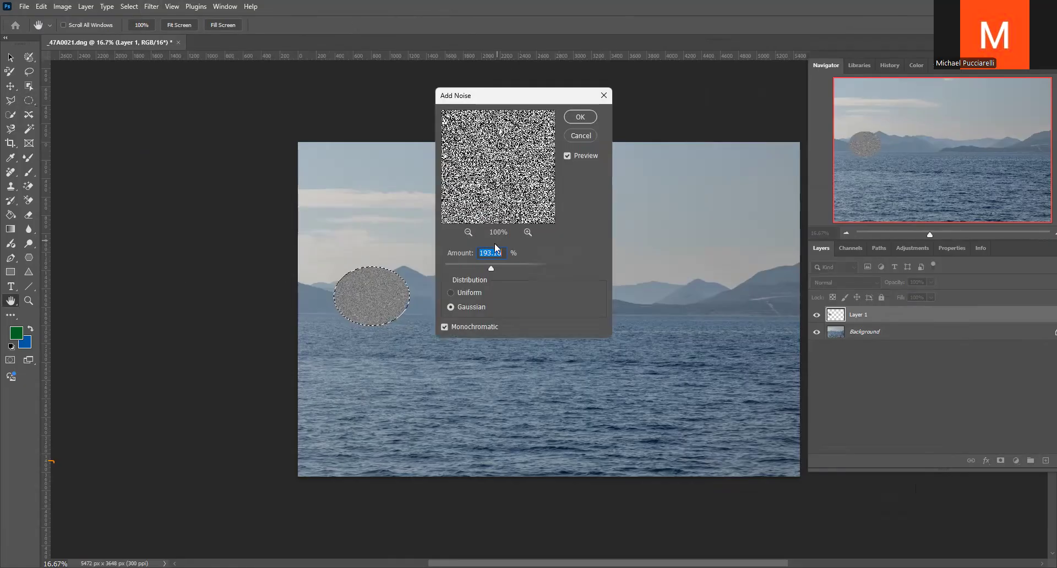
mouse_move(492, 267)
mouse_down()
mouse_move(507, 270)
mouse_move(496, 268)
mouse_up()
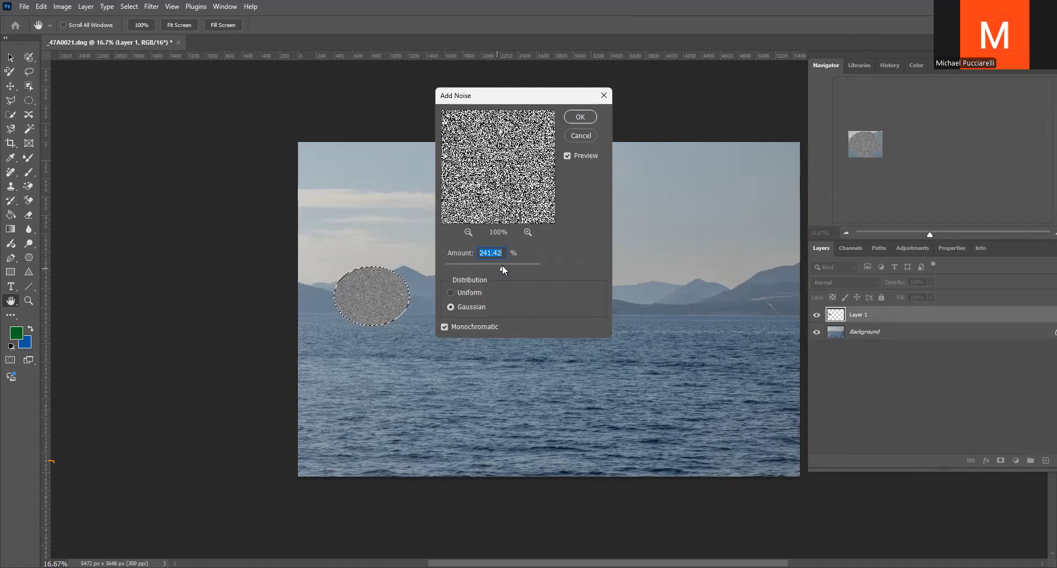
click(581, 120)
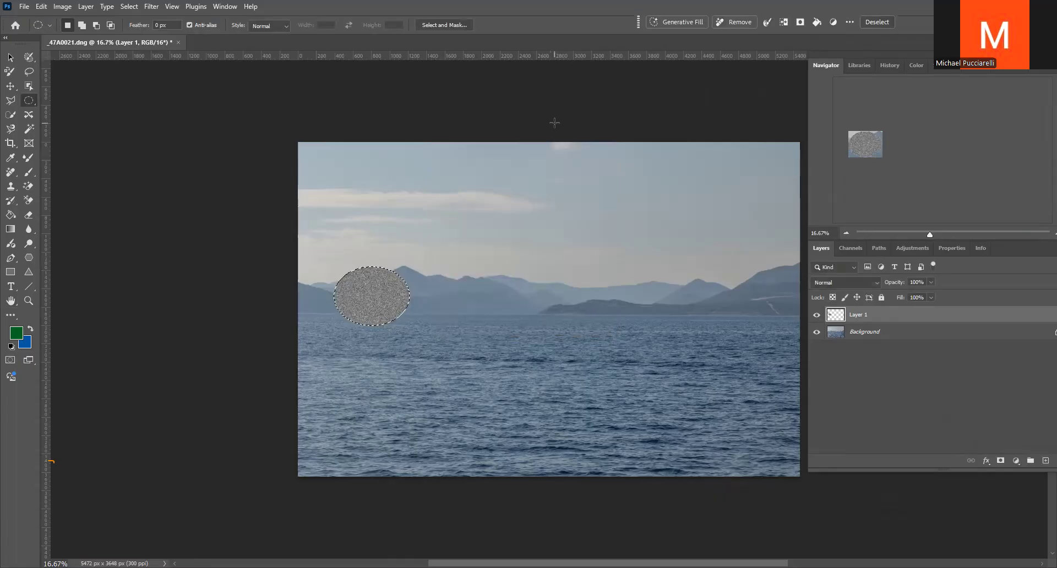
Apply a Radial Blur to the noisy ellipse using the Zoom method
click(149, 7)
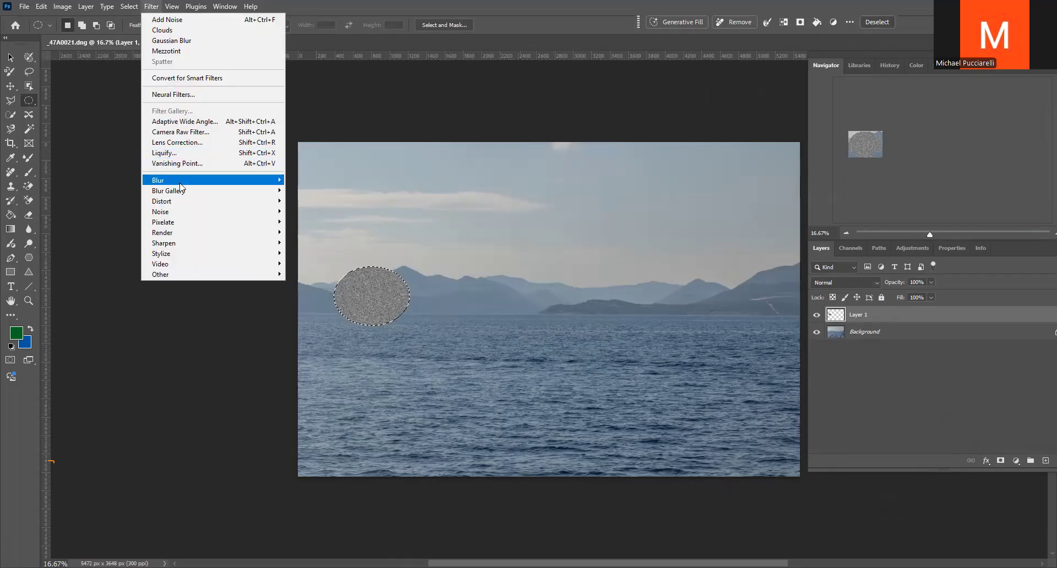
mouse_move(180, 188)
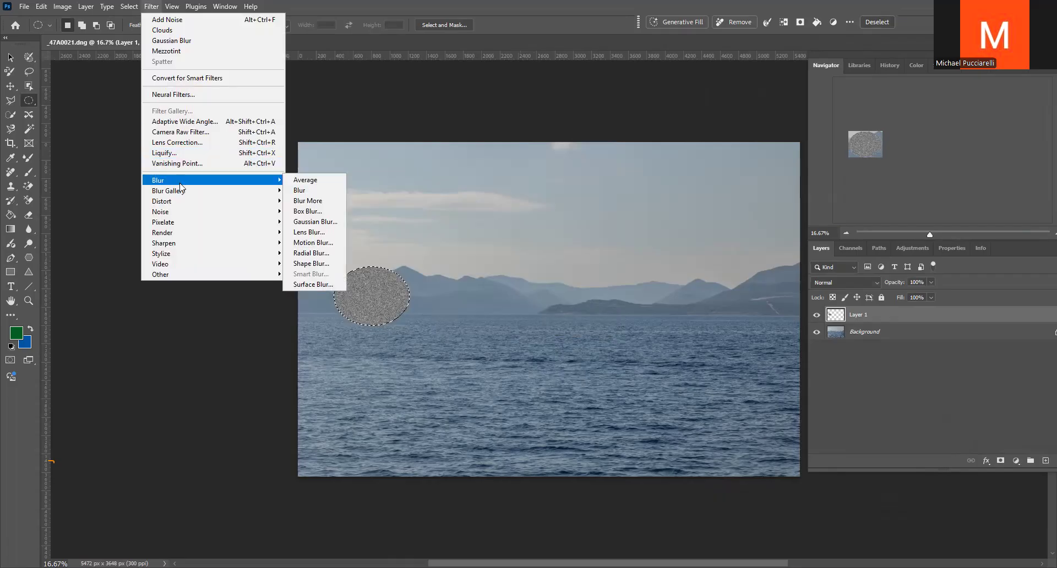
click(312, 252)
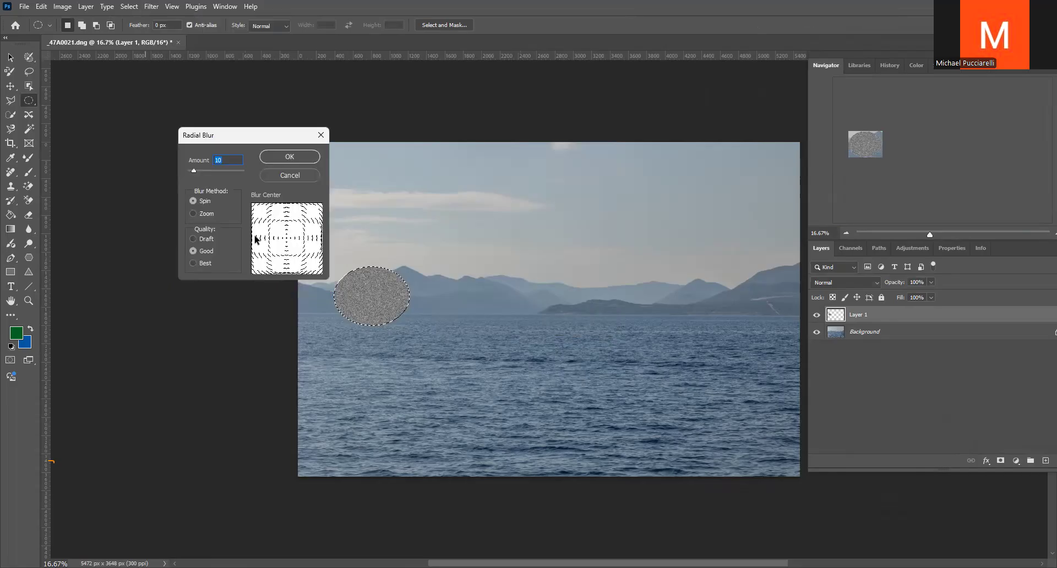
click(192, 213)
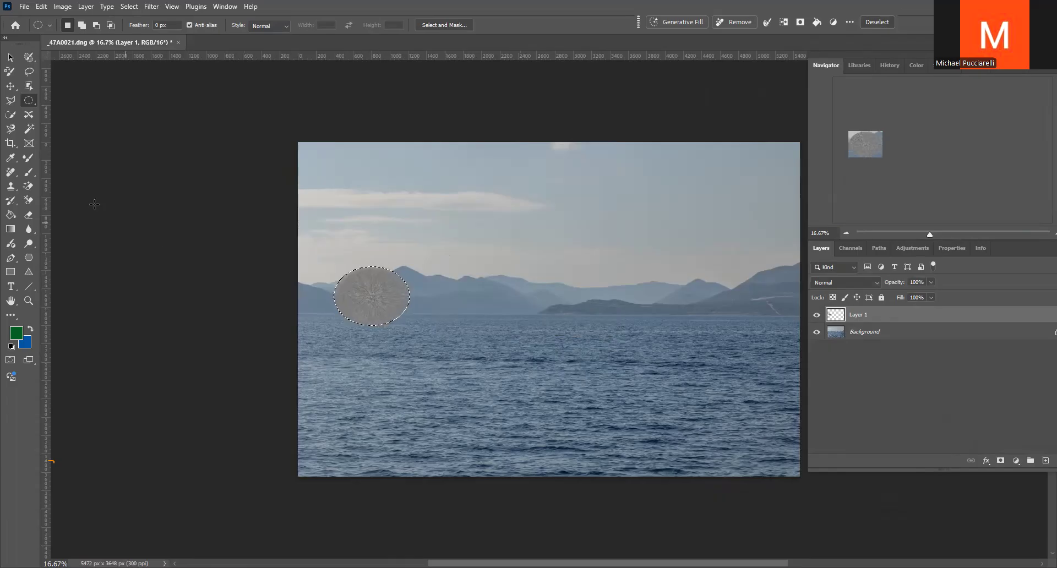
Reduce the Brush size to 400 px and deselect the ellipse
click(29, 172)
key(bracketleft)
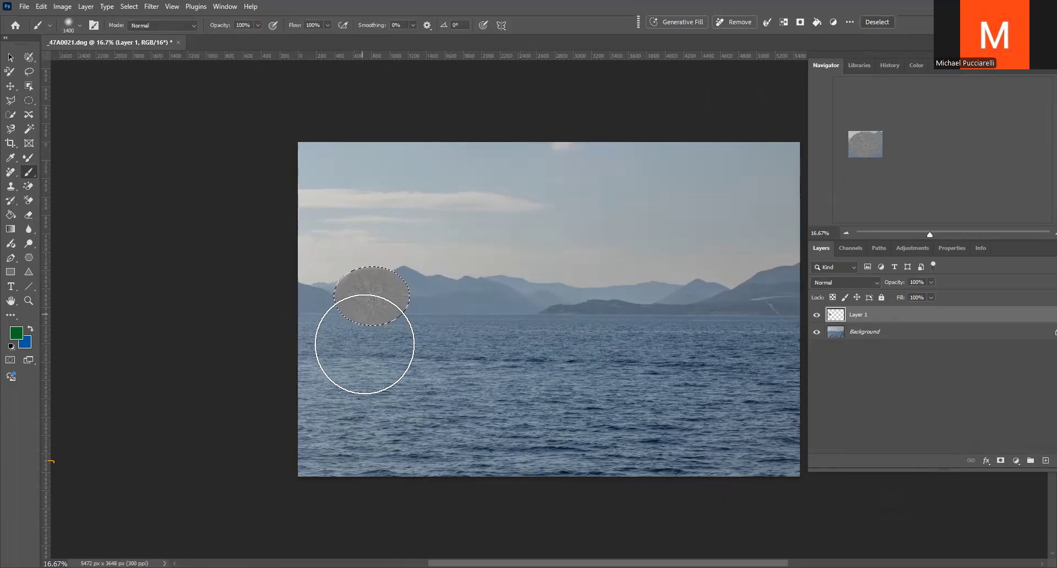
key(bracketleft)
key(bracketleft)
key(bracketleft)
key(bracketleft)
key(bracketleft)
key(bracketleft)
key(bracketleft)
key(bracketleft)
key(bracketleft)
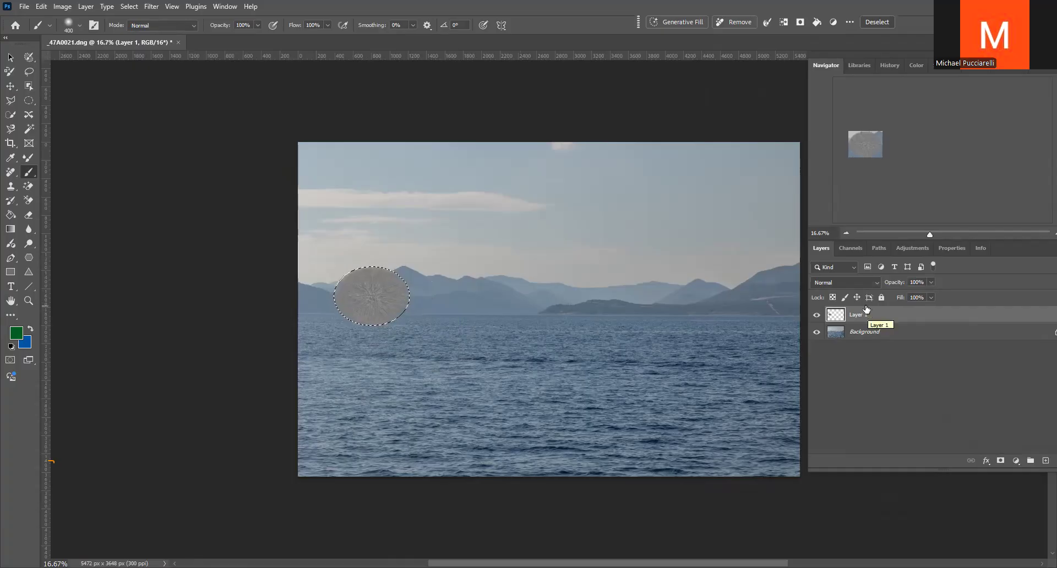
key(ctrl+d)
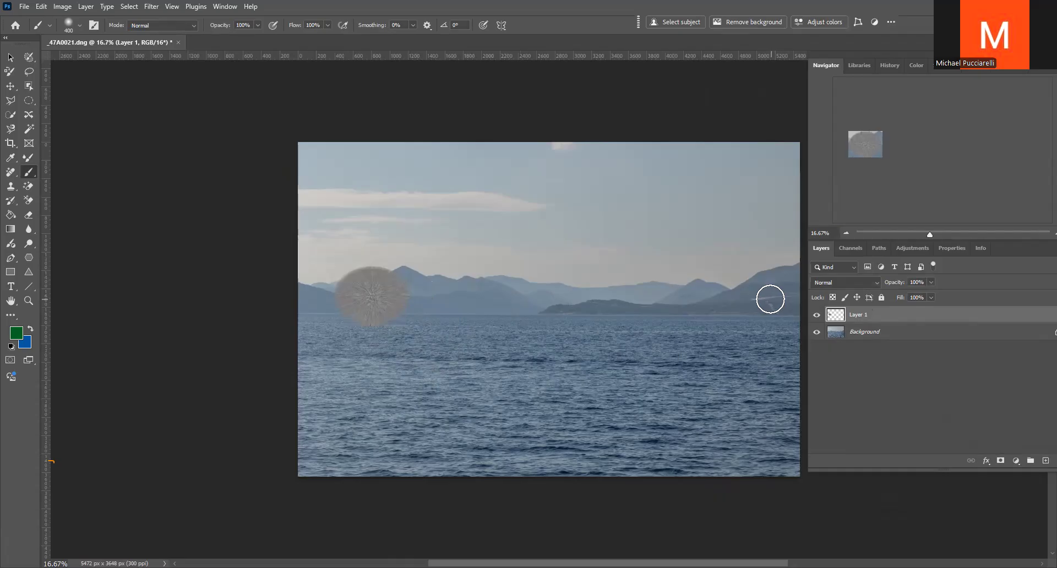
Add a white layer mask to Layer 1, set the layer's foreground color to black, and make the mask active
click(999, 461)
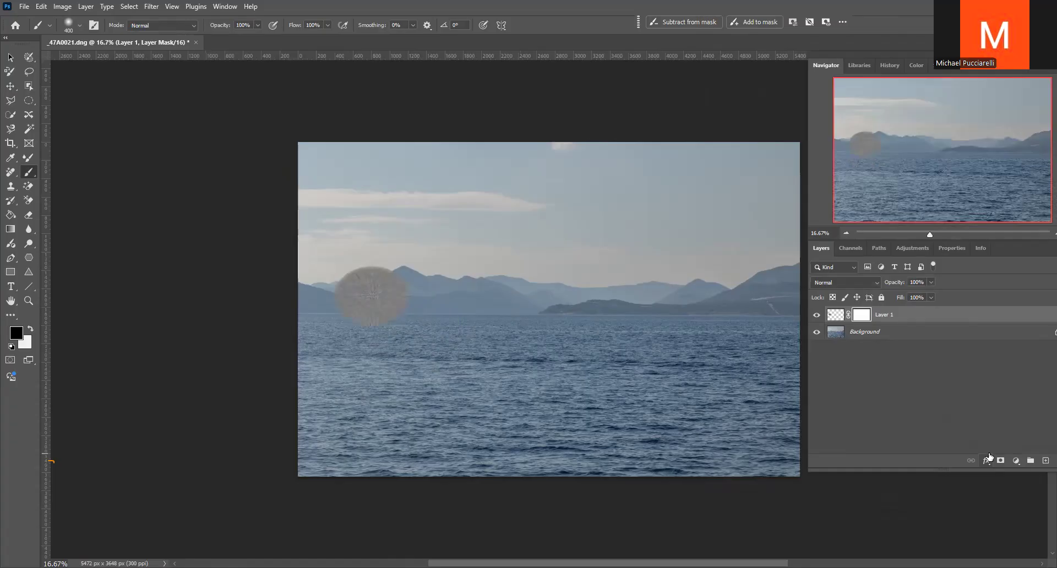
click(833, 318)
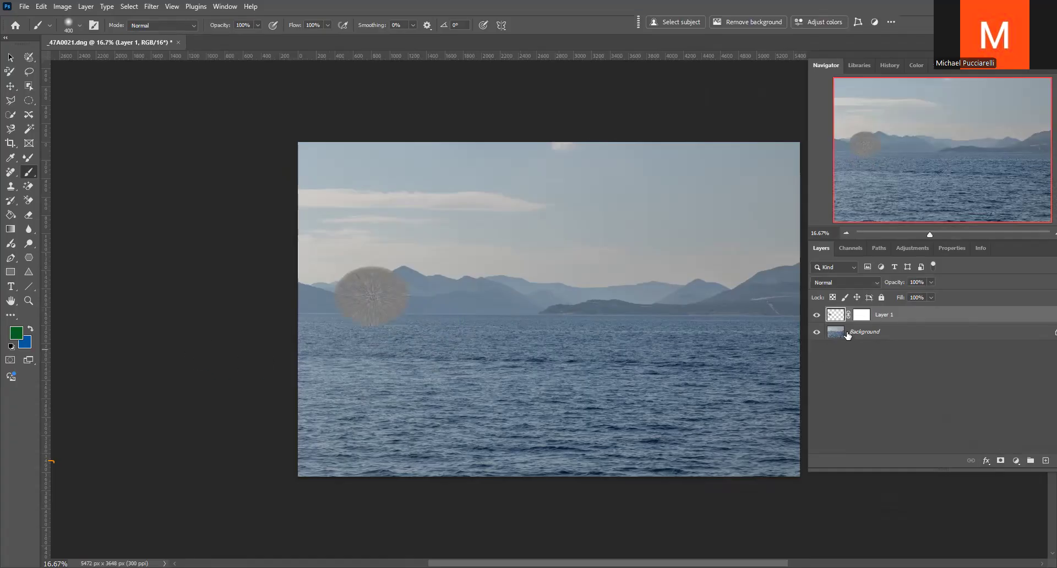
click(15, 332)
click(402, 271)
click(621, 134)
click(862, 316)
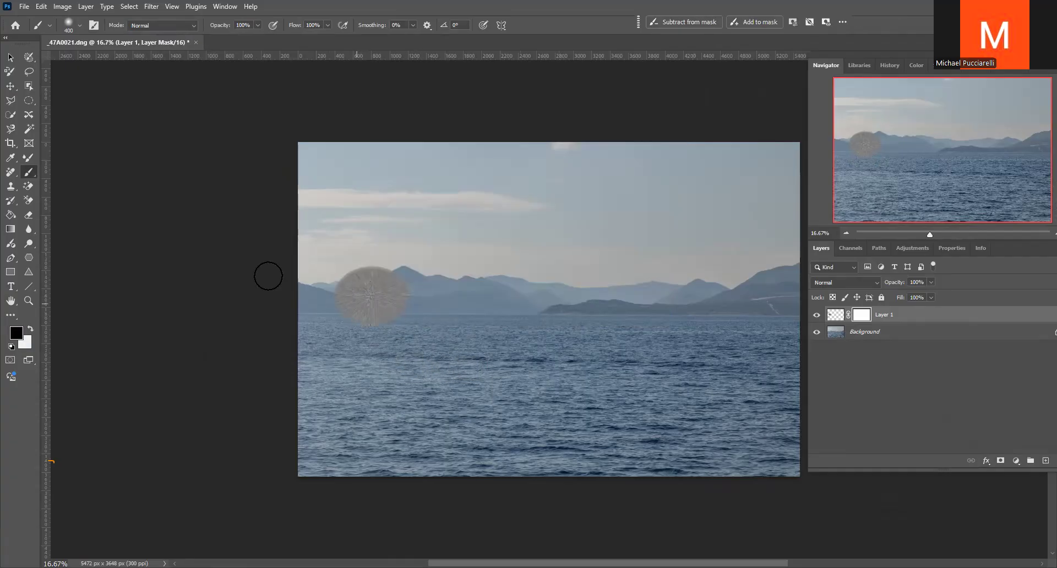
Set the brush size to 171 px and paint black on Layer 1's mask to hide the ellipse's center
click(225, 7)
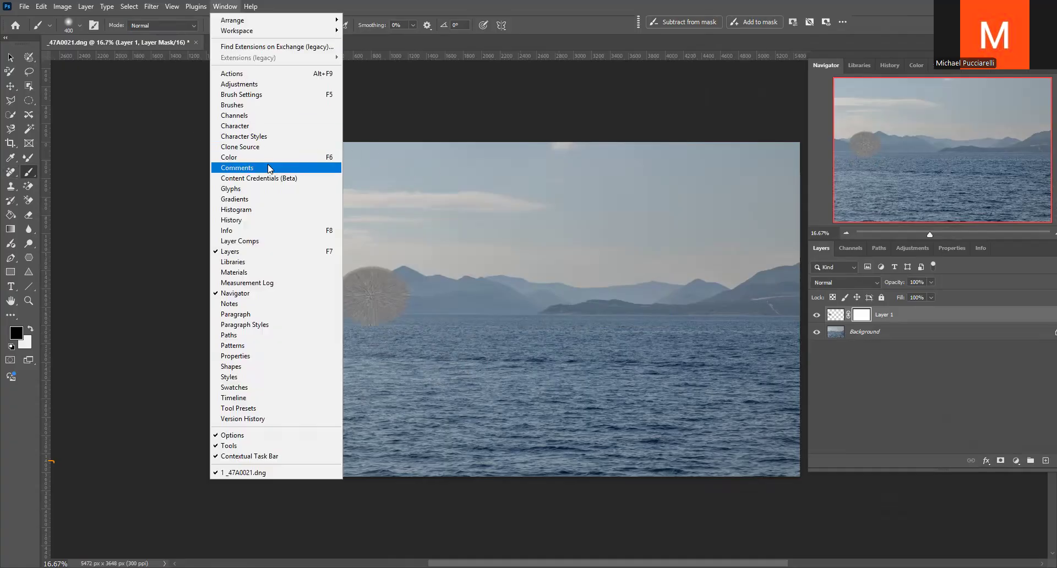
click(259, 95)
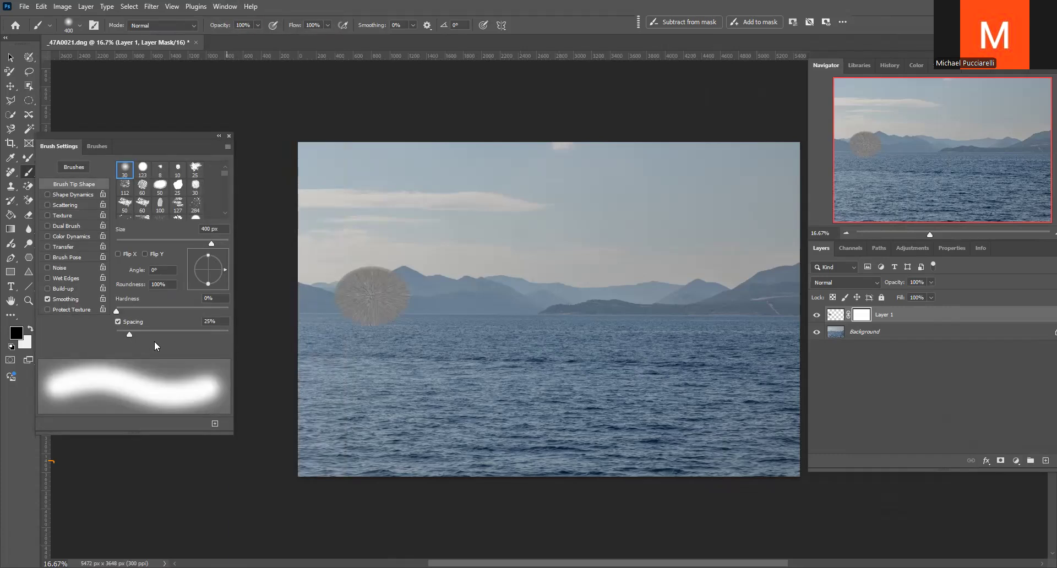
drag(211, 243, 192, 243)
click(228, 135)
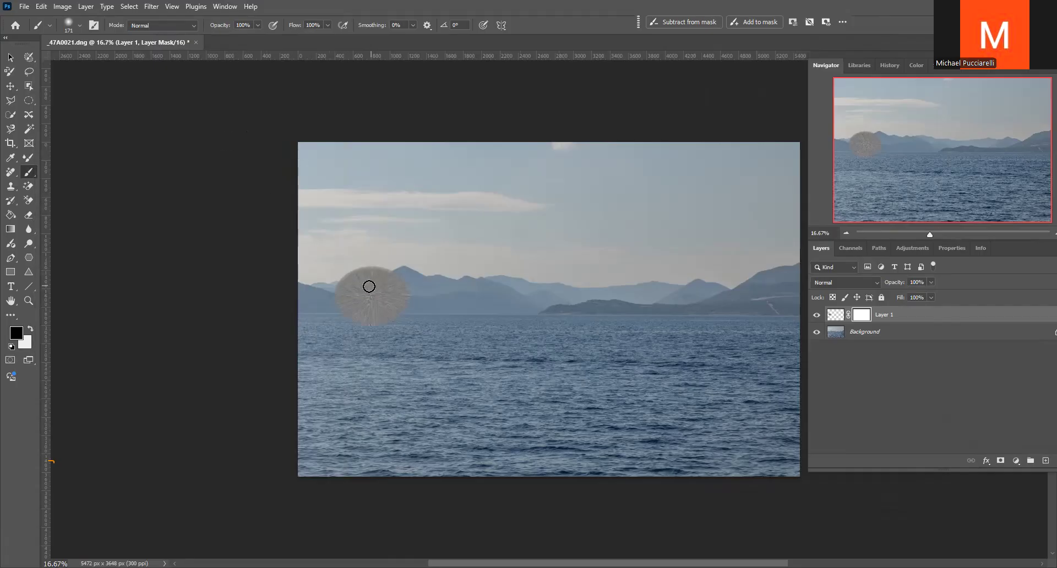
mouse_move(371, 289)
mouse_down()
mouse_move(384, 297)
mouse_move(370, 287)
mouse_move(359, 302)
mouse_move(382, 302)
mouse_move(379, 273)
mouse_move(396, 323)
mouse_move(362, 310)
mouse_move(358, 295)
mouse_move(373, 290)
mouse_move(358, 299)
mouse_move(377, 307)
mouse_move(380, 290)
mouse_move(406, 292)
mouse_up()
Preview blend modes on Layer 1's ring and set the layer to Darken
click(837, 316)
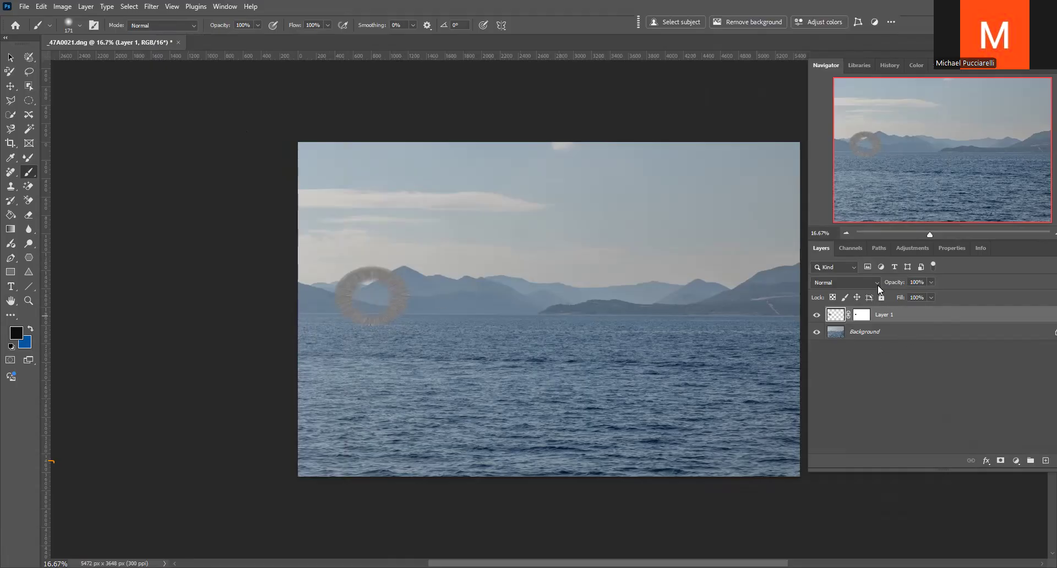
click(877, 285)
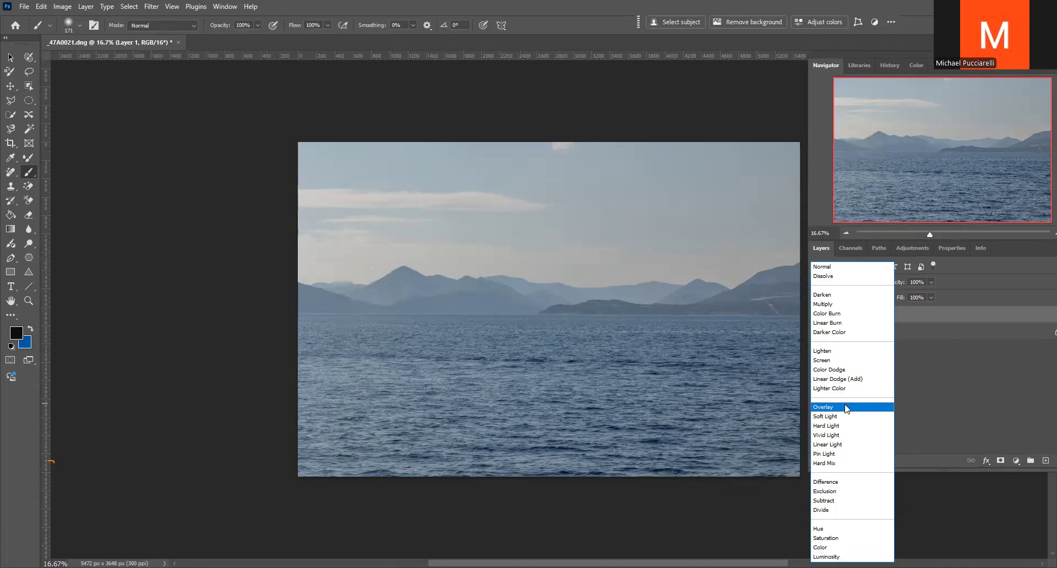
click(846, 266)
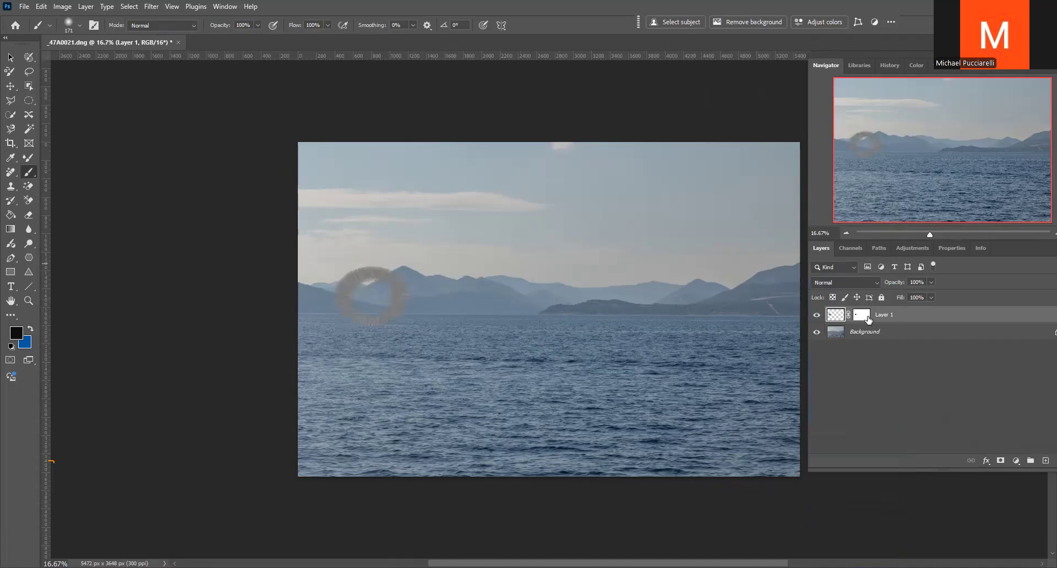
click(877, 283)
click(846, 295)
Duplicate Layer 1 and move the copy's ring rightward over the middle mountains, keeping the original ring visible
key(ctrl+j)
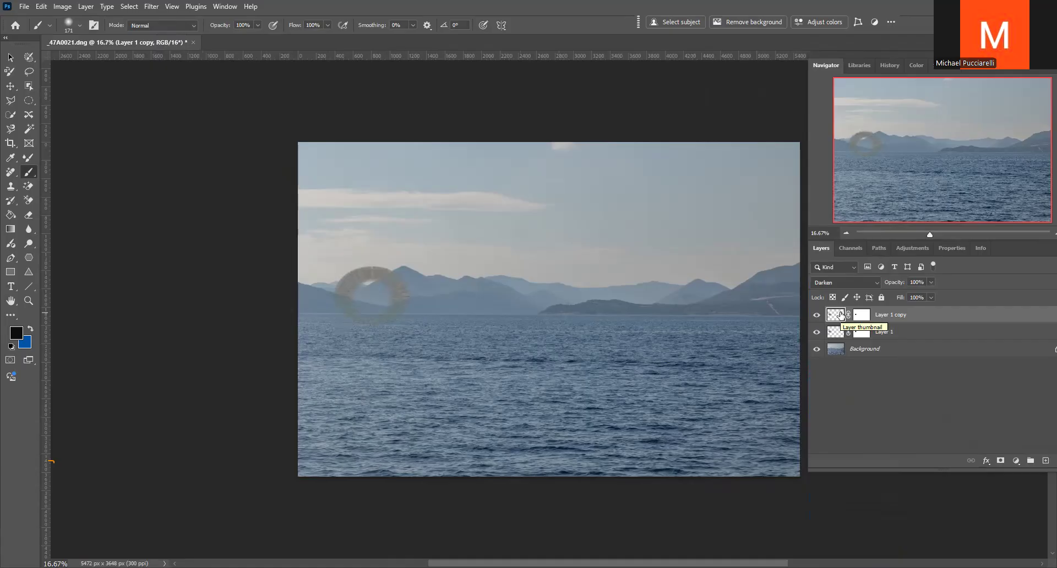
click(816, 331)
click(10, 86)
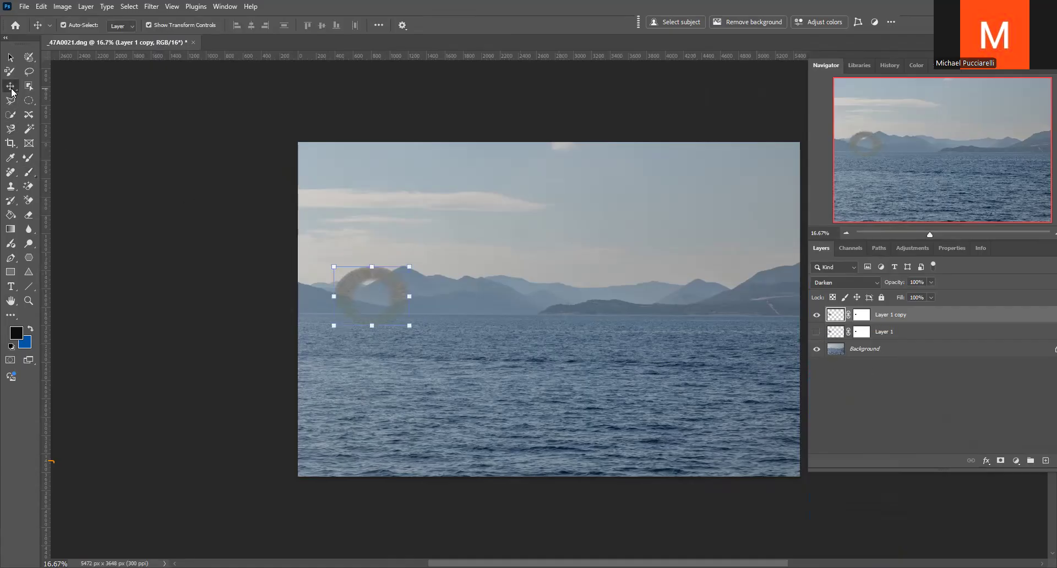
drag(400, 300, 401, 300)
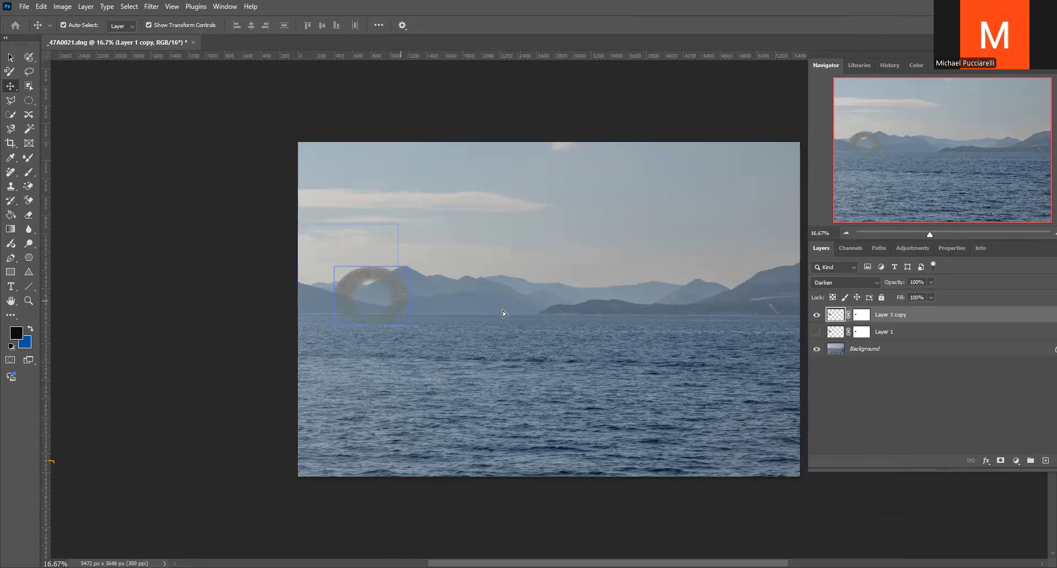
drag(549, 301, 549, 302)
click(816, 331)
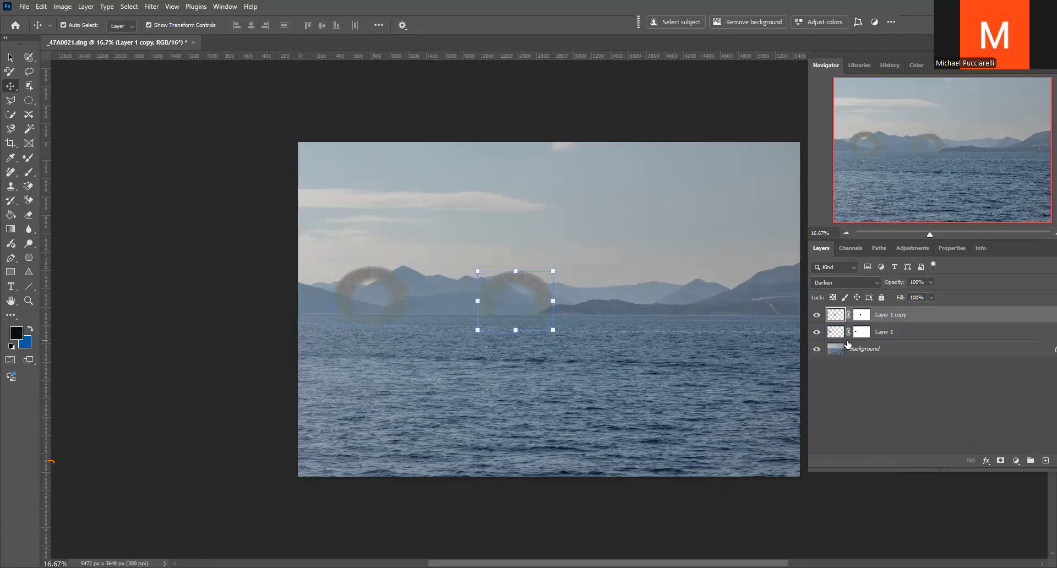
click(389, 270)
click(512, 289)
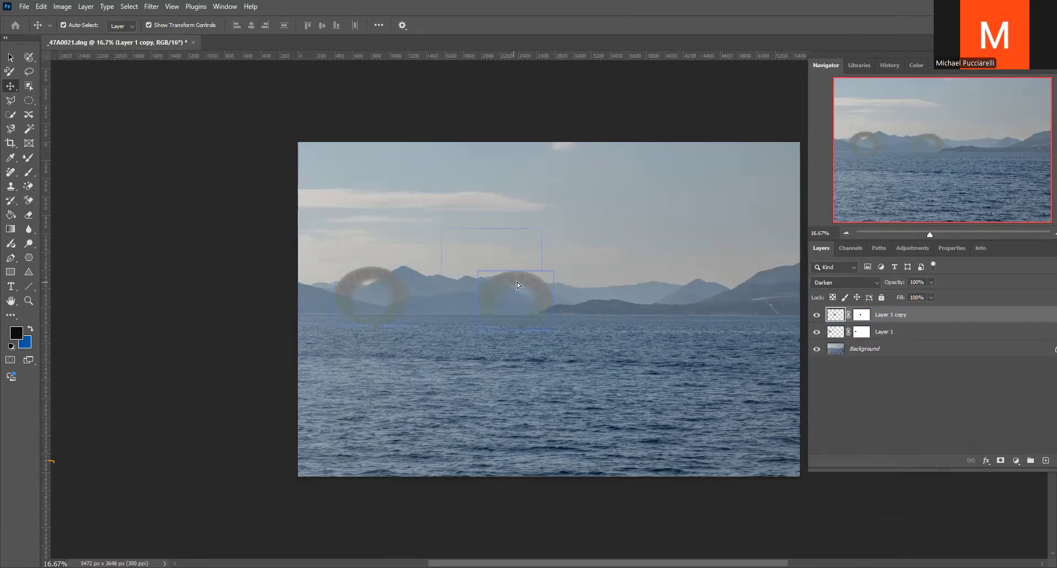
Move the rings of Layer 1 copy and Layer 1 up into the sky so they sit side by side like eyes
drag(623, 220, 625, 223)
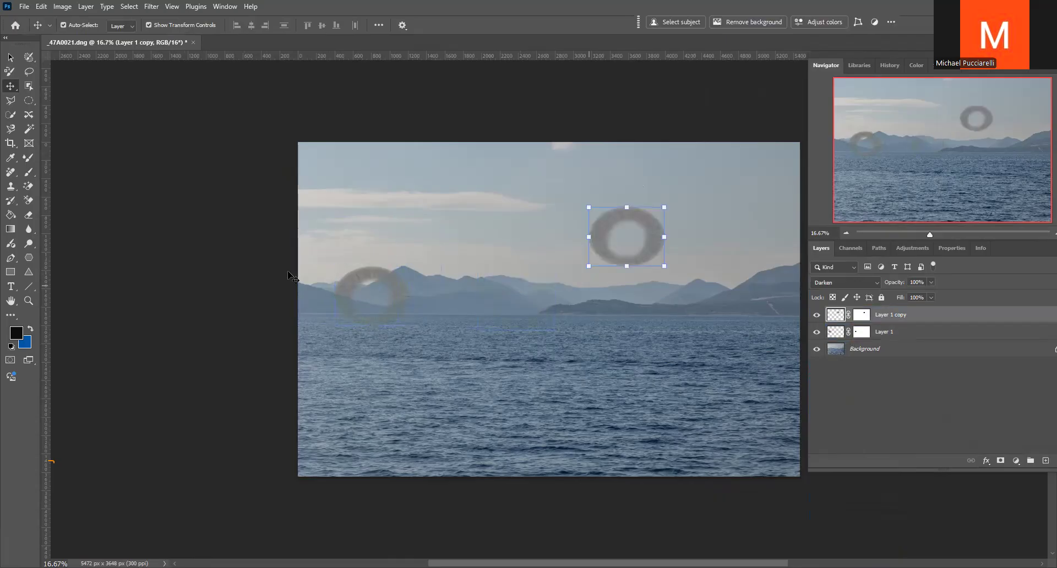
click(839, 333)
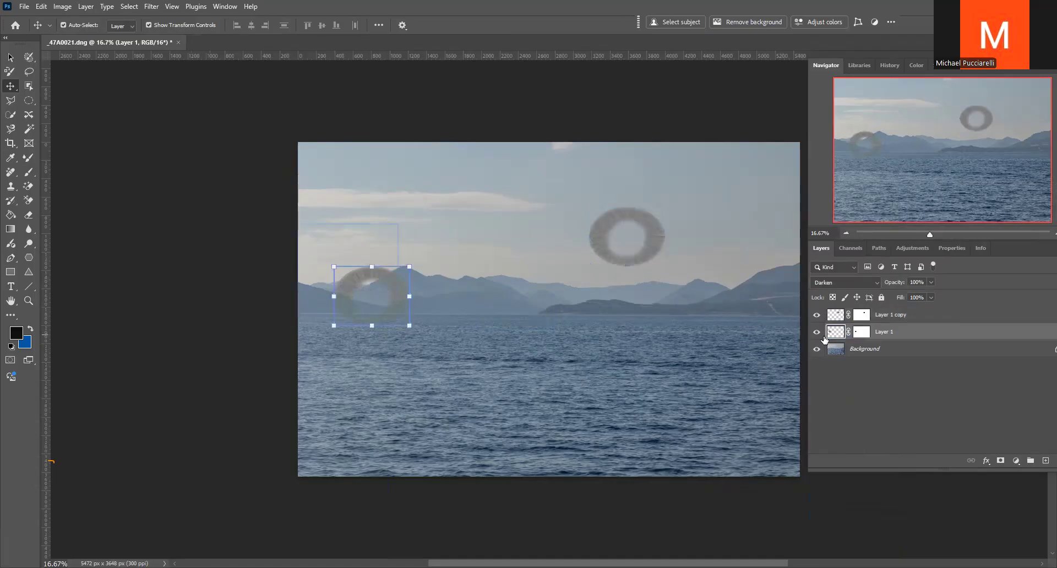
drag(365, 280, 366, 280)
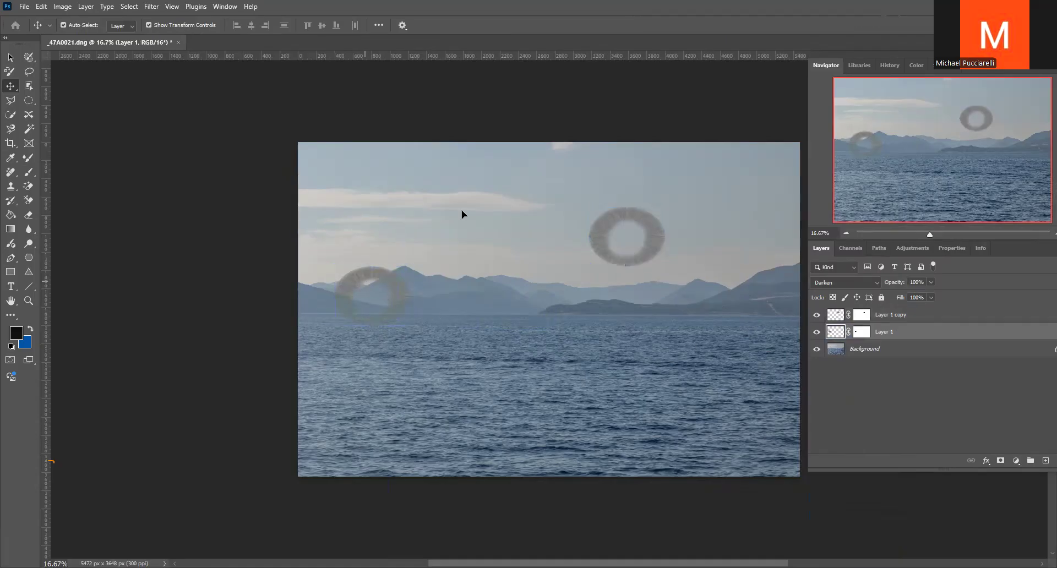
drag(471, 220, 471, 220)
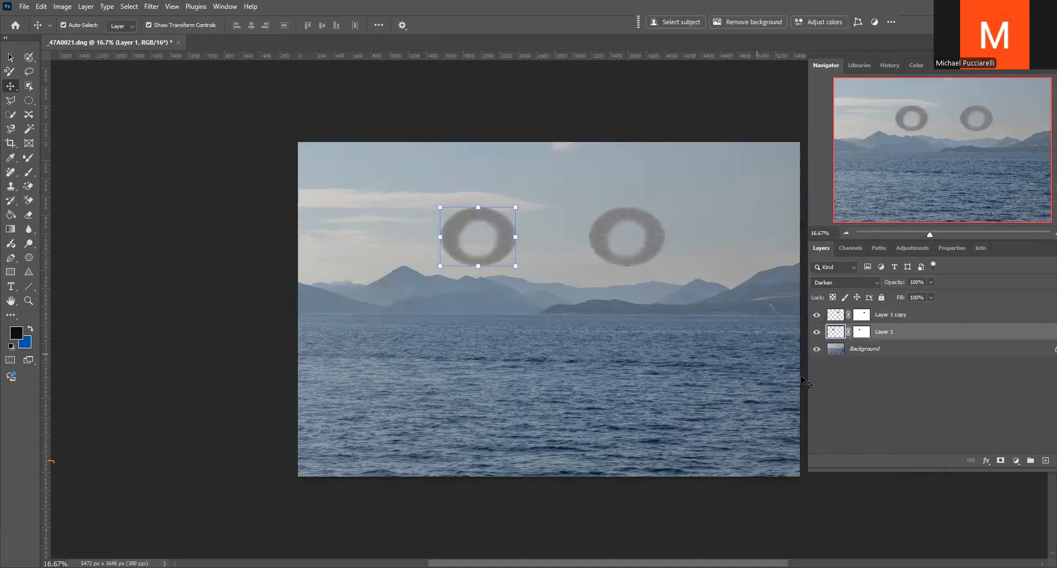
On the Background layer, draw a large elliptical selection spanning most of the photo and enclosing both rings
click(836, 352)
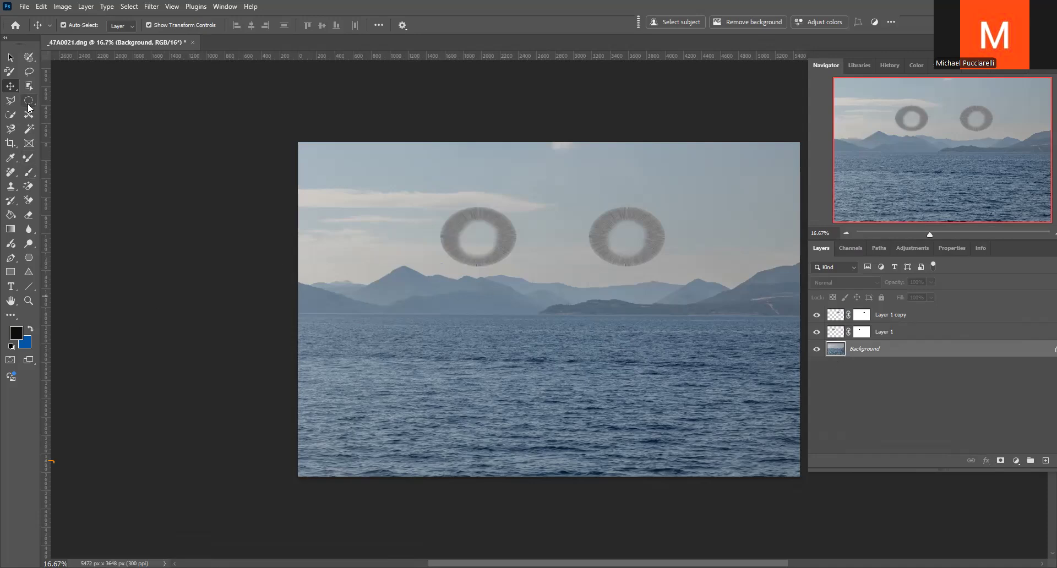
click(32, 101)
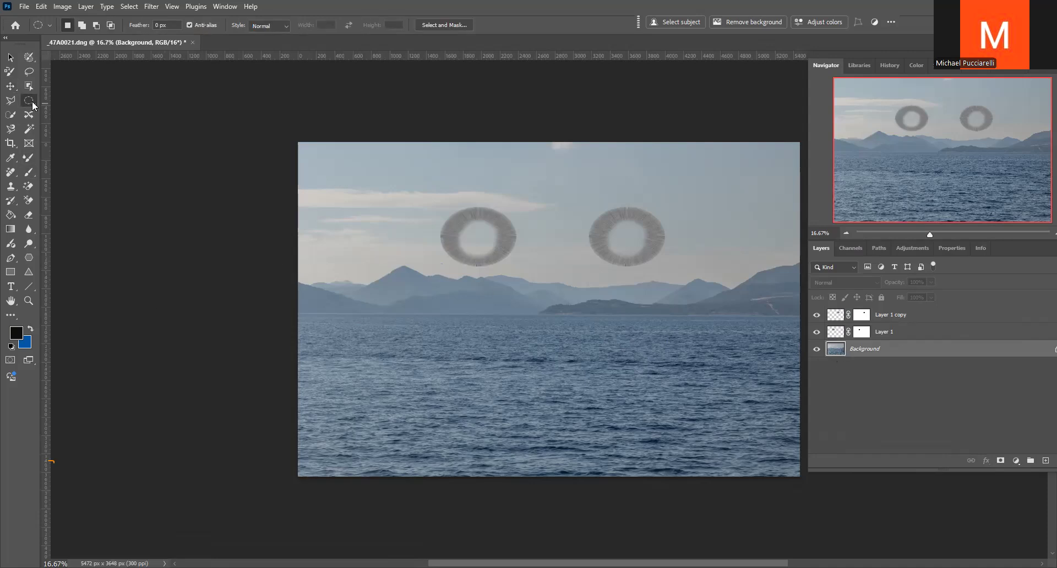
drag(316, 158, 729, 414)
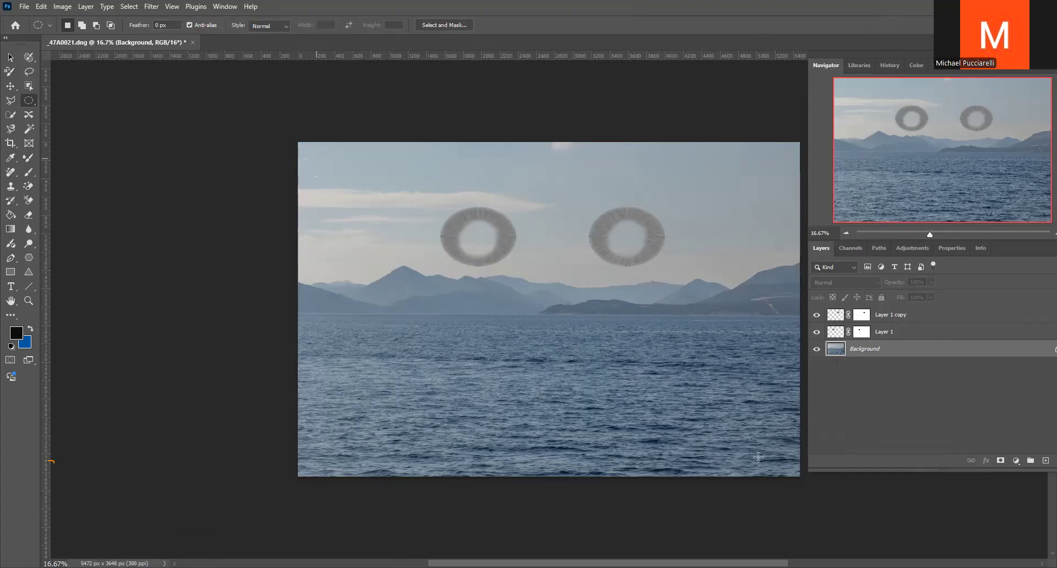
drag(758, 457, 758, 456)
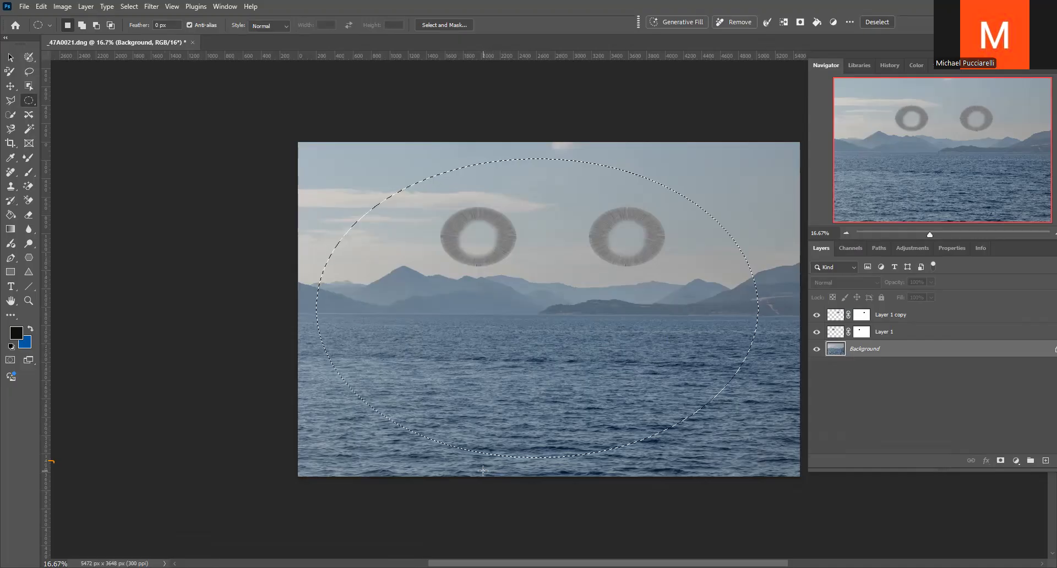
Fill the elliptical selection on the Background layer with orange-yellow #f1bd4e in Normal mode at 100% opacity
click(41, 7)
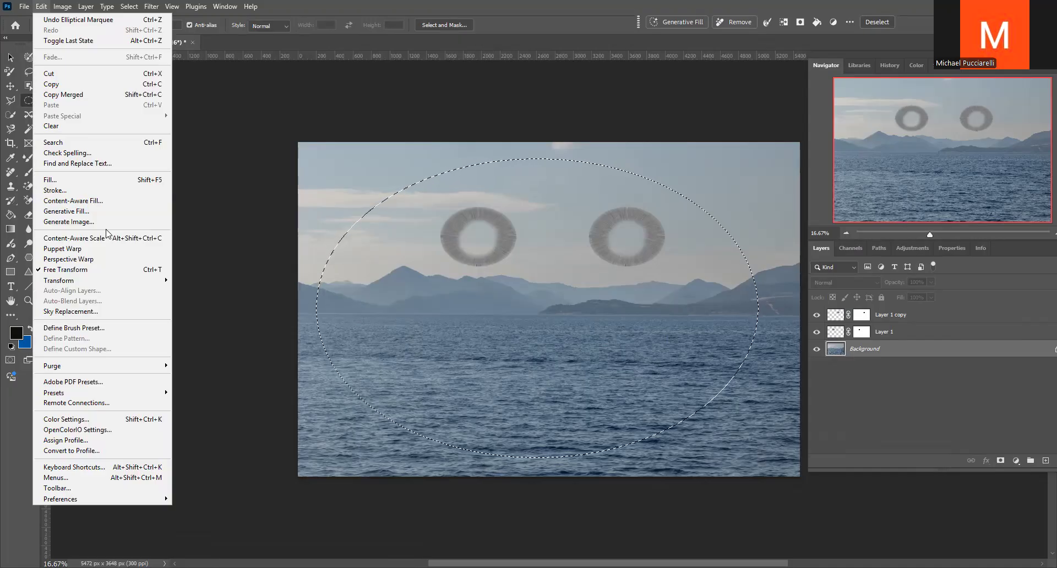
click(63, 178)
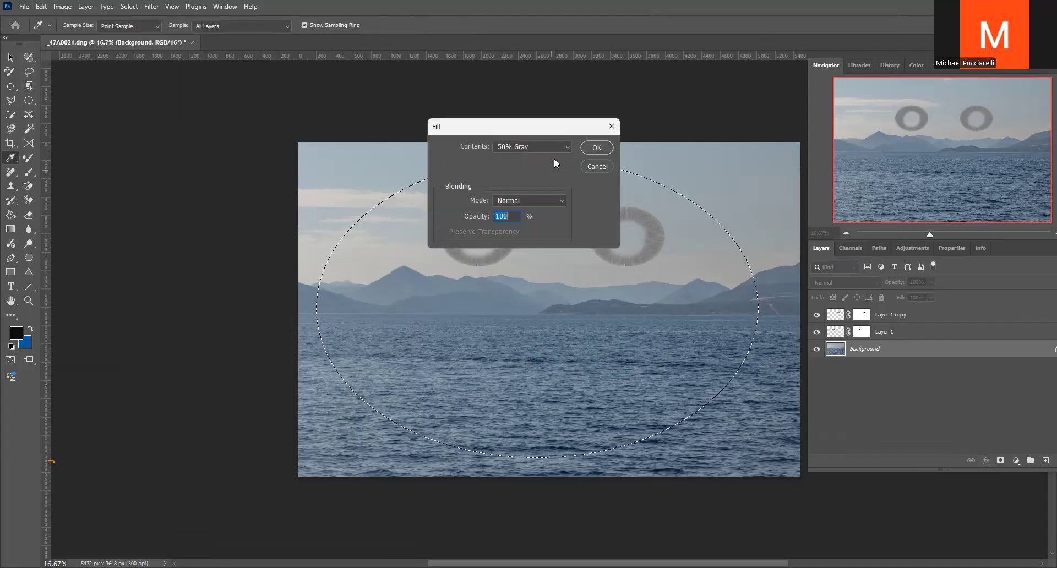
click(566, 146)
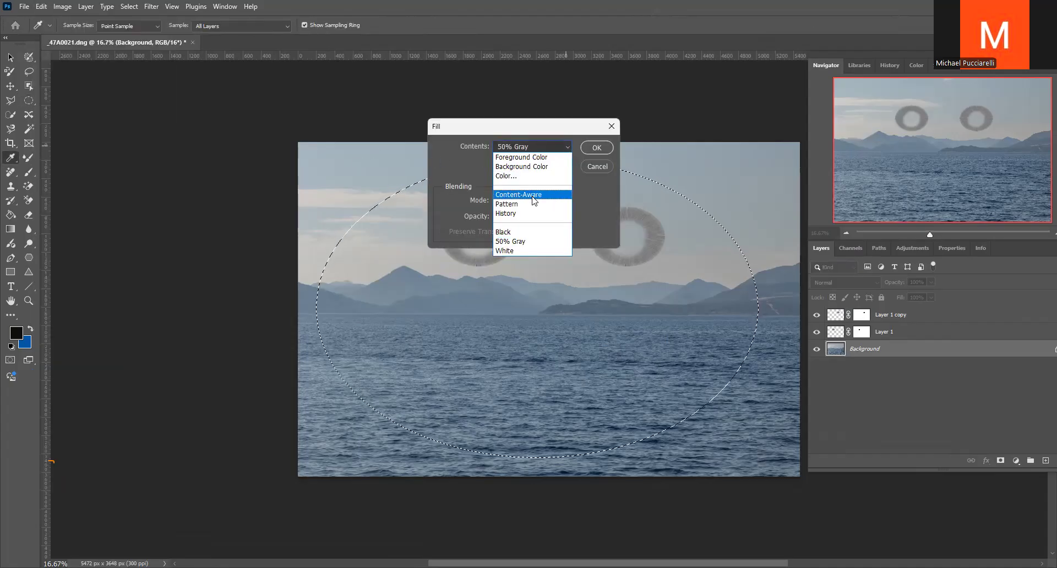
click(518, 172)
click(477, 147)
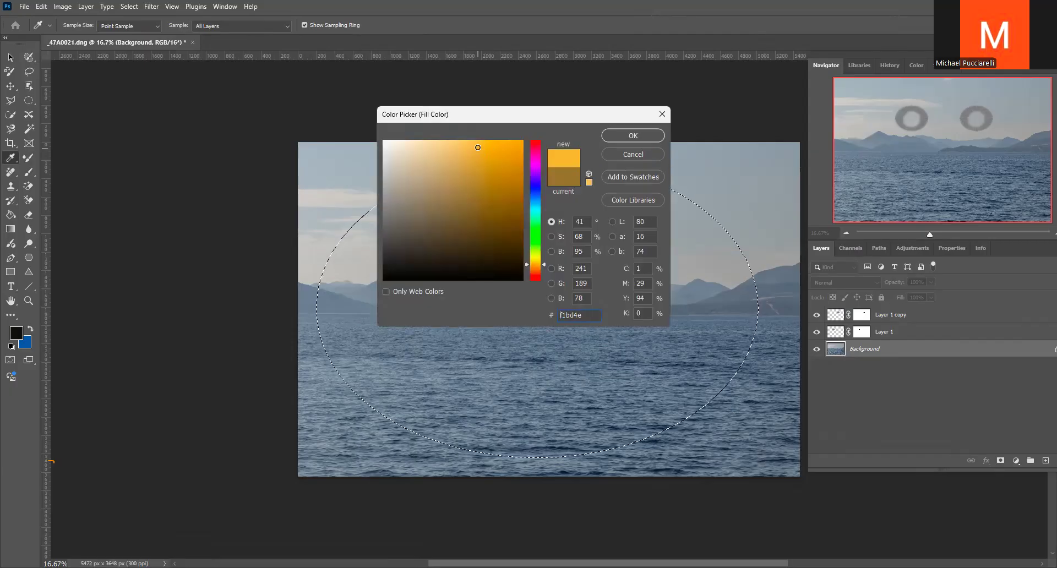
click(617, 133)
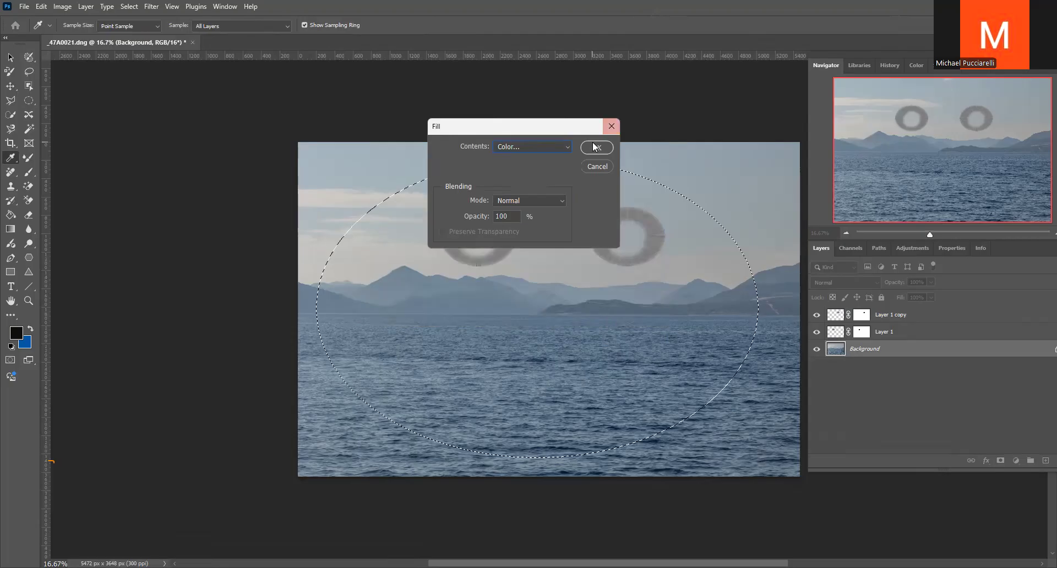
click(596, 145)
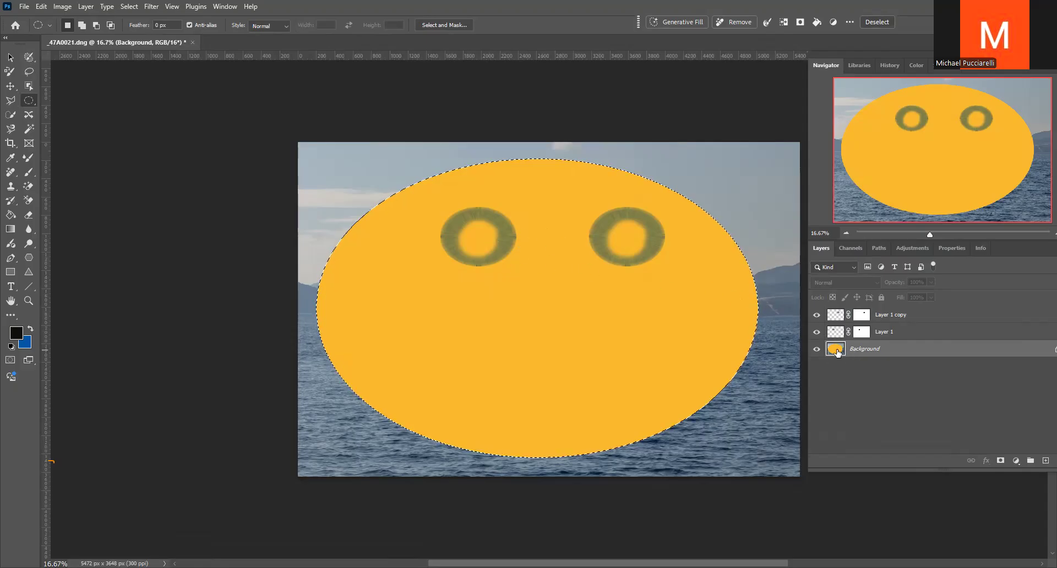
Add a new layer above the Background and brush a black curved smile and a small nose inside the yellow ellipse
click(1045, 460)
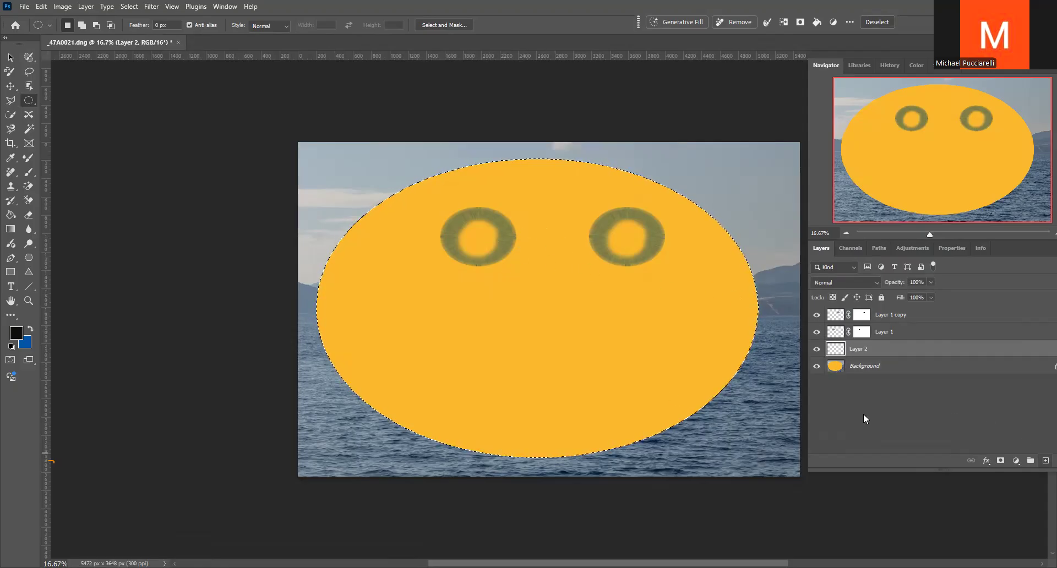
click(28, 173)
mouse_move(374, 299)
mouse_down()
mouse_move(397, 328)
mouse_move(464, 355)
mouse_move(555, 360)
mouse_move(658, 329)
mouse_up()
drag(554, 285, 575, 297)
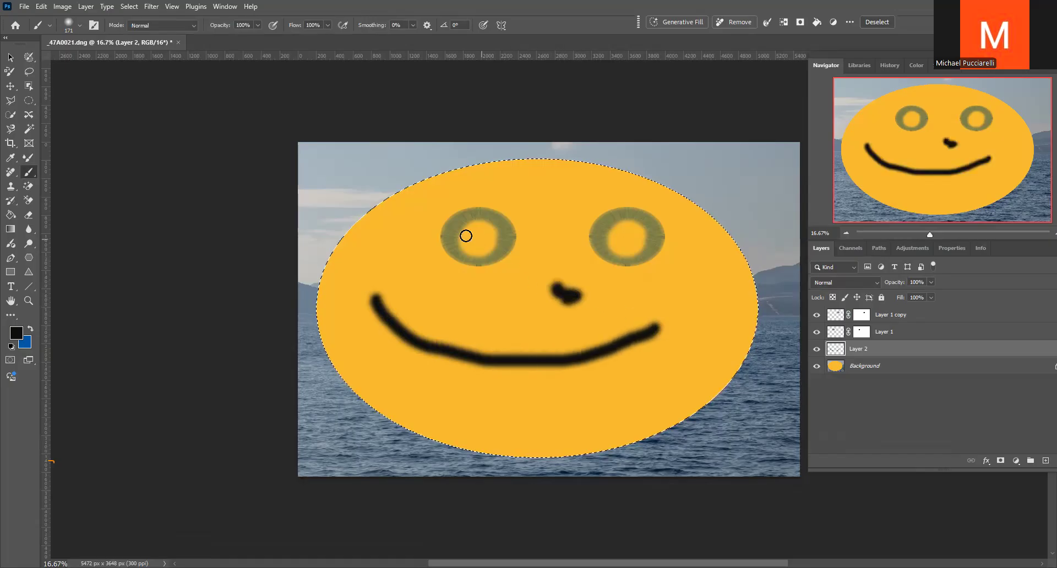